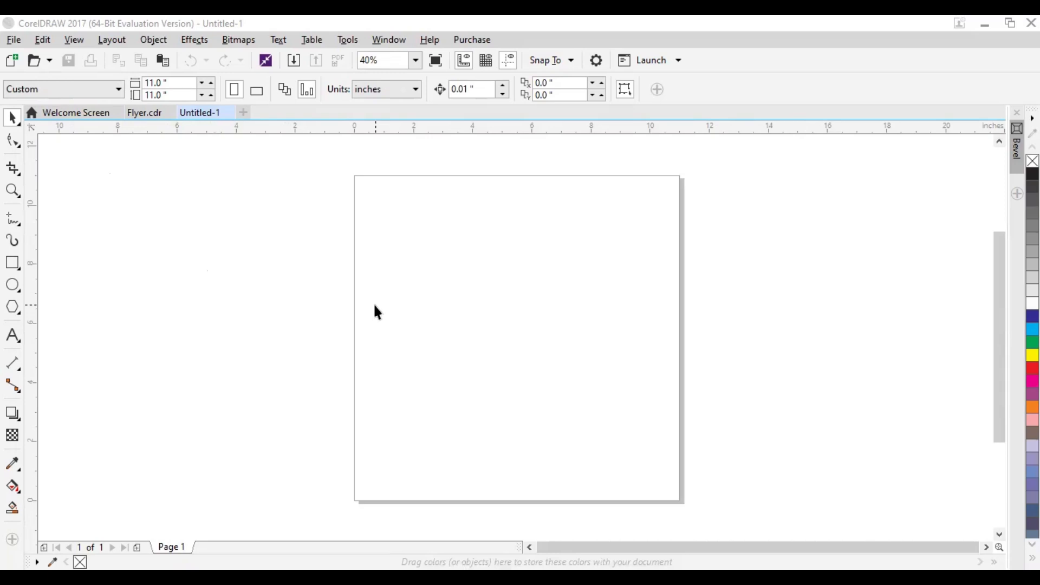
# Create a new document named Flyer 2 with a width and height of 11 inches
pyautogui.click(14, 41)
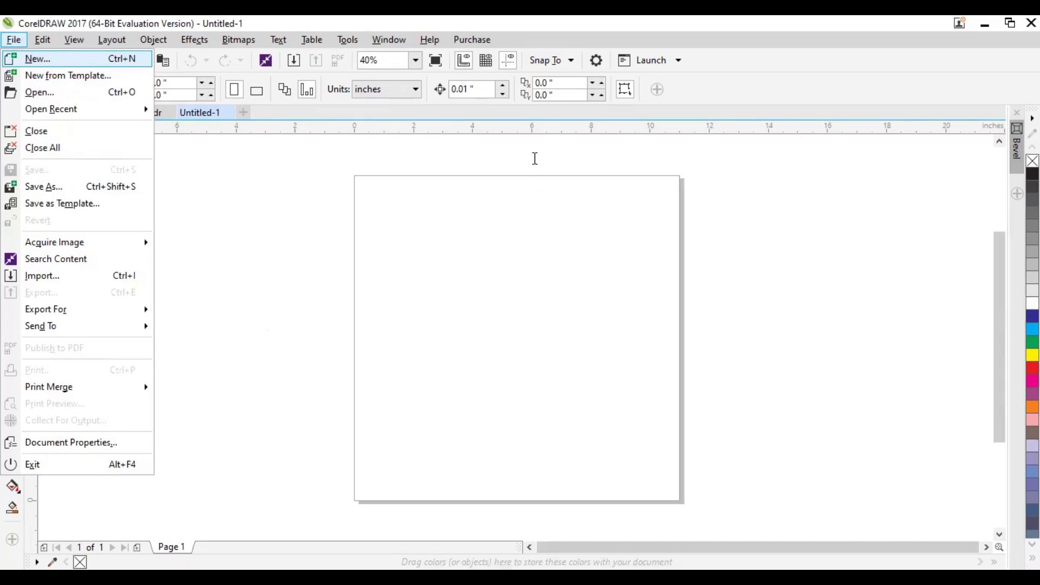
pyautogui.press('Return')
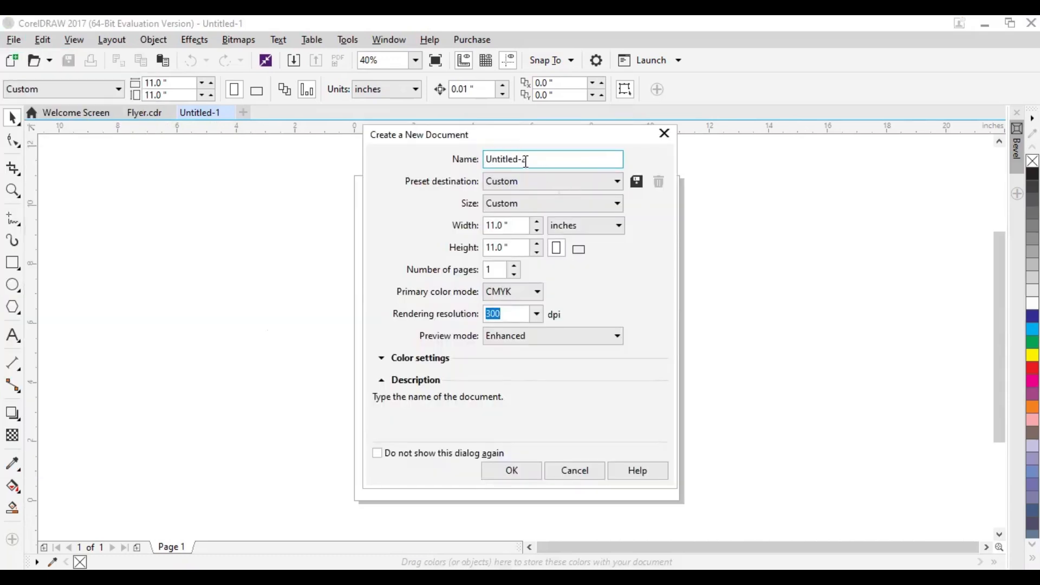
pyautogui.moveTo(528, 162); pyautogui.dragTo(448, 163)
pyautogui.write('Flyer 2')
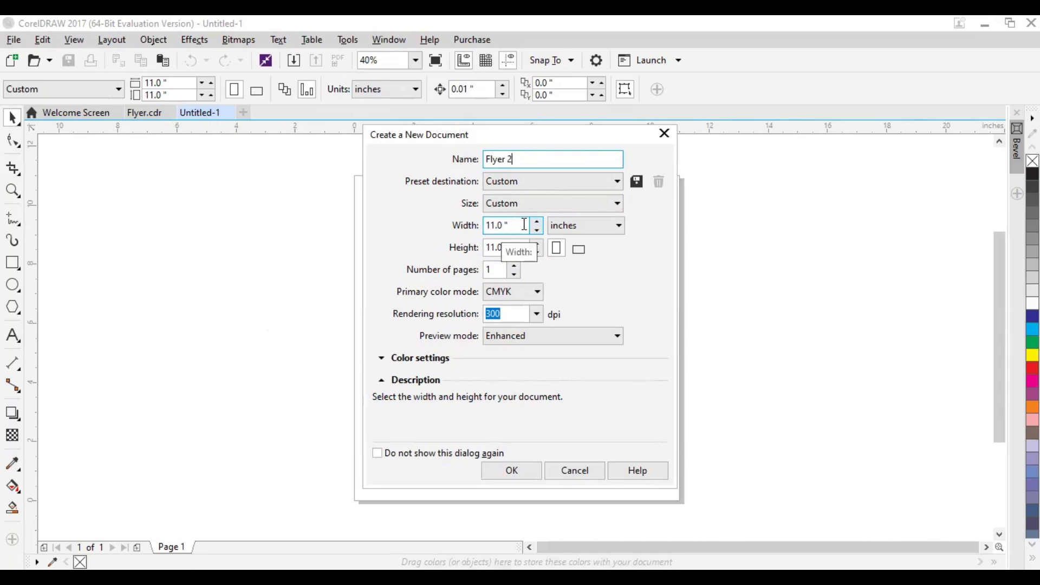
pyautogui.moveTo(510, 248); pyautogui.dragTo(468, 252)
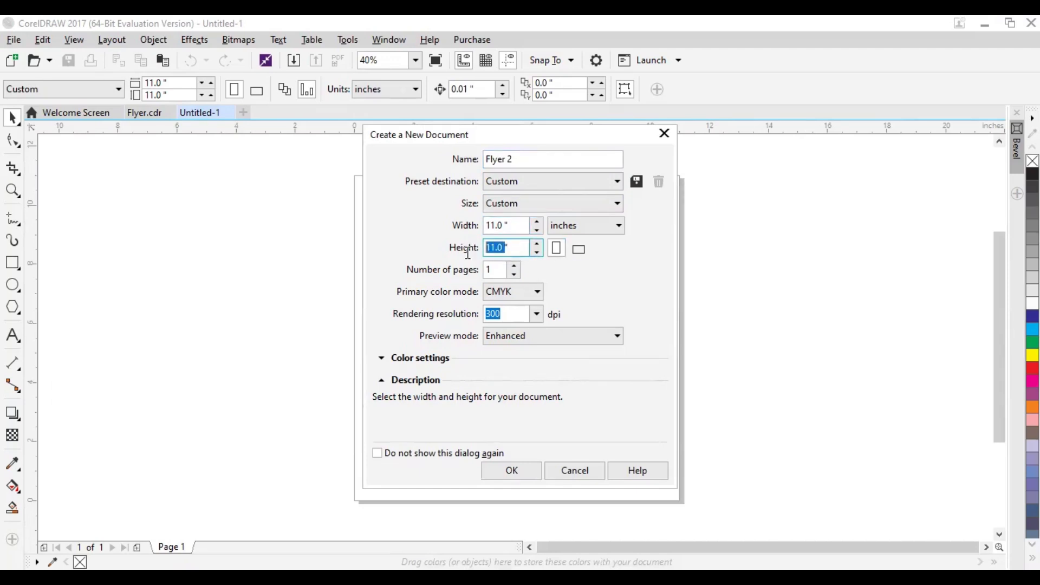
pyautogui.click(519, 227)
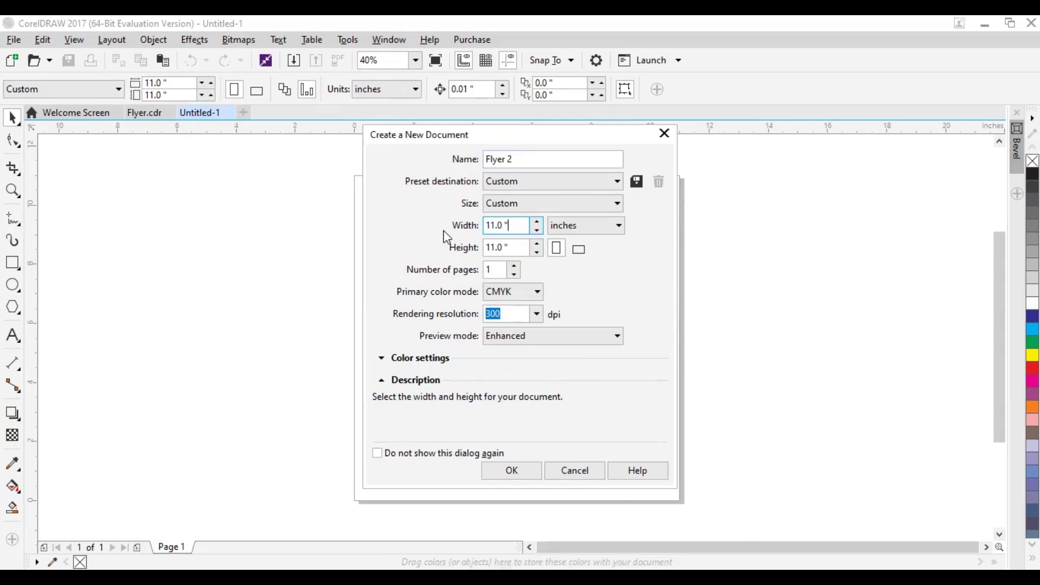
pyautogui.moveTo(508, 226); pyautogui.dragTo(457, 249)
pyautogui.write('1111')
pyautogui.press('Tab')
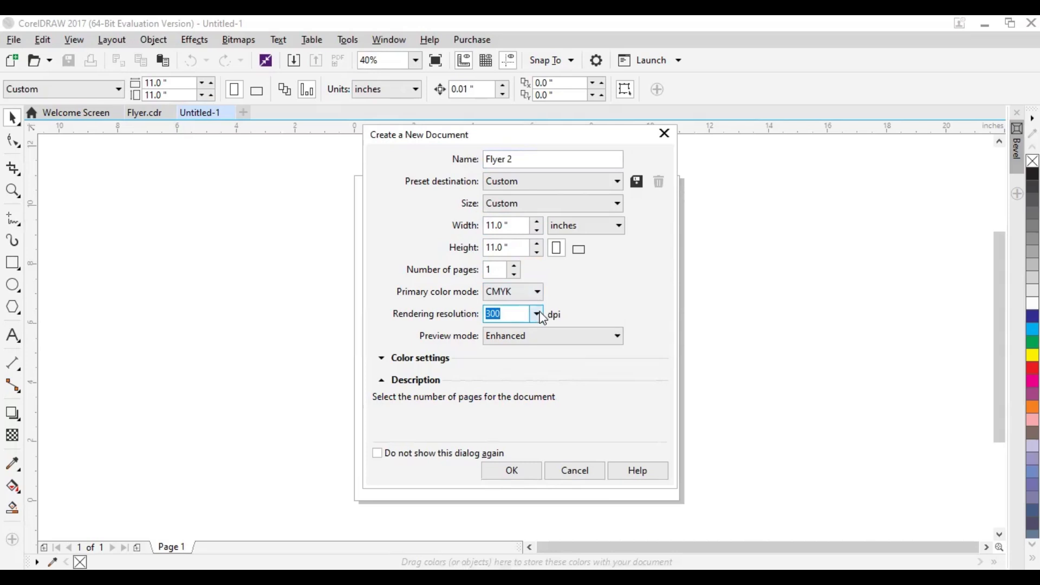
pyautogui.click(504, 472)
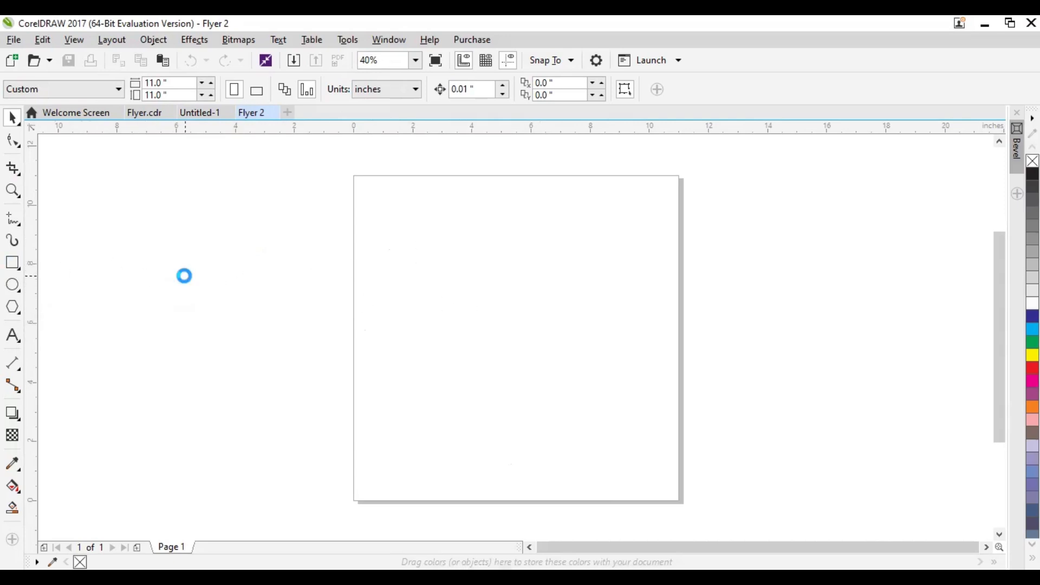
# Paste the copied color swatches and texture images into the document and adjust the textures' positions beside the page
pyautogui.hotkey('ctrl', 'v')
pyautogui.click(102, 243)
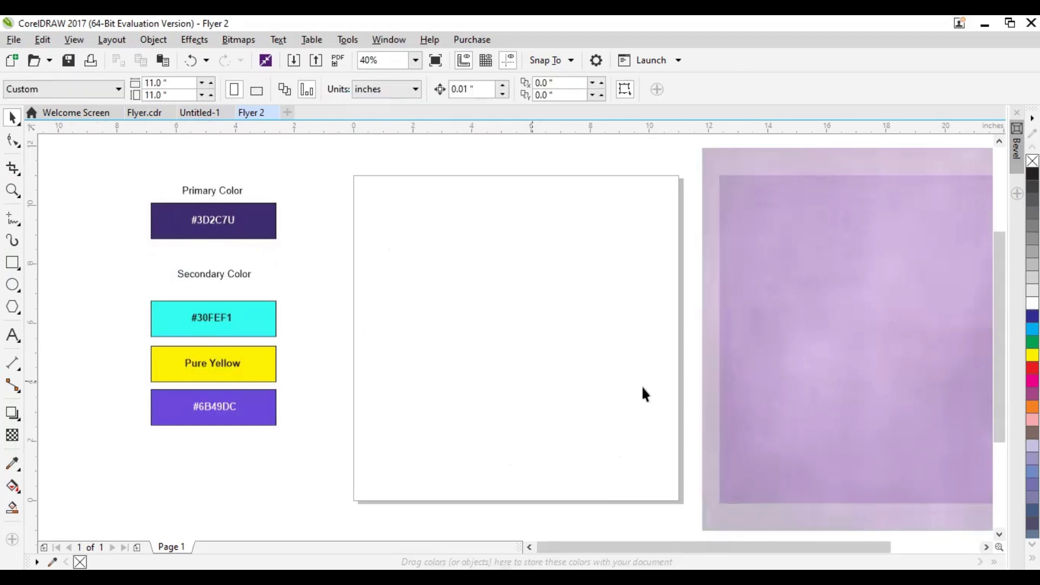
pyautogui.click(734, 378)
pyautogui.moveTo(732, 378); pyautogui.dragTo(745, 365)
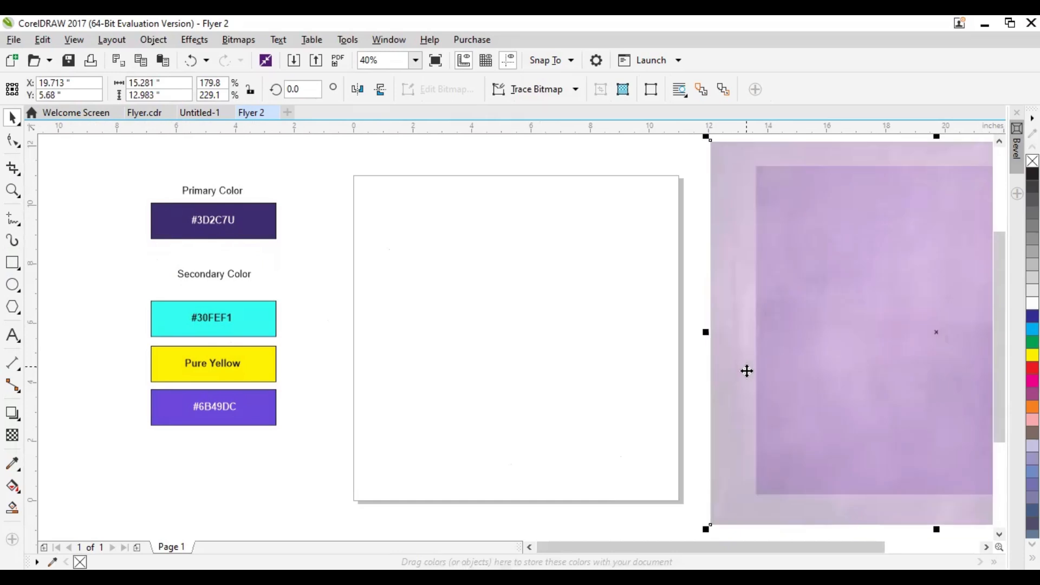
pyautogui.click(688, 393)
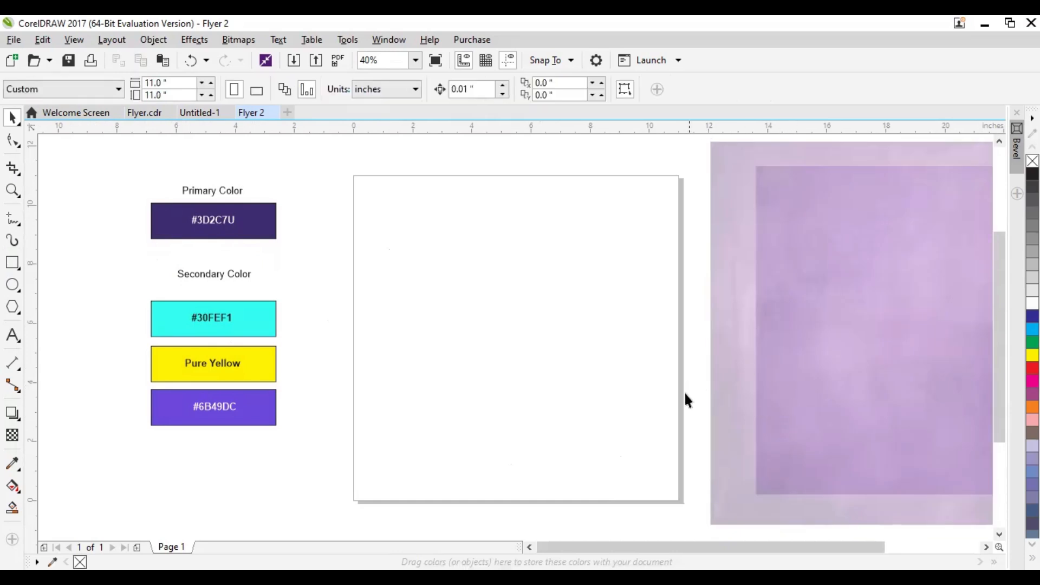
pyautogui.moveTo(797, 361); pyautogui.dragTo(771, 370)
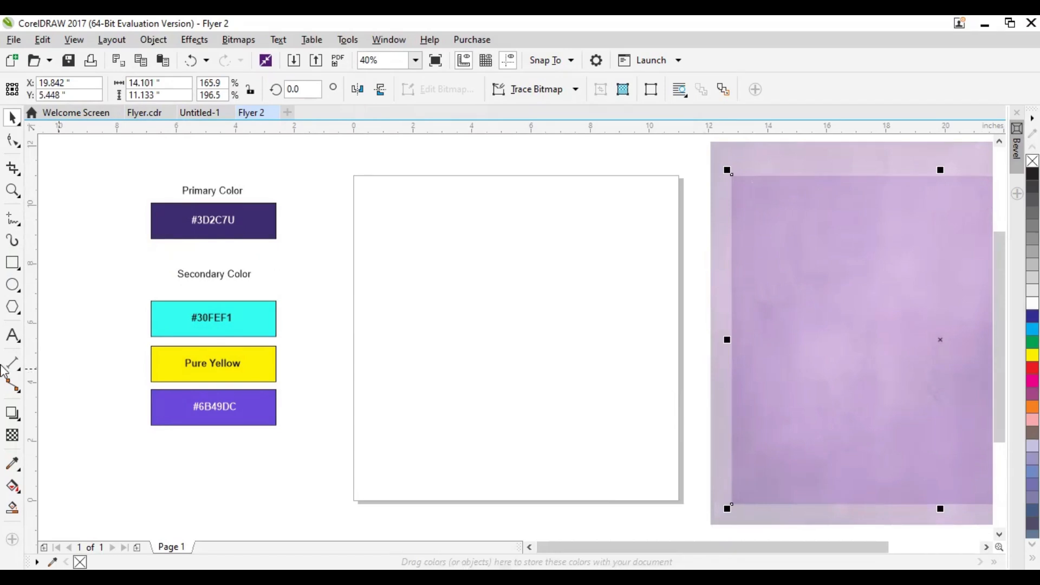
# Add an 11 by 11 inch rectangle that exactly covers the page
pyautogui.doubleClick(13, 264)
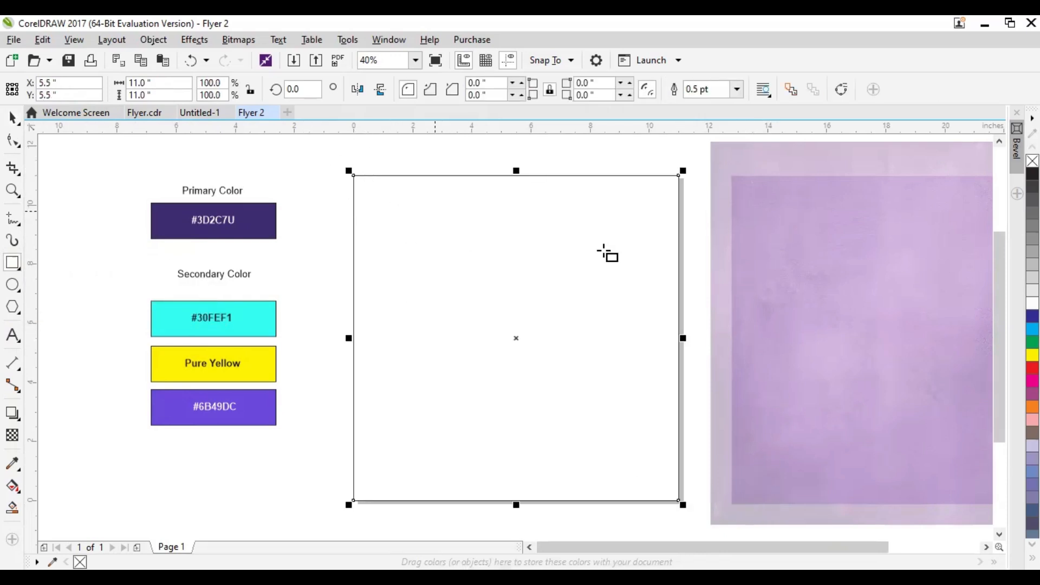
pyautogui.click(12, 119)
pyautogui.click(64, 169)
pyautogui.click(450, 333)
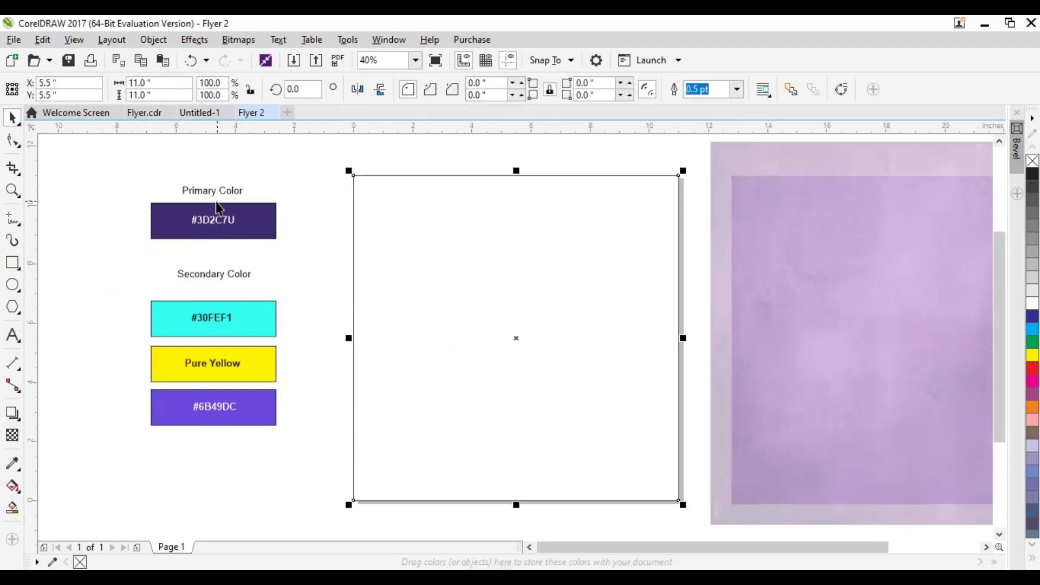
# Sample the dark purple Primary Color swatch with the Color Eyedropper and fill the page-sized rectangle with it
pyautogui.click(252, 225)
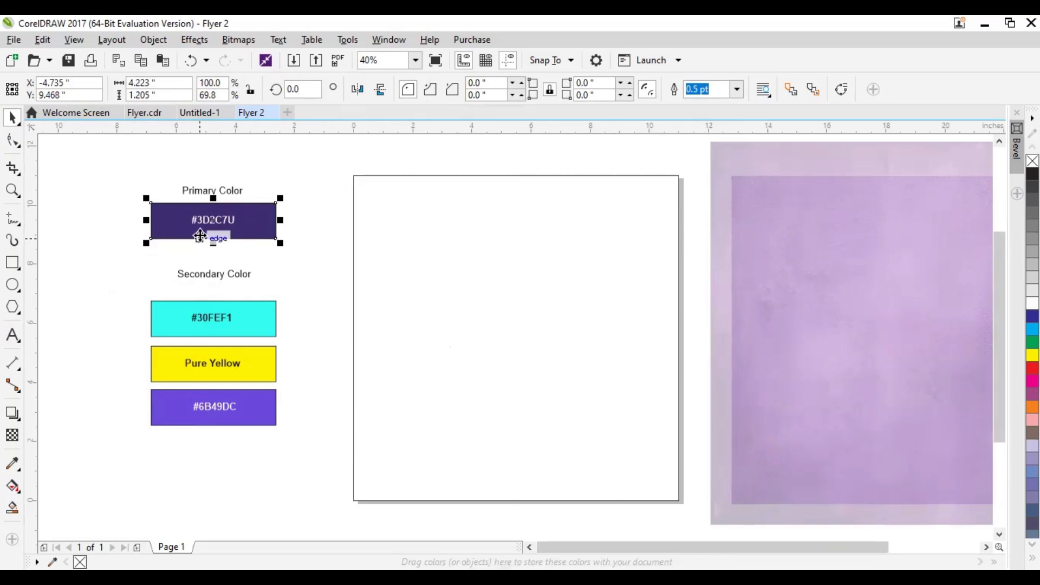
pyautogui.press('Escape')
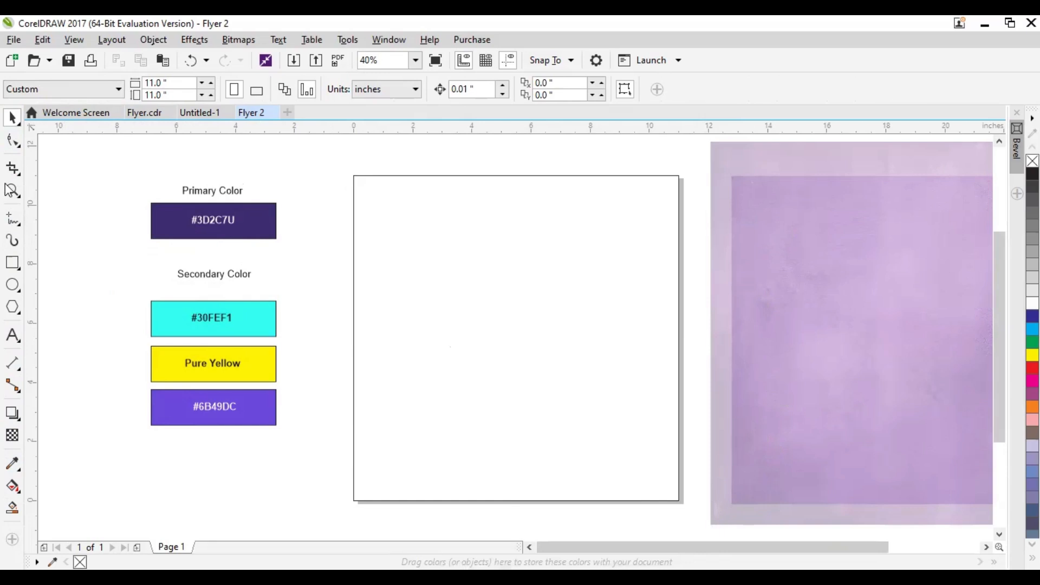
pyautogui.click(13, 469)
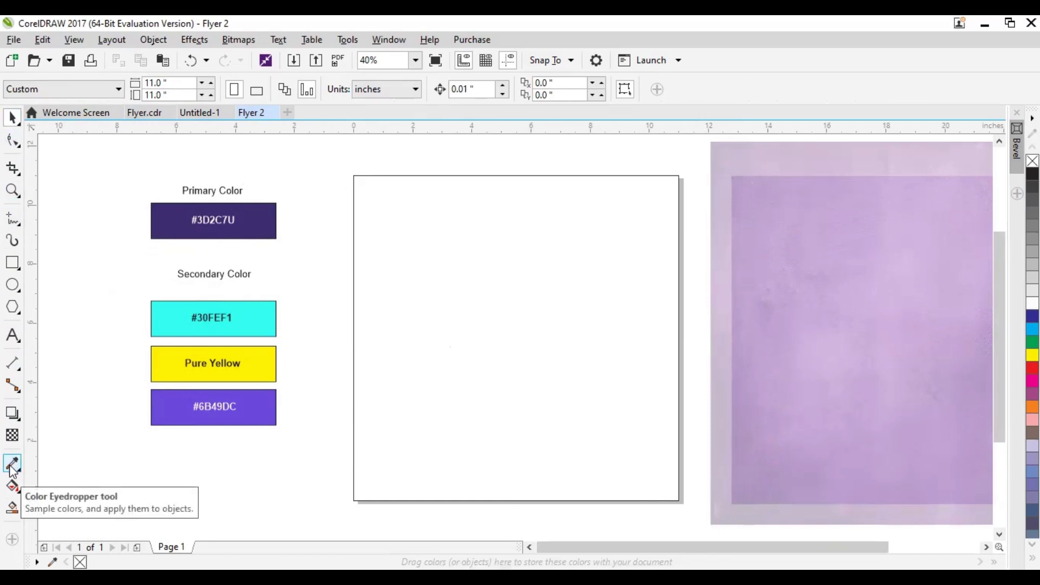
pyautogui.click(13, 467)
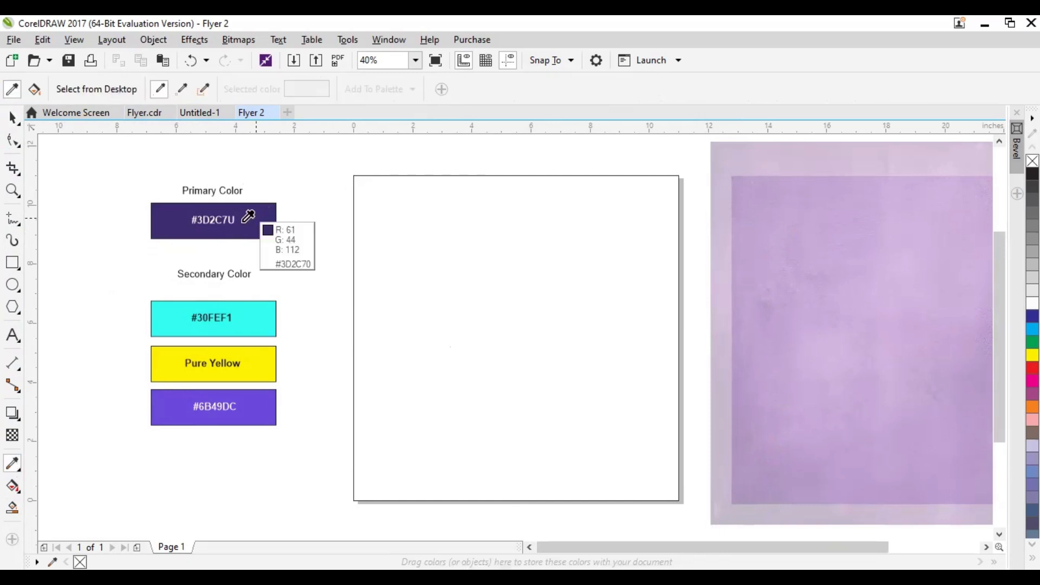
pyautogui.click(253, 219)
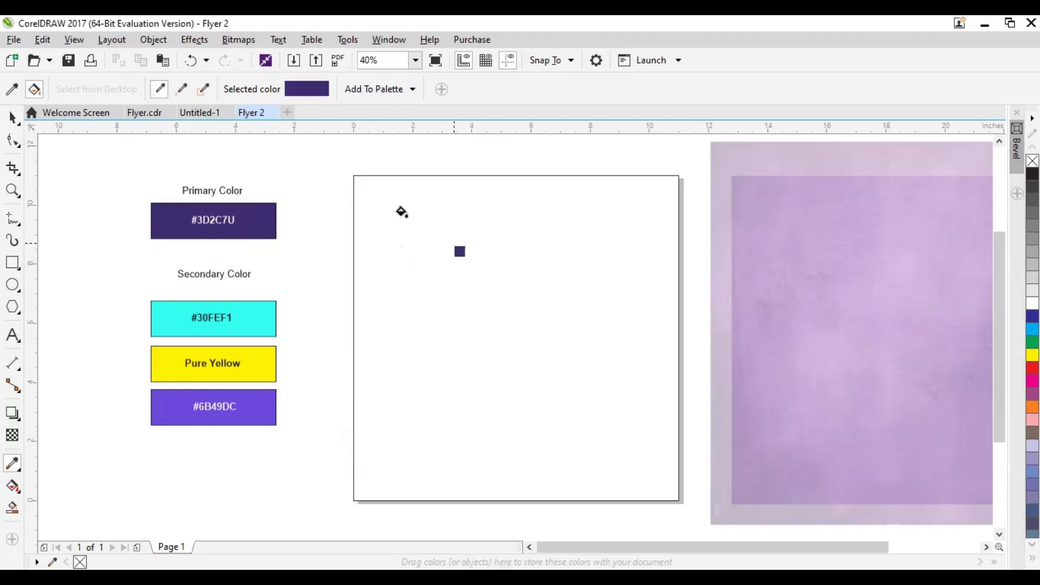
pyautogui.click(425, 266)
pyautogui.click(12, 117)
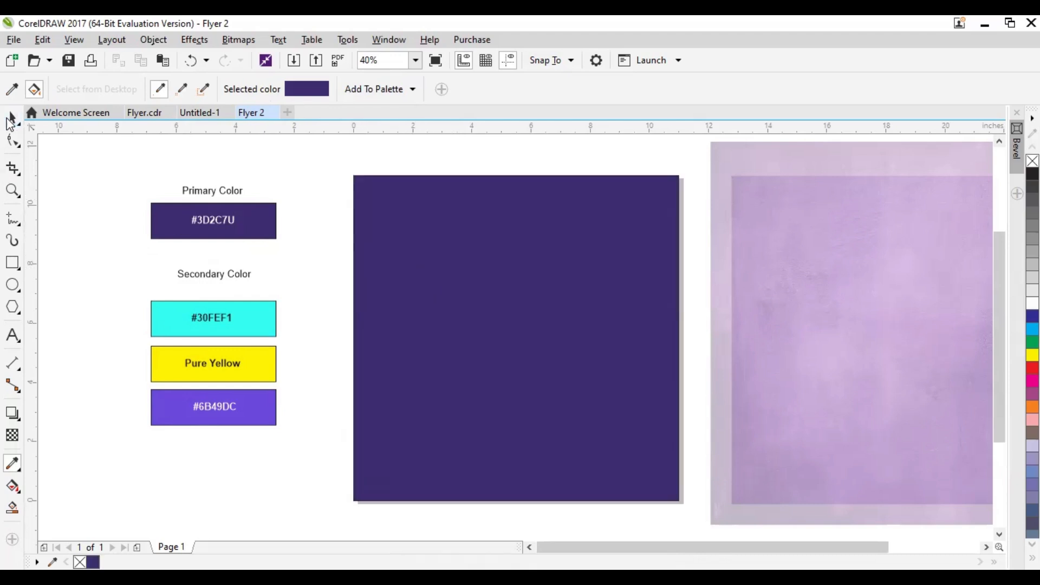
pyautogui.click(405, 296)
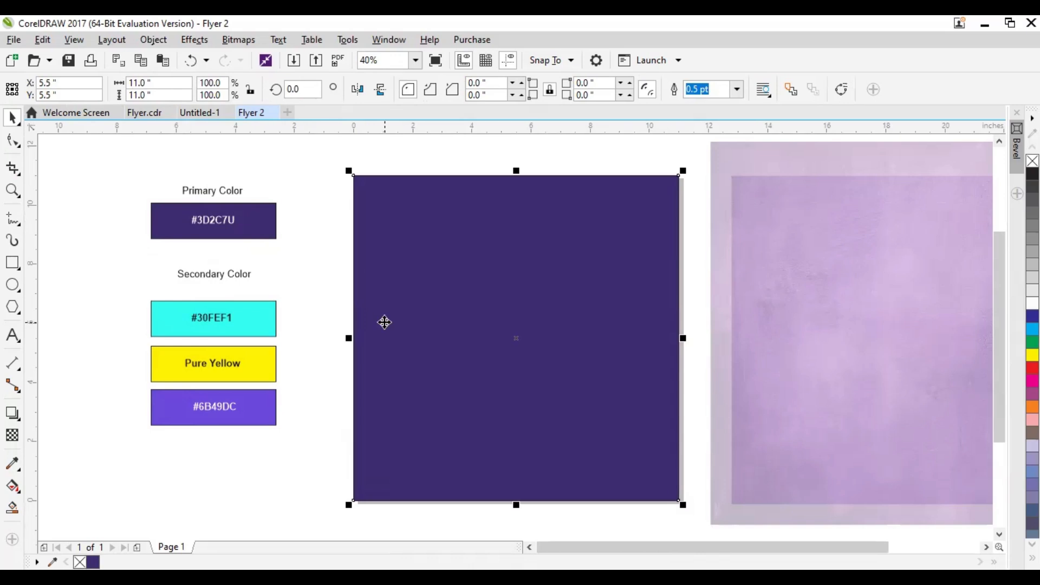
pyautogui.click(330, 337)
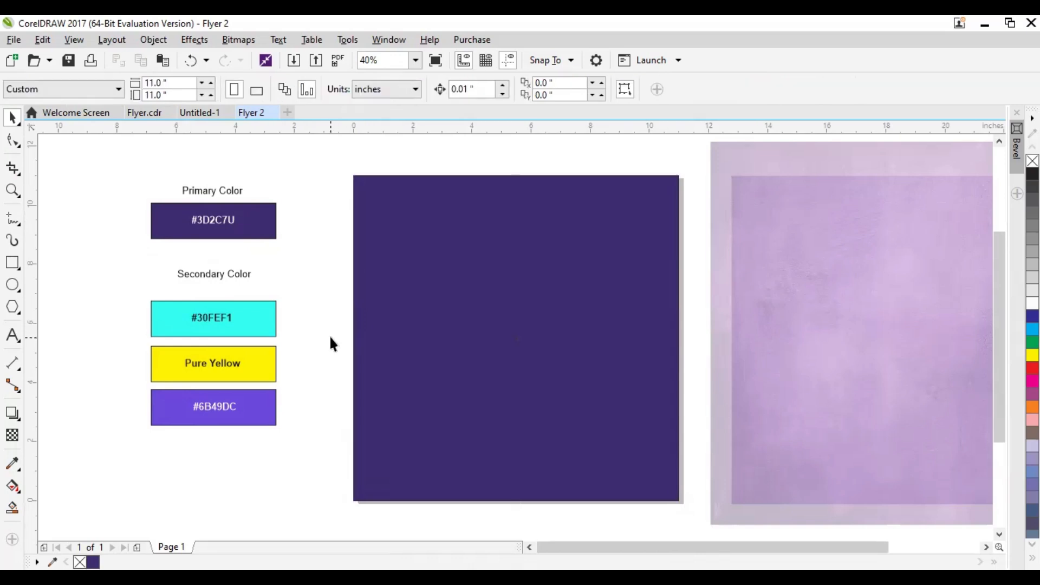
# Separate the two overlapping texture images, moving the smaller one away and placing the larger one beside the page
pyautogui.click(735, 162)
pyautogui.moveTo(750, 238); pyautogui.dragTo(881, 310)
pyautogui.click(745, 214)
pyautogui.moveTo(762, 233)
pyautogui.mouseDown()
pyautogui.moveTo(734, 242)
pyautogui.moveTo(754, 222)
pyautogui.mouseUp()
pyautogui.moveTo(684, 324); pyautogui.dragTo(657, 325)
pyautogui.moveTo(767, 305); pyautogui.dragTo(762, 258)
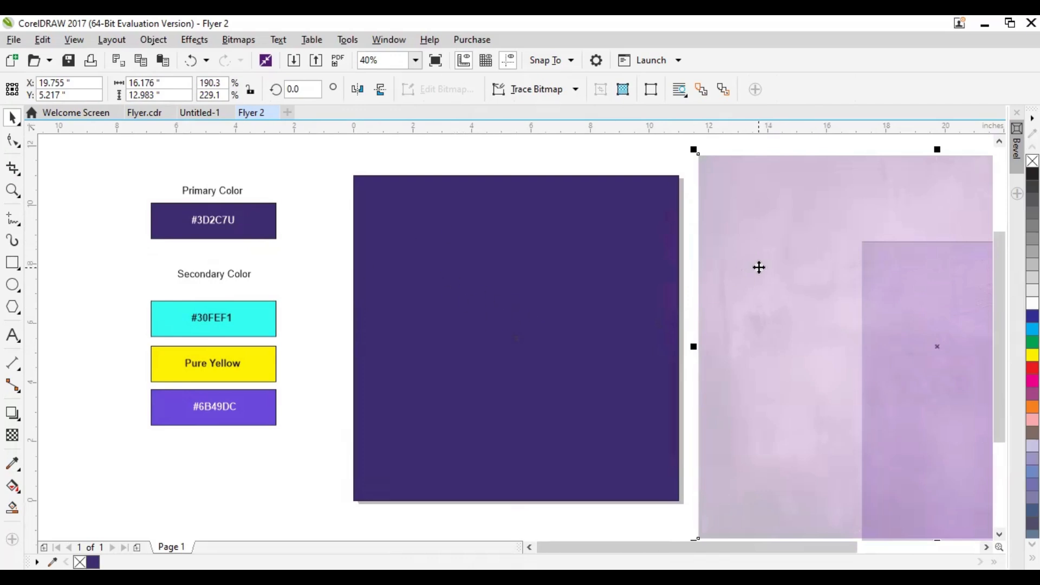
pyautogui.moveTo(754, 275); pyautogui.dragTo(750, 262)
pyautogui.click(751, 264)
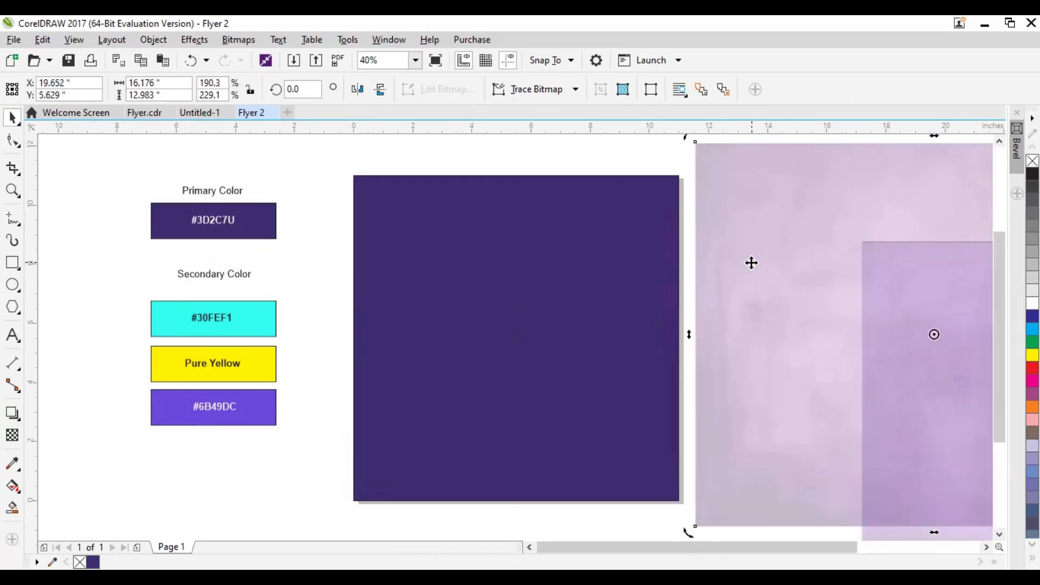
# PowerClip the larger texture image inside the dark purple page-sized rectangle
pyautogui.click(752, 263)
pyautogui.rightClick(751, 263)
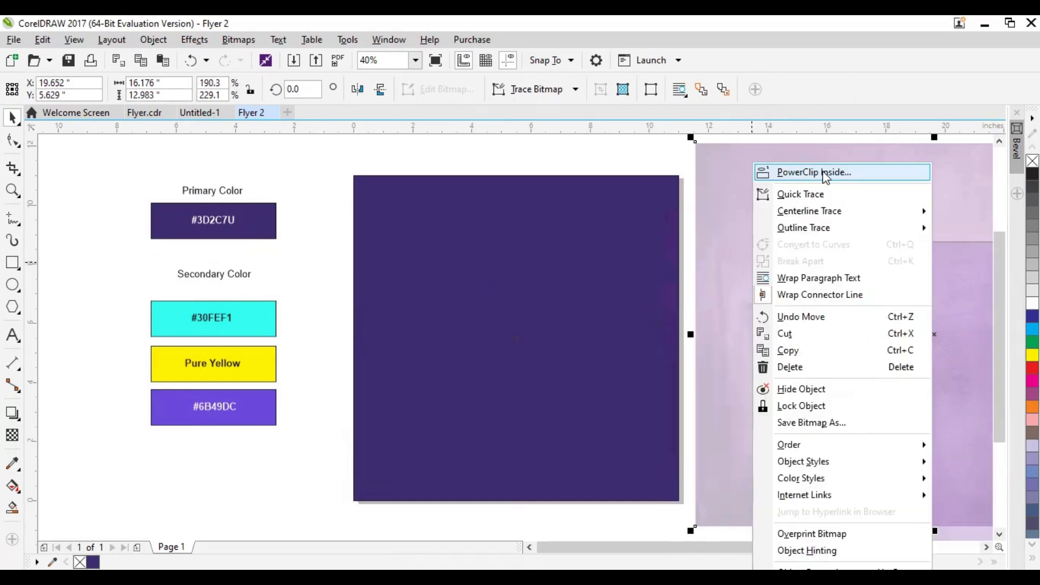
pyautogui.click(824, 172)
pyautogui.click(392, 325)
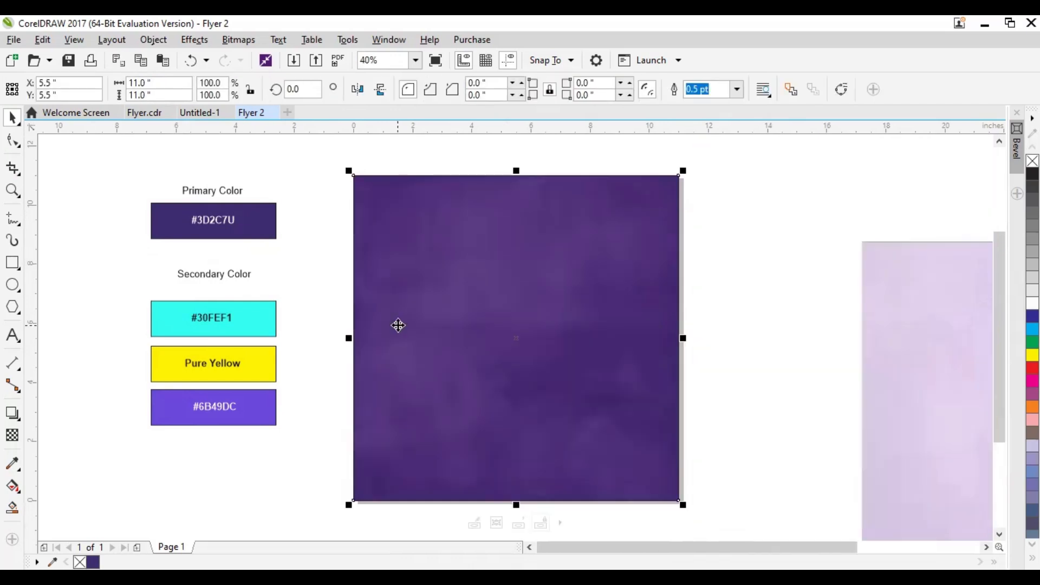
pyautogui.click(296, 347)
# Move the remaining texture image next to the page and PowerClip it inside the purple background rectangle
pyautogui.moveTo(891, 332); pyautogui.dragTo(743, 261)
pyautogui.moveTo(785, 303); pyautogui.dragTo(709, 310)
pyautogui.moveTo(804, 320); pyautogui.dragTo(730, 316)
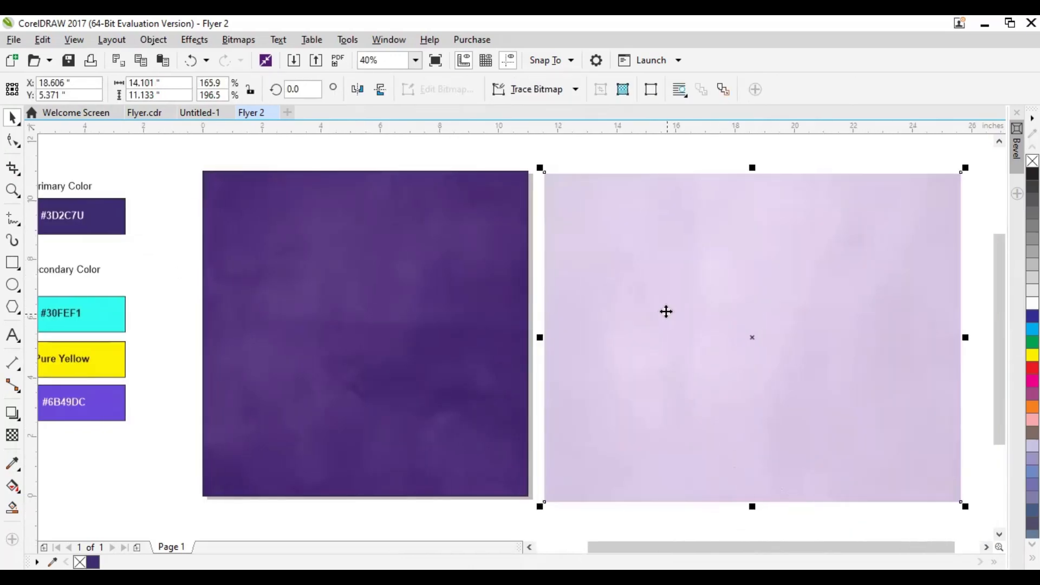
pyautogui.rightClick(665, 311)
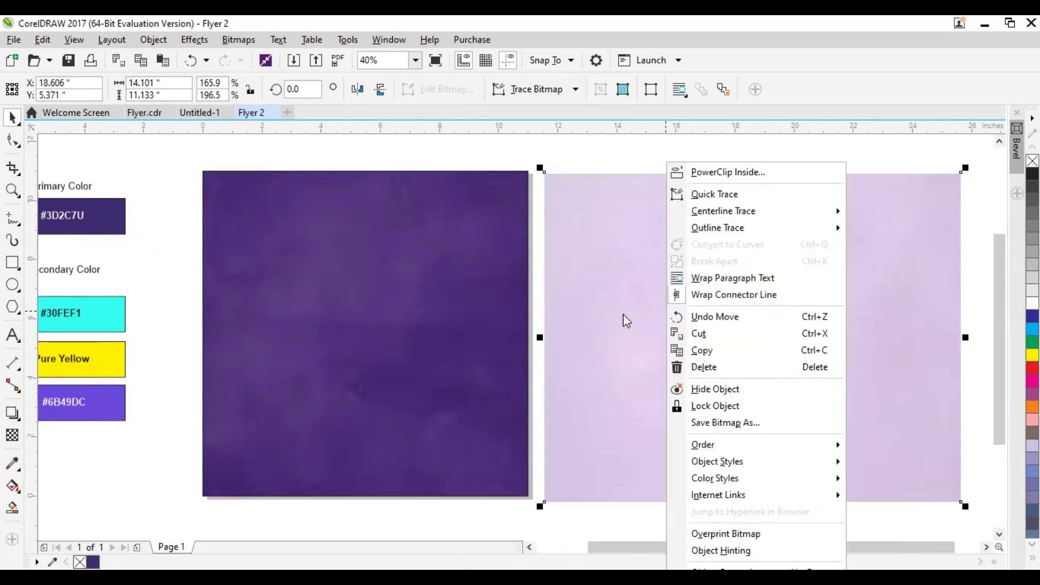
pyautogui.click(730, 174)
pyautogui.click(409, 287)
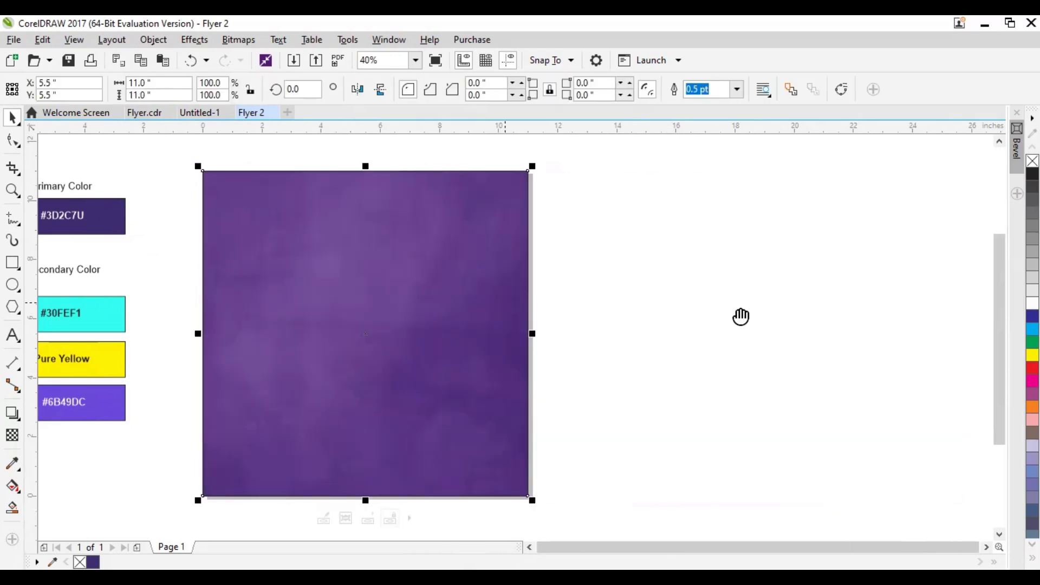
# Remove the outline from the purple background rectangle and check its edge up close
pyautogui.scroll(5, 542, 295)
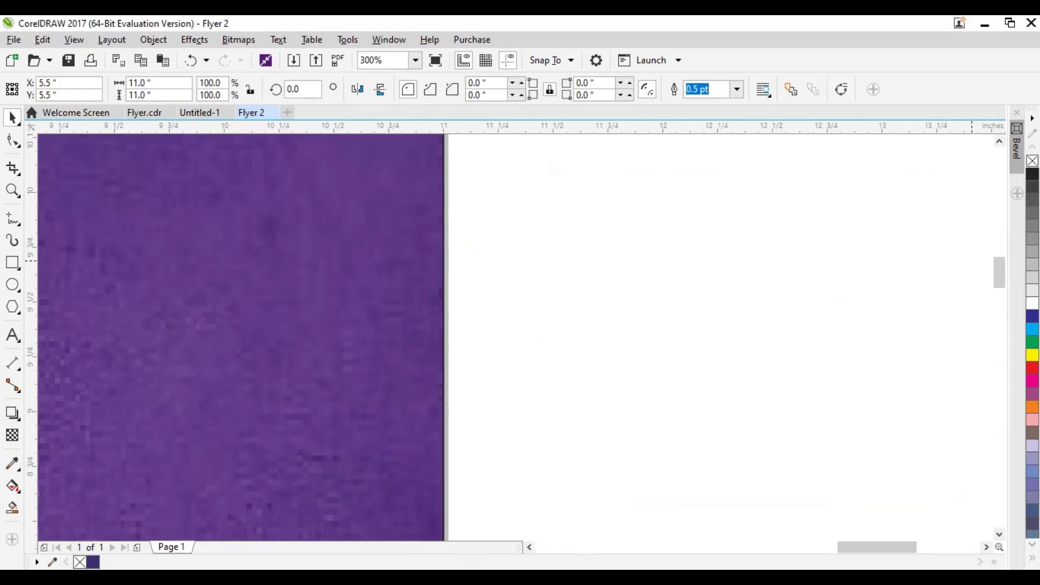
pyautogui.rightClick(1033, 161)
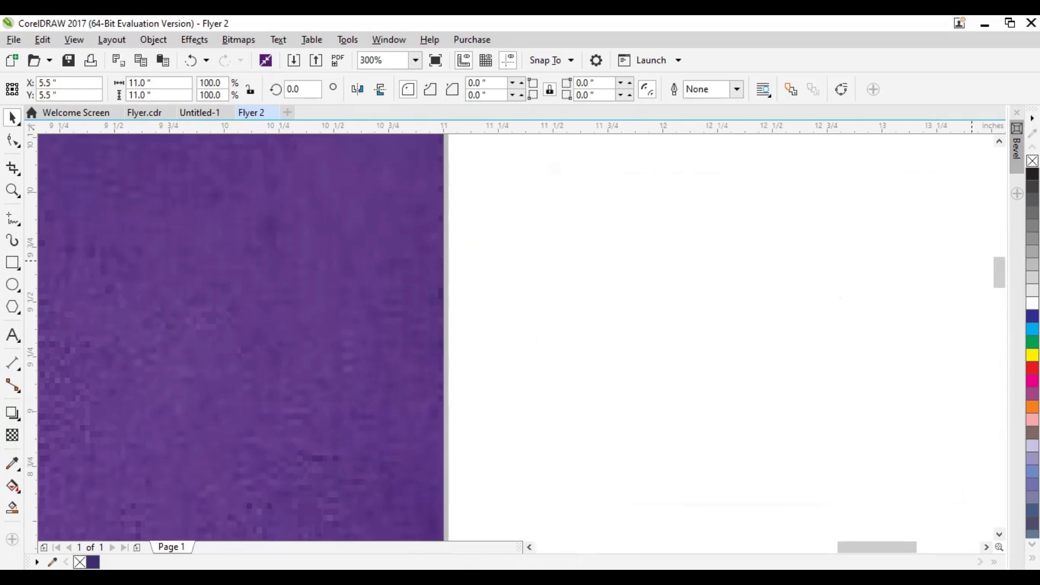
pyautogui.scroll(2, 426, 269)
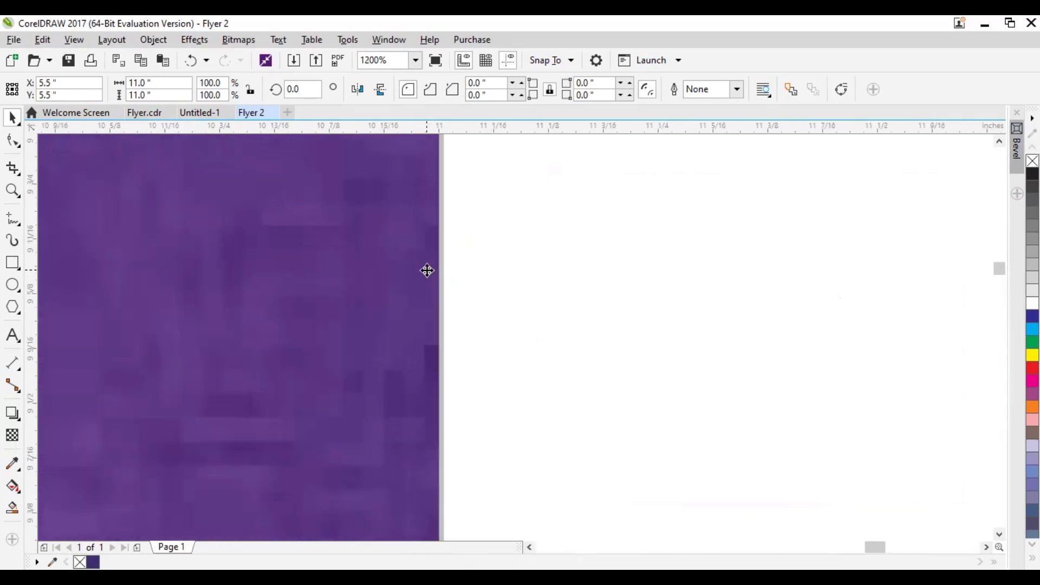
pyautogui.scroll(-5, 429, 285)
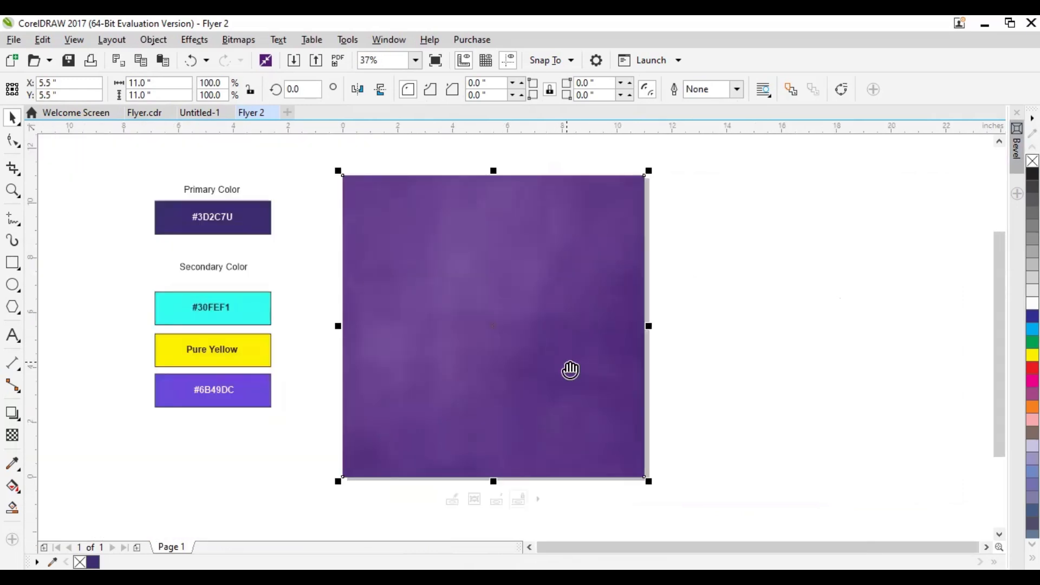
pyautogui.click(333, 263)
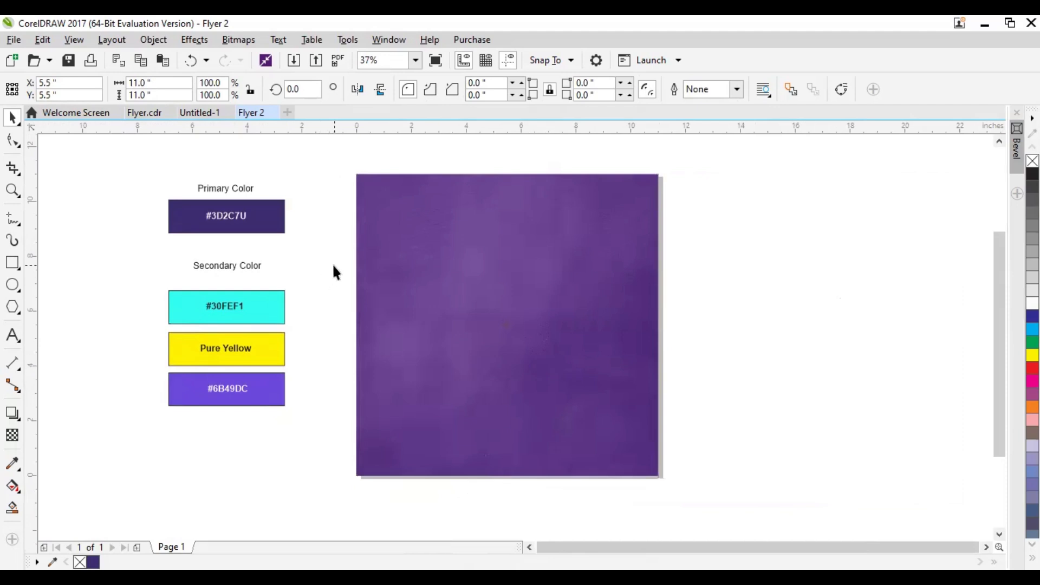
# Import the logo file 2W from the Yokatel Logo folder, placing it about 2.36 inches wide near the page's upper edge
pyautogui.click(295, 63)
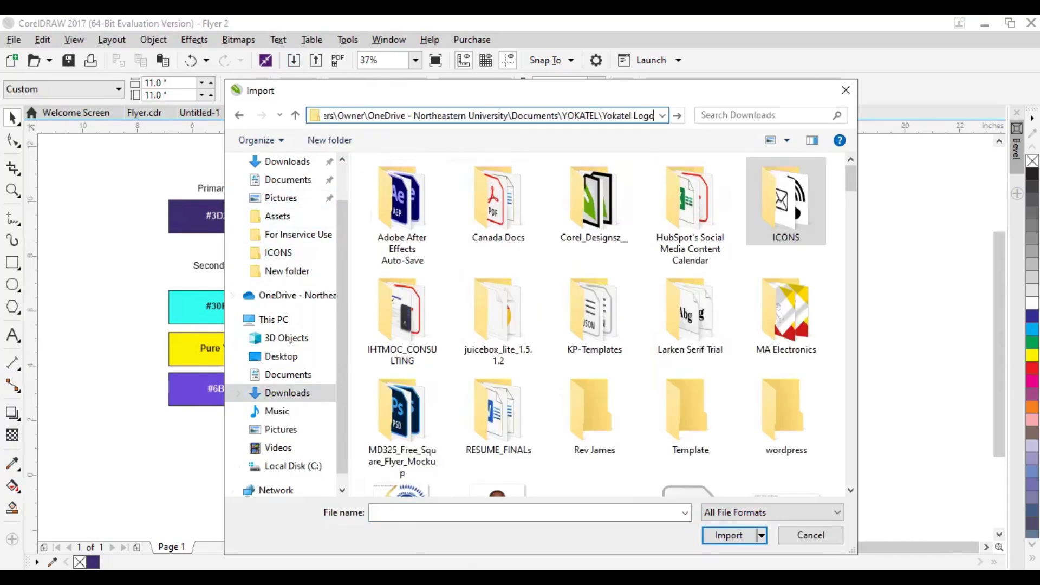
pyautogui.hotkey('ctrl', 'a')
pyautogui.press('Return')
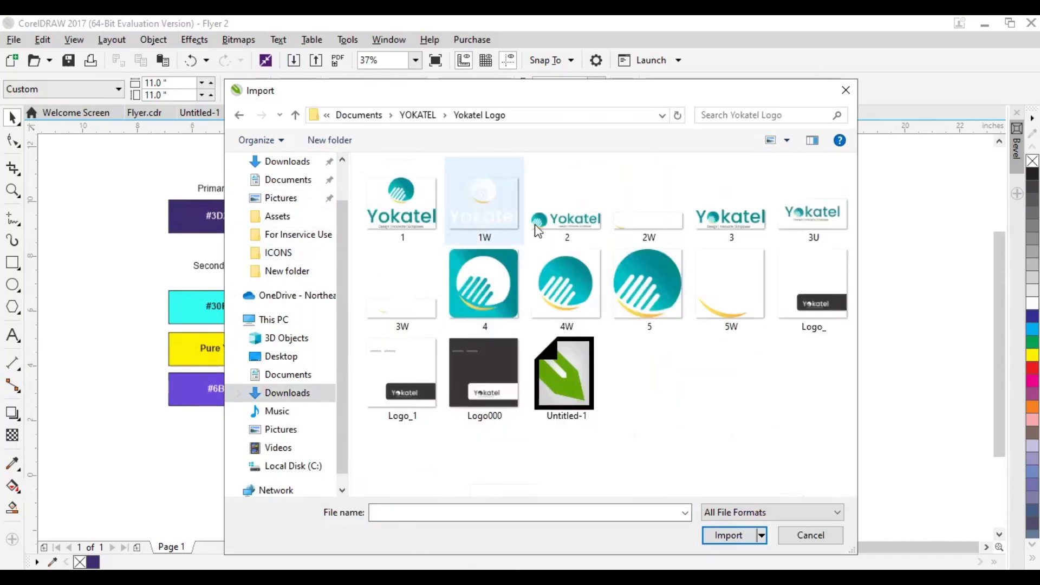
pyautogui.click(634, 219)
pyautogui.click(726, 535)
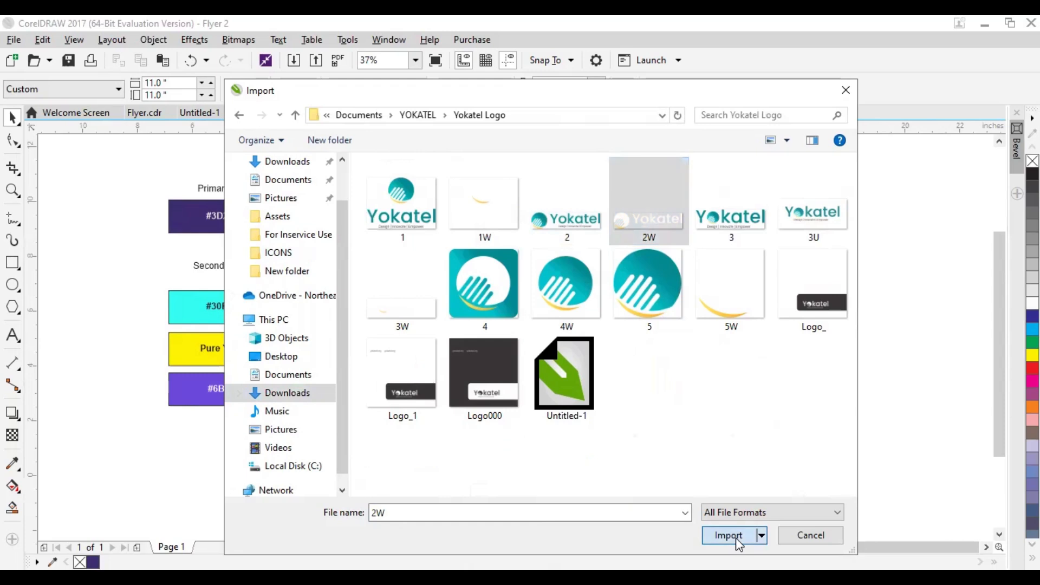
pyautogui.moveTo(454, 181); pyautogui.dragTo(534, 248)
# Shrink the Yokatel logo to about 1.35 inches wide and centre it horizontally on the purple background near its upper edge
pyautogui.scroll(4, 491, 179)
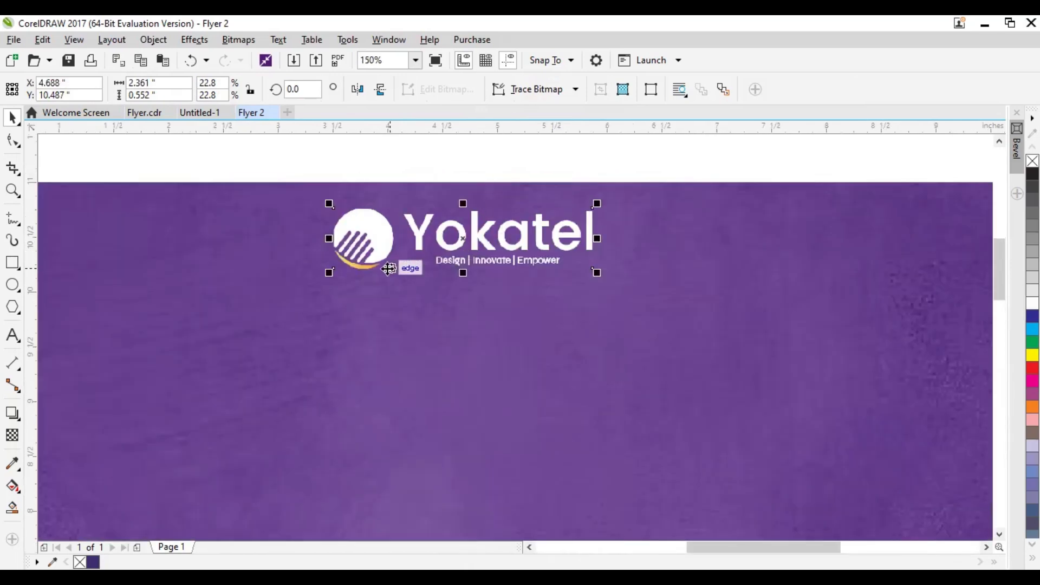
pyautogui.moveTo(329, 274); pyautogui.dragTo(444, 243)
pyautogui.moveTo(523, 224); pyautogui.dragTo(537, 248)
pyautogui.moveTo(693, 299); pyautogui.dragTo(682, 293)
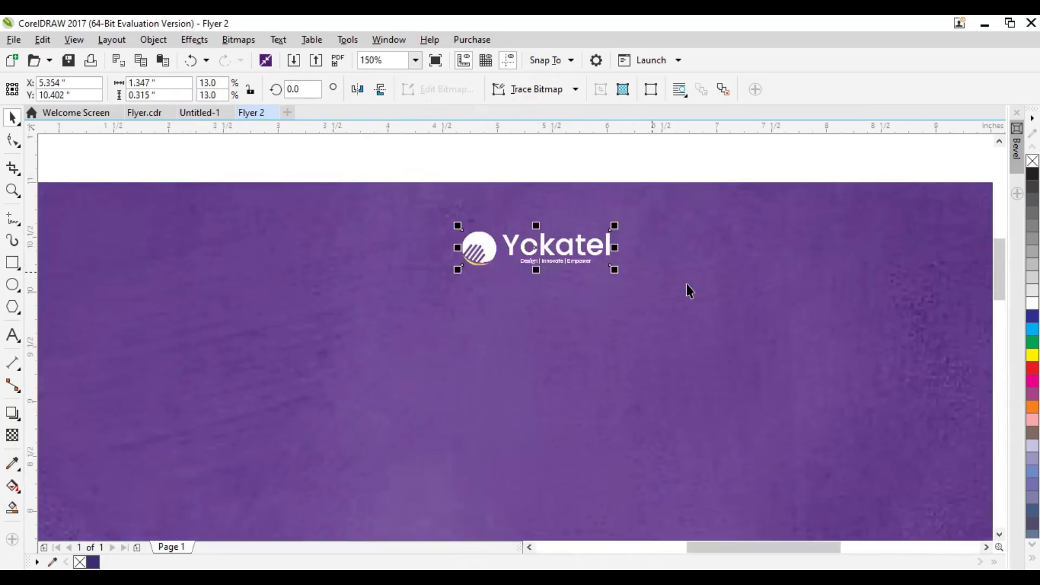
pyautogui.click(691, 286)
pyautogui.click(450, 162)
# Add the artistic text "WMG" below the logo and enlarge it to about 4.83 inches wide
pyautogui.scroll(-4, 548, 256)
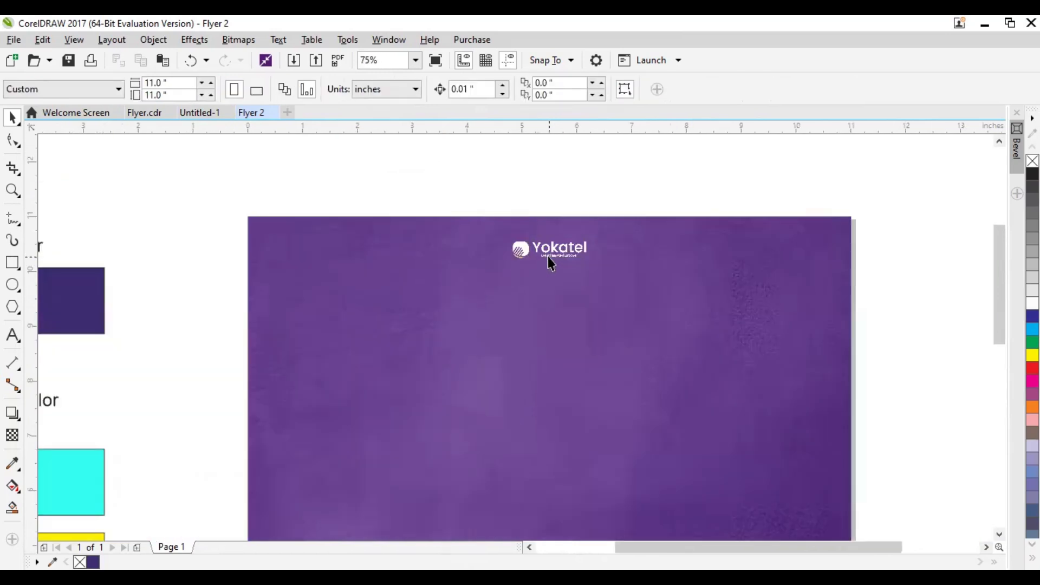
pyautogui.scroll(2, 512, 206)
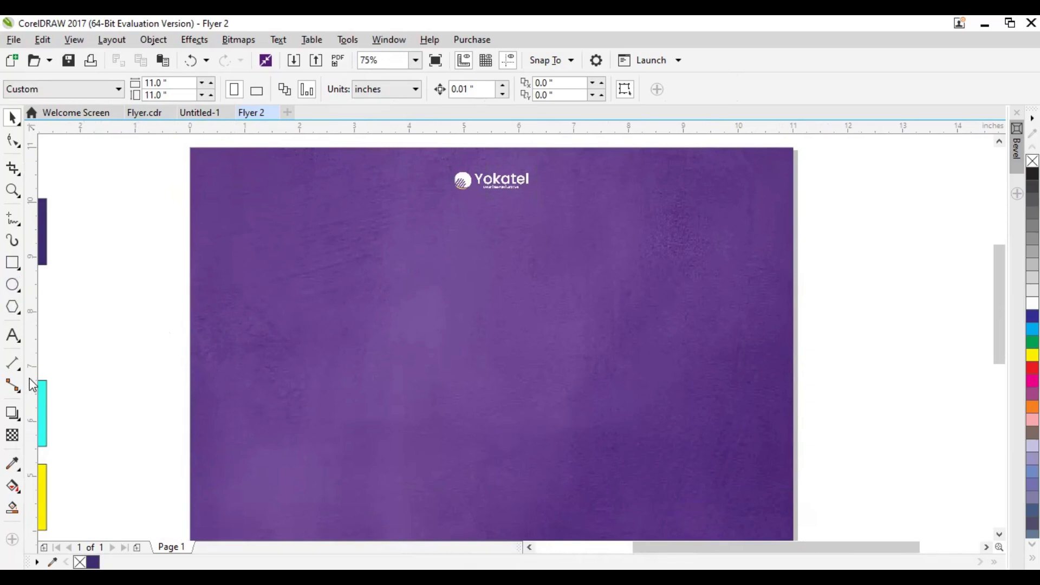
pyautogui.click(26, 334)
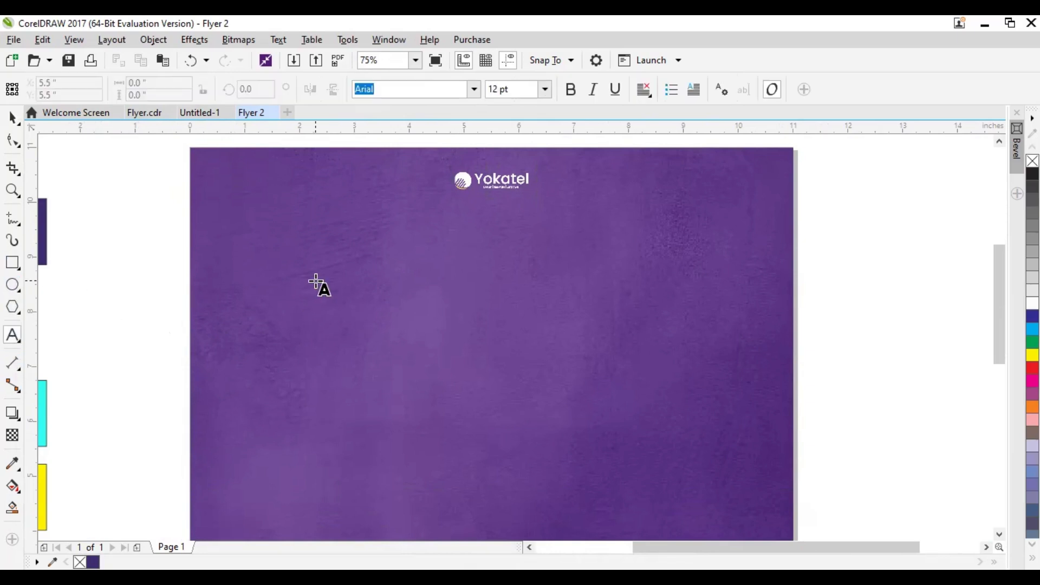
pyautogui.click(316, 281)
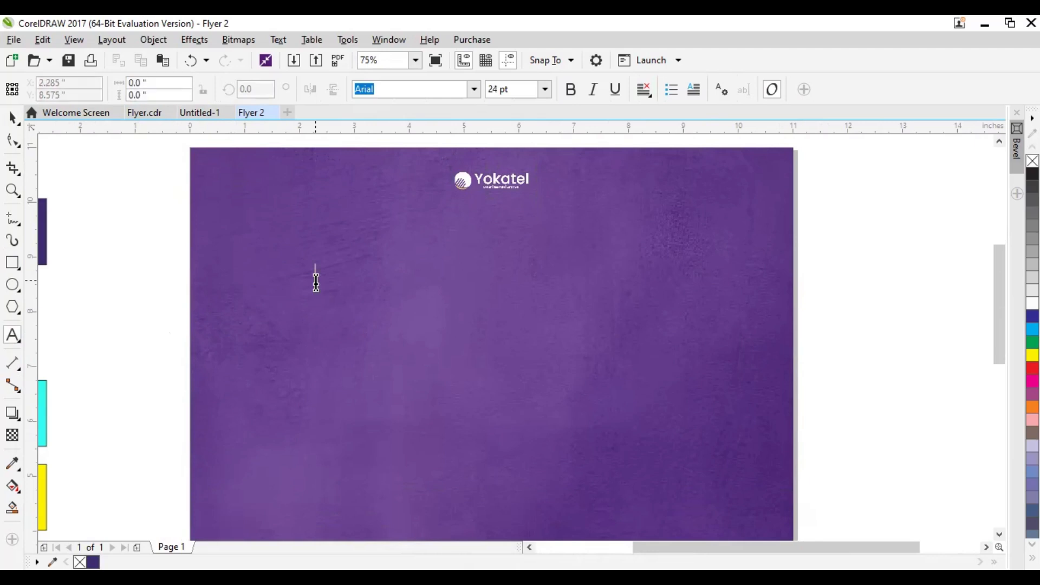
pyautogui.write('WMG')
pyautogui.click(12, 117)
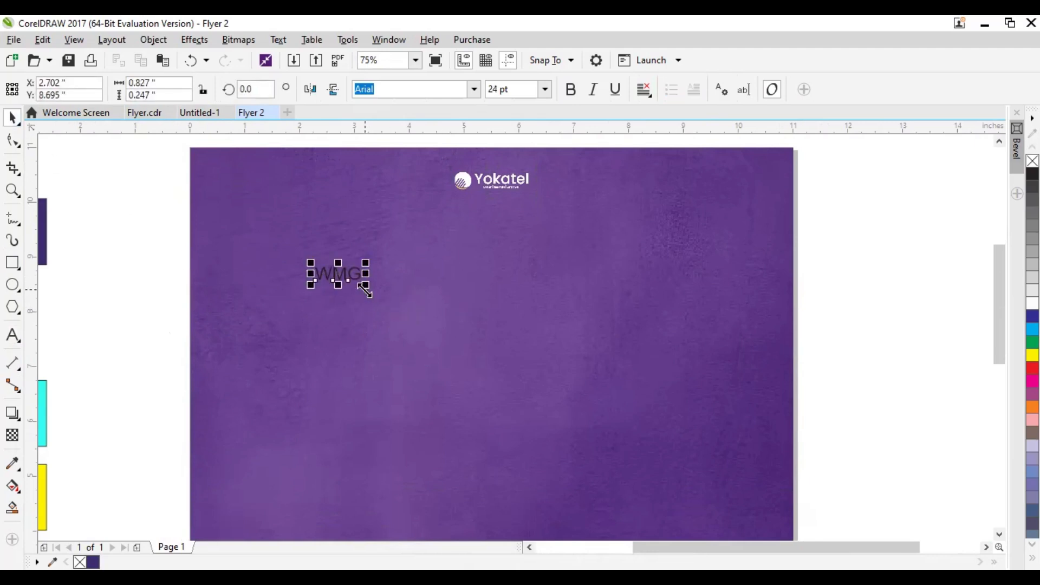
pyautogui.moveTo(365, 289); pyautogui.dragTo(575, 469)
pyautogui.moveTo(446, 320); pyautogui.dragTo(478, 292)
pyautogui.moveTo(611, 332); pyautogui.dragTo(618, 344)
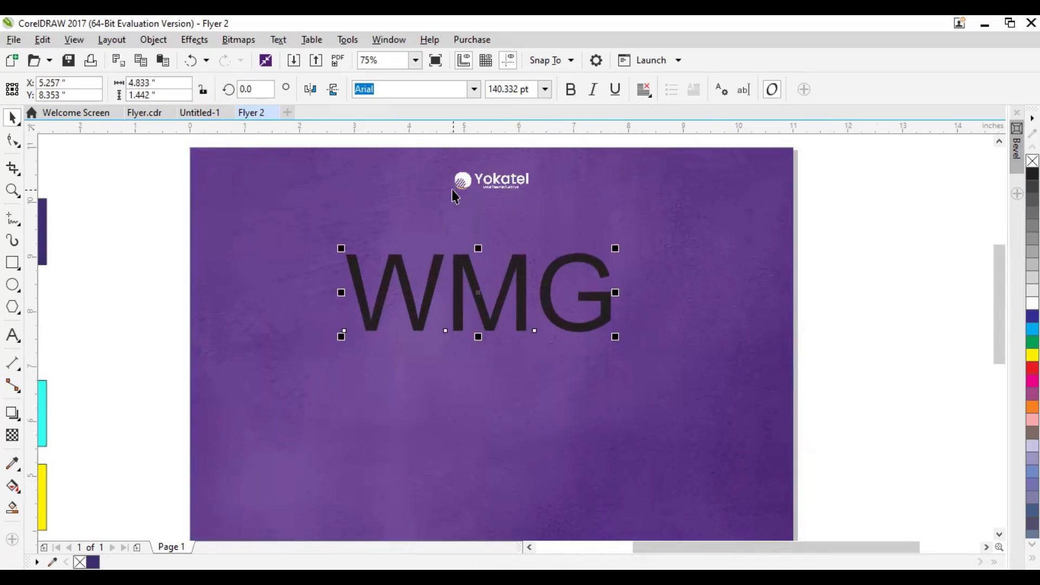
# Set the WMG text in the Blush Asliring font and fill it with white
pyautogui.press('End')
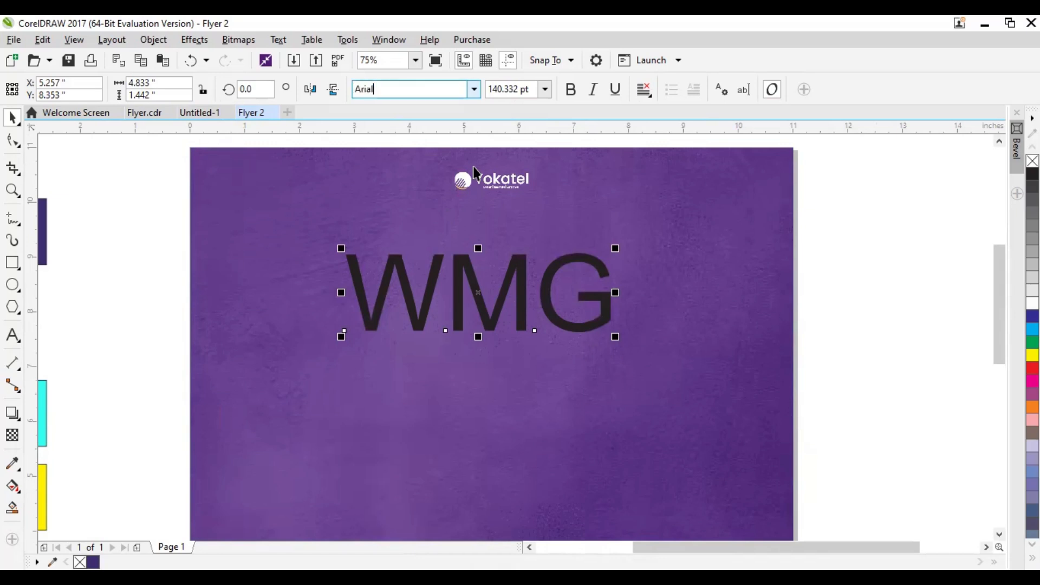
pyautogui.press('BackSpace')
pyautogui.press('BackSpace')
pyautogui.press('BackSpace')
pyautogui.press('BackSpace')
pyautogui.press('BackSpace')
pyautogui.write('Blus')
pyautogui.press('Return')
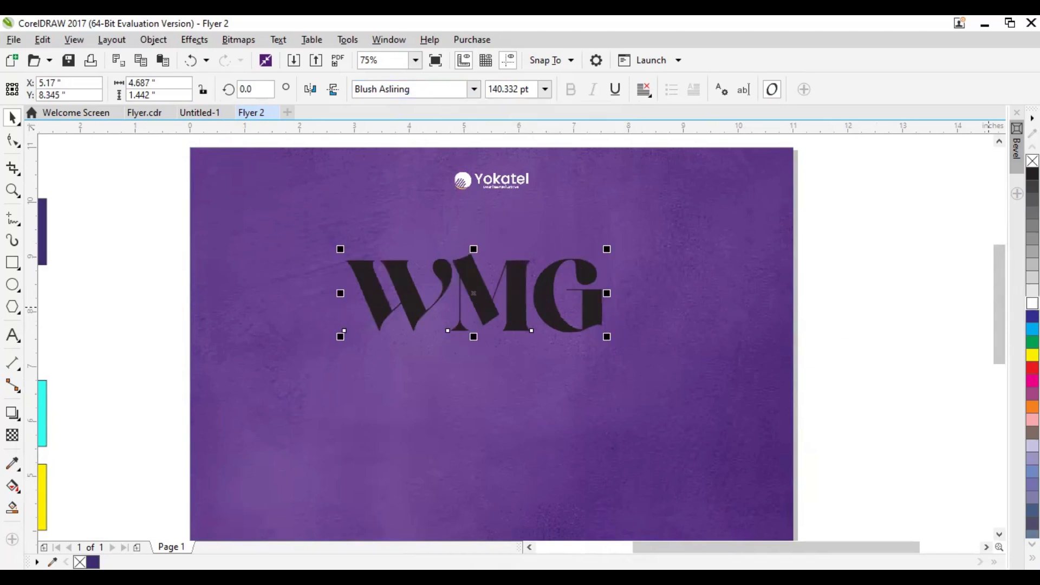
pyautogui.click(1032, 303)
# Centre the WMG text horizontally on the purple background and enlarge it to about 5.2 inches wide
pyautogui.click(512, 191)
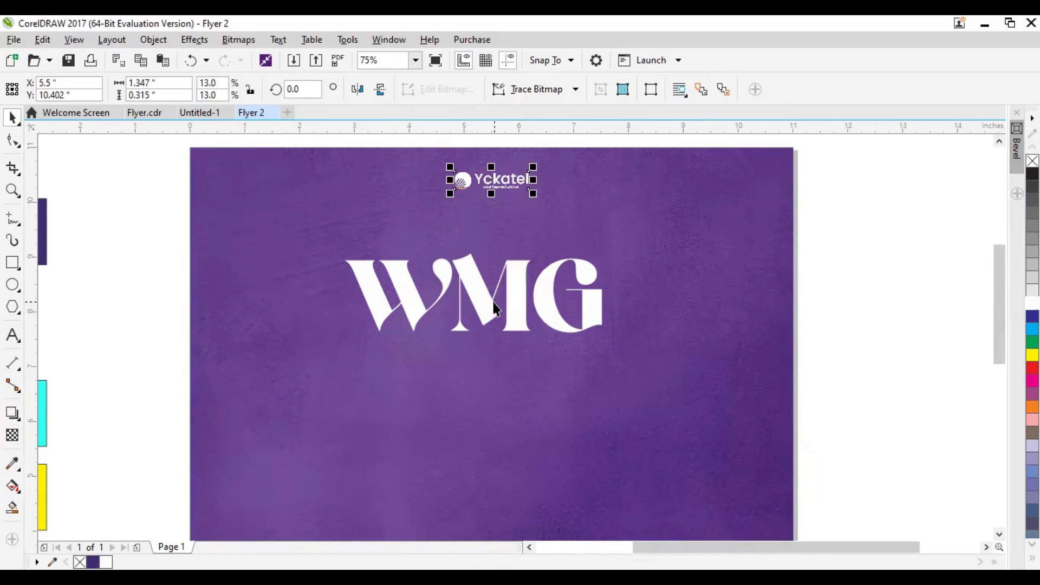
pyautogui.click(522, 304)
pyautogui.click(509, 192)
pyautogui.click(521, 300)
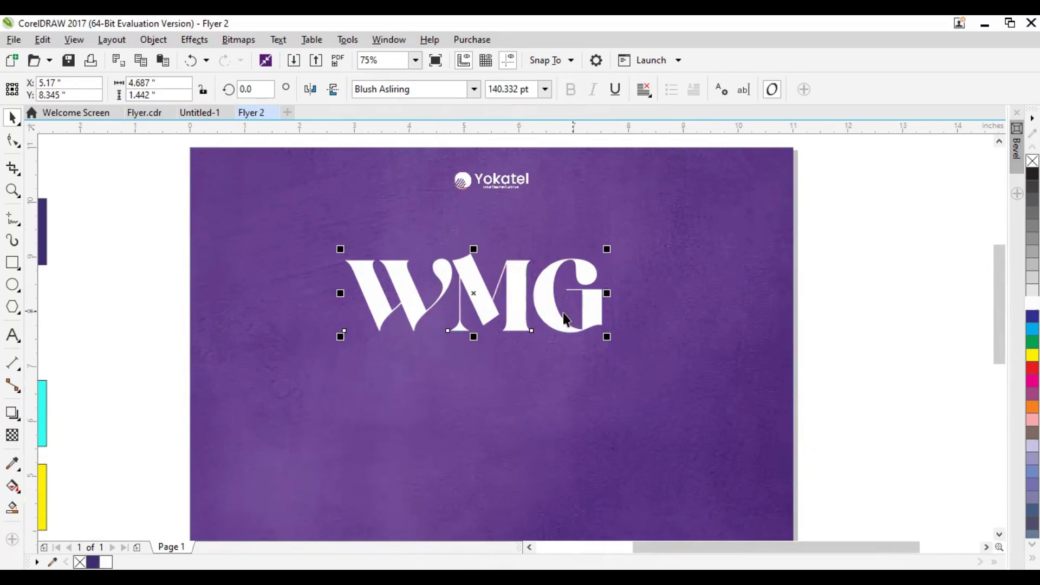
pyautogui.click(685, 278)
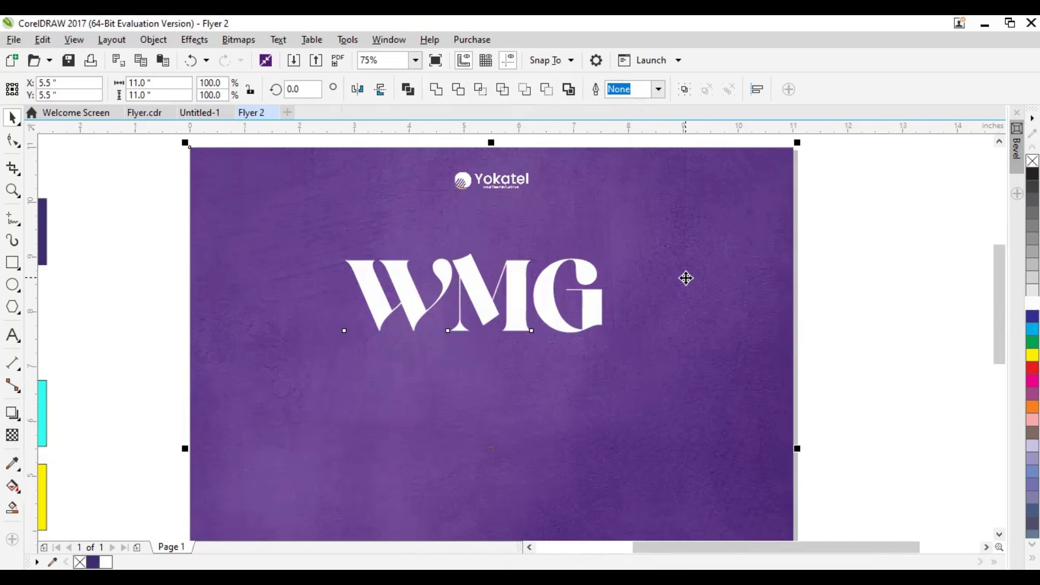
pyautogui.press('c')
pyautogui.click(507, 304)
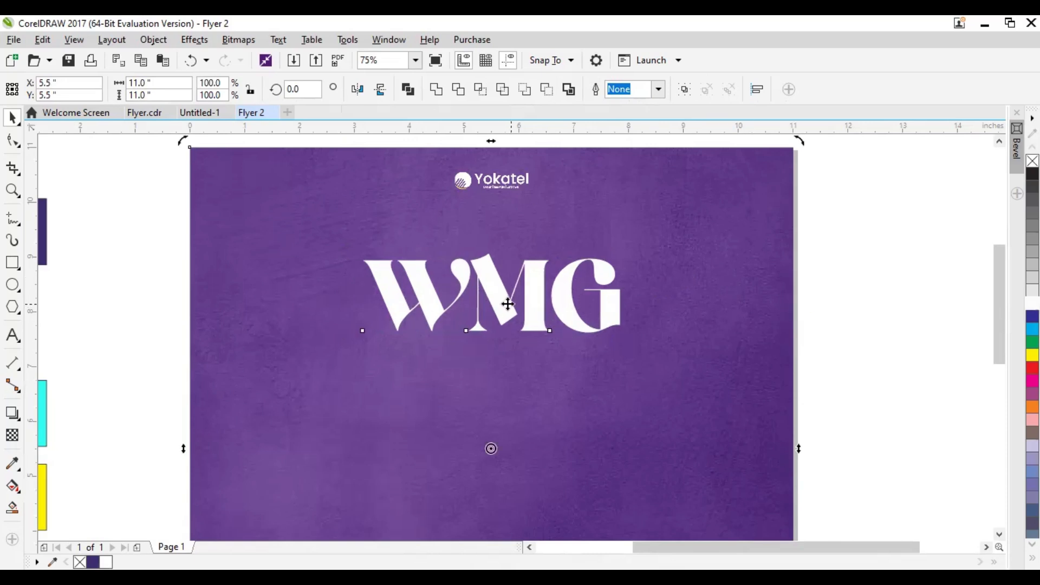
pyautogui.click(823, 331)
pyautogui.click(525, 306)
pyautogui.moveTo(624, 246); pyautogui.dragTo(659, 245)
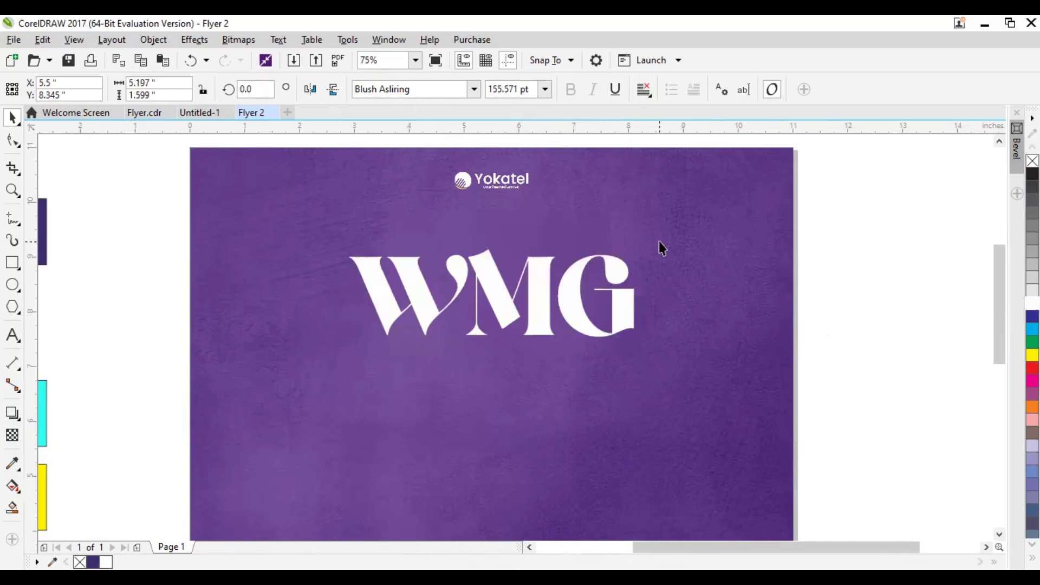
# Duplicate the WMG text directly below the original and shrink the copy to about 3.29 inches wide
pyautogui.click(541, 313)
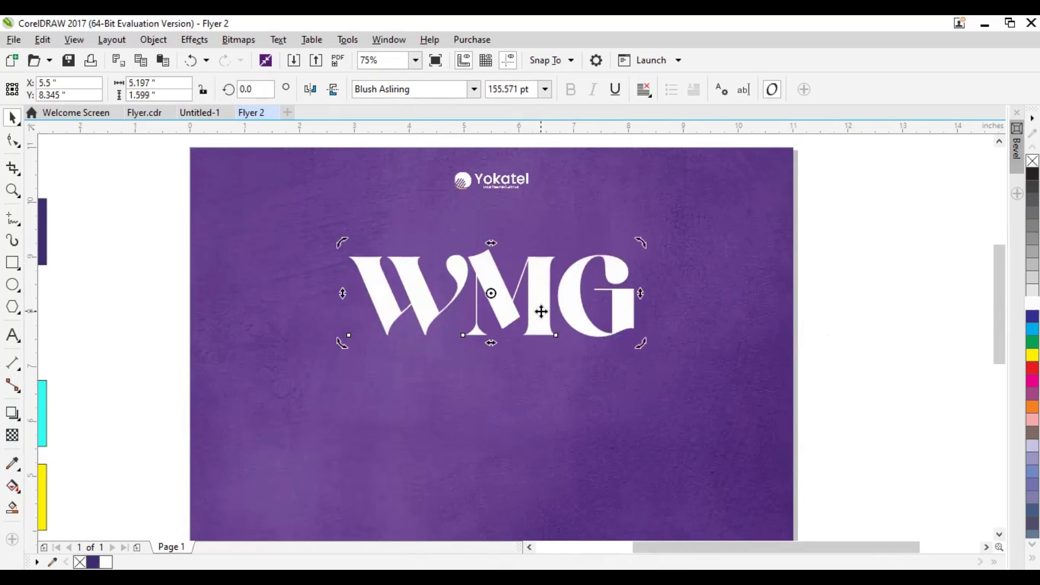
pyautogui.moveTo(541, 292); pyautogui.dragTo(539, 395)
pyautogui.moveTo(633, 439); pyautogui.dragTo(583, 453)
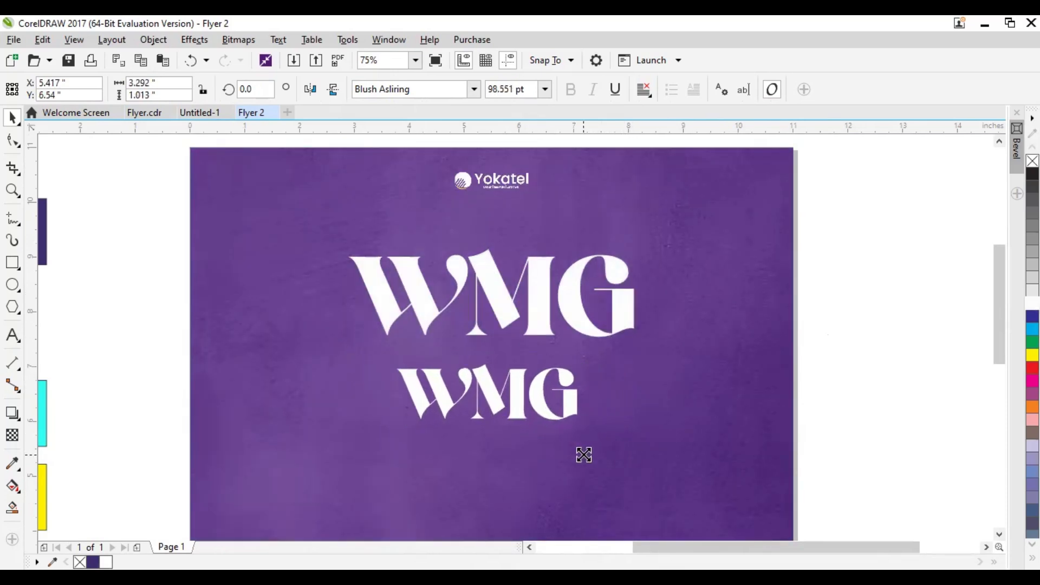
# Replace the wording of the smaller WMG copy with "Conference"
pyautogui.doubleClick(536, 409)
pyautogui.click(526, 409)
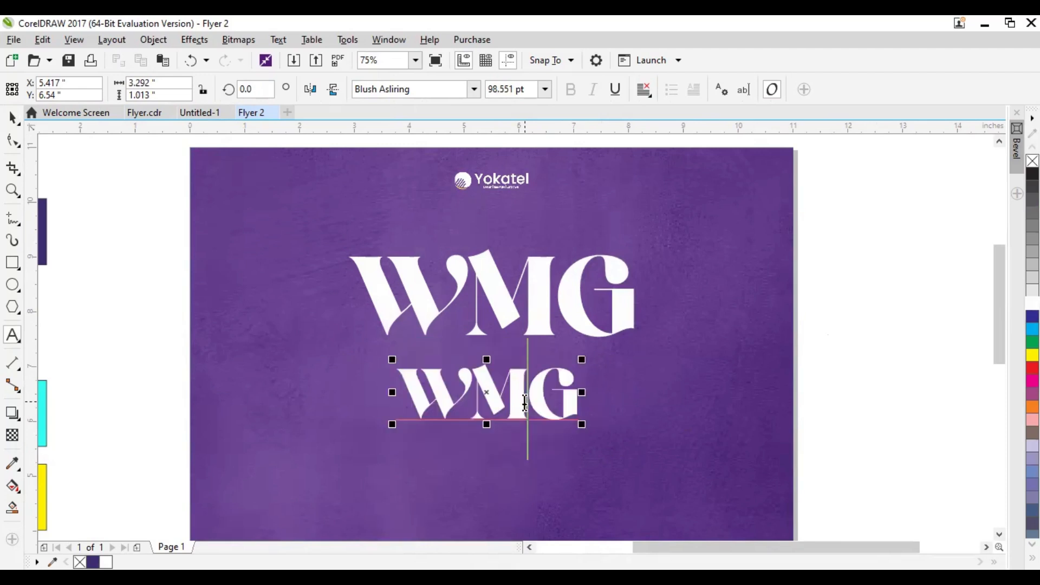
pyautogui.doubleClick(518, 404)
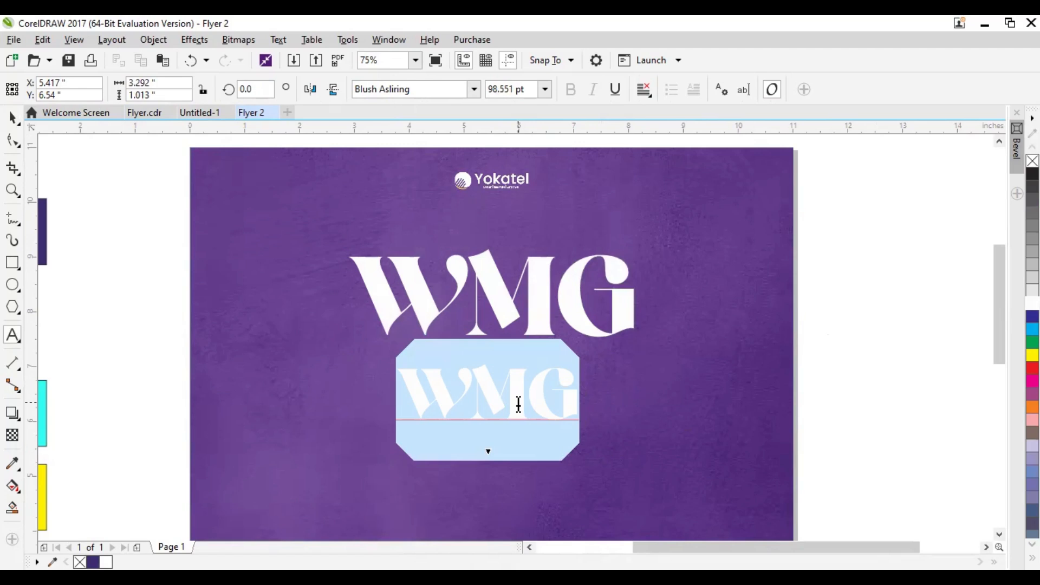
pyautogui.write('Conference')
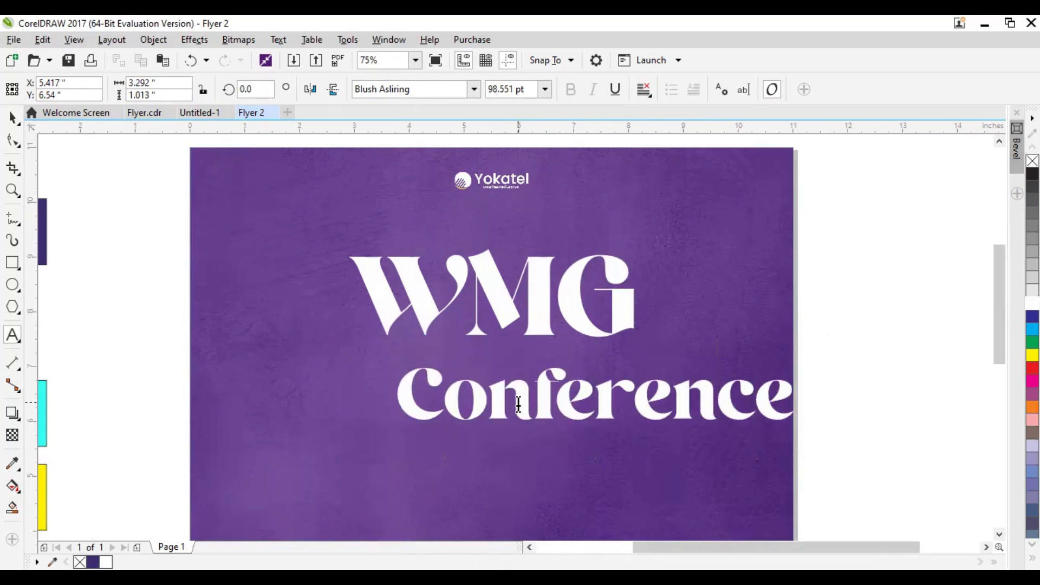
pyautogui.click(13, 117)
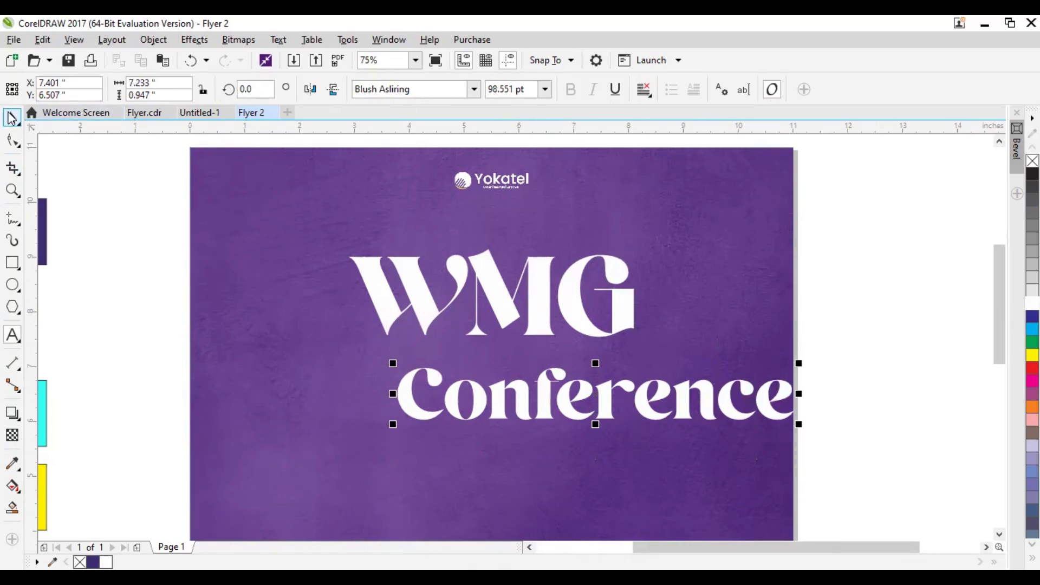
# Shrink the Conference text to about 3.15 inches wide and move it just beneath WMG
pyautogui.moveTo(799, 425); pyautogui.dragTo(575, 396)
pyautogui.moveTo(485, 381); pyautogui.dragTo(508, 360)
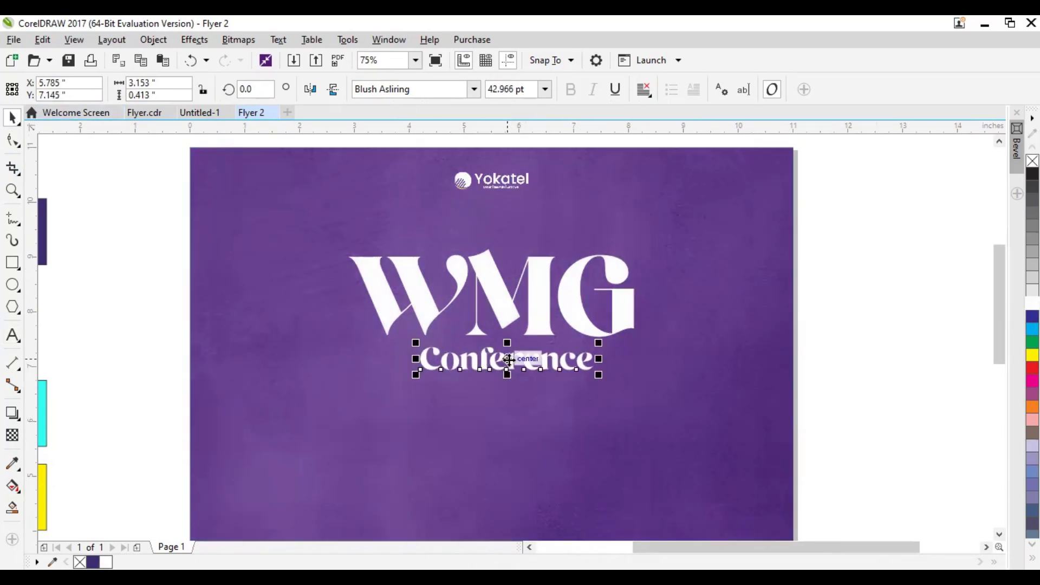
pyautogui.moveTo(575, 374); pyautogui.dragTo(681, 402)
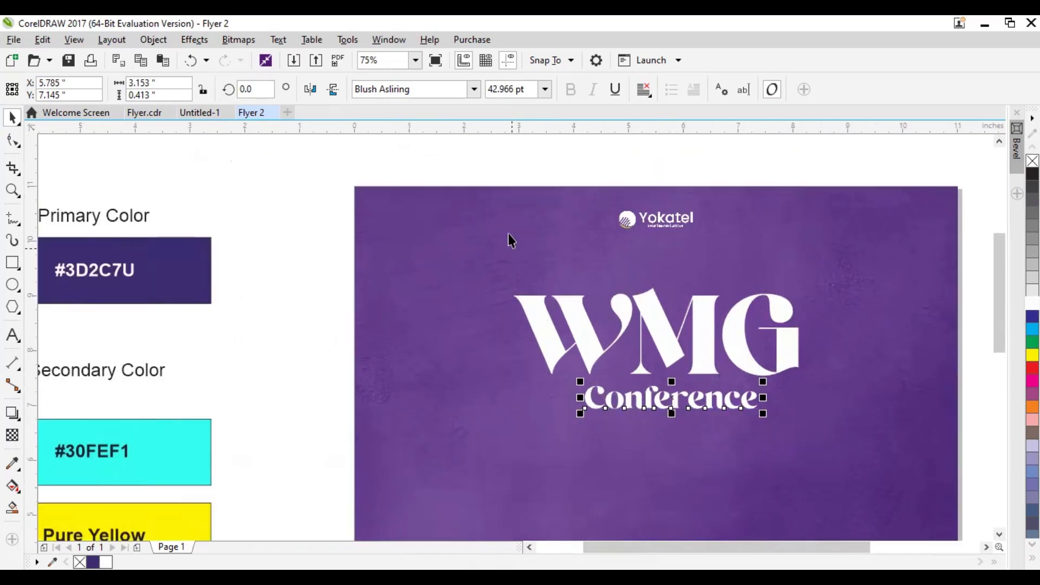
# Set Conference in the Southern Aire Personal Use Only font, enlarged to about 3.45 inches wide and overlapping the lower edge of WMG
pyautogui.hotkey('ctrl', 'shift', 'f')
pyautogui.write('So')
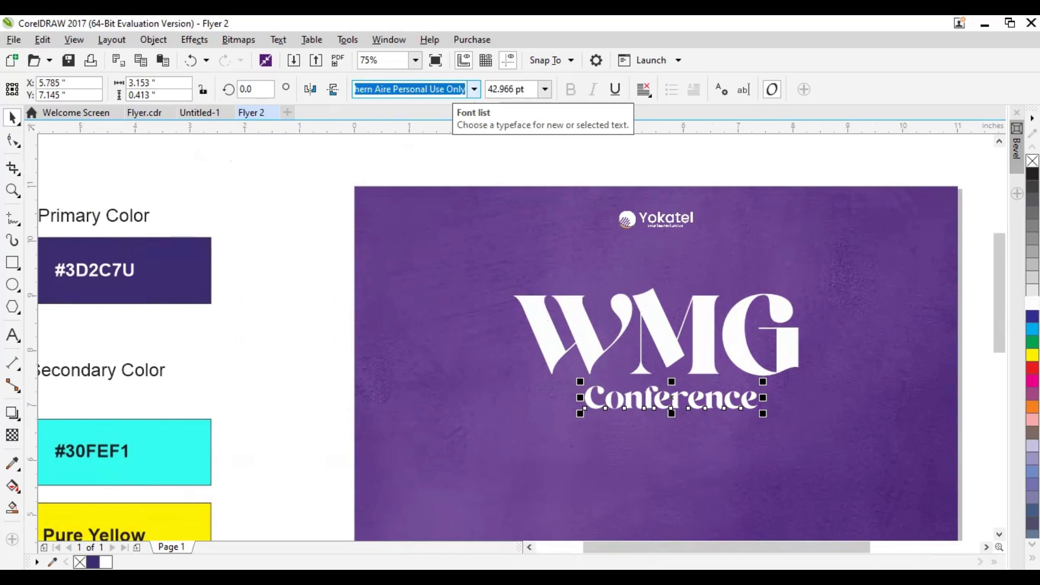
pyautogui.press('Return')
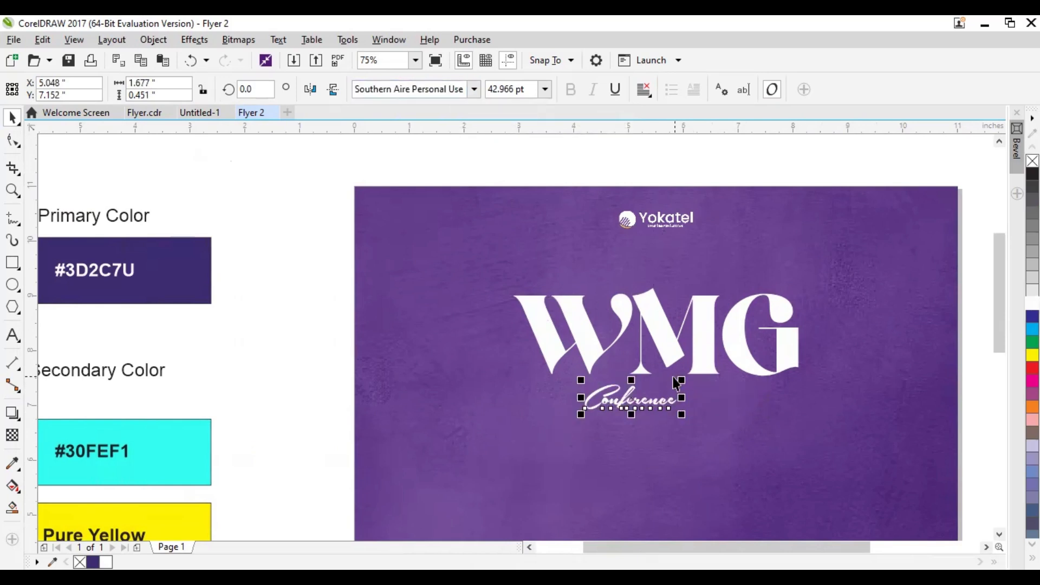
pyautogui.moveTo(682, 379); pyautogui.dragTo(824, 353)
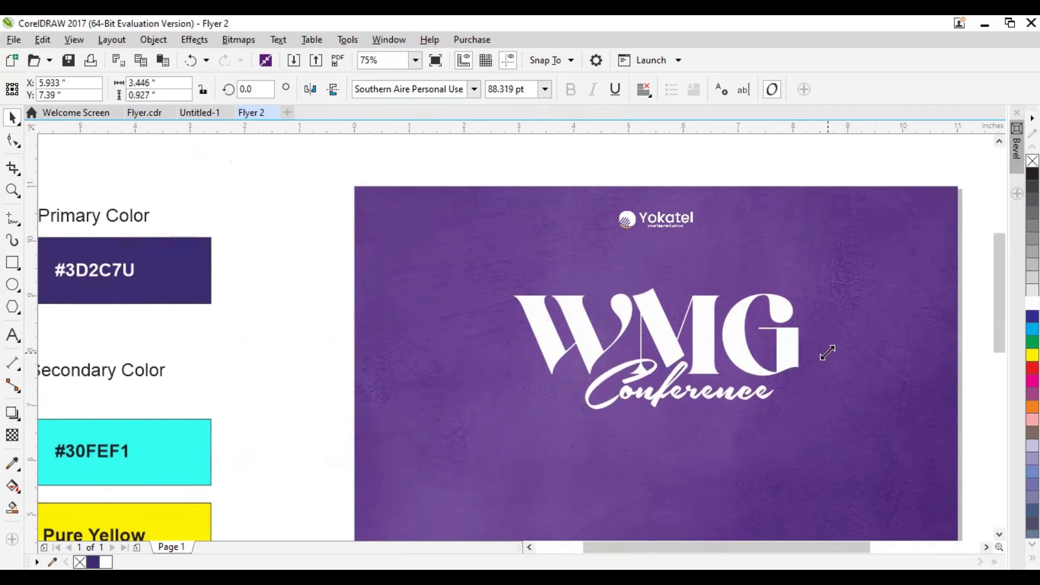
pyautogui.moveTo(687, 397); pyautogui.dragTo(646, 354)
# Sample the cyan from the #30FEF1 swatch with the Color Eyedropper and apply it as the Conference text's fill
pyautogui.moveTo(193, 433); pyautogui.dragTo(253, 433)
pyautogui.click(194, 411)
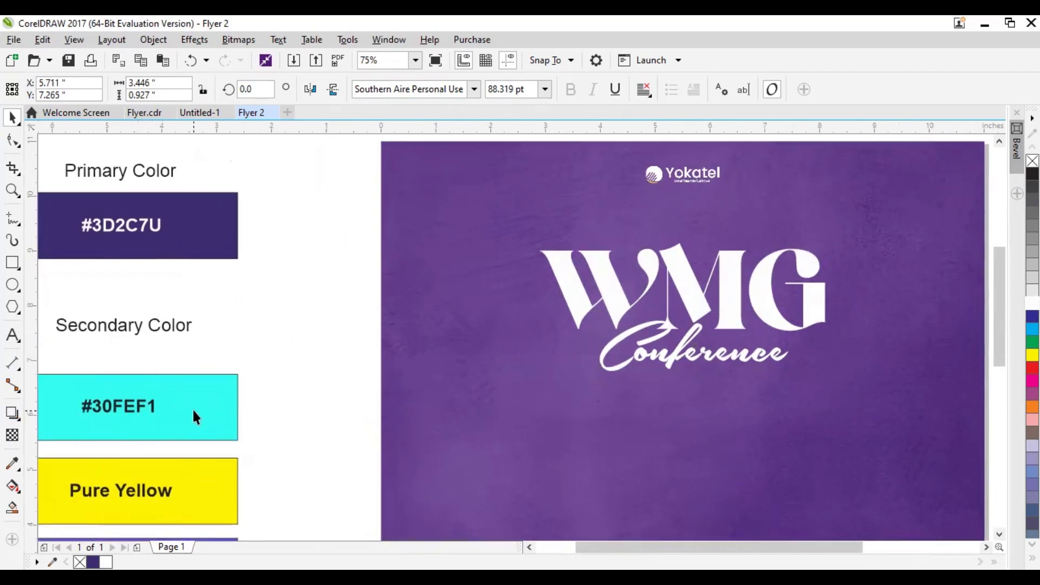
pyautogui.click(11, 465)
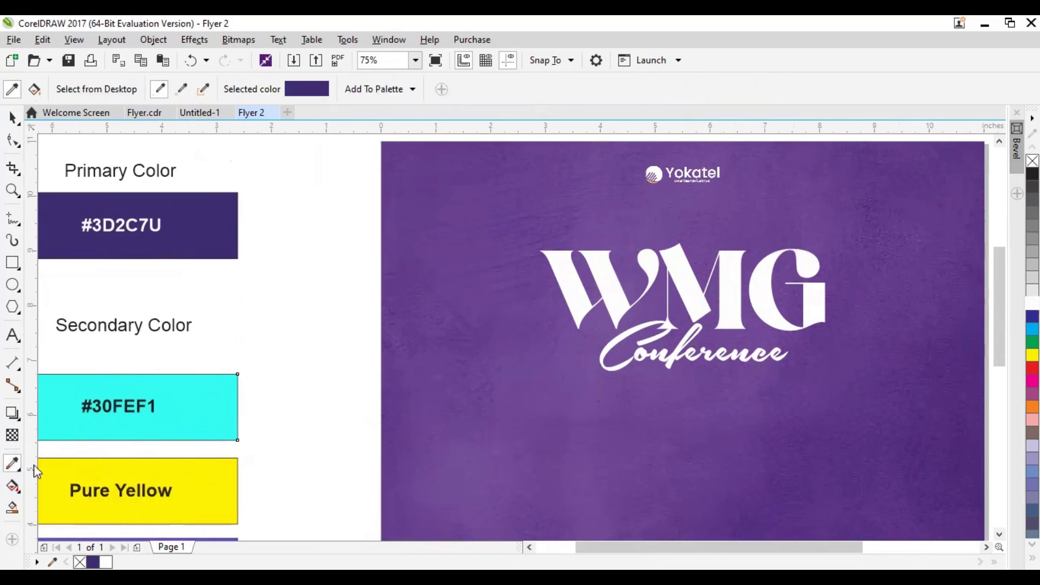
pyautogui.click(204, 394)
pyautogui.scroll(4, 600, 342)
pyautogui.scroll(-2, 601, 343)
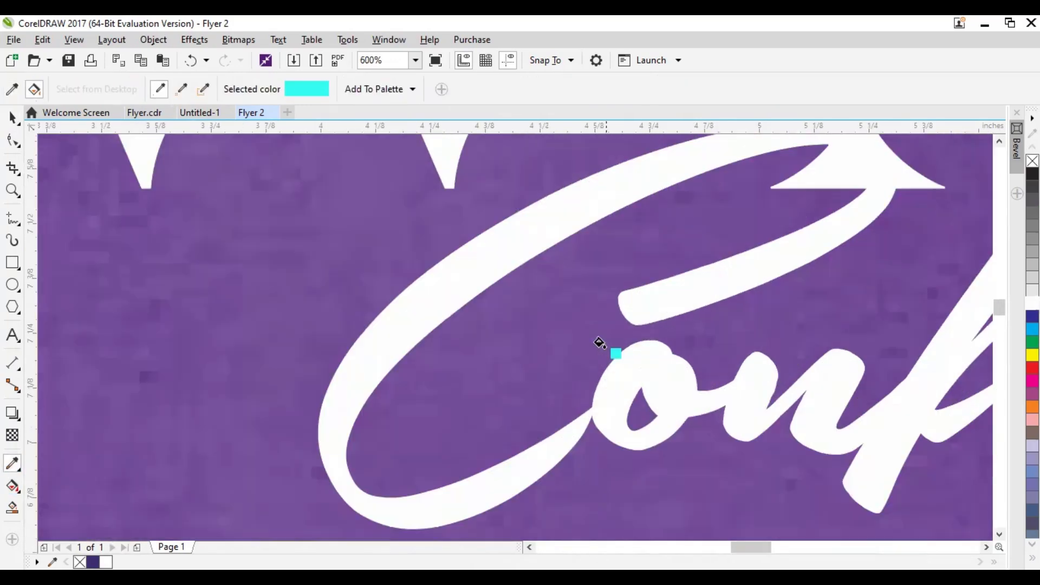
pyautogui.click(502, 237)
pyautogui.scroll(-1, 504, 255)
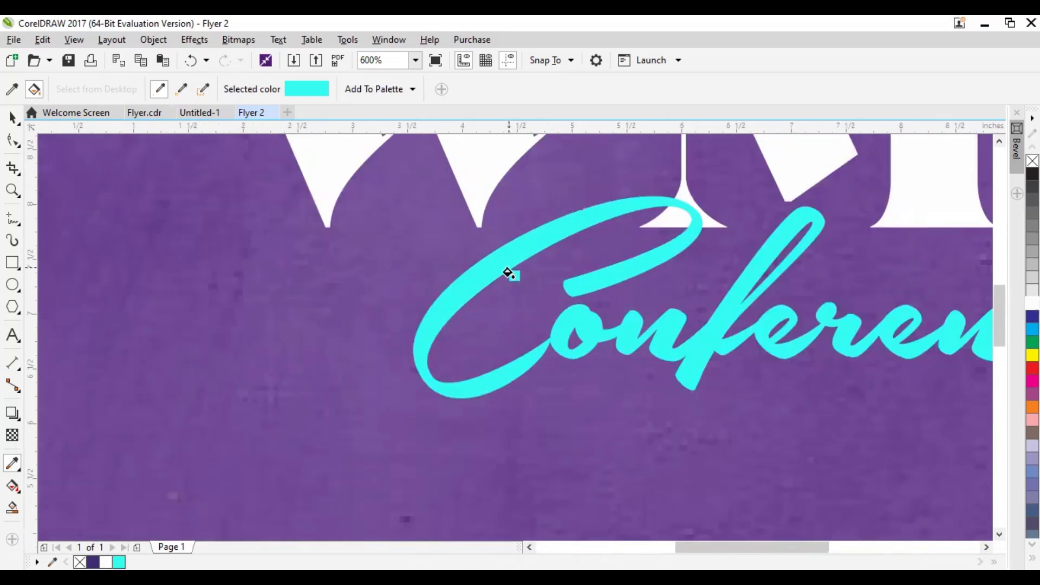
pyautogui.scroll(-3, 508, 271)
# Enlarge the cyan Conference text to about 3.69 inches wide
pyautogui.click(13, 117)
pyautogui.moveTo(592, 306); pyautogui.dragTo(494, 342)
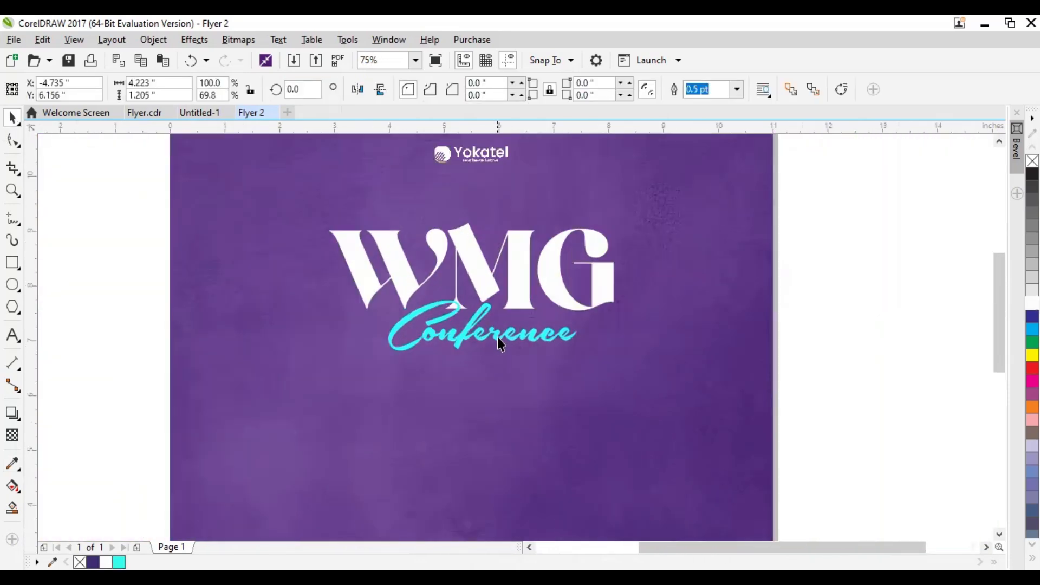
pyautogui.click(494, 340)
pyautogui.moveTo(583, 357); pyautogui.dragTo(593, 368)
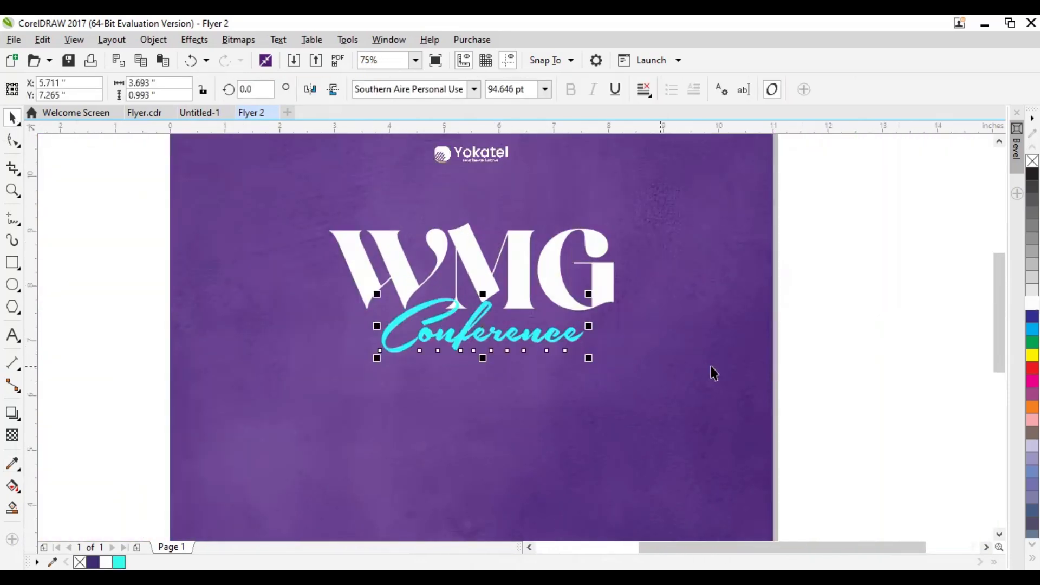
# Draw a rectangle about 2.86 by 0.47 inches just beneath the Conference text
pyautogui.click(800, 363)
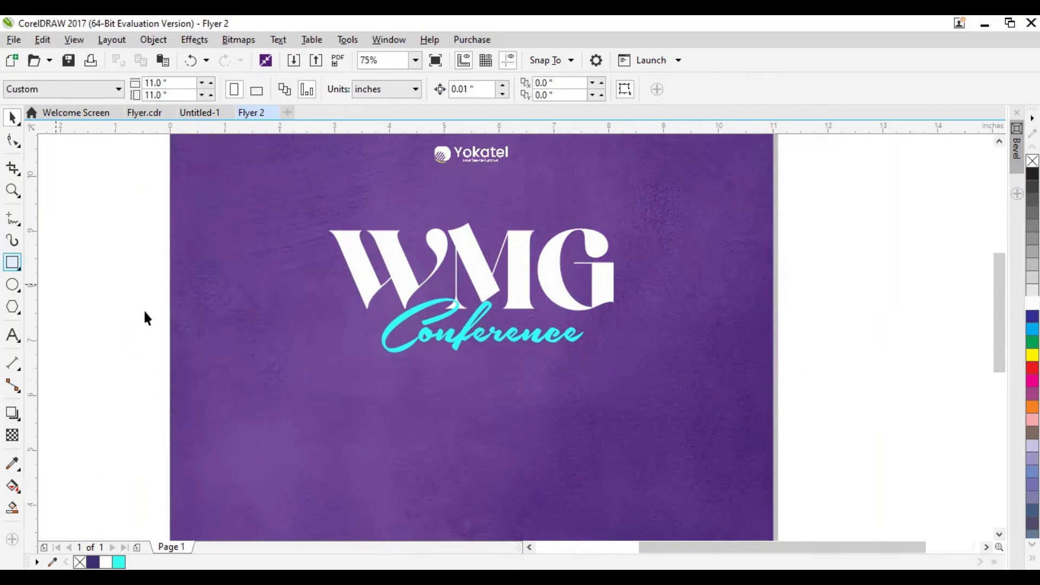
pyautogui.click(13, 263)
pyautogui.moveTo(417, 355); pyautogui.dragTo(574, 381)
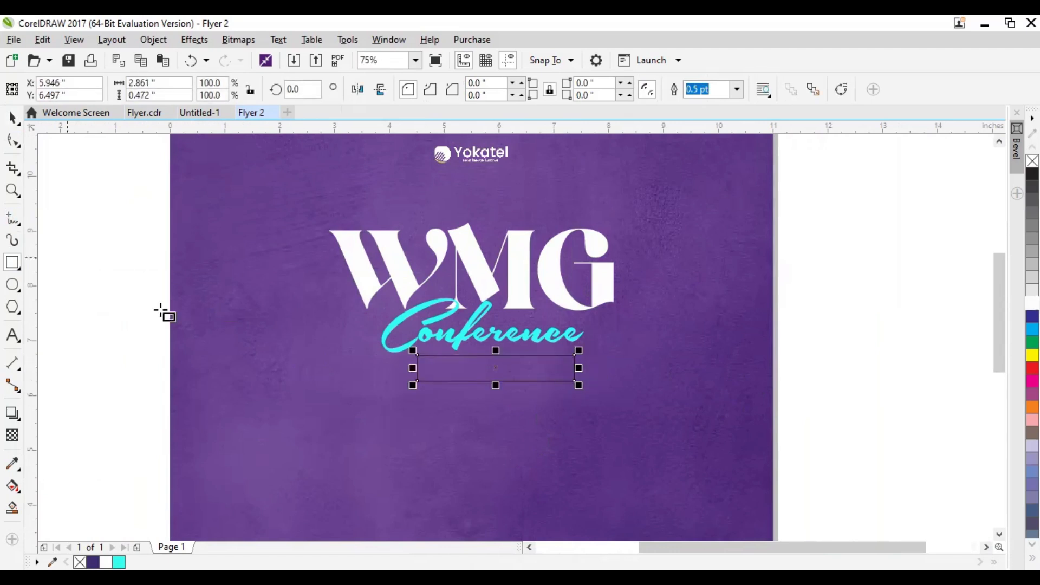
pyautogui.click(13, 117)
pyautogui.scroll(1, 544, 460)
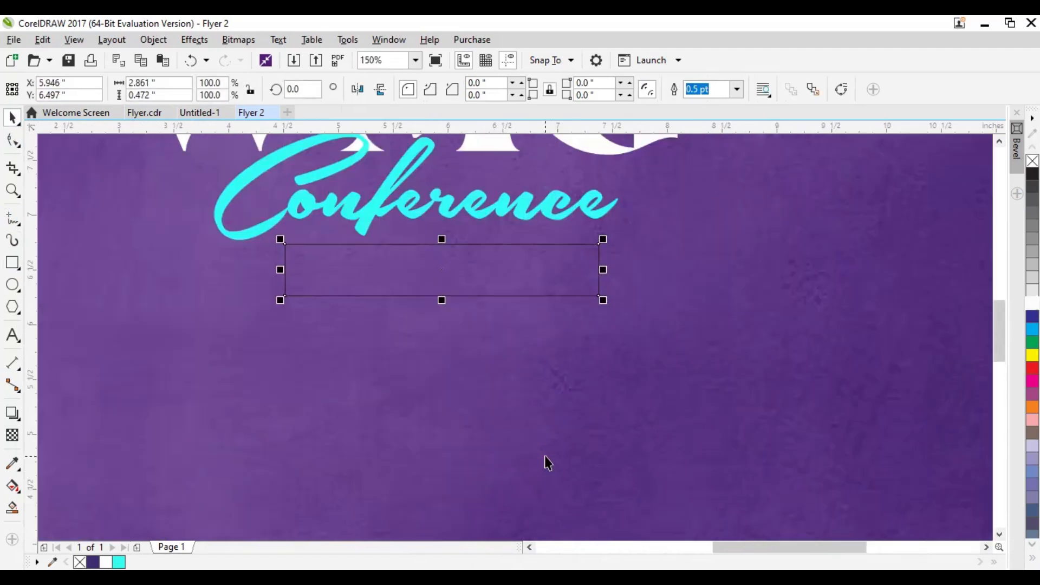
# Round all corners of the rectangle to a radius of about 0.08 inches with the Shape tool
pyautogui.click(13, 142)
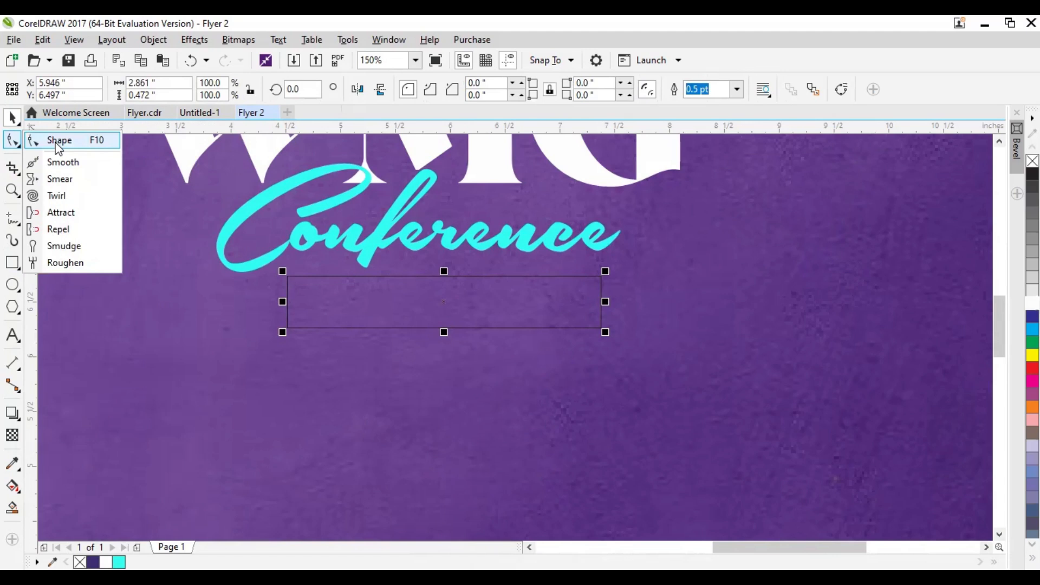
pyautogui.click(59, 141)
pyautogui.scroll(2, 286, 288)
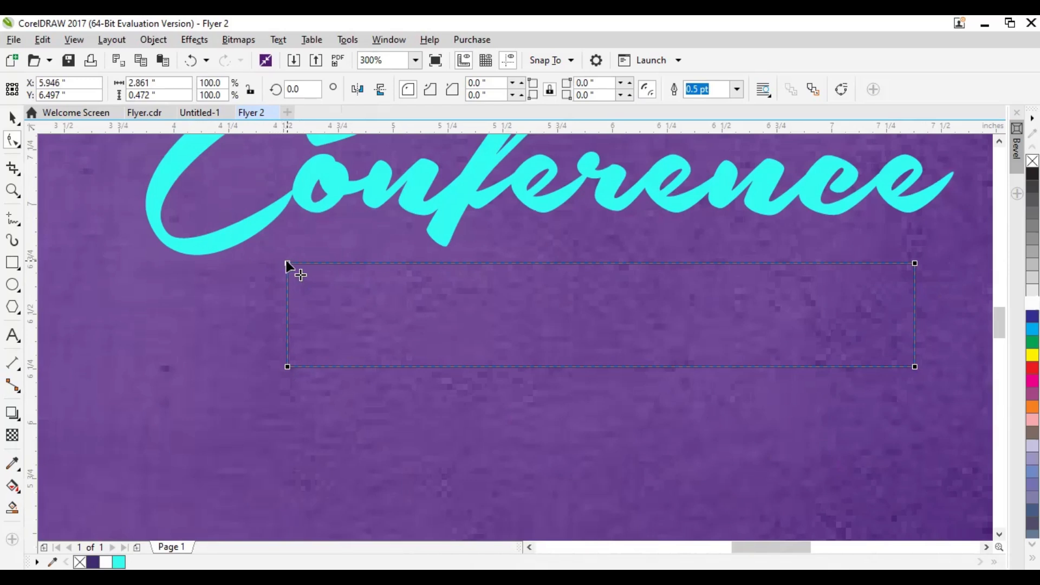
pyautogui.moveTo(289, 263)
pyautogui.mouseDown()
pyautogui.moveTo(310, 298)
pyautogui.moveTo(302, 262)
pyautogui.moveTo(378, 330)
pyautogui.moveTo(304, 262)
pyautogui.mouseUp()
pyautogui.click(12, 117)
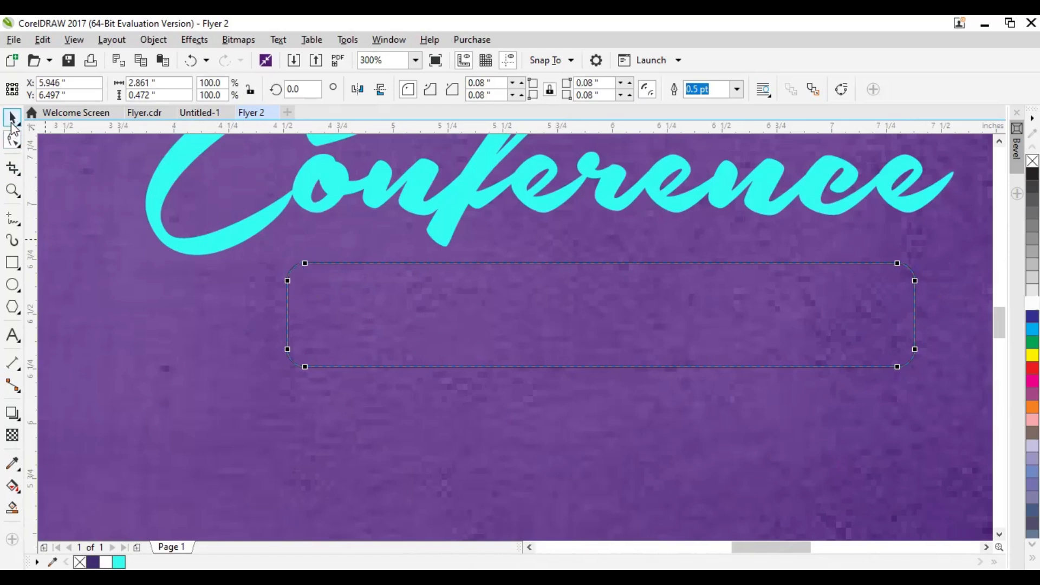
# Draw a vertical divider line across the rounded rectangle's full height, about 0.47 inches long, and position it at X about 5.28 inches
pyautogui.click(14, 223)
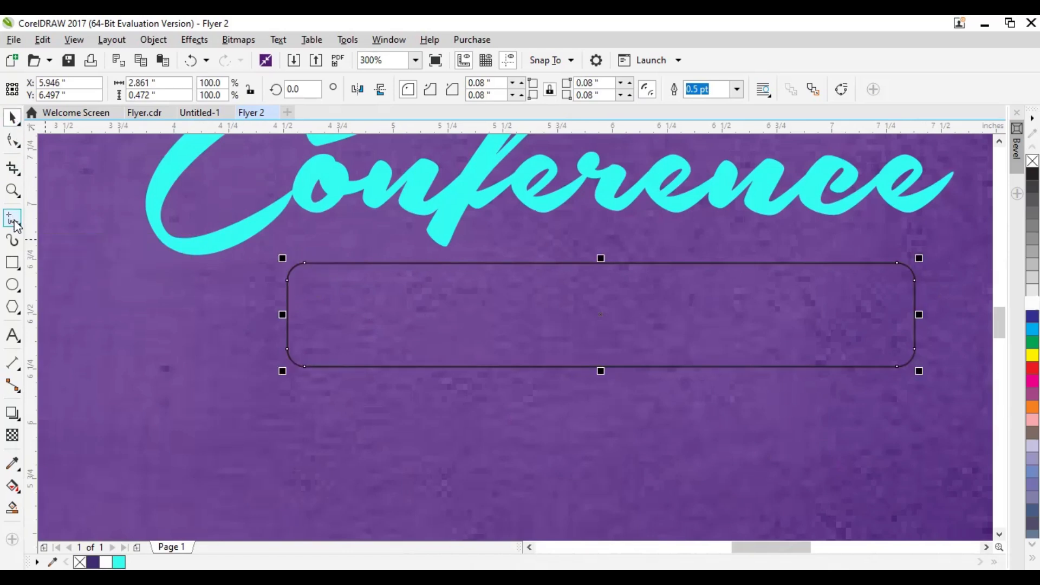
pyautogui.scroll(2, 436, 267)
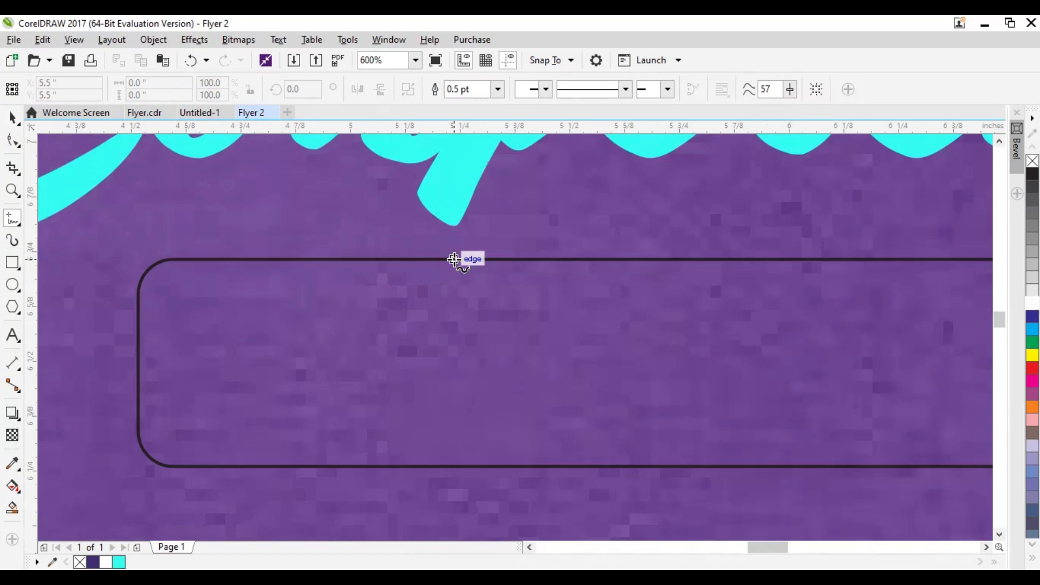
pyautogui.click(454, 260)
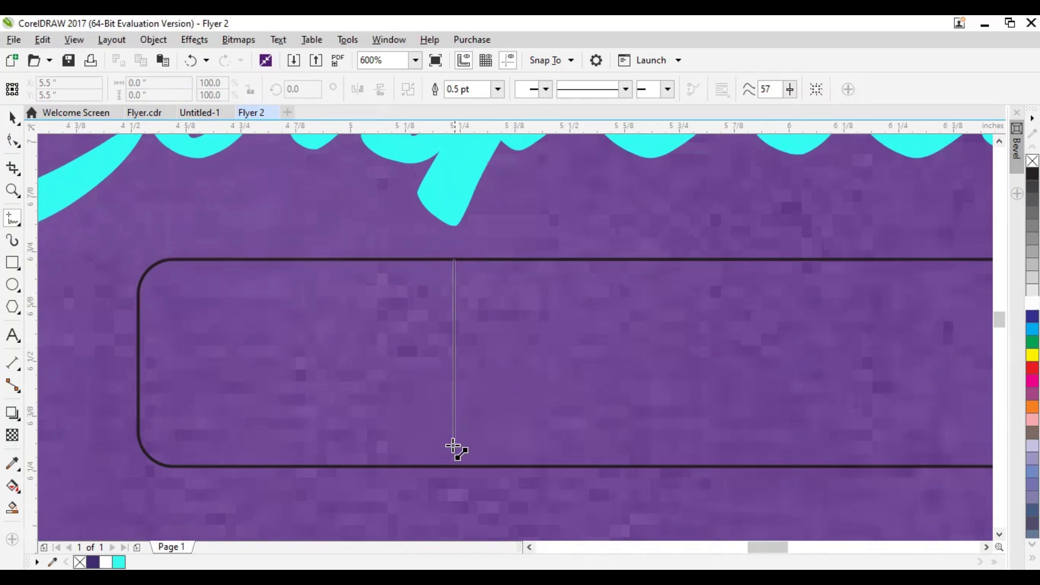
pyautogui.click(452, 466)
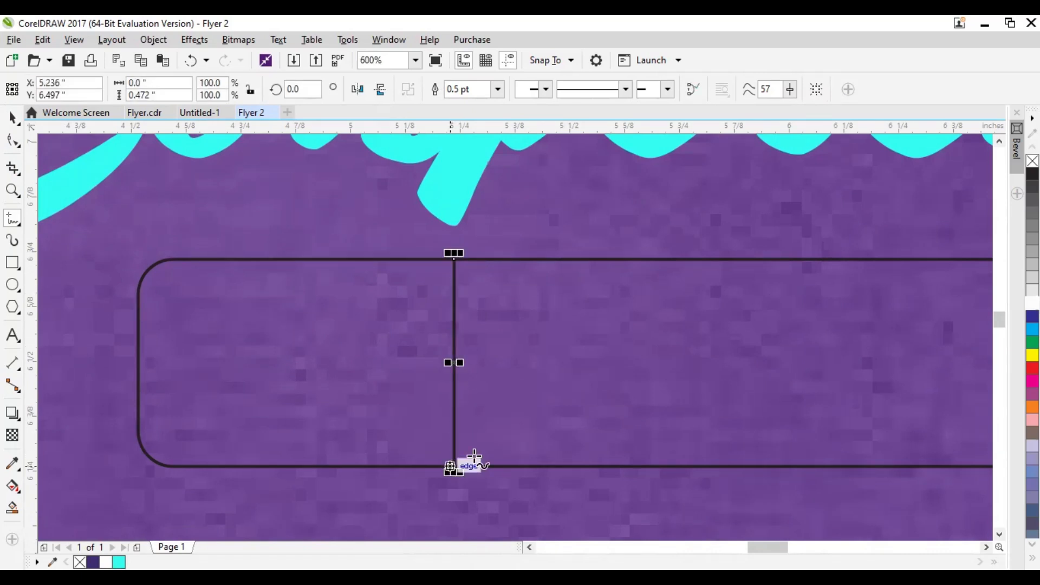
pyautogui.scroll(-2, 400, 322)
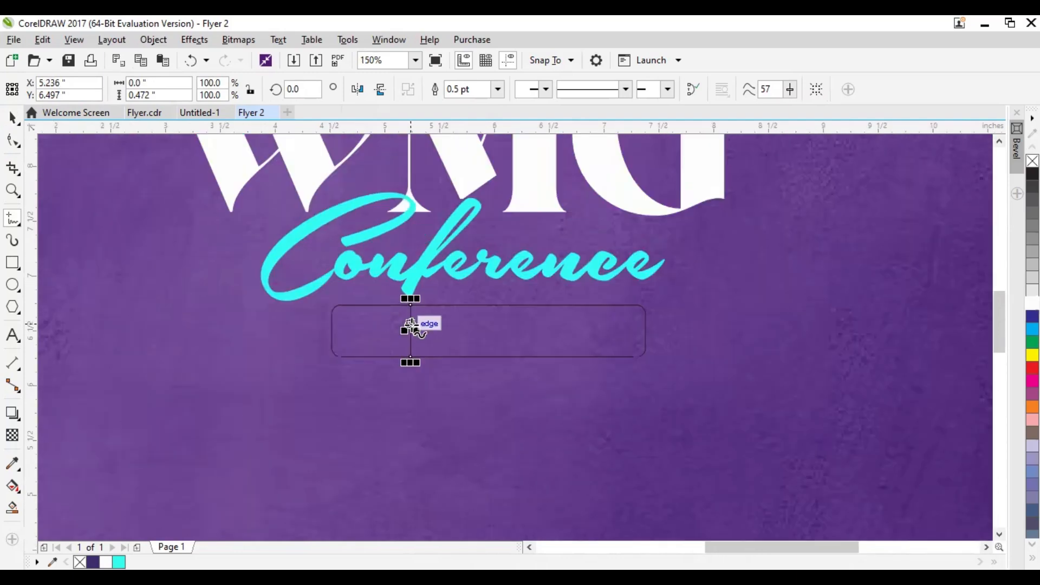
pyautogui.scroll(2, 410, 327)
pyautogui.moveTo(408, 341); pyautogui.dragTo(427, 344)
pyautogui.scroll(-2, 409, 331)
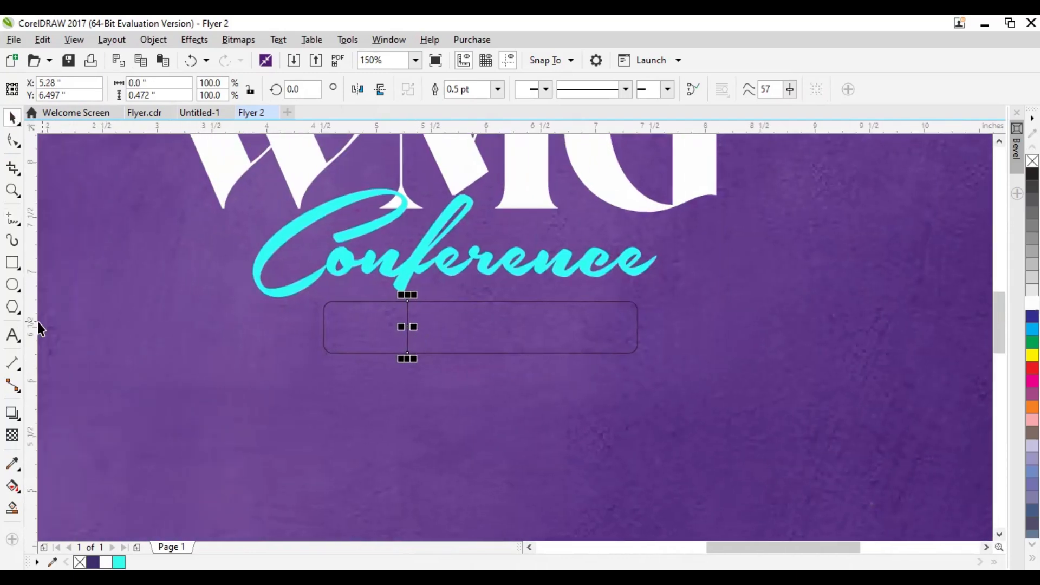
# Add the text THEME: near the rounded rectangle's left end and set it in the Montserrat font
pyautogui.click(13, 335)
pyautogui.click(208, 354)
pyautogui.write('THEME:')
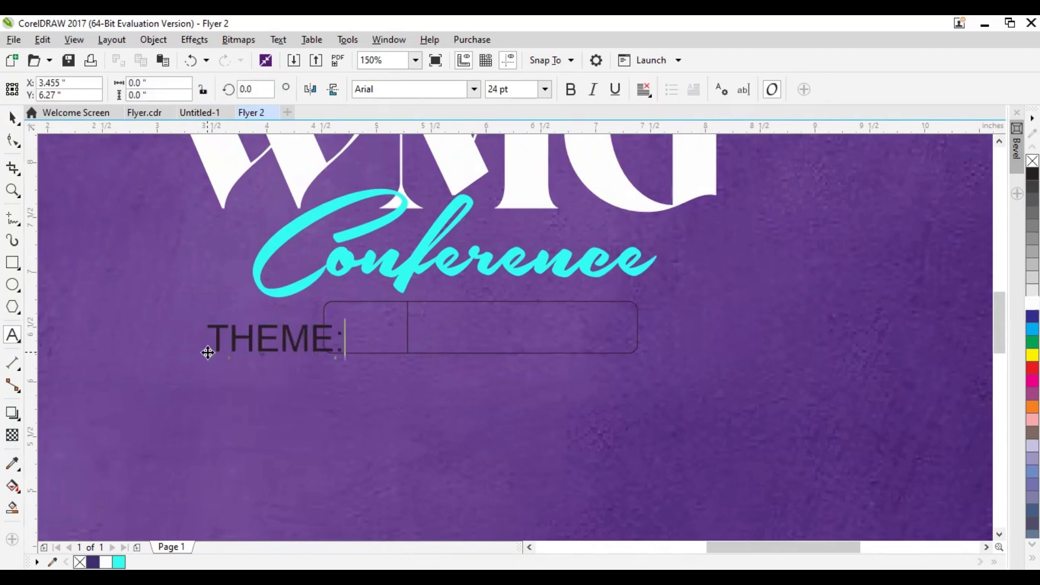
pyautogui.click(12, 117)
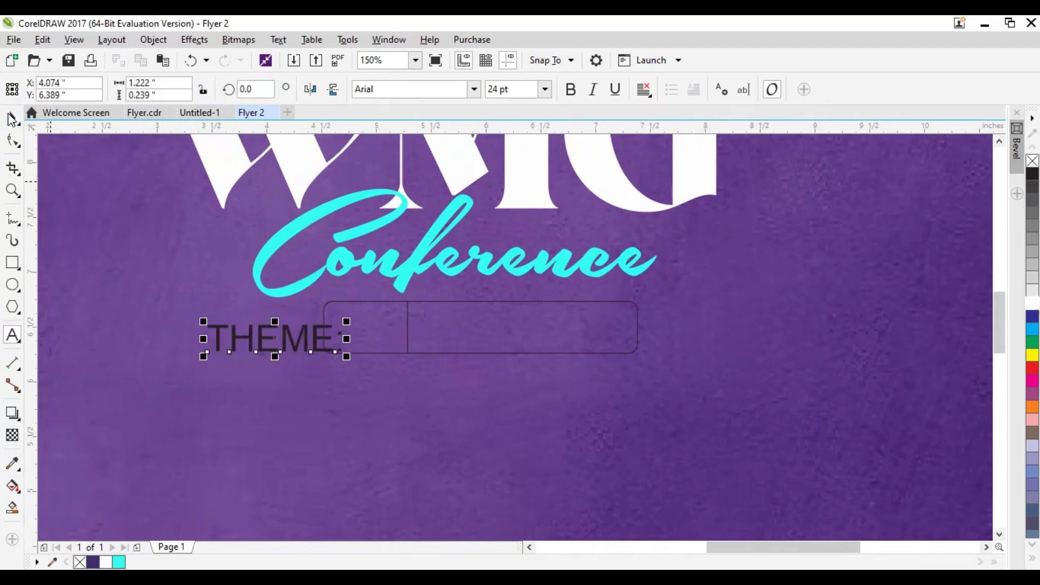
pyautogui.write('Mon')
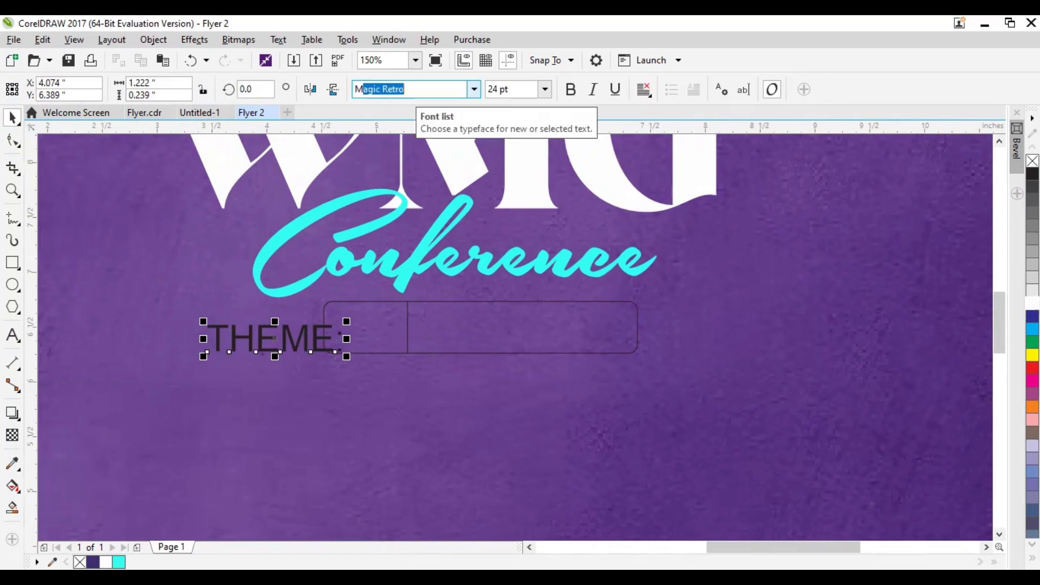
pyautogui.write('tserrat')
pyautogui.press('Return')
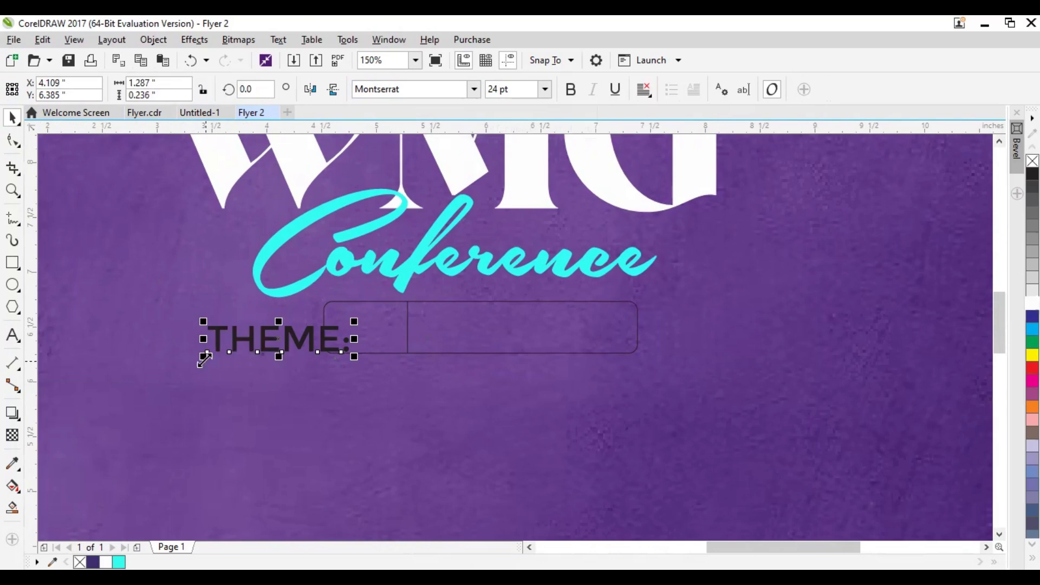
# Shrink the THEME: text to about 0.67 inches wide and place it in the rounded rectangle's left compartment
pyautogui.moveTo(204, 359); pyautogui.dragTo(414, 373)
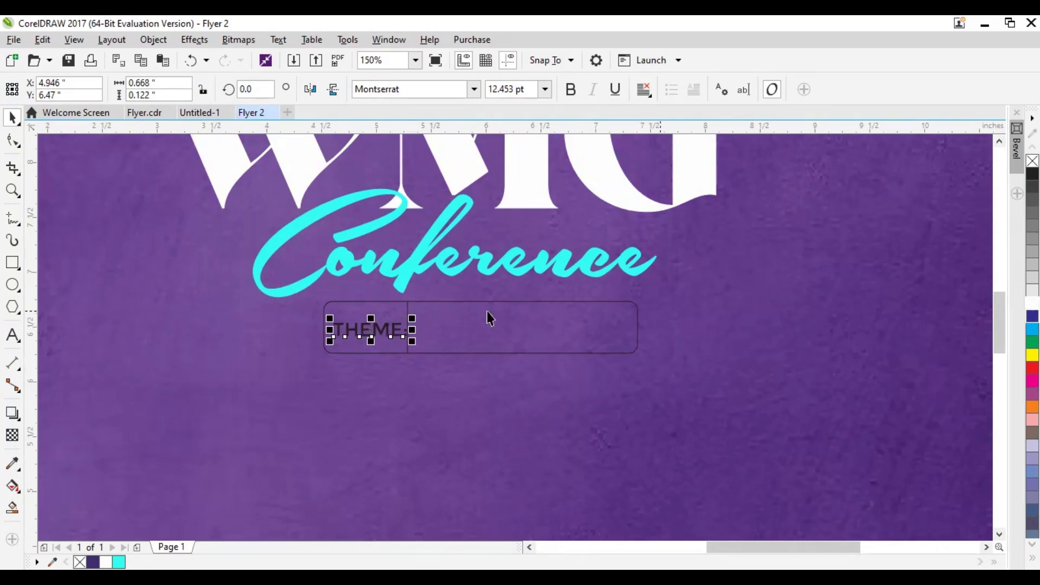
pyautogui.scroll(2, 433, 355)
pyautogui.moveTo(433, 367); pyautogui.dragTo(495, 377)
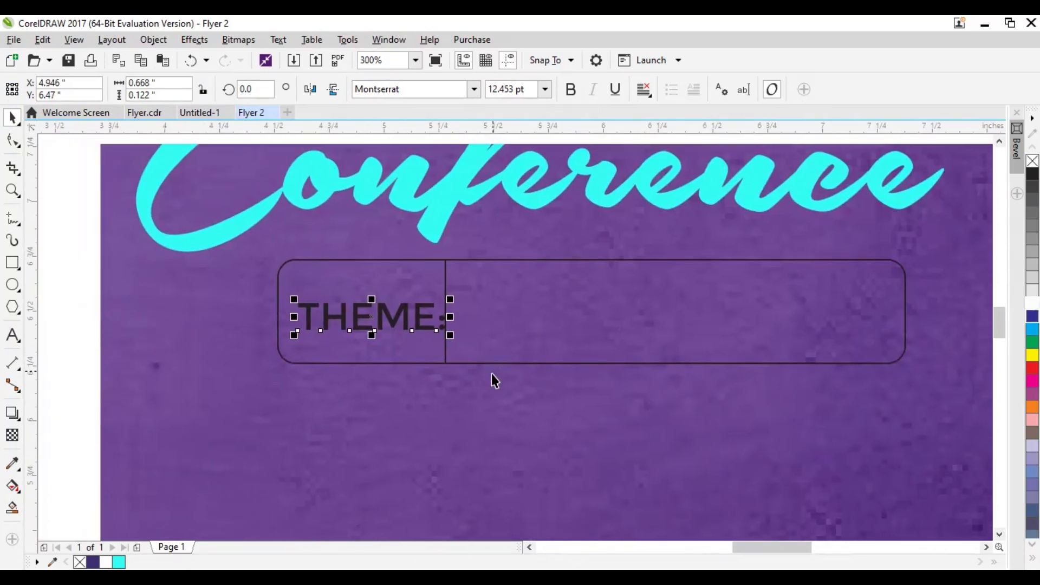
pyautogui.click(260, 336)
pyautogui.click(387, 324)
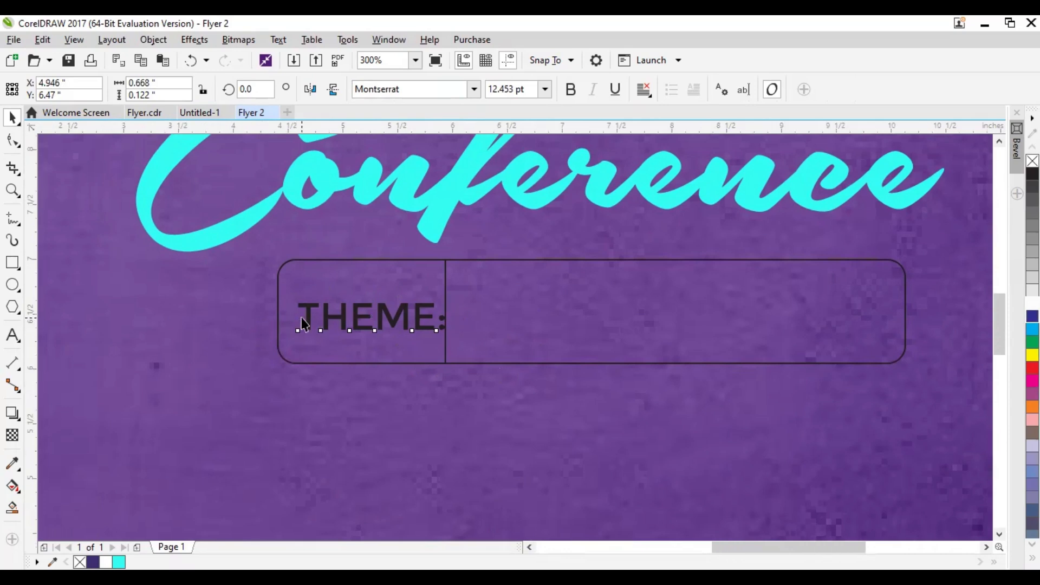
# Centre THEME: in the left compartment, clear of the divider line, and fill the text white
pyautogui.scroll(-4, 303, 318)
pyautogui.click(894, 391)
pyautogui.scroll(-2, 508, 312)
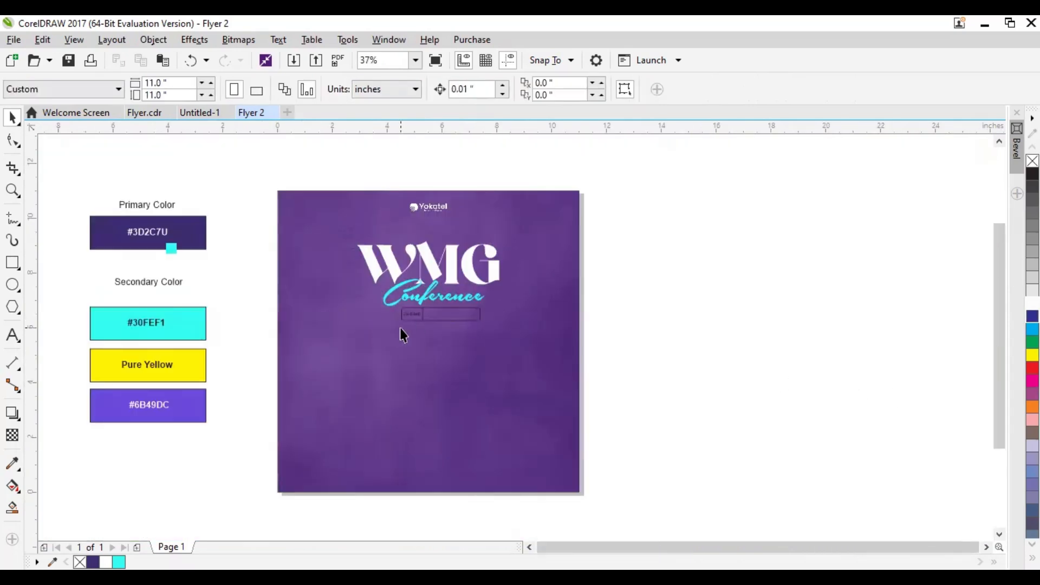
pyautogui.scroll(6, 456, 311)
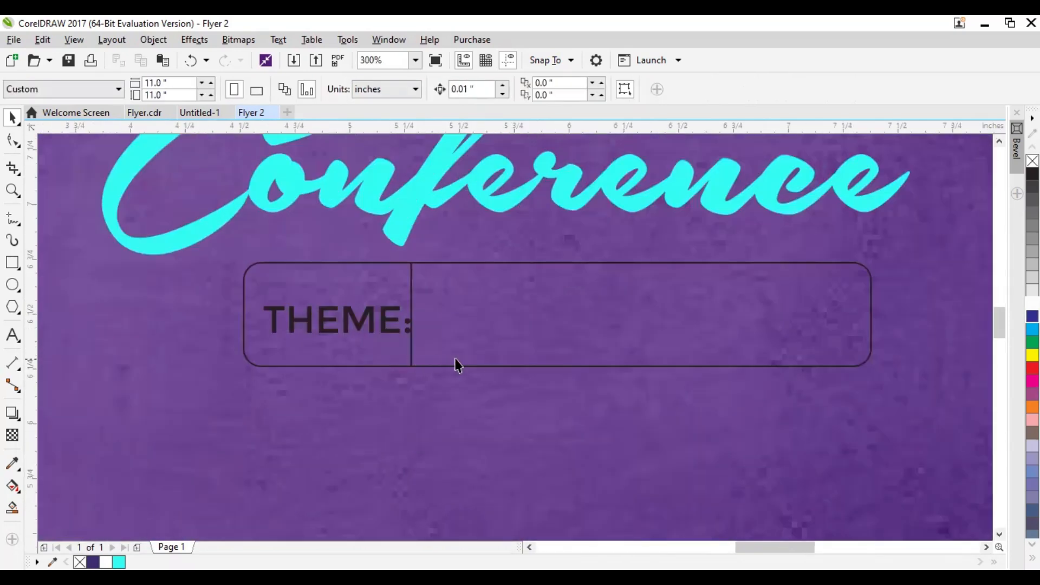
pyautogui.moveTo(535, 361); pyautogui.dragTo(667, 371)
pyautogui.click(408, 295)
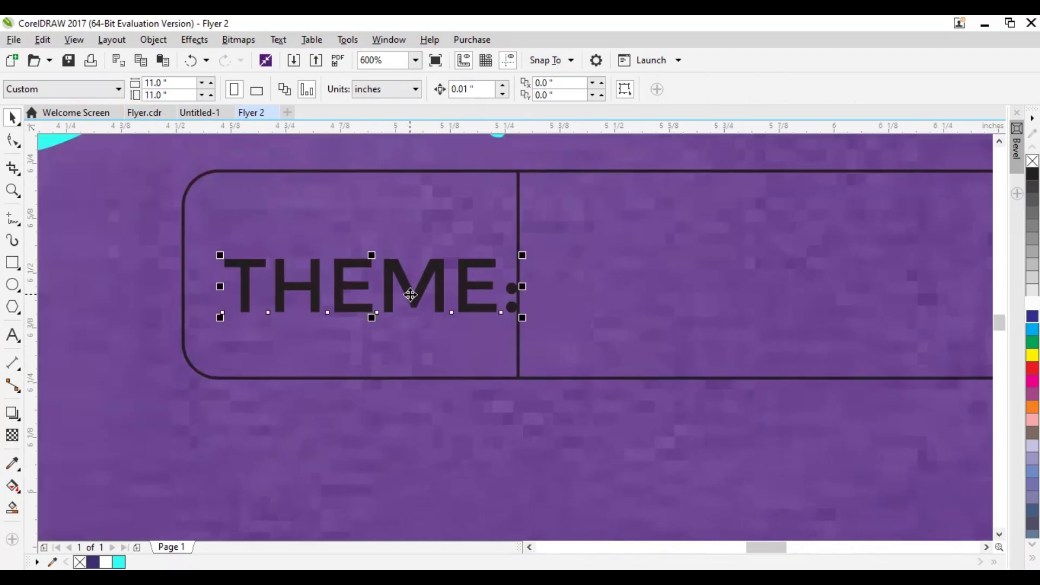
pyautogui.moveTo(403, 287); pyautogui.dragTo(389, 279)
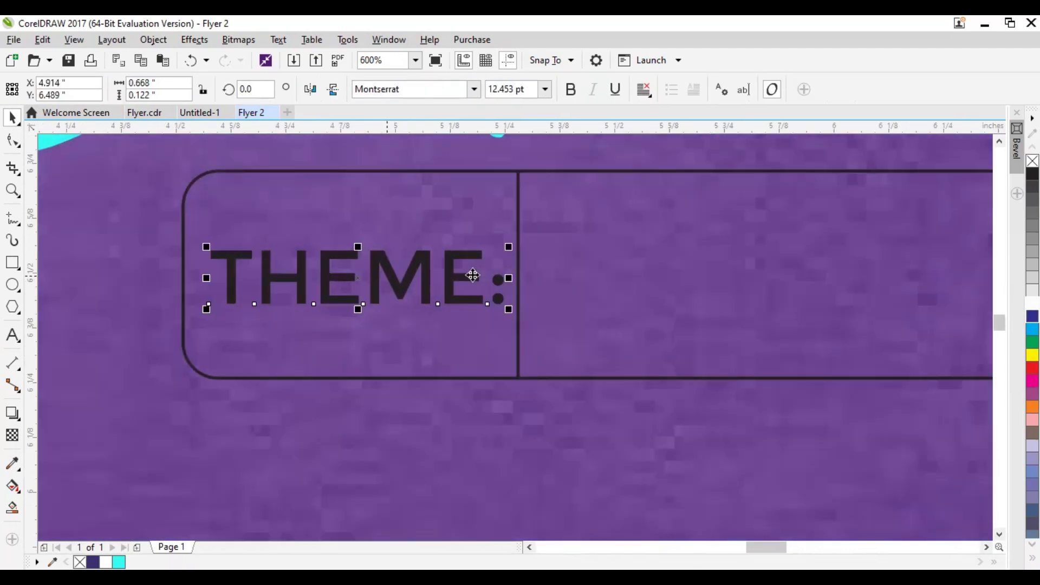
pyautogui.click(1032, 303)
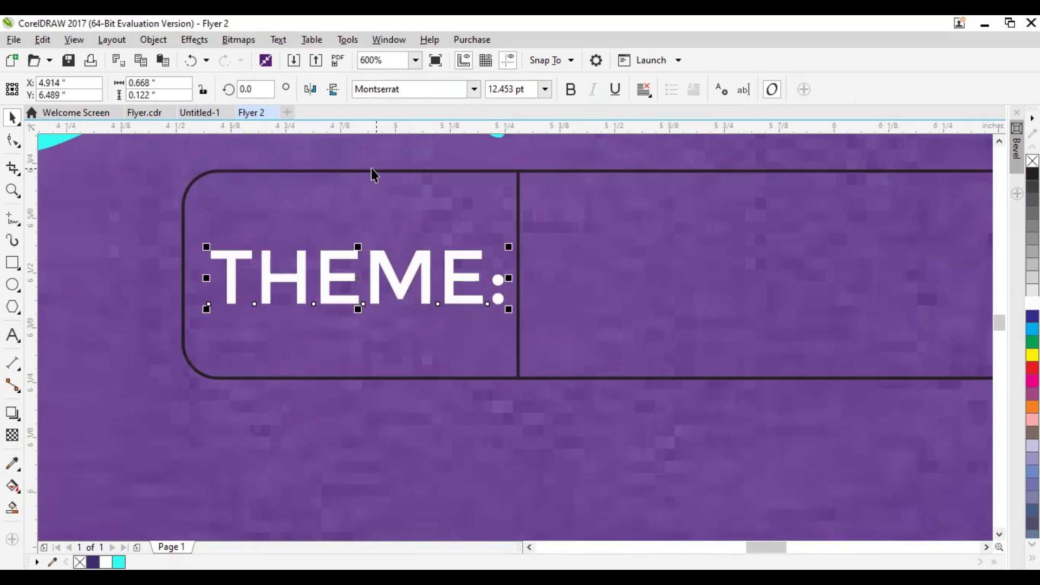
# Colour the outlines of the rounded rectangle and its divider line white
pyautogui.click(557, 170)
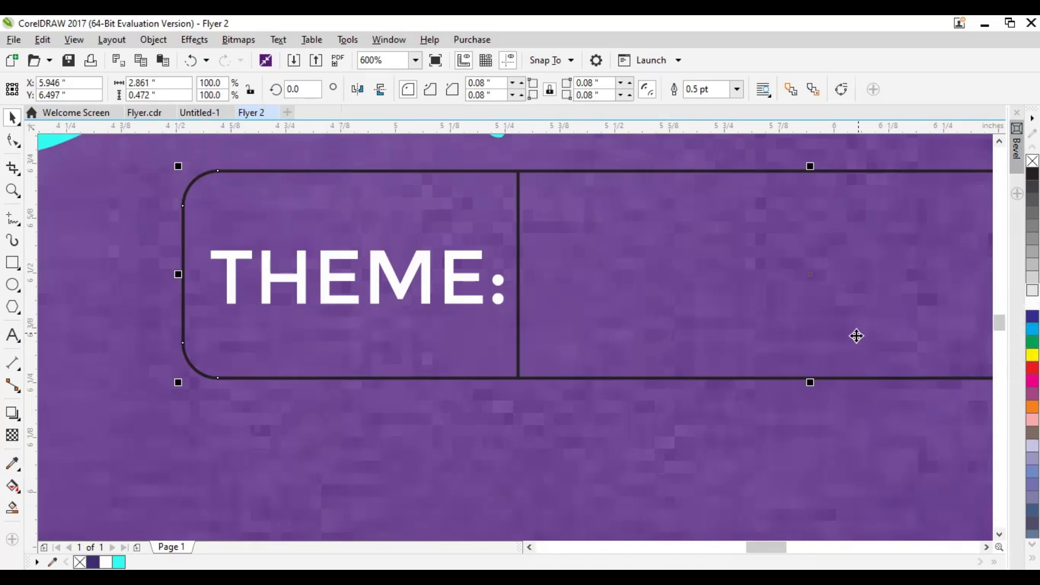
pyautogui.rightClick(1032, 291)
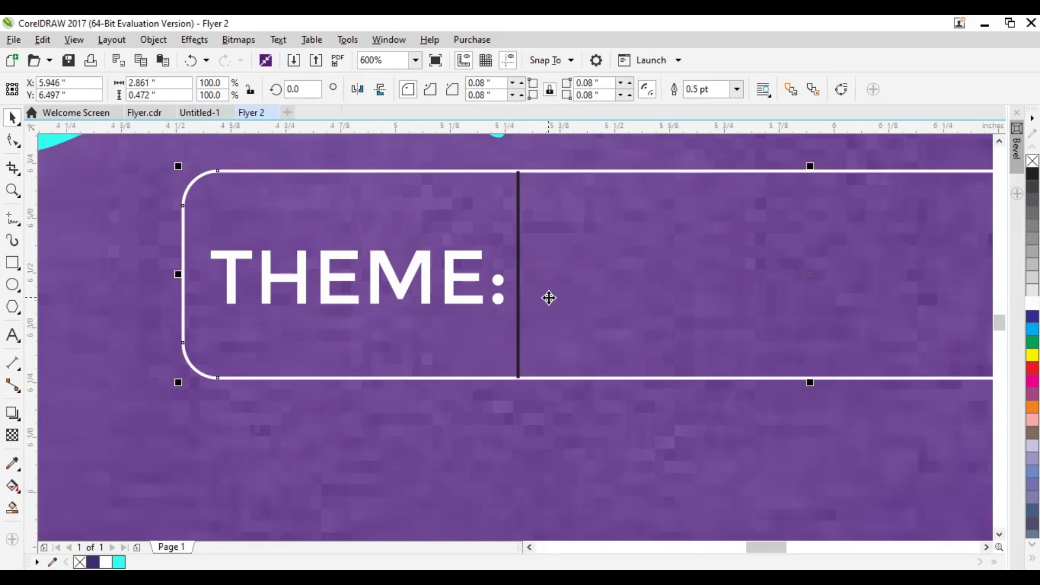
pyautogui.click(519, 216)
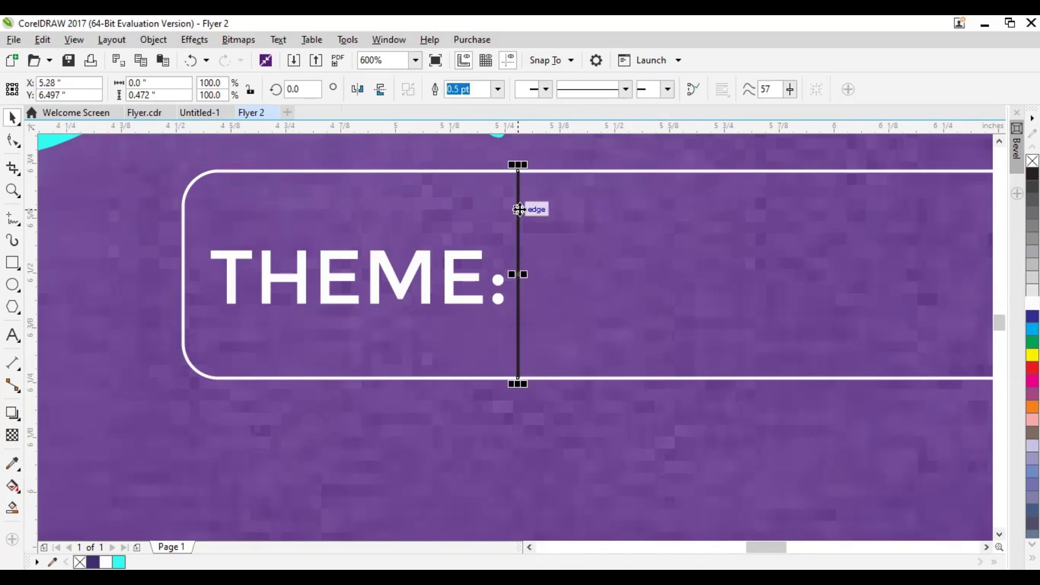
pyautogui.rightClick(1032, 303)
# Duplicate THEME: into the right compartment and replace the copy with two lines: EMPOWERED BY THE SPIRIT and TO DO GREAT THINGS. ACTS 1:8
pyautogui.scroll(-2, 386, 288)
pyautogui.click(389, 288)
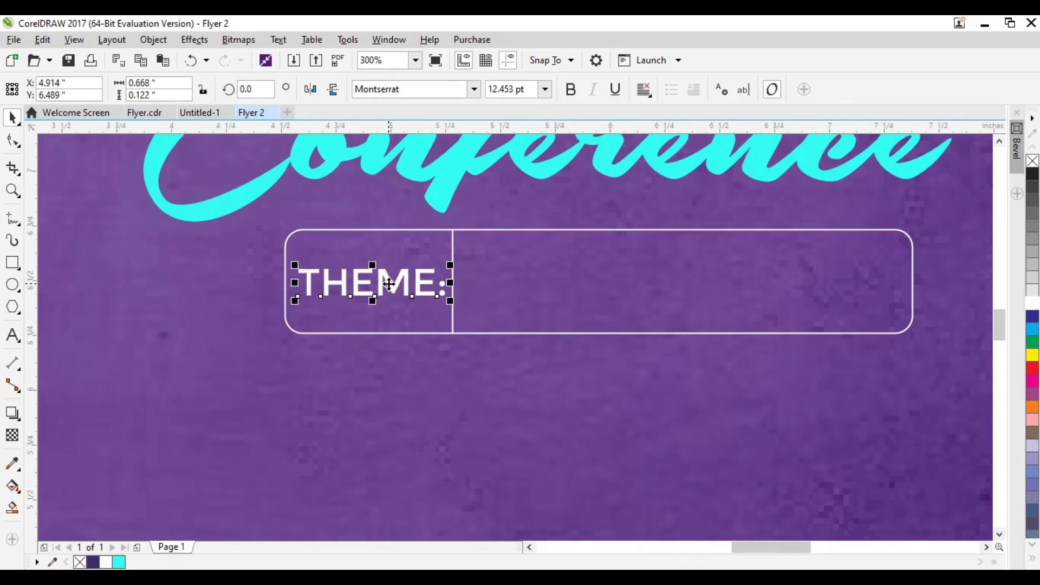
pyautogui.moveTo(389, 283); pyautogui.dragTo(561, 277)
pyautogui.click(561, 278)
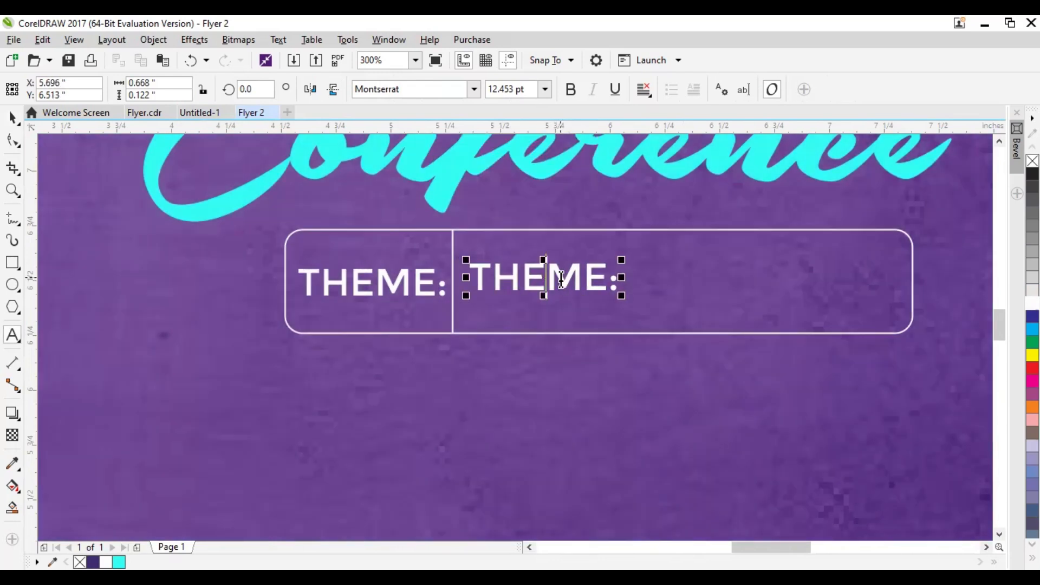
pyautogui.doubleClick(560, 277)
pyautogui.write('a')
pyautogui.hotkey('ctrl', 'a')
pyautogui.write('EMPOWERED BY THE SPIRIT')
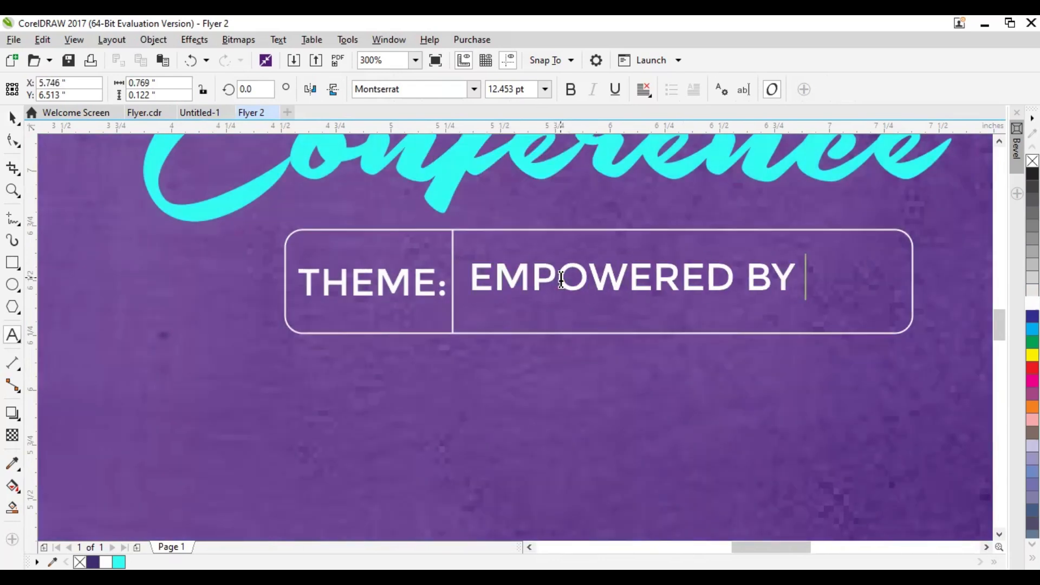
pyautogui.press('Return')
pyautogui.write('T')
pyautogui.write('EAT THINGS. ACTS 1:8')
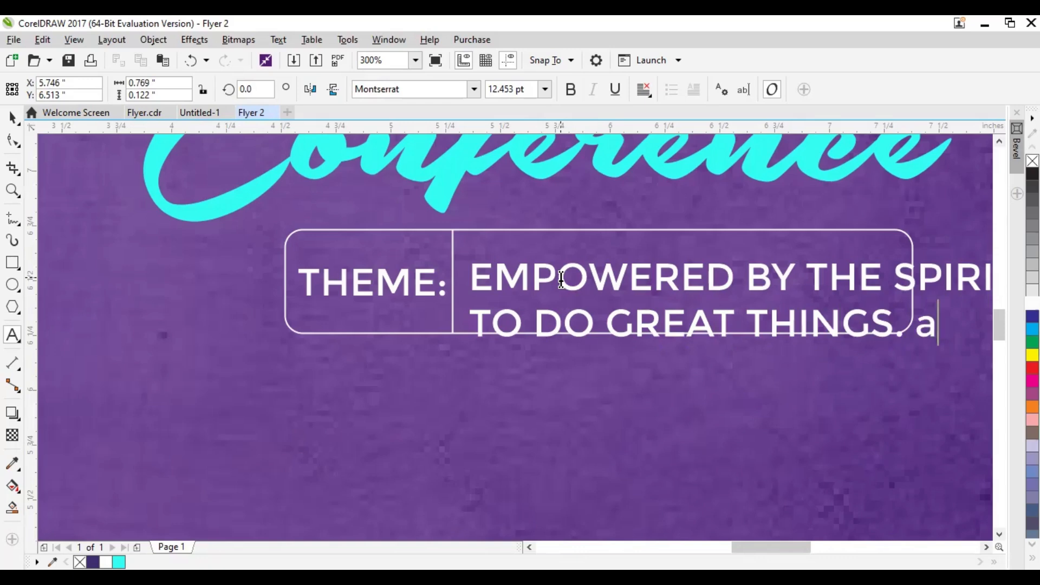
# Shrink the two-line theme text to about 1.70 inches wide and centre-align its lines
pyautogui.click(13, 118)
pyautogui.press('F10')
pyautogui.moveTo(987, 341); pyautogui.dragTo(755, 344)
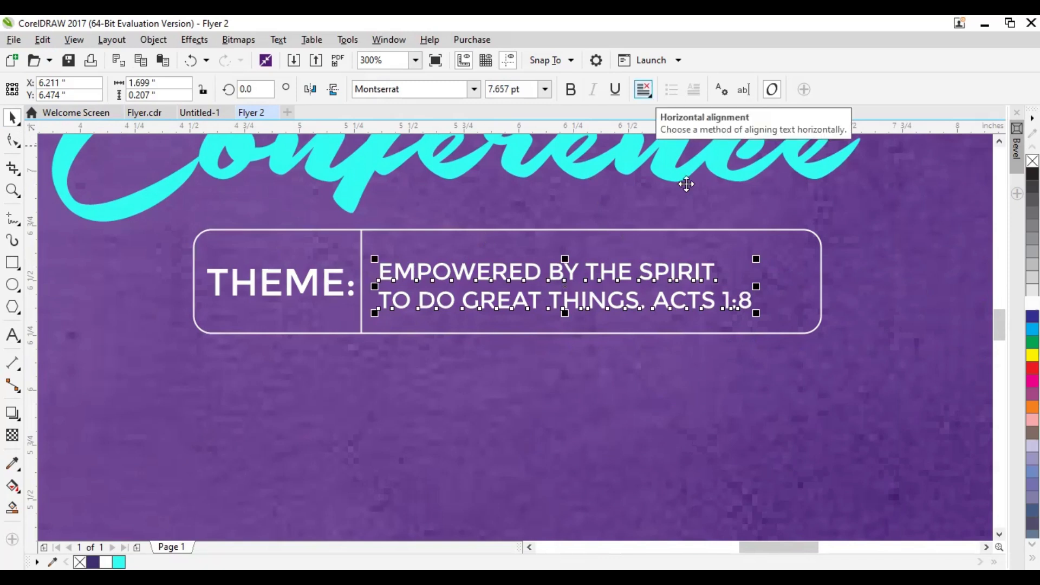
pyautogui.click(643, 90)
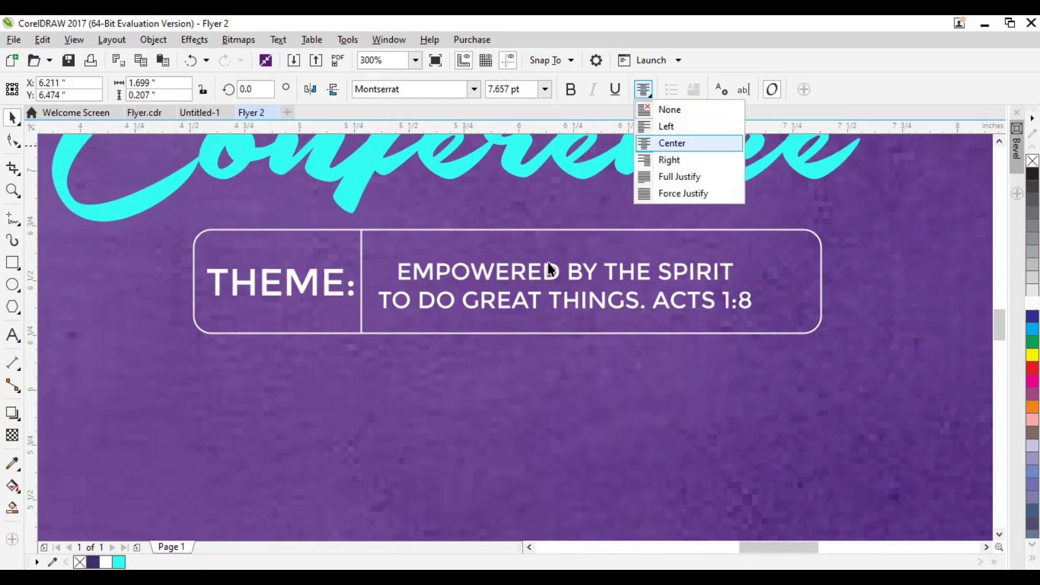
pyautogui.click(679, 150)
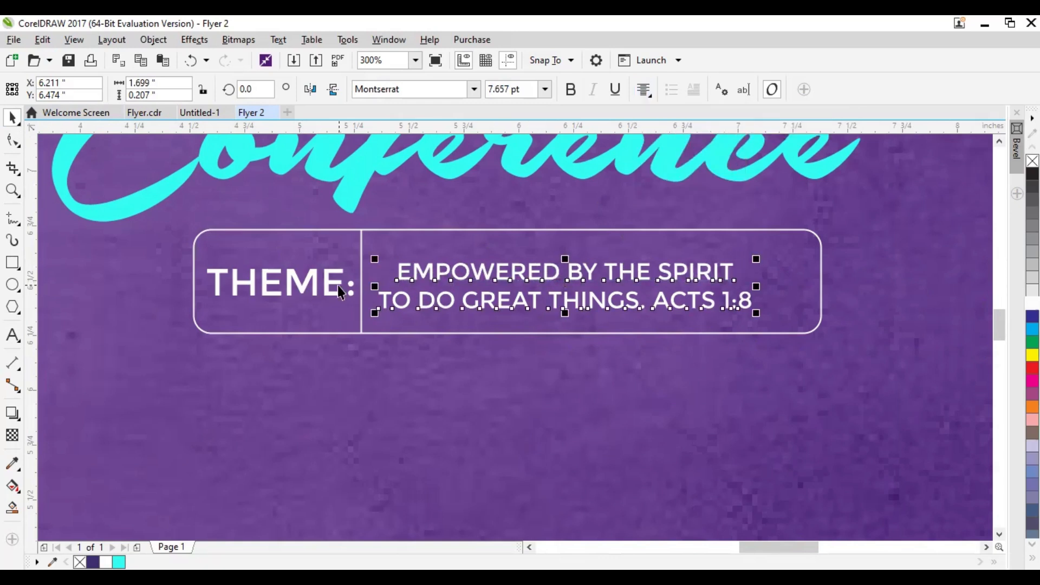
# Shift the two-line theme text slightly right, and vertically centre it and THEME: with the rounded rectangle
pyautogui.moveTo(542, 277); pyautogui.dragTo(552, 272)
pyautogui.keyDown('shift'); pyautogui.click(313, 280); pyautogui.keyUp('shift')
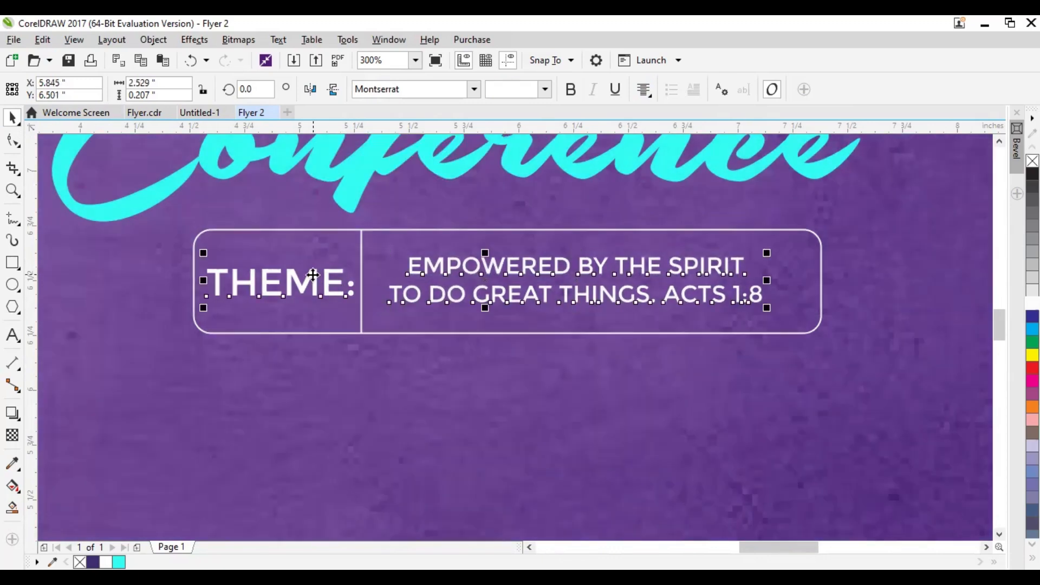
pyautogui.press('c')
pyautogui.hotkey('ctrl', 'z')
pyautogui.press('e')
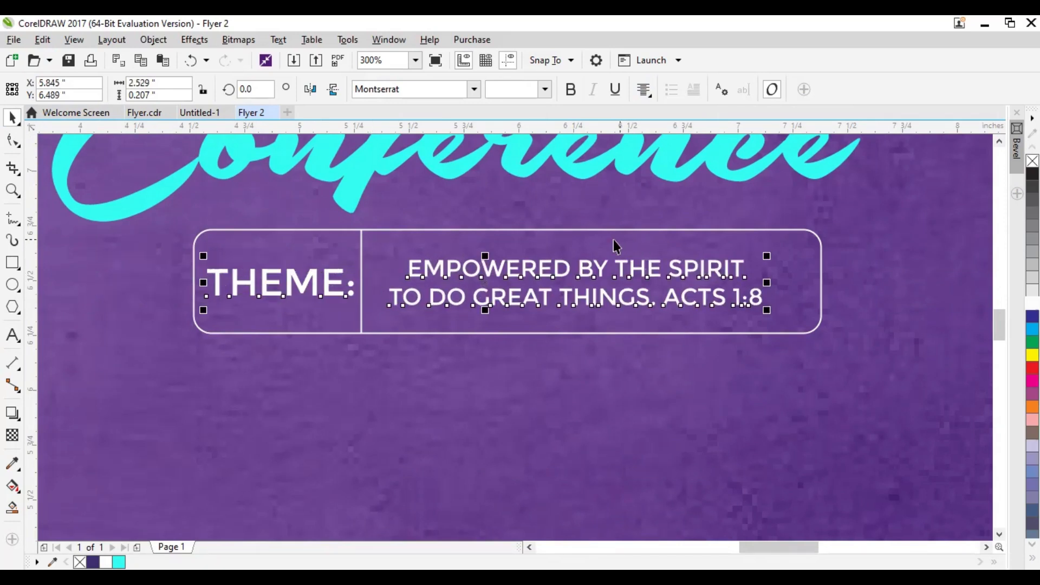
pyautogui.keyDown('shift'); pyautogui.click(814, 235); pyautogui.keyUp('shift')
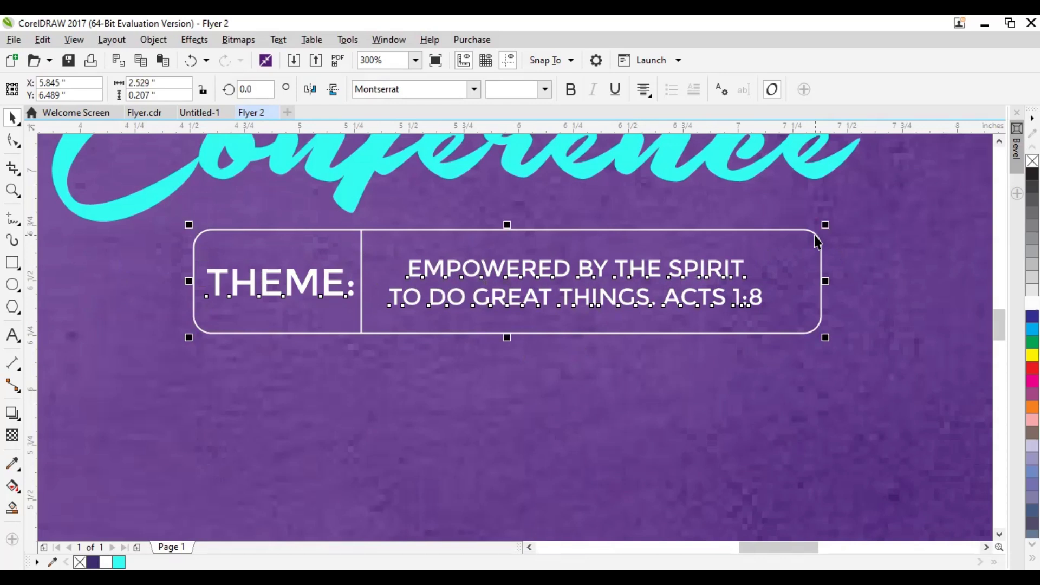
pyautogui.press('e')
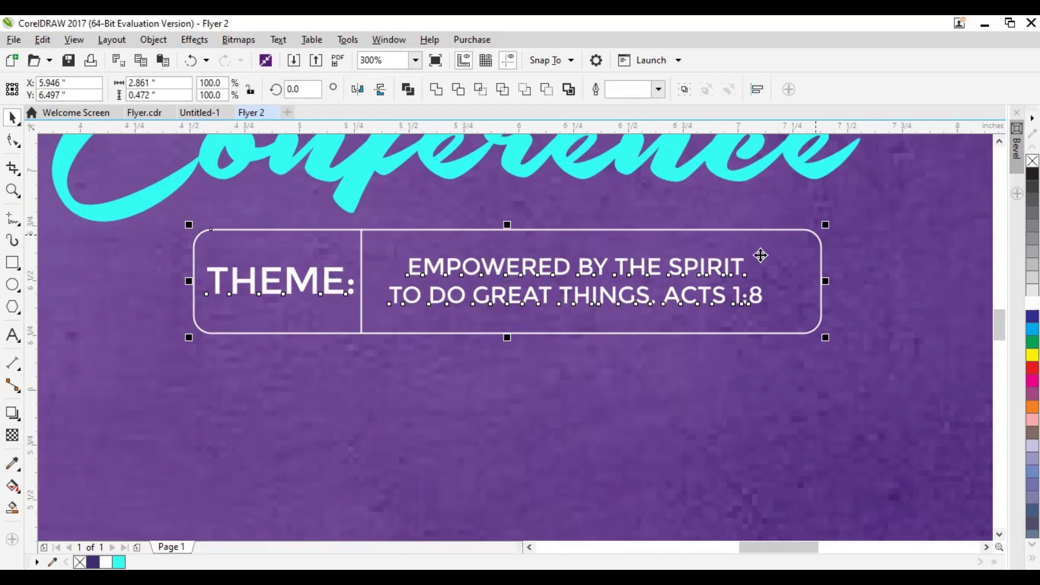
# Move the two-line theme text right to about X 6.3 inches and the divider line right to about X 5.32 inches
pyautogui.click(586, 408)
pyautogui.moveTo(577, 274); pyautogui.dragTo(594, 273)
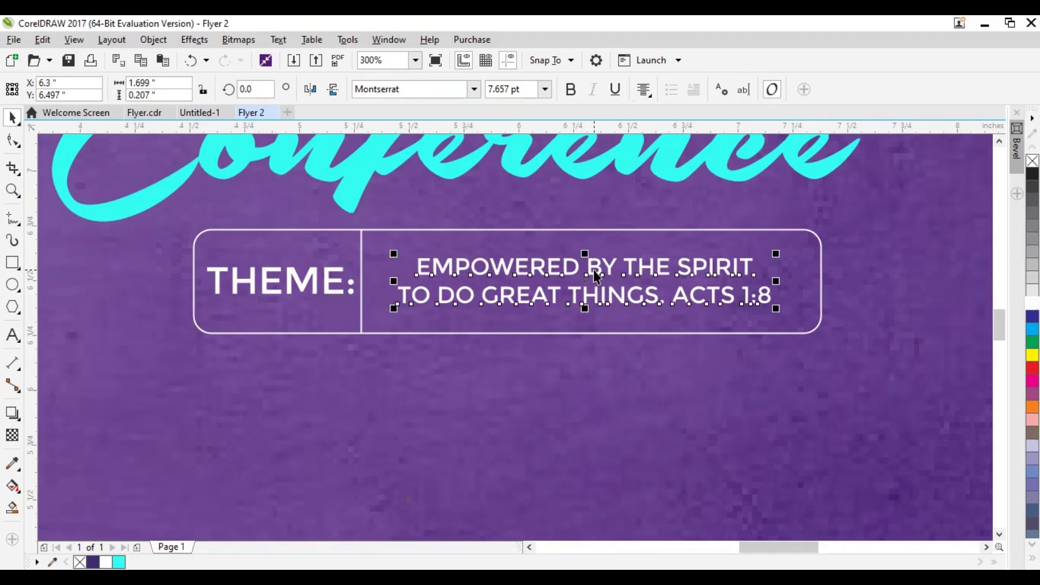
pyautogui.click(362, 248)
pyautogui.press('Right')
pyautogui.press('Right')
pyautogui.press('Right')
pyautogui.press('Right')
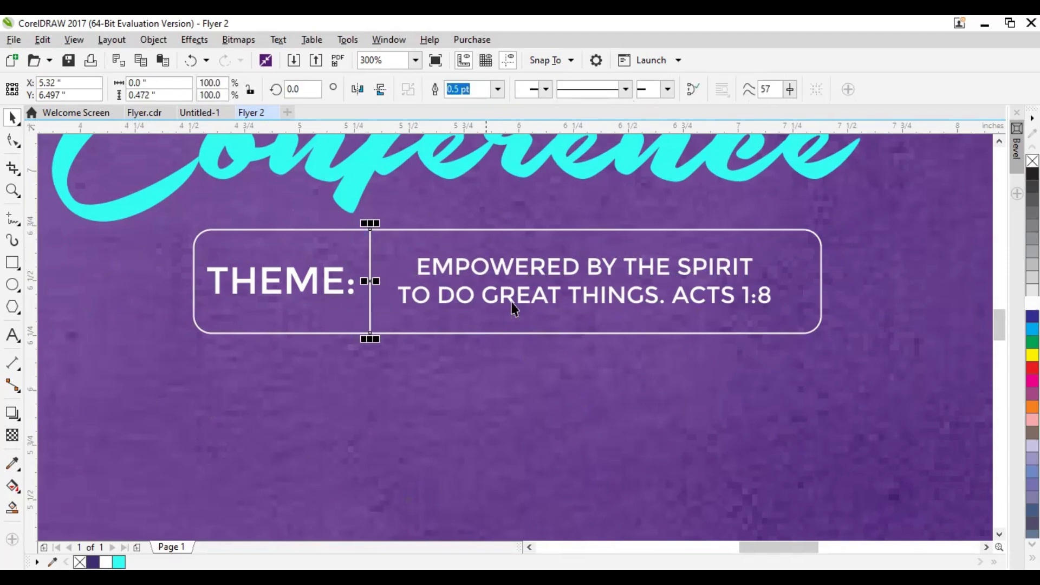
pyautogui.scroll(-2, 517, 301)
pyautogui.scroll(1, 704, 281)
pyautogui.moveTo(624, 322); pyautogui.dragTo(579, 347)
pyautogui.click(896, 333)
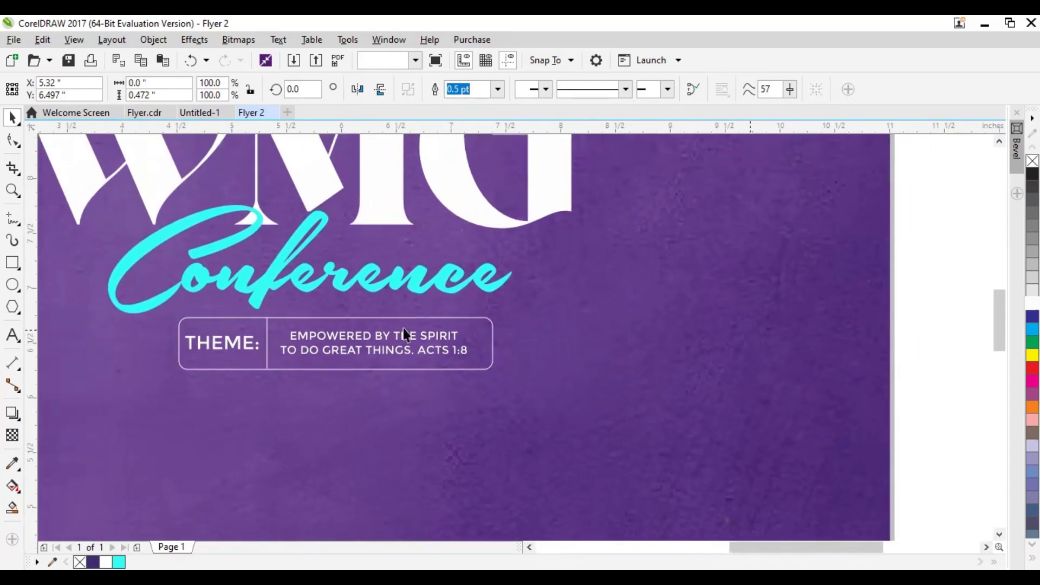
# Draw an upright rectangle about 0.57 by 1.03 inches right of Conference and round its corners to about 0.094 inches
pyautogui.click(11, 266)
pyautogui.moveTo(545, 248); pyautogui.dragTo(609, 360)
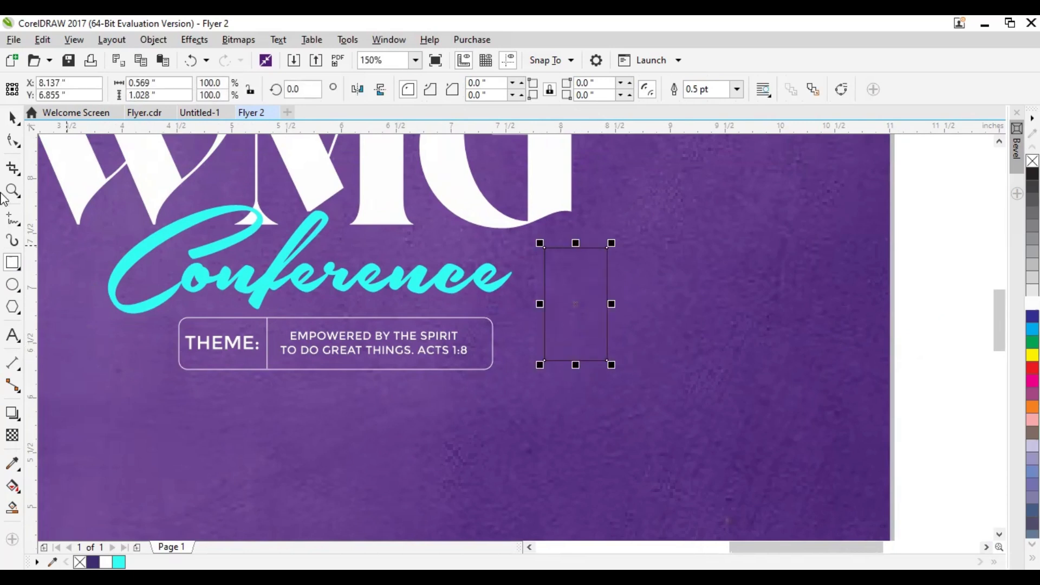
pyautogui.click(13, 141)
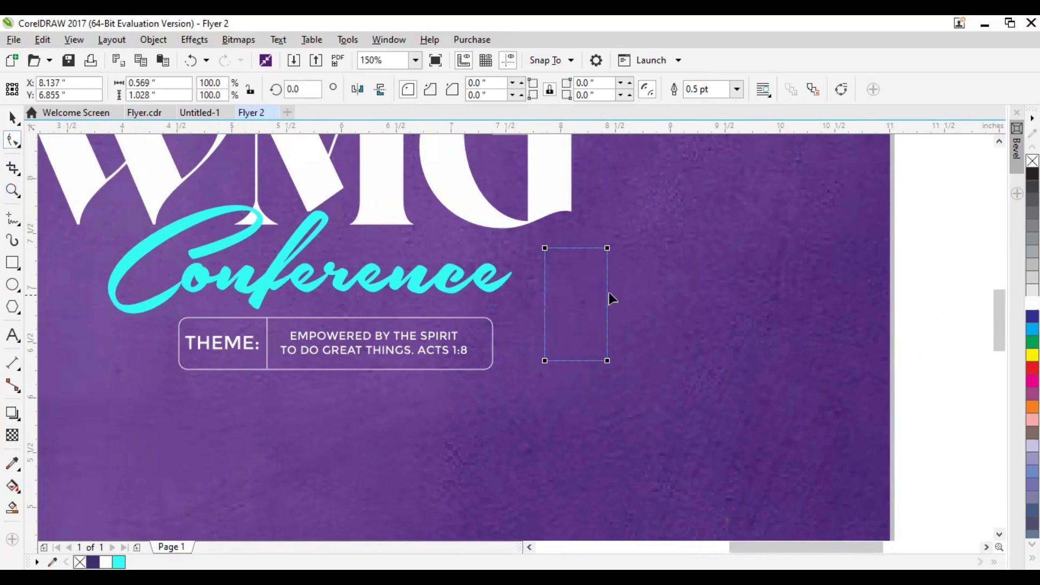
pyautogui.scroll(1, 573, 298)
pyautogui.moveTo(468, 219); pyautogui.dragTo(474, 240)
pyautogui.click(13, 117)
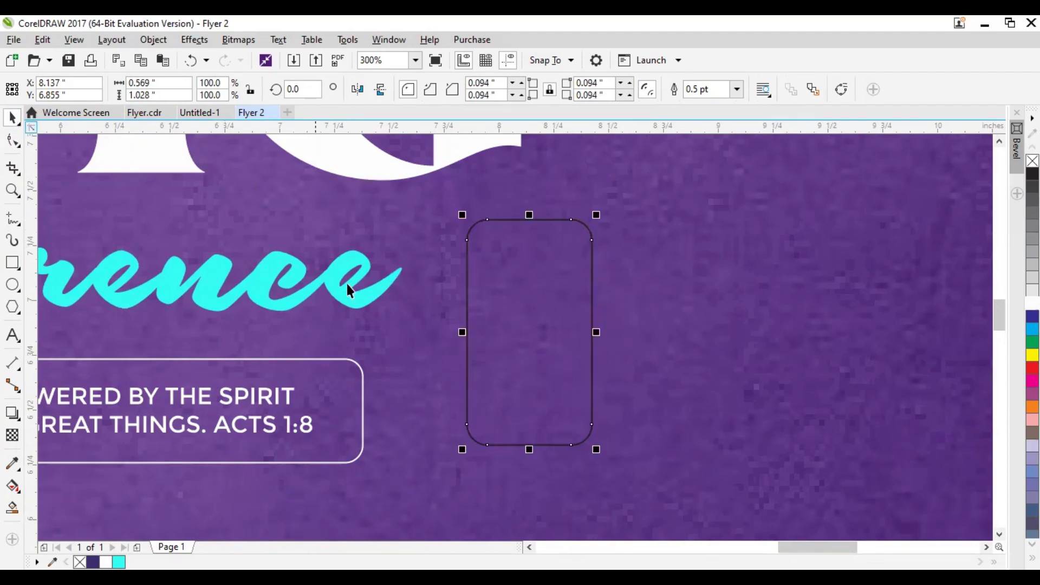
# Fill the small rounded rectangle with the colour sampled from the Pure Yellow swatch and remove its outline
pyautogui.scroll(-1, 527, 309)
pyautogui.scroll(-1, 398, 328)
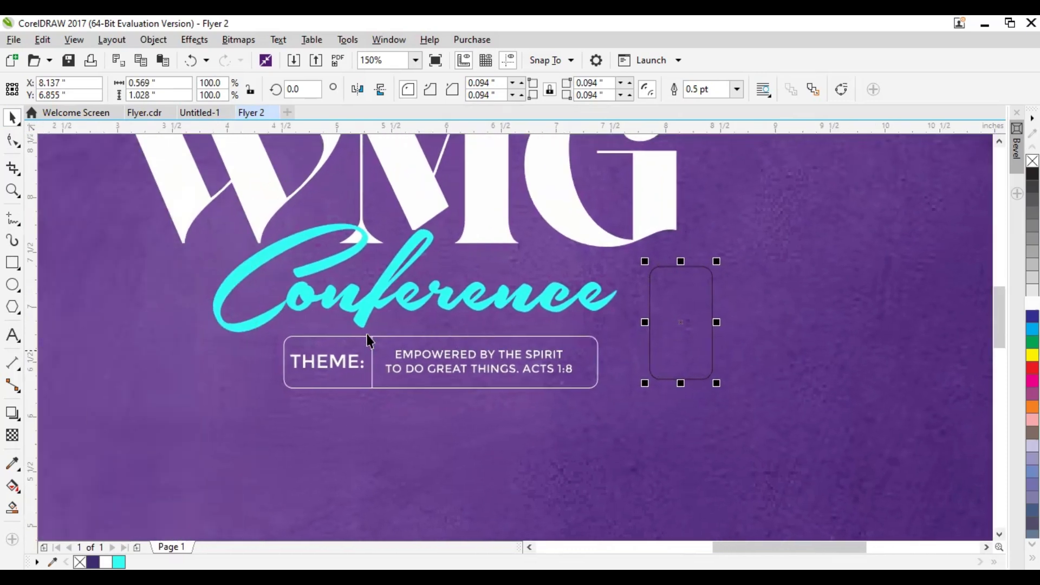
pyautogui.scroll(-4, 351, 348)
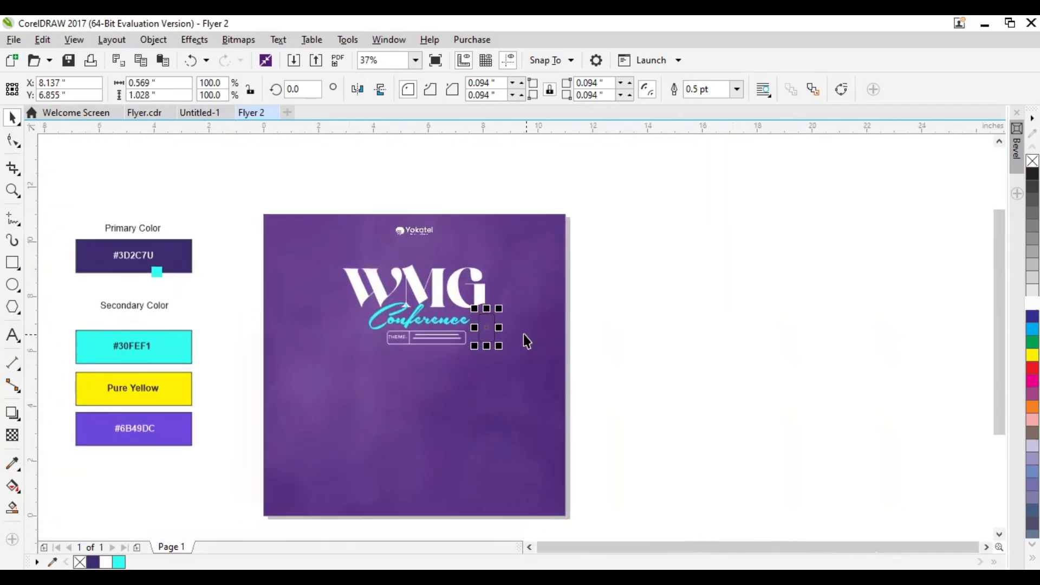
pyautogui.click(177, 384)
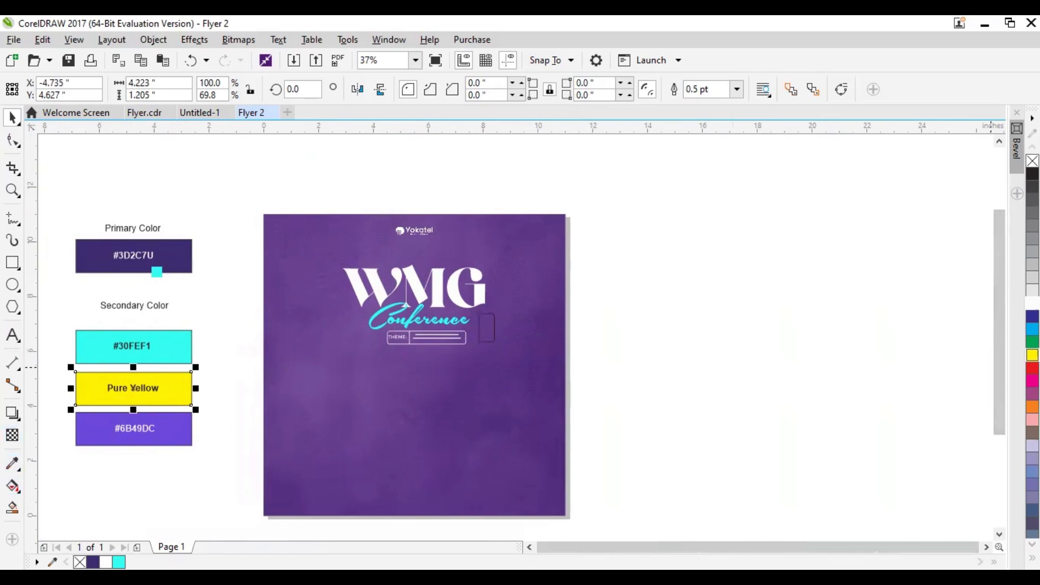
pyautogui.click(13, 465)
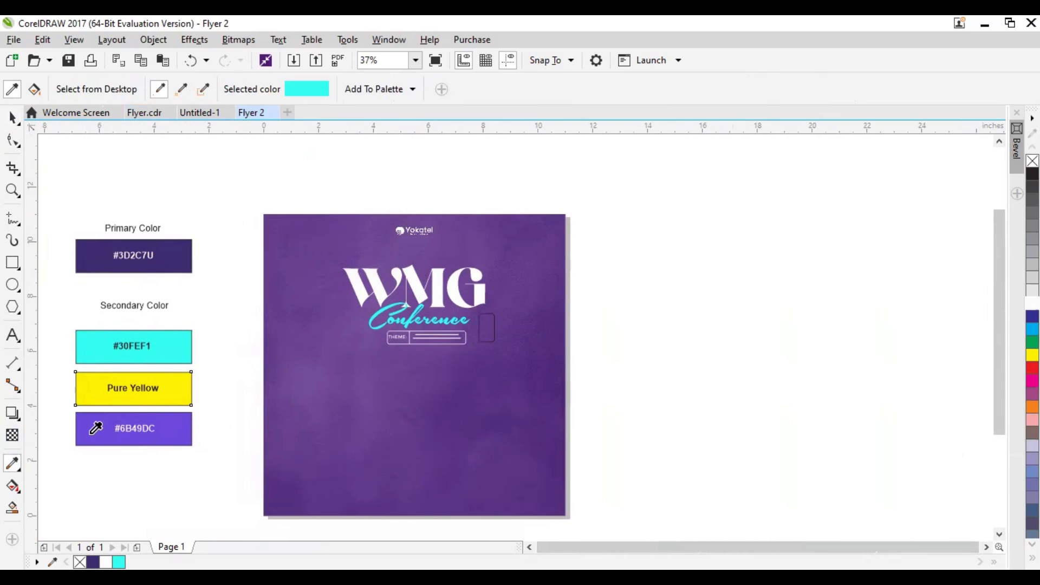
pyautogui.click(184, 391)
pyautogui.scroll(3, 541, 324)
pyautogui.moveTo(423, 363); pyautogui.dragTo(548, 354)
pyautogui.click(227, 359)
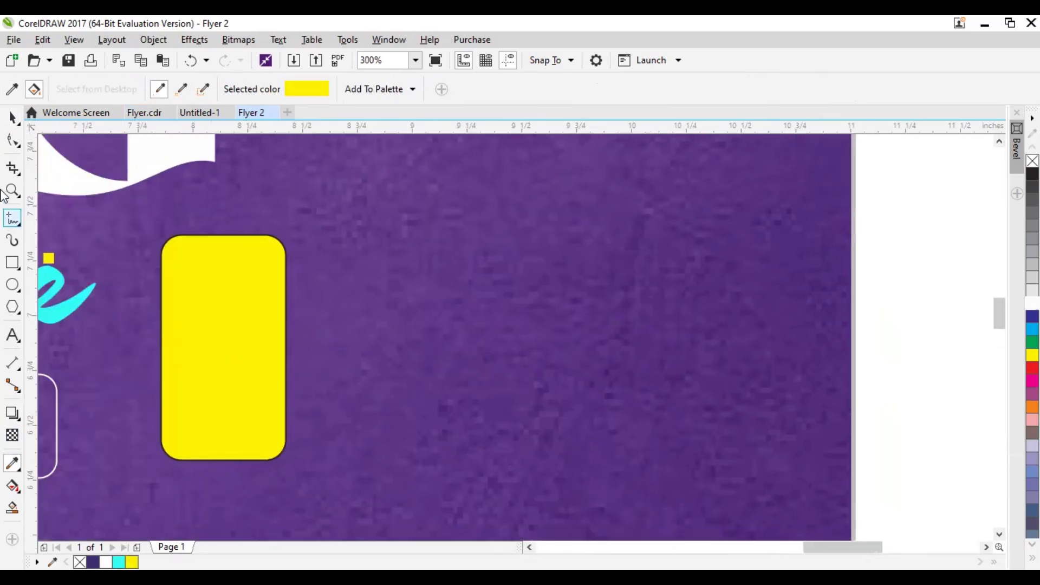
pyautogui.click(12, 116)
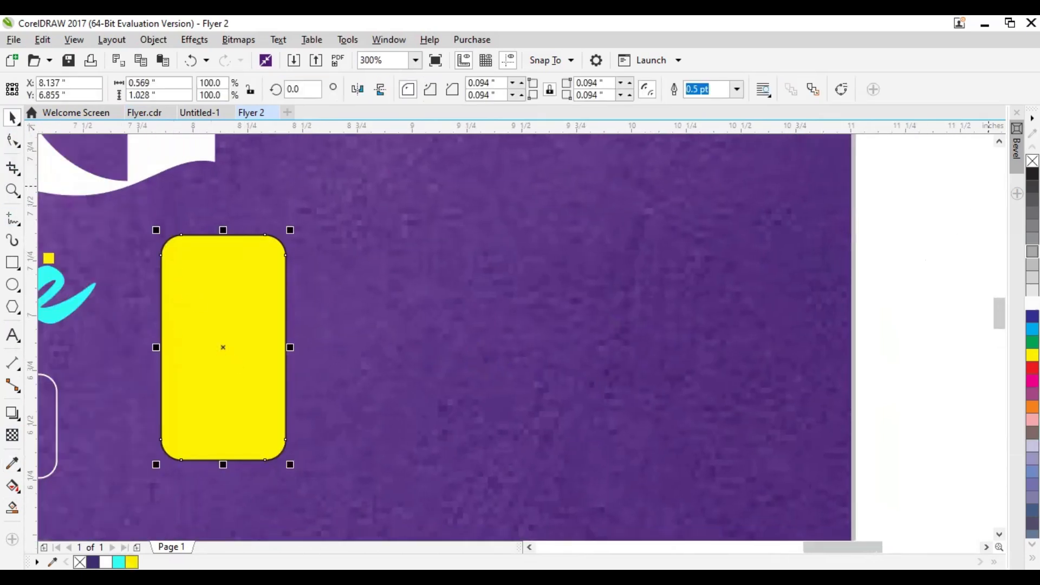
pyautogui.rightClick(1032, 161)
pyautogui.moveTo(252, 345); pyautogui.dragTo(424, 333)
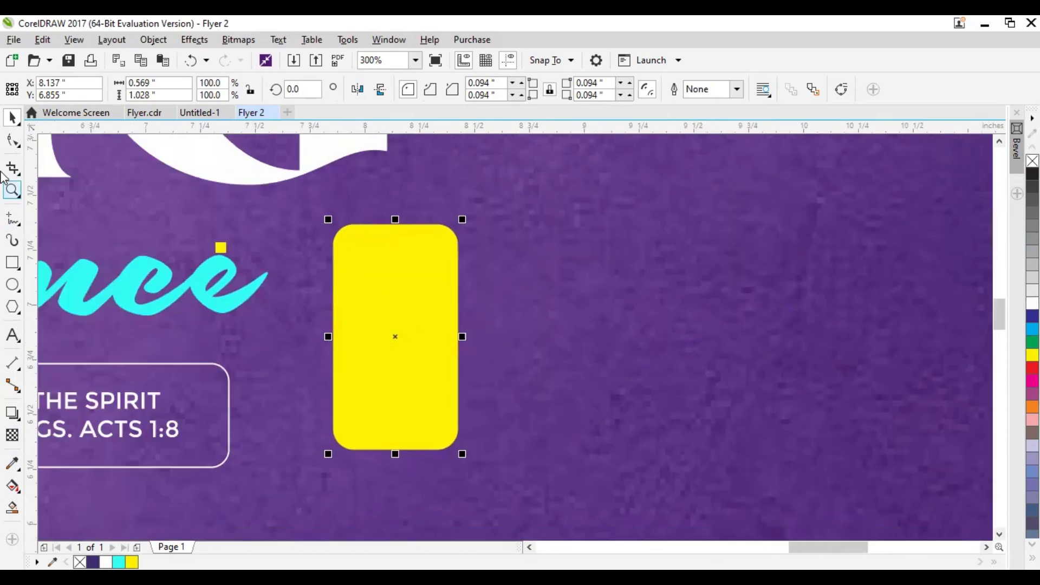
# Convert the yellow rounded rectangle to curves
pyautogui.click(12, 140)
pyautogui.click(14, 116)
pyautogui.moveTo(403, 360); pyautogui.dragTo(417, 343)
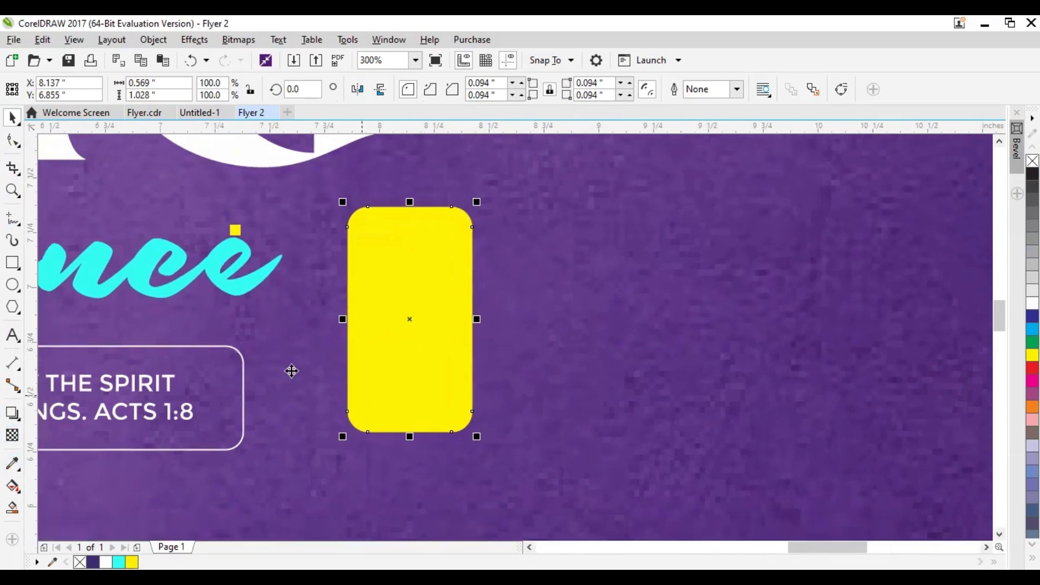
pyautogui.click(421, 298)
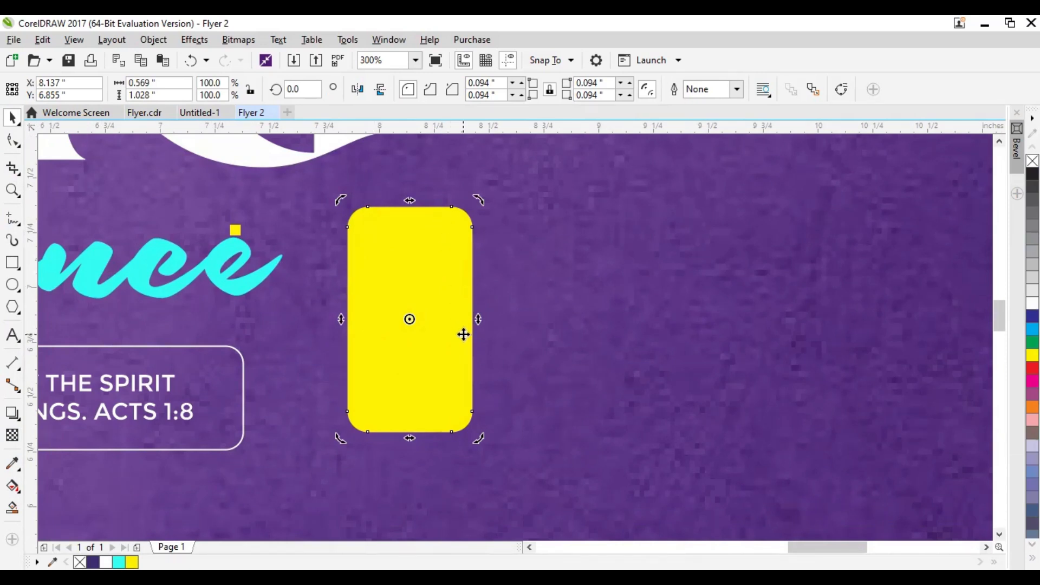
pyautogui.hotkey('ctrl', 'q')
pyautogui.moveTo(425, 334); pyautogui.dragTo(444, 309)
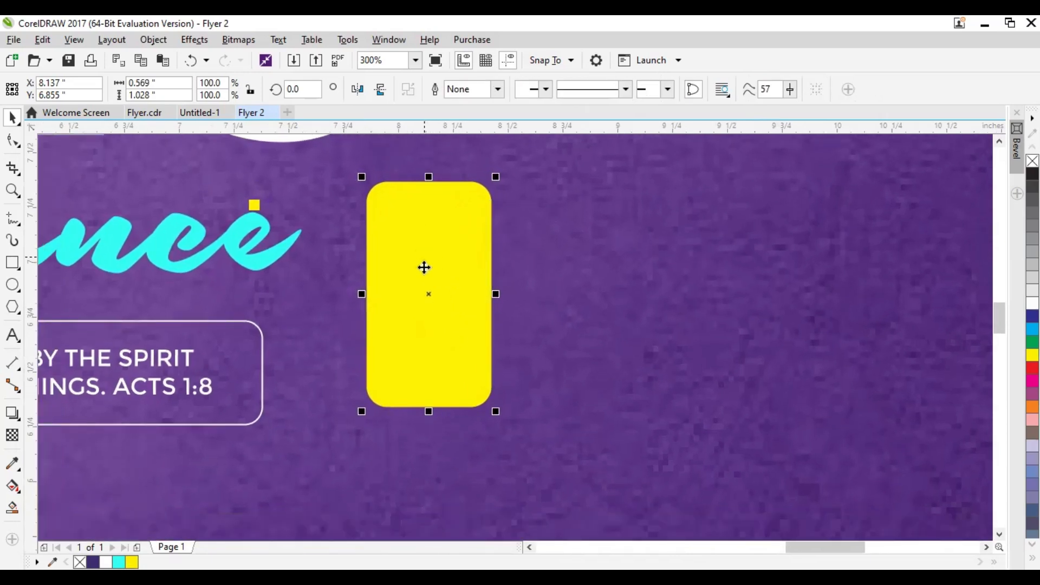
pyautogui.click(421, 239)
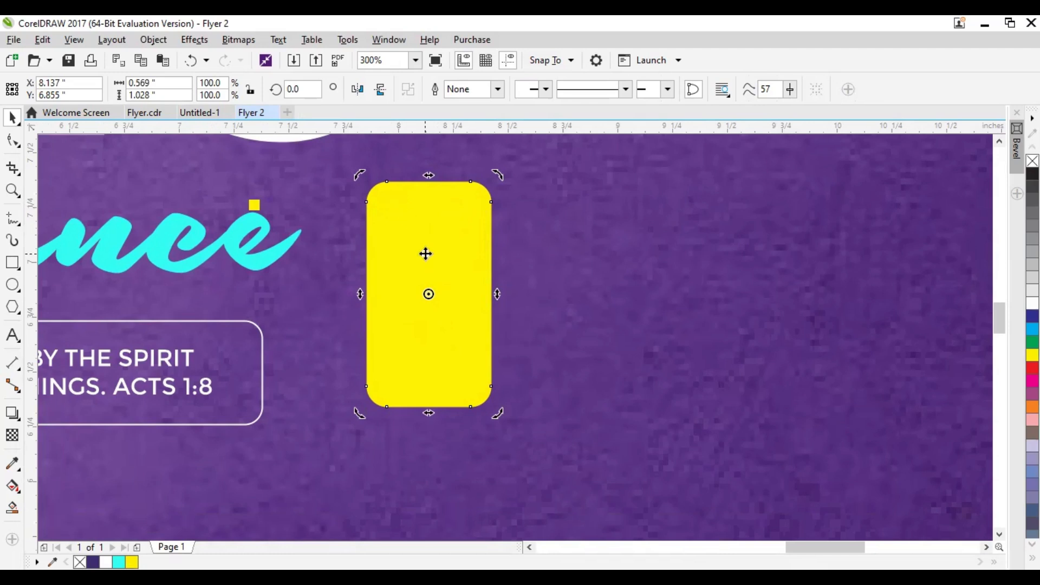
# Move the yellow shape's bottom-edge nodes inward and its lower side nodes upward to enlarge both bottom corners
pyautogui.press('F10')
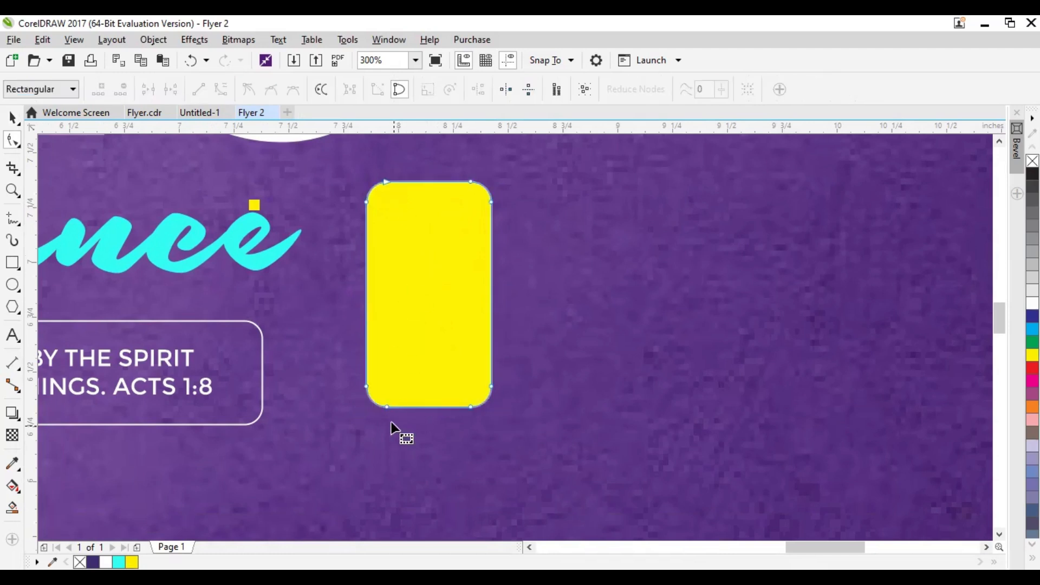
pyautogui.scroll(3, 396, 410)
pyautogui.click(379, 402)
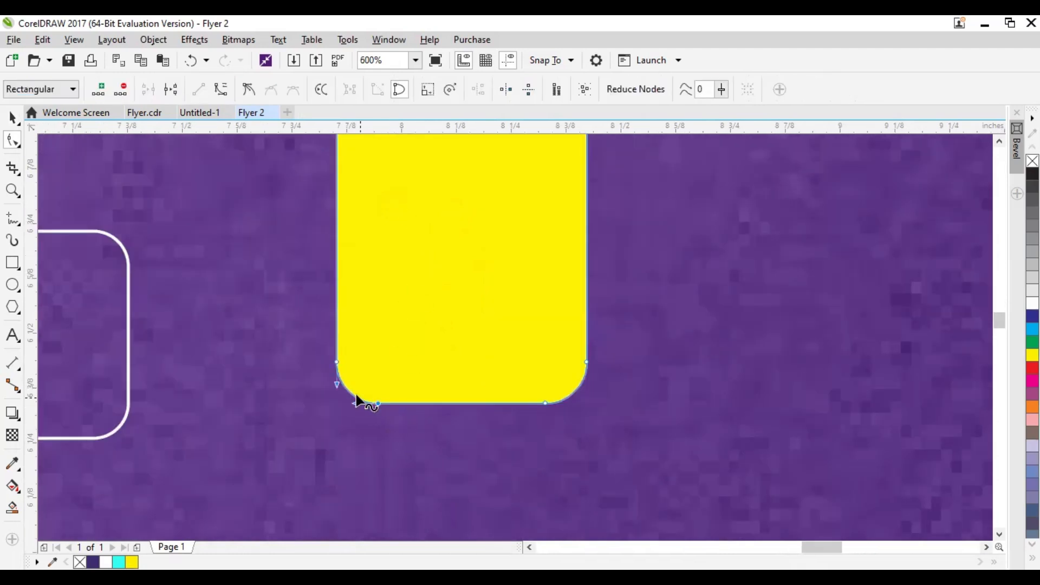
pyautogui.moveTo(378, 404); pyautogui.dragTo(346, 296)
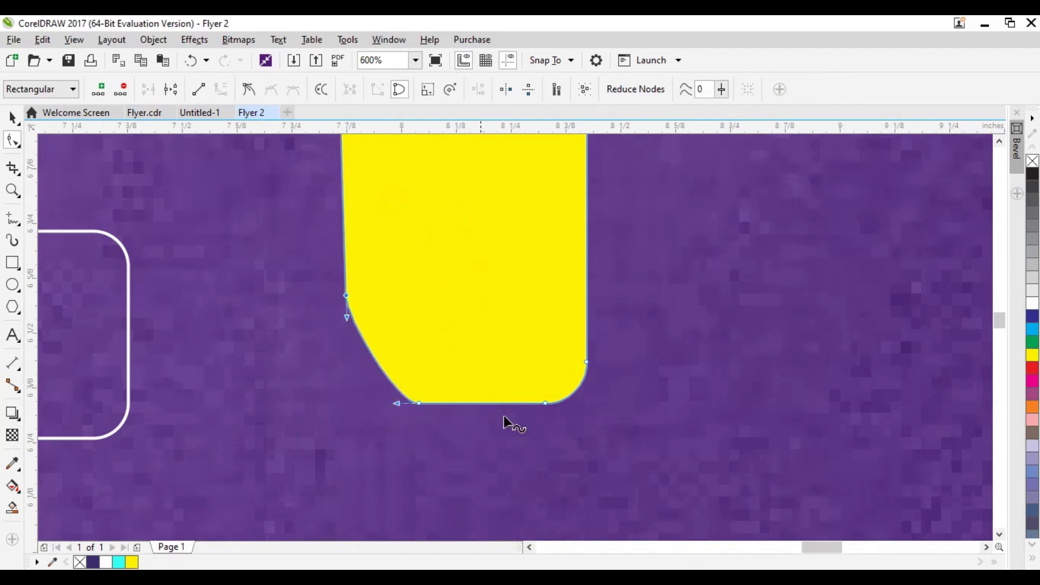
pyautogui.moveTo(544, 404); pyautogui.dragTo(488, 404)
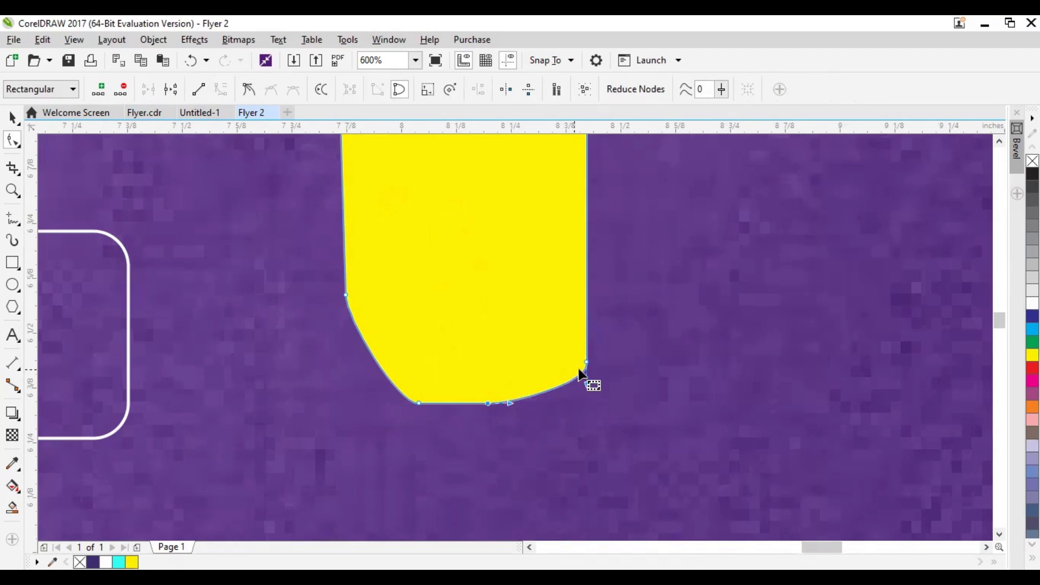
pyautogui.moveTo(587, 362); pyautogui.dragTo(587, 302)
# Lengthen the curve handles at both bottom corners so the yellow shape's lower end becomes smoothly rounded
pyautogui.click(411, 403)
pyautogui.moveTo(346, 318); pyautogui.dragTo(349, 379)
pyautogui.scroll(2, 352, 391)
pyautogui.moveTo(522, 434); pyautogui.dragTo(472, 434)
pyautogui.scroll(-1, 619, 317)
pyautogui.scroll(-1, 625, 338)
pyautogui.scroll(1, 899, 315)
pyautogui.click(475, 397)
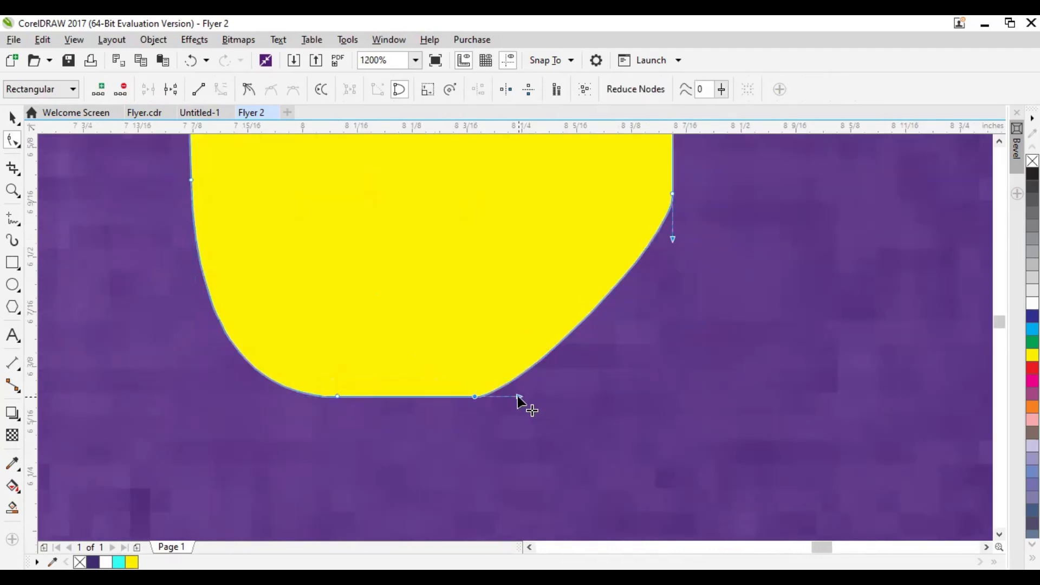
pyautogui.moveTo(515, 396); pyautogui.dragTo(585, 397)
pyautogui.moveTo(673, 236); pyautogui.dragTo(673, 277)
pyautogui.moveTo(585, 396); pyautogui.dragTo(607, 397)
pyautogui.scroll(-1, 515, 325)
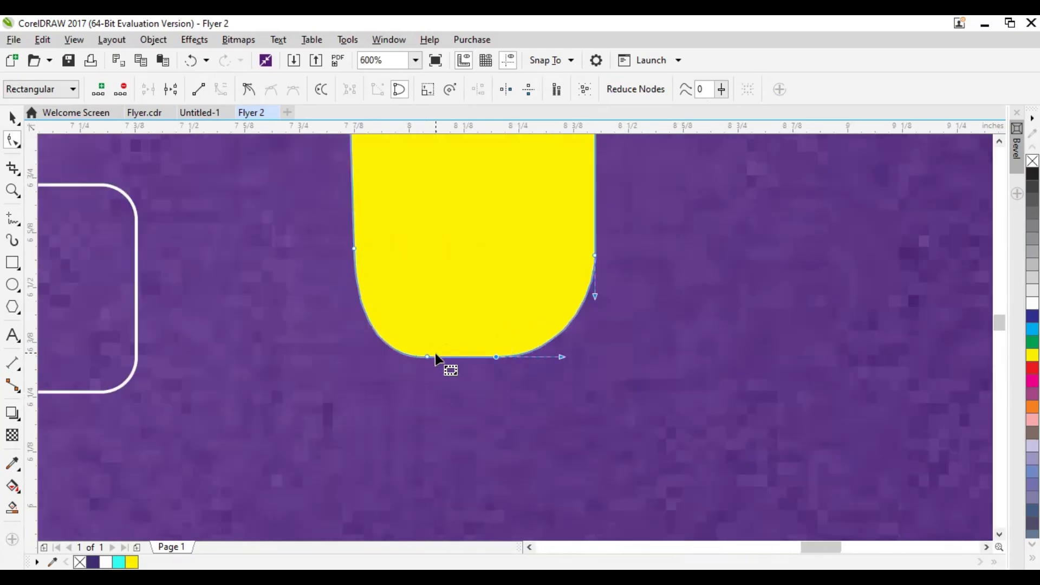
# Taper the yellow shape by moving its lower side nodes inward, and lower the upper side nodes to soften the top corners
pyautogui.scroll(-3, 455, 362)
pyautogui.scroll(2, 464, 330)
pyautogui.moveTo(410, 339); pyautogui.dragTo(423, 339)
pyautogui.moveTo(531, 344); pyautogui.dragTo(512, 345)
pyautogui.moveTo(407, 185); pyautogui.dragTo(409, 214)
pyautogui.moveTo(530, 184); pyautogui.dragTo(527, 212)
# Convert the yellow shape's top edge to a curve and bow it upward into a shallow arc
pyautogui.click(13, 117)
pyautogui.press('space')
pyautogui.moveTo(478, 298); pyautogui.dragTo(466, 404)
pyautogui.moveTo(447, 270); pyautogui.dragTo(448, 270)
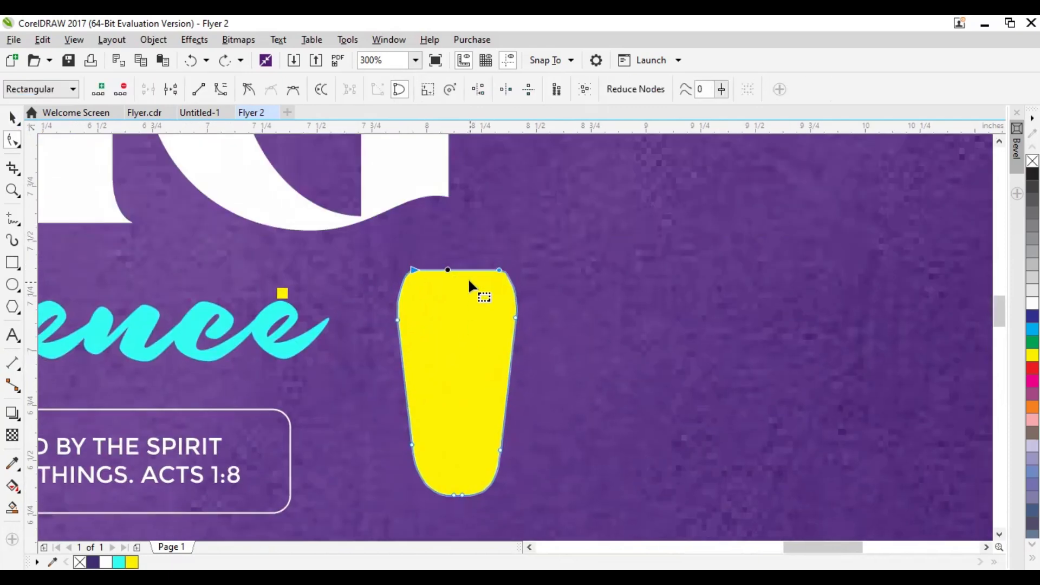
pyautogui.scroll(2, 459, 268)
pyautogui.click(390, 276)
pyautogui.click(429, 266)
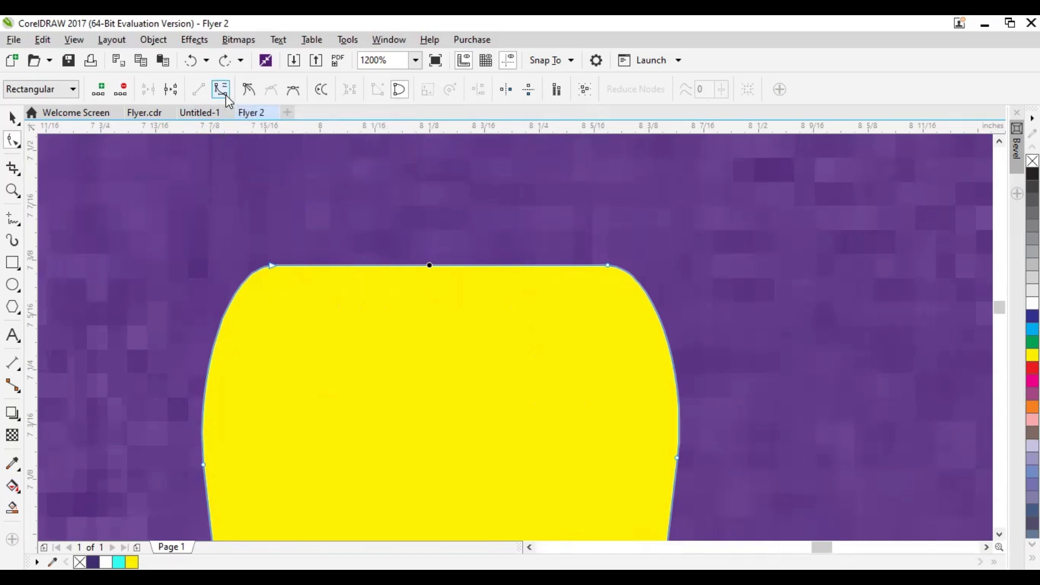
pyautogui.click(224, 94)
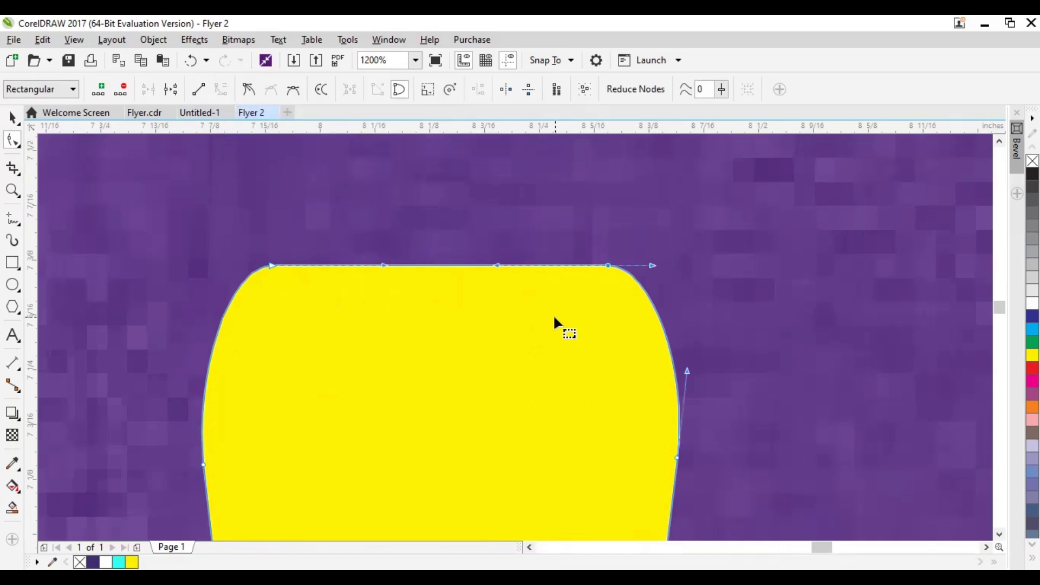
pyautogui.scroll(1, 446, 265)
pyautogui.moveTo(444, 263); pyautogui.dragTo(451, 187)
pyautogui.scroll(-3, 458, 211)
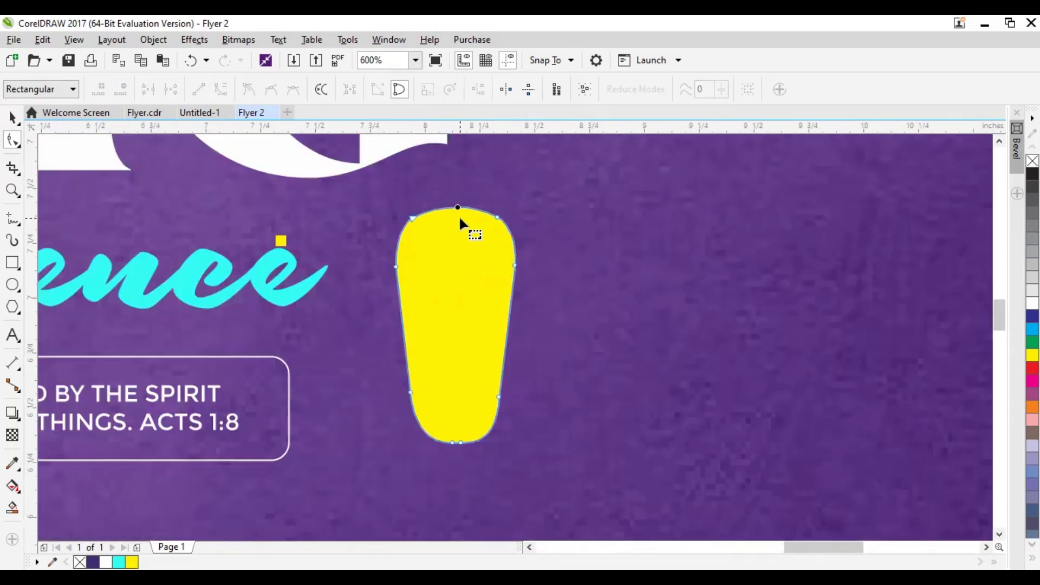
pyautogui.click(13, 116)
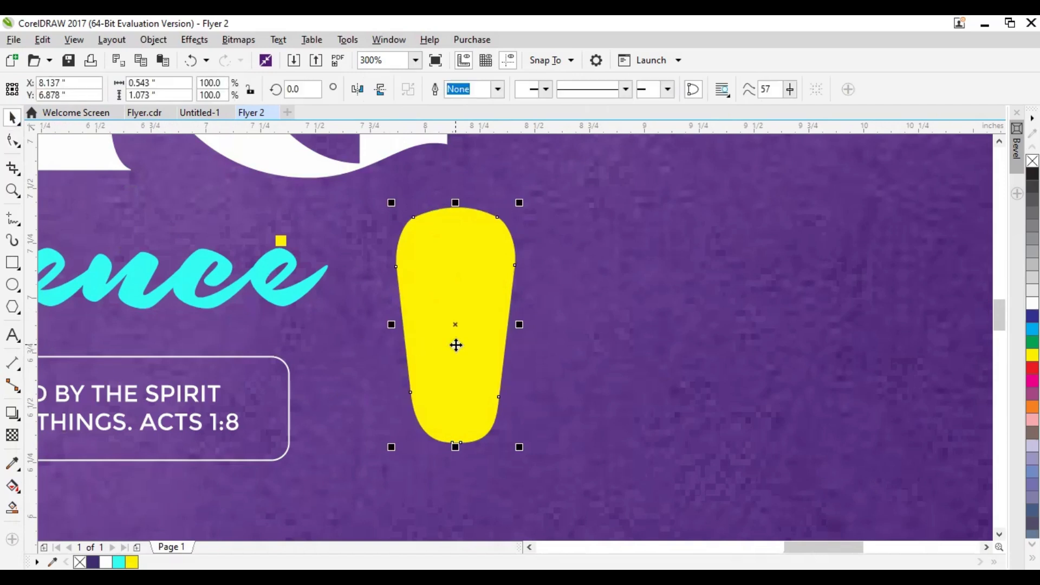
pyautogui.click(450, 355)
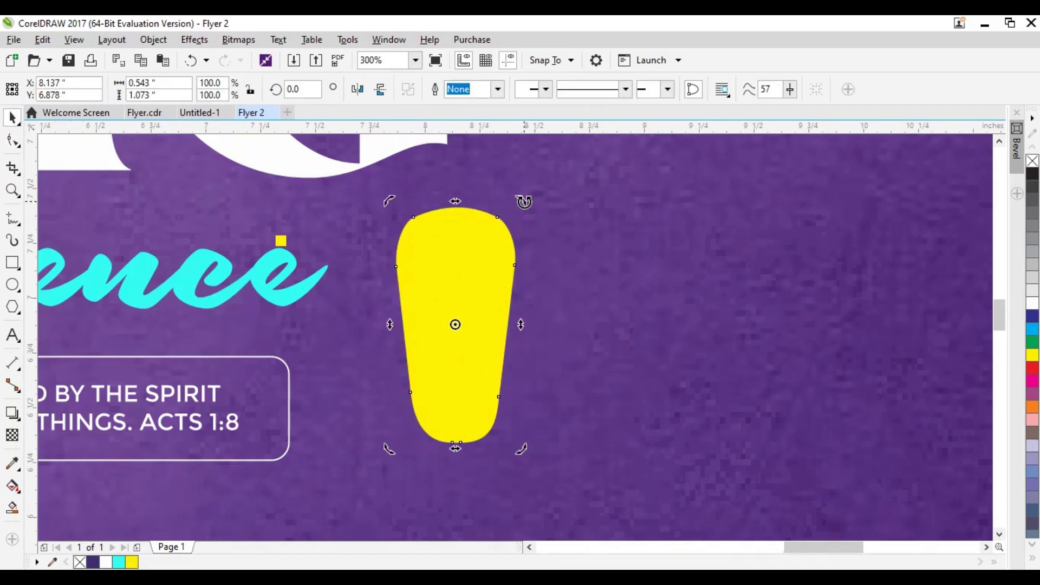
pyautogui.click(451, 293)
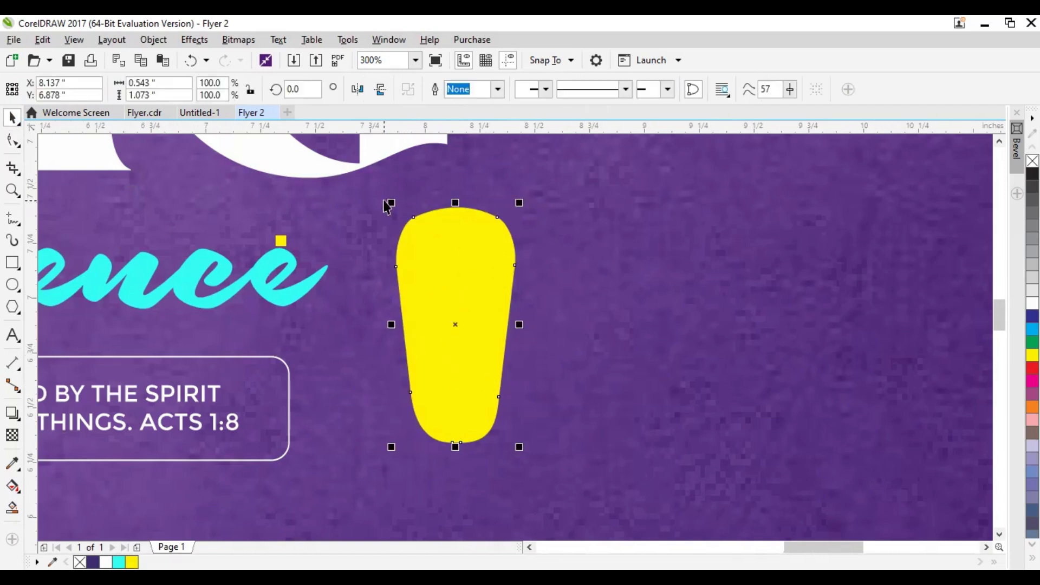
pyautogui.click(458, 341)
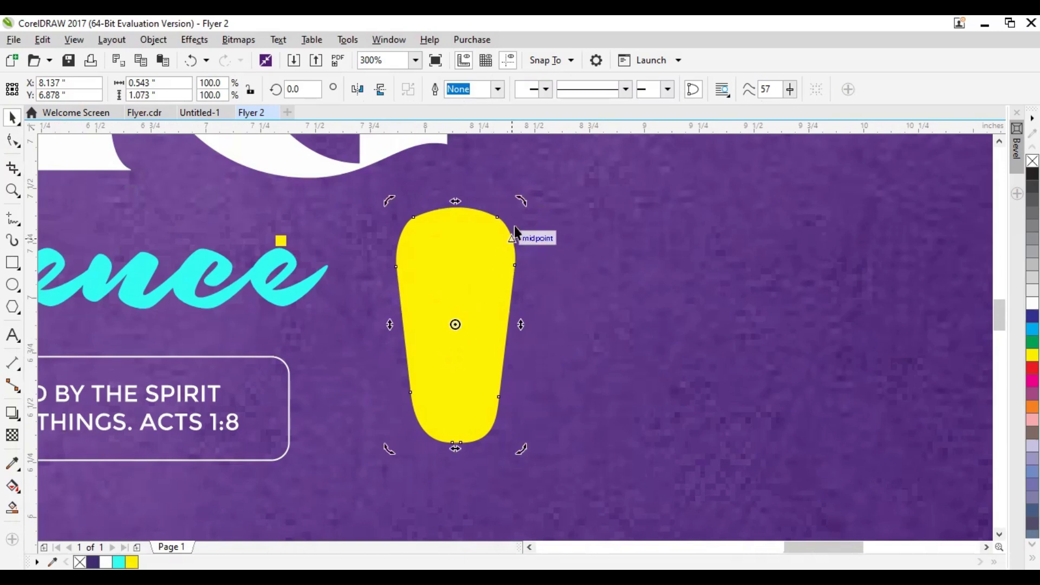
# Rotate the yellow tapered shape about 15 degrees clockwise and shift it slightly left, closer to the Conference title
pyautogui.moveTo(519, 201)
pyautogui.mouseDown()
pyautogui.moveTo(539, 221)
pyautogui.moveTo(506, 195)
pyautogui.moveTo(543, 241)
pyautogui.mouseUp()
pyautogui.click(464, 301)
pyautogui.moveTo(464, 301); pyautogui.dragTo(429, 327)
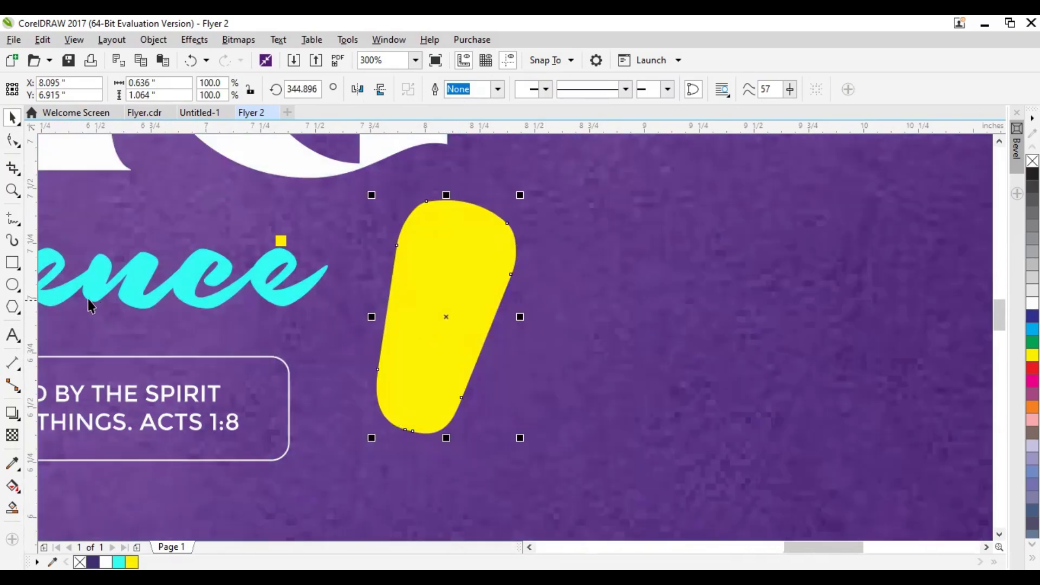
# Add the text "2025" on the empty background beside the yellow shape and set its font to Montserrat
pyautogui.click(12, 334)
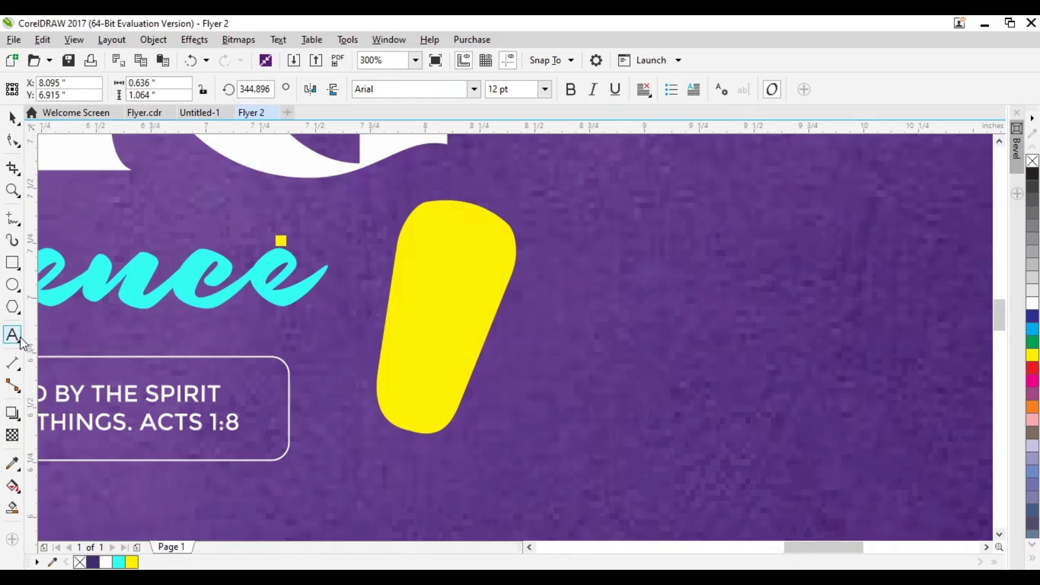
pyautogui.click(587, 391)
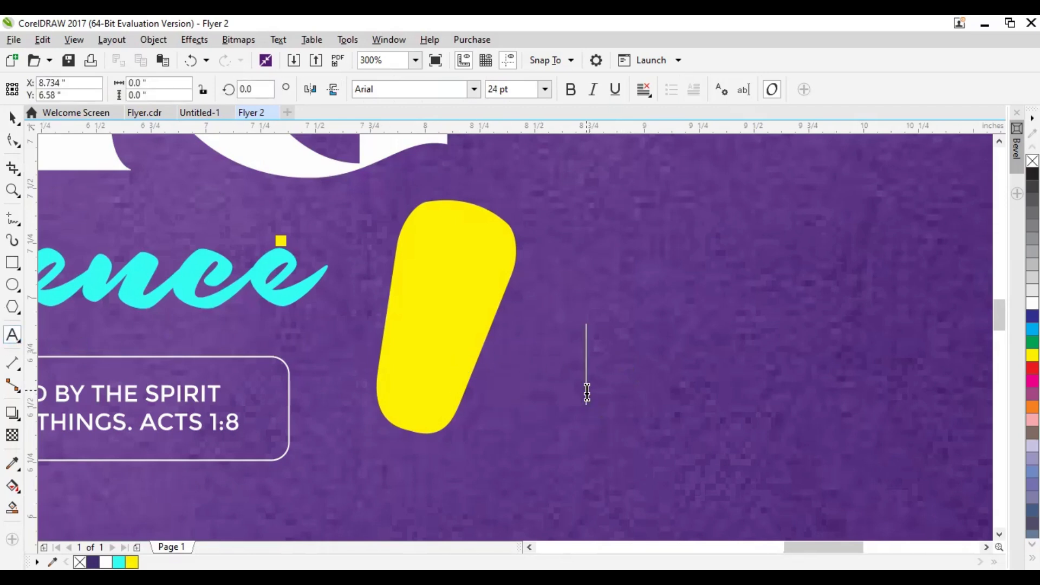
pyautogui.write('2025')
pyautogui.click(12, 119)
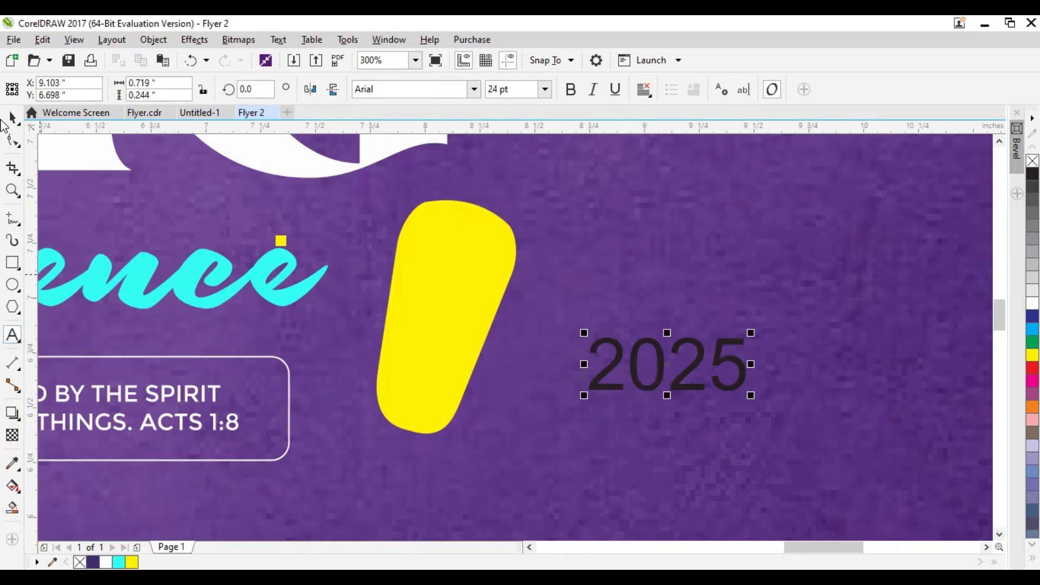
pyautogui.click(428, 90)
pyautogui.write('Montserra')
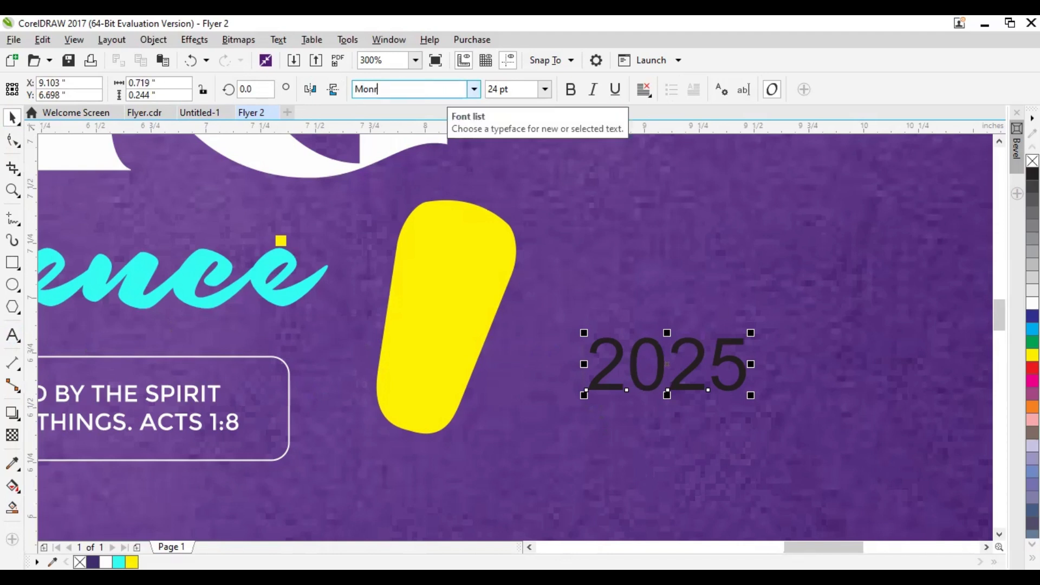
pyautogui.write('t')
pyautogui.press('Return')
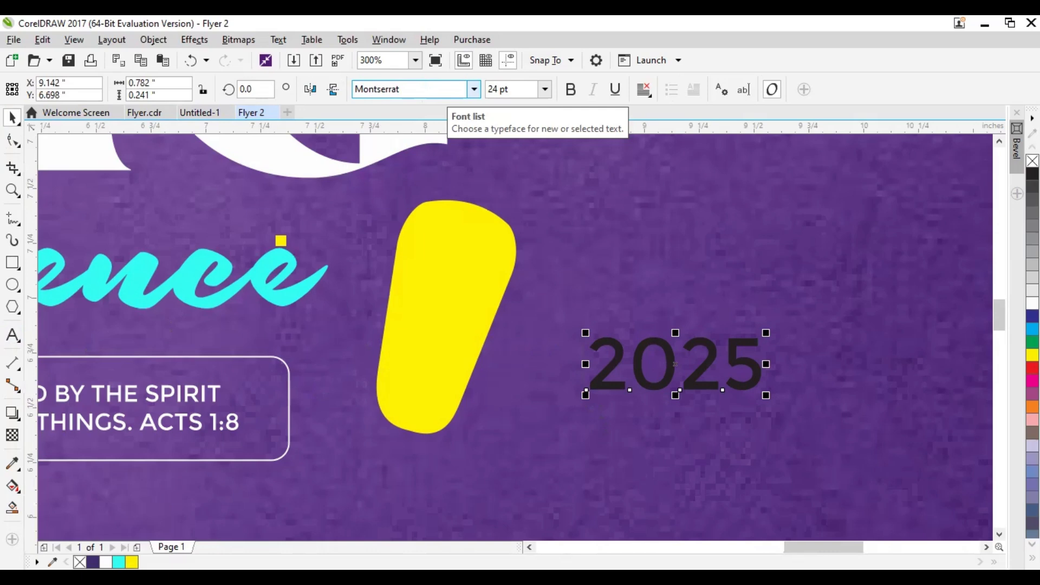
# Move the 2025 text onto the yellow shape and rotate it to about 76 degrees so it runs up along the shape
pyautogui.moveTo(665, 374); pyautogui.dragTo(519, 307)
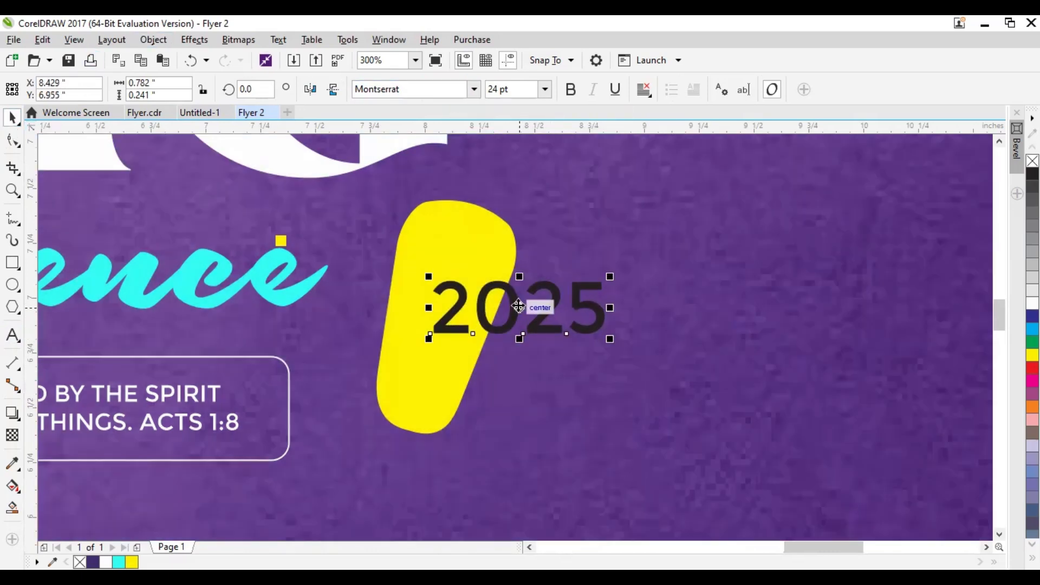
pyautogui.click(453, 219)
pyautogui.click(545, 307)
pyautogui.moveTo(519, 308); pyautogui.dragTo(491, 326)
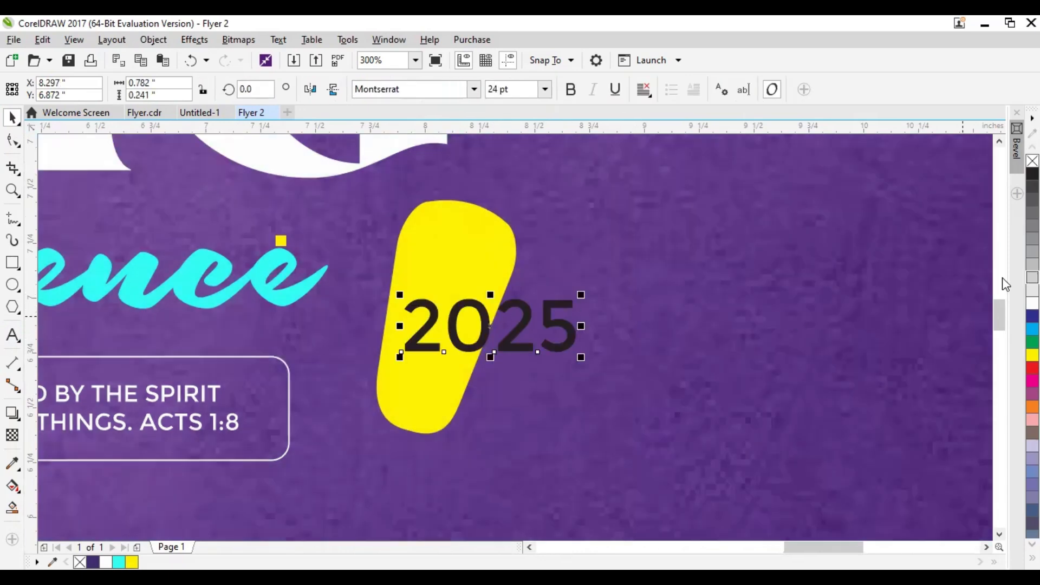
pyautogui.click(472, 325)
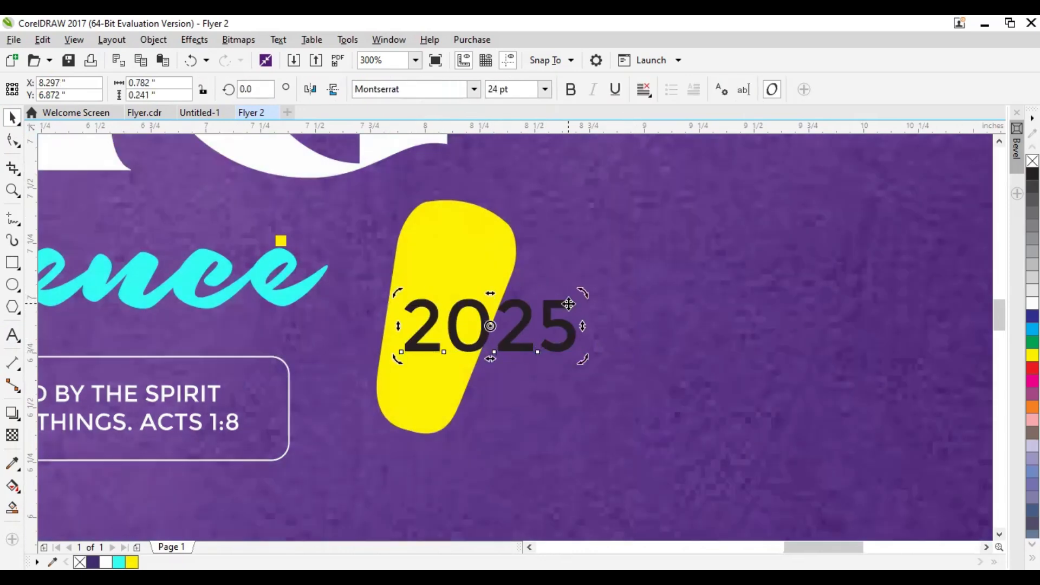
pyautogui.moveTo(585, 297); pyautogui.dragTo(482, 235)
pyautogui.moveTo(503, 307); pyautogui.dragTo(448, 294)
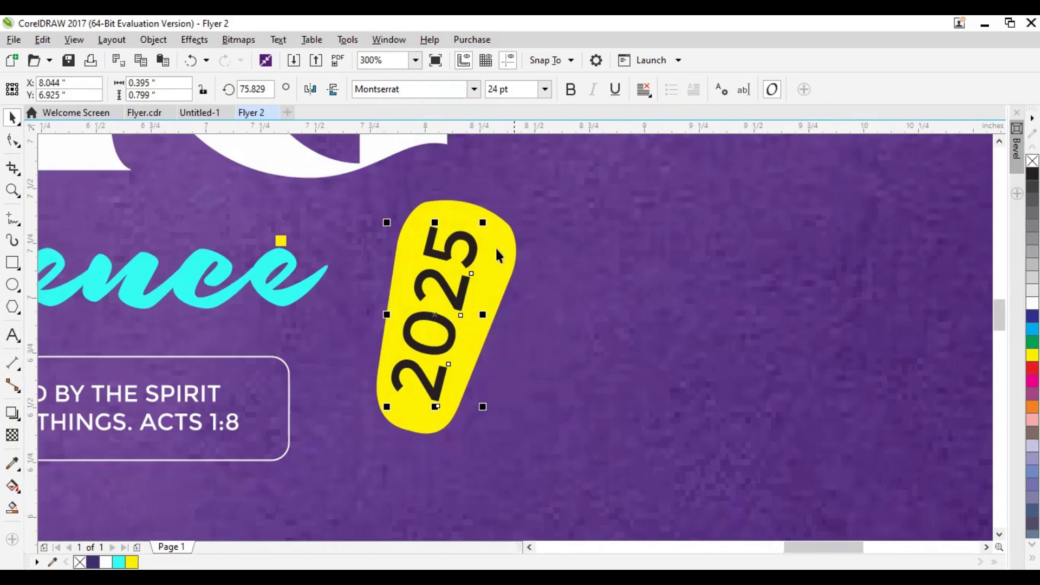
# Shrink the 2025 text to about 19 pt, fine-tune its rotation, and centre it within the yellow shape
pyautogui.moveTo(444, 254); pyautogui.dragTo(447, 252)
pyautogui.click(502, 250)
pyautogui.click(459, 251)
pyautogui.click(454, 260)
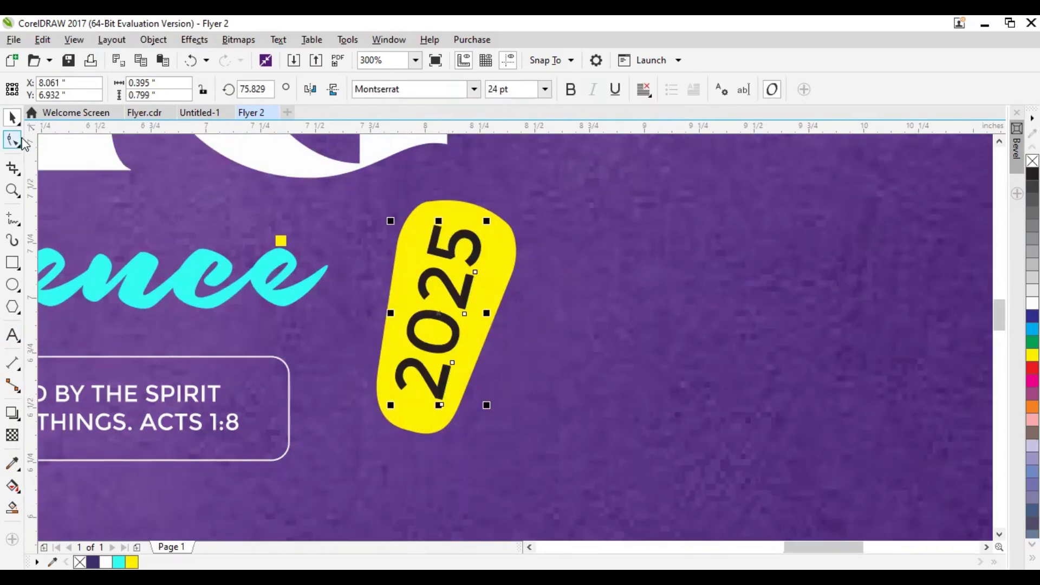
pyautogui.click(414, 242)
pyautogui.moveTo(388, 219); pyautogui.dragTo(386, 218)
pyautogui.click(440, 256)
pyautogui.moveTo(482, 407); pyautogui.dragTo(481, 383)
pyautogui.moveTo(446, 291); pyautogui.dragTo(448, 286)
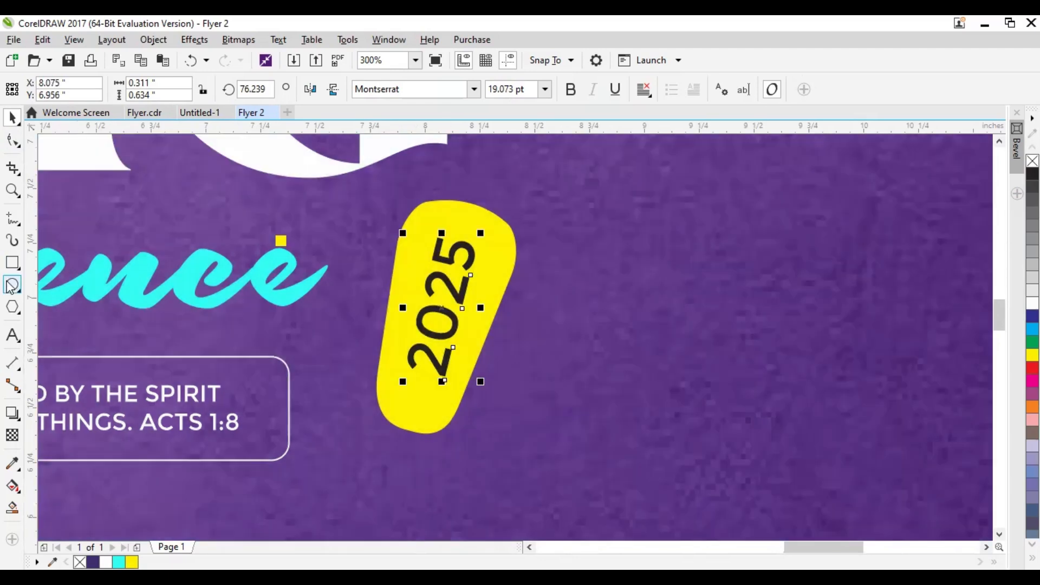
# Draw a circle about 0.11 inch wide just below the yellow shape, filled yellow with no outline, as an exclamation dot
pyautogui.click(15, 288)
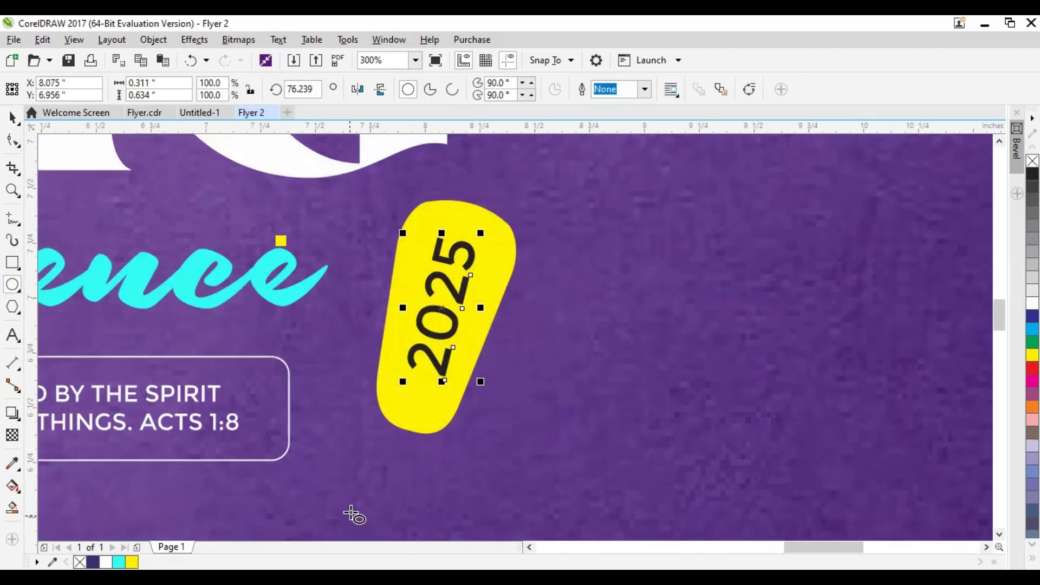
pyautogui.moveTo(369, 443); pyautogui.dragTo(398, 450)
pyautogui.press('space')
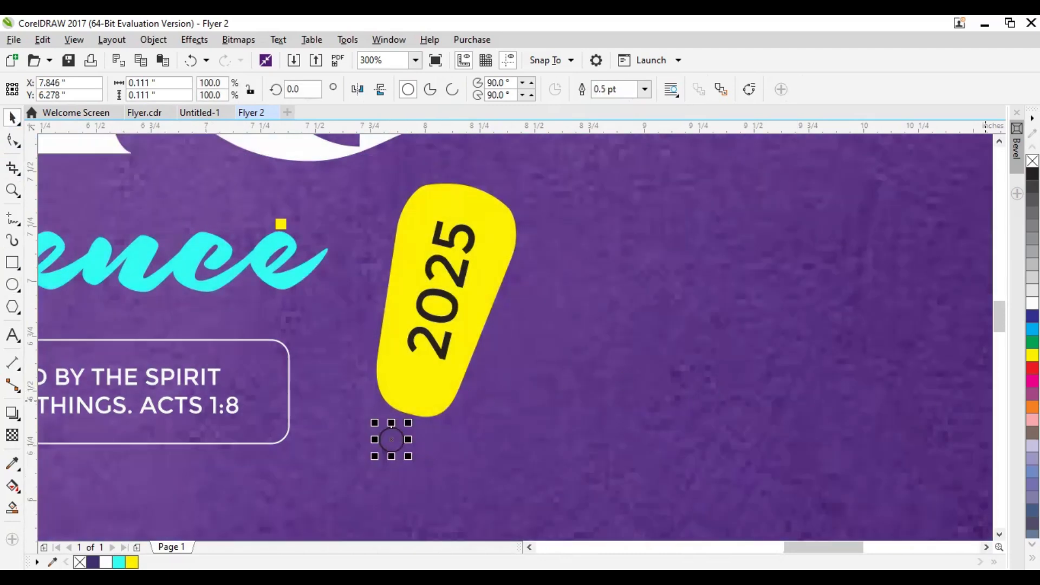
pyautogui.click(1032, 355)
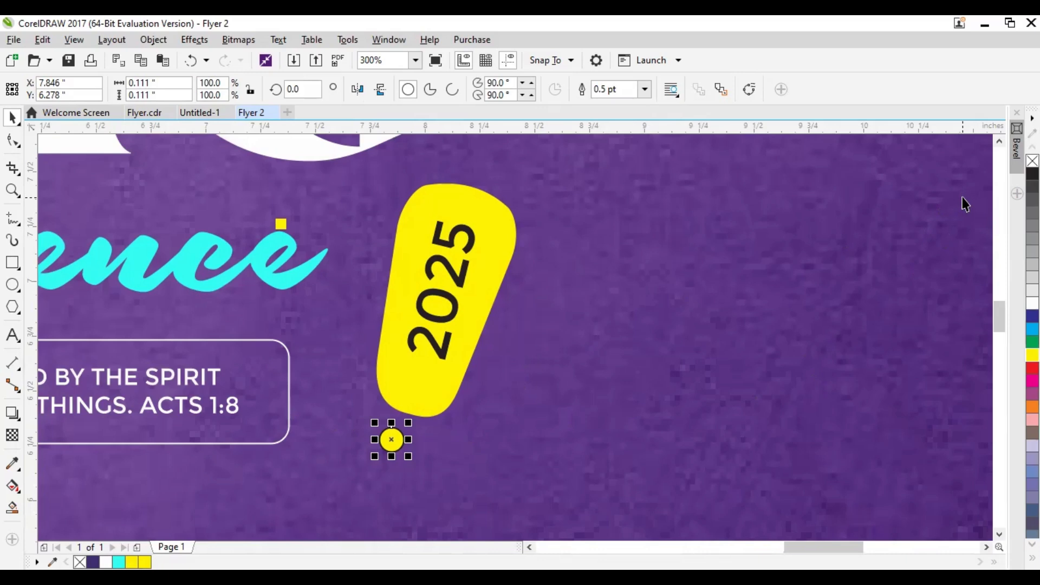
pyautogui.rightClick(1032, 160)
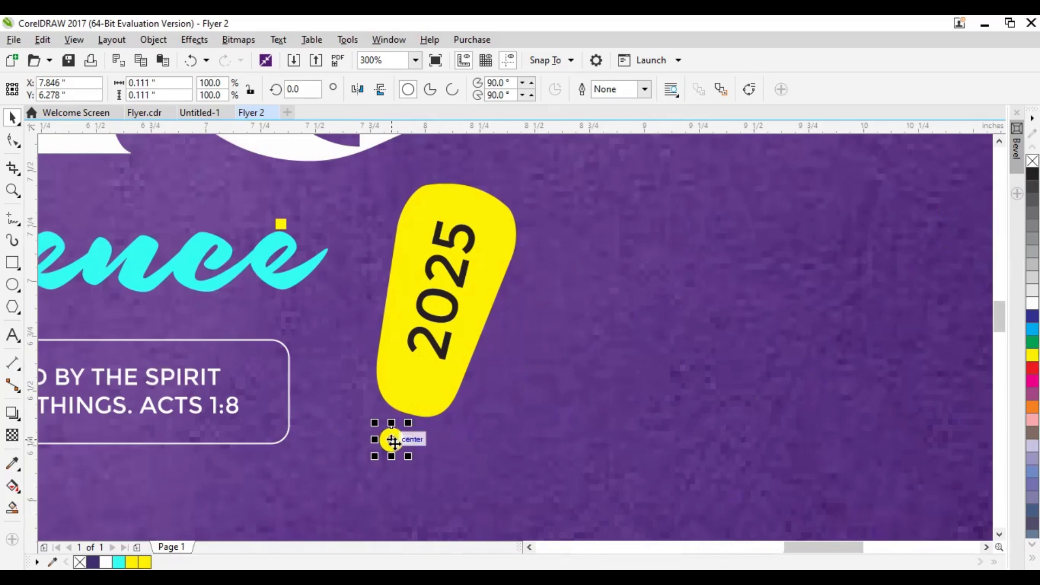
pyautogui.moveTo(391, 452)
pyautogui.mouseDown()
pyautogui.moveTo(391, 440)
pyautogui.moveTo(391, 452)
pyautogui.mouseUp()
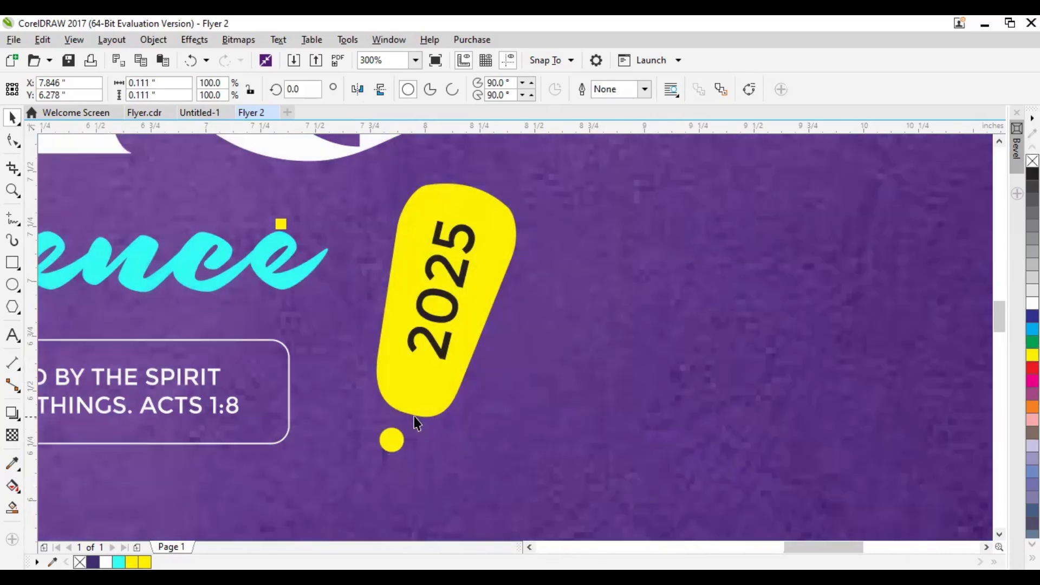
# Make the 2025 text on the yellow shape bold
pyautogui.scroll(-3, 416, 423)
pyautogui.click(617, 332)
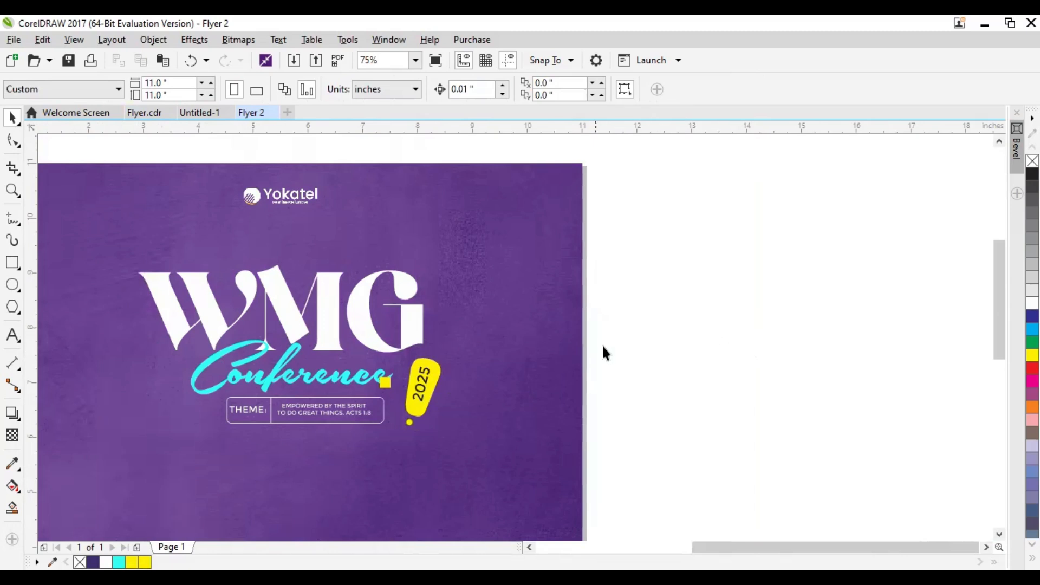
pyautogui.moveTo(515, 397); pyautogui.dragTo(495, 412)
pyautogui.scroll(3, 439, 409)
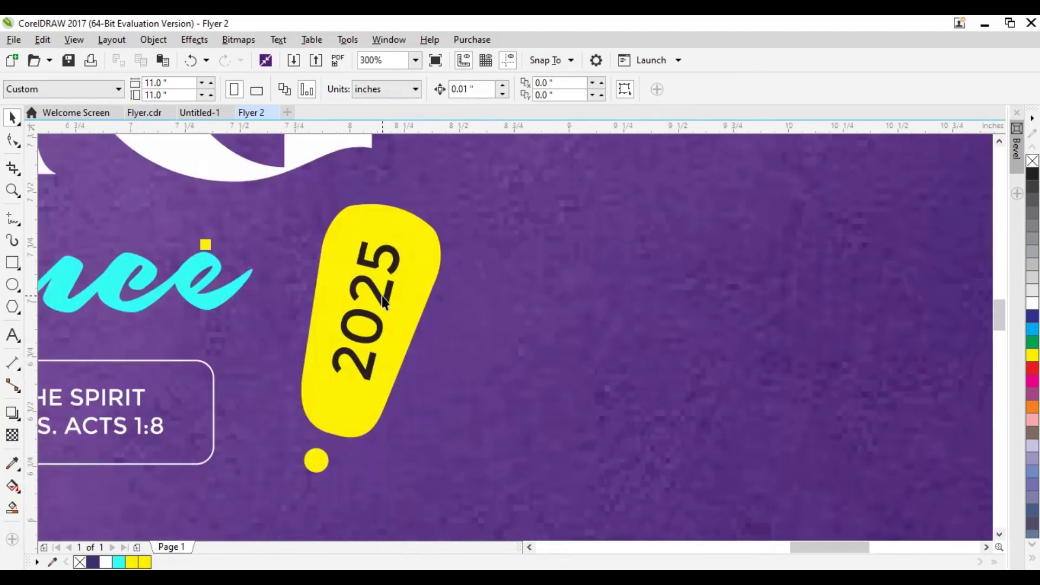
pyautogui.click(384, 301)
pyautogui.hotkey('ctrl', 'b')
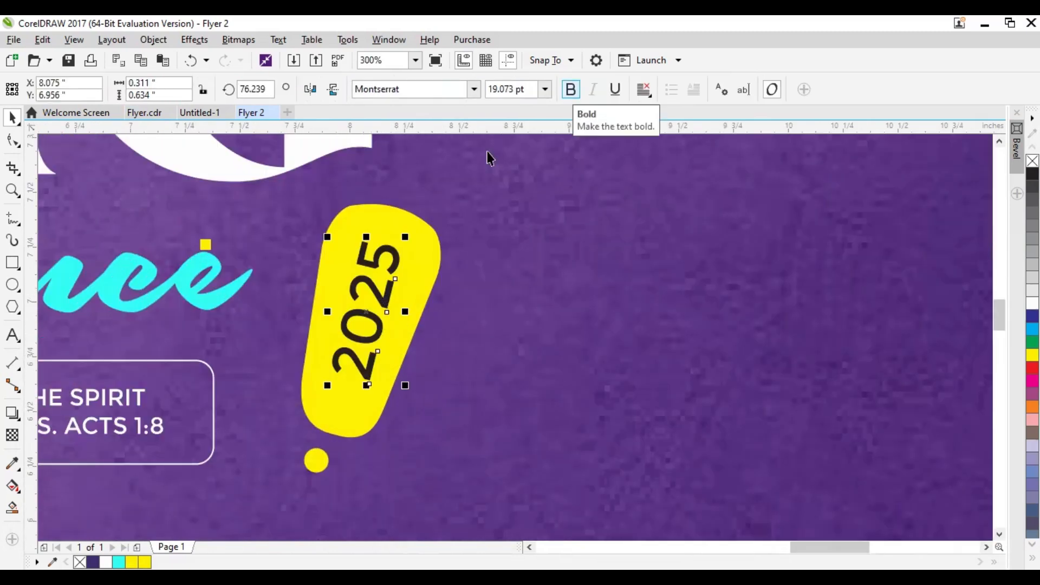
pyautogui.scroll(-1, 365, 339)
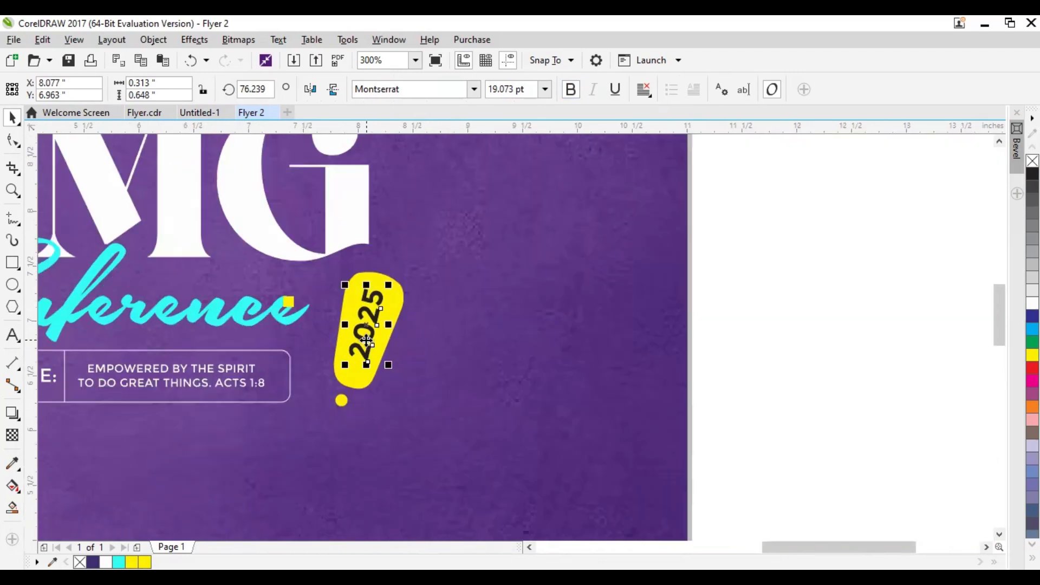
pyautogui.click(750, 255)
# Group the yellow shape, its dot and the 2025 text into one object
pyautogui.moveTo(425, 301); pyautogui.dragTo(562, 356)
pyautogui.moveTo(845, 286); pyautogui.dragTo(454, 469)
pyautogui.moveTo(549, 319); pyautogui.dragTo(540, 334)
pyautogui.click(878, 304)
pyautogui.moveTo(878, 303); pyautogui.dragTo(461, 481)
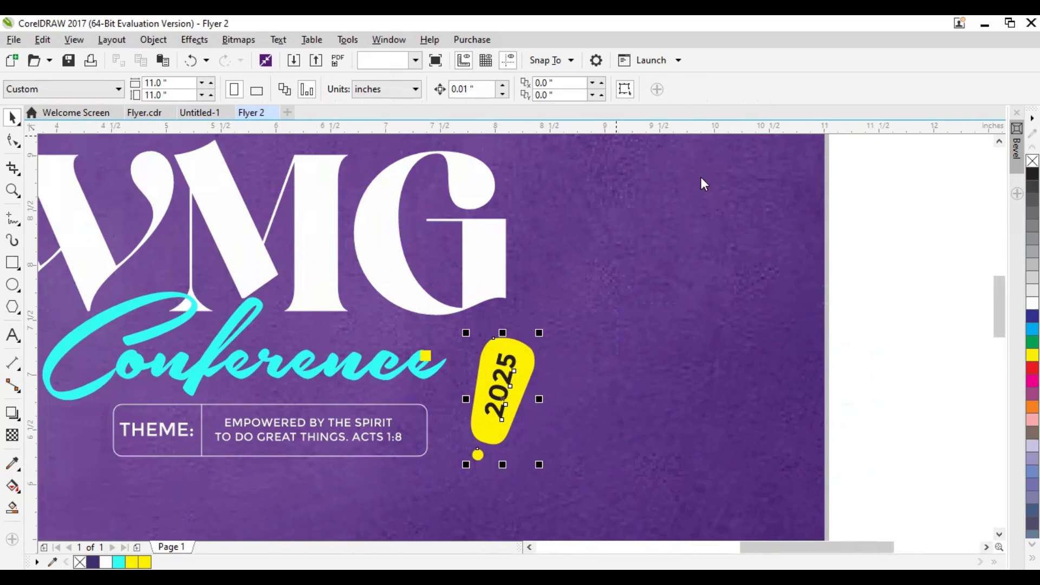
pyautogui.click(686, 90)
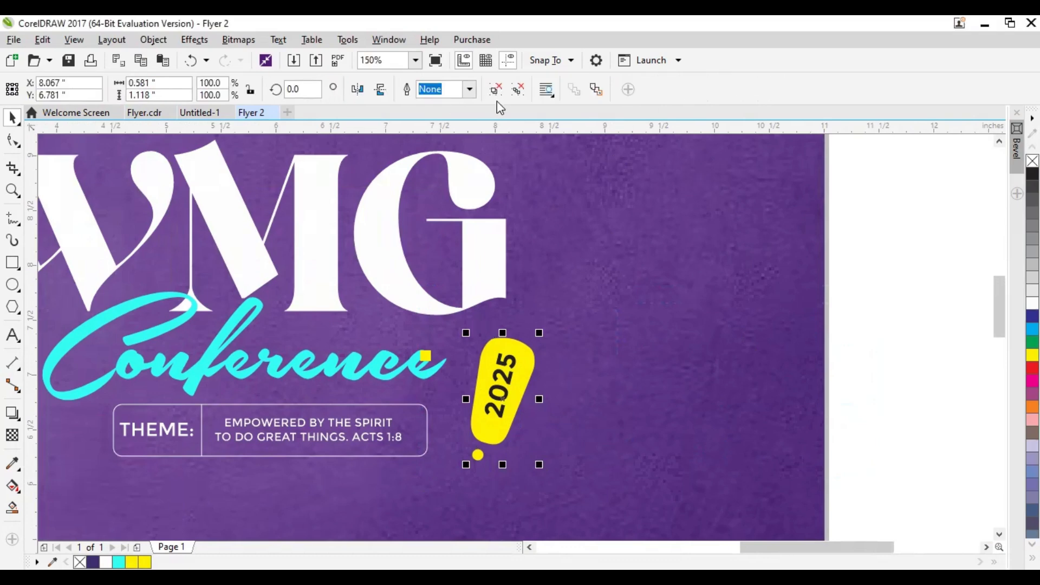
pyautogui.click(603, 411)
pyautogui.moveTo(502, 406); pyautogui.dragTo(527, 388)
pyautogui.hotkey('ctrl', 'z')
# Group the theme box's rounded frame, divider line and texts into one object
pyautogui.scroll(-4, 510, 398)
pyautogui.scroll(2, 514, 347)
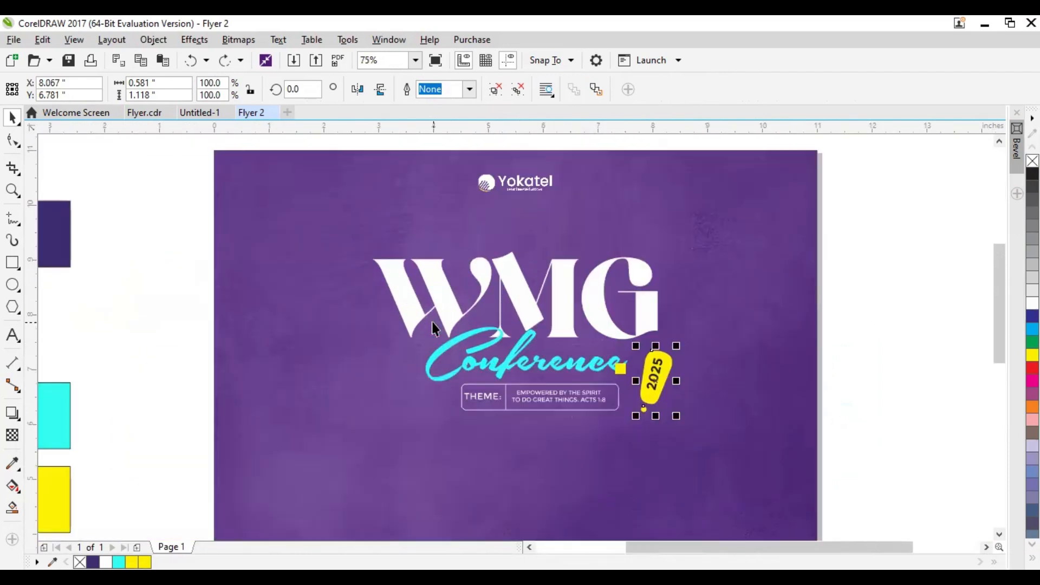
pyautogui.moveTo(514, 341); pyautogui.dragTo(501, 332)
pyautogui.click(176, 327)
pyautogui.moveTo(146, 326); pyautogui.dragTo(601, 382)
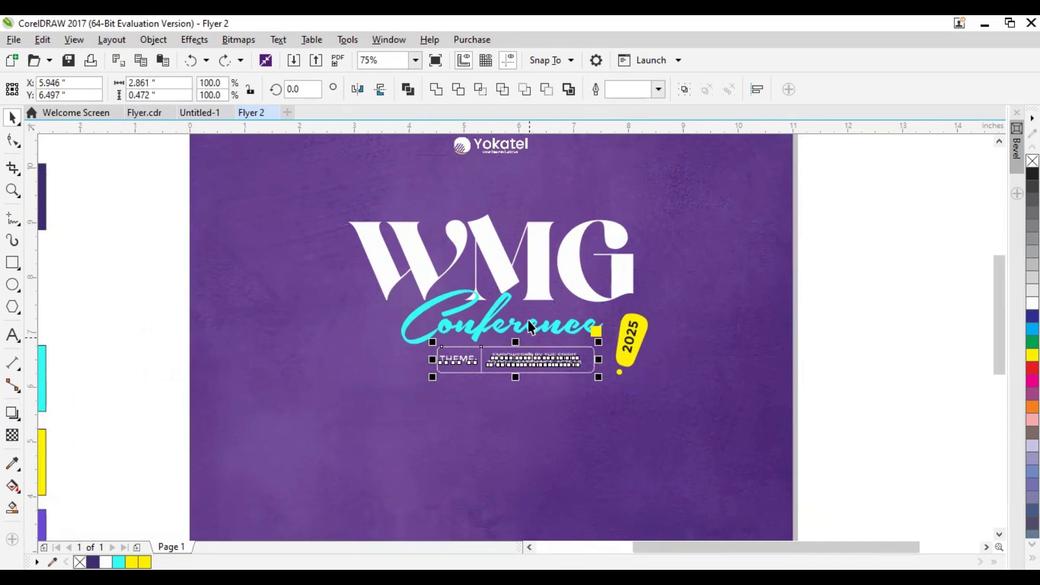
pyautogui.click(686, 90)
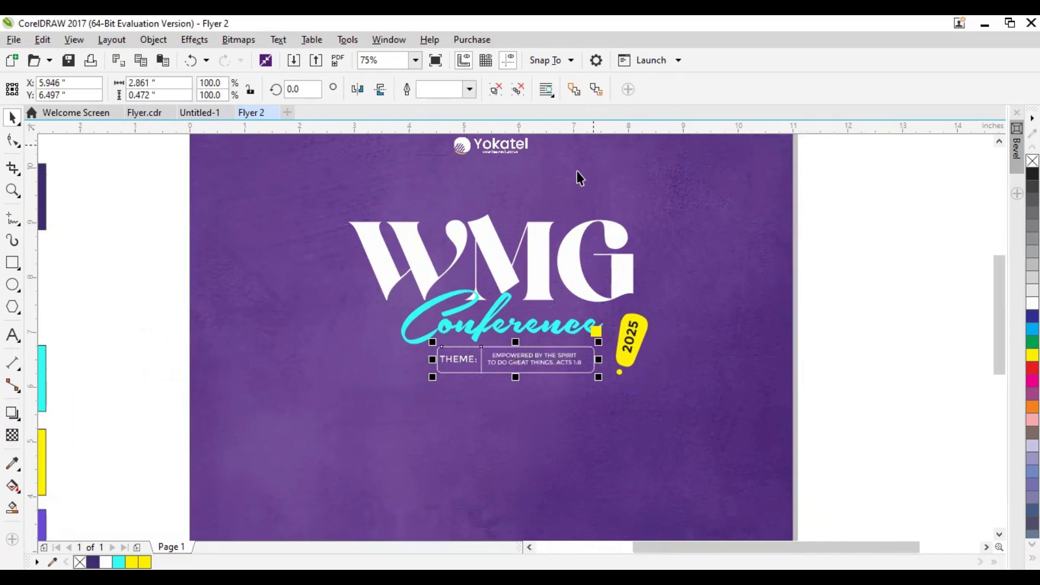
# Tighten the title layout by nudging Conference right, the theme box up and left, and the 2025 accent up and left
pyautogui.click(52, 356)
pyautogui.moveTo(503, 328); pyautogui.dragTo(510, 328)
pyautogui.moveTo(492, 363); pyautogui.dragTo(515, 369)
pyautogui.moveTo(628, 341); pyautogui.dragTo(623, 331)
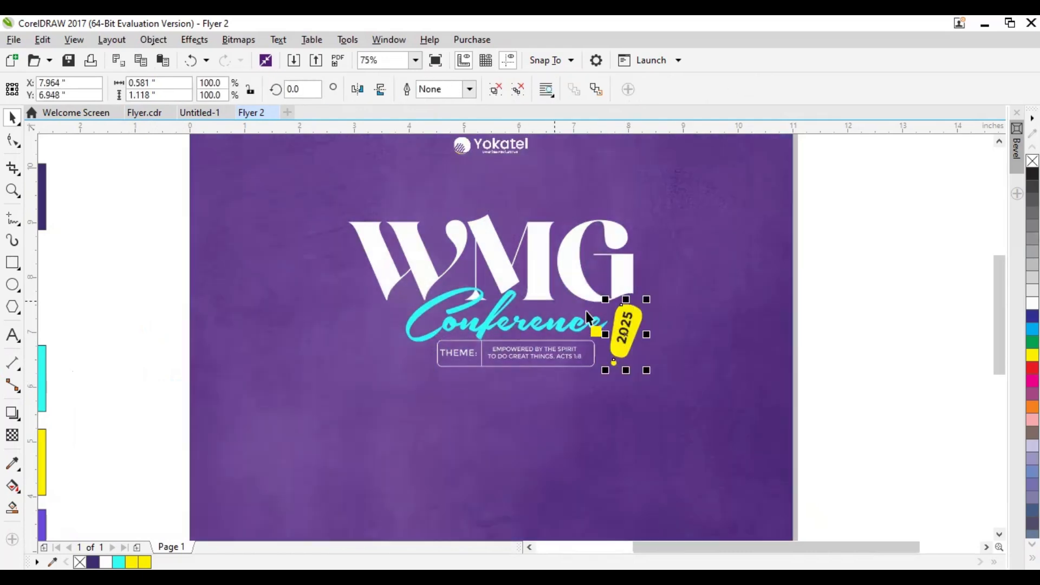
pyautogui.click(373, 244)
pyautogui.click(555, 346)
pyautogui.moveTo(556, 343); pyautogui.dragTo(551, 344)
# Enlarge the WMG title slightly, keeping its proportions and its lower-left corner in place
pyautogui.click(631, 281)
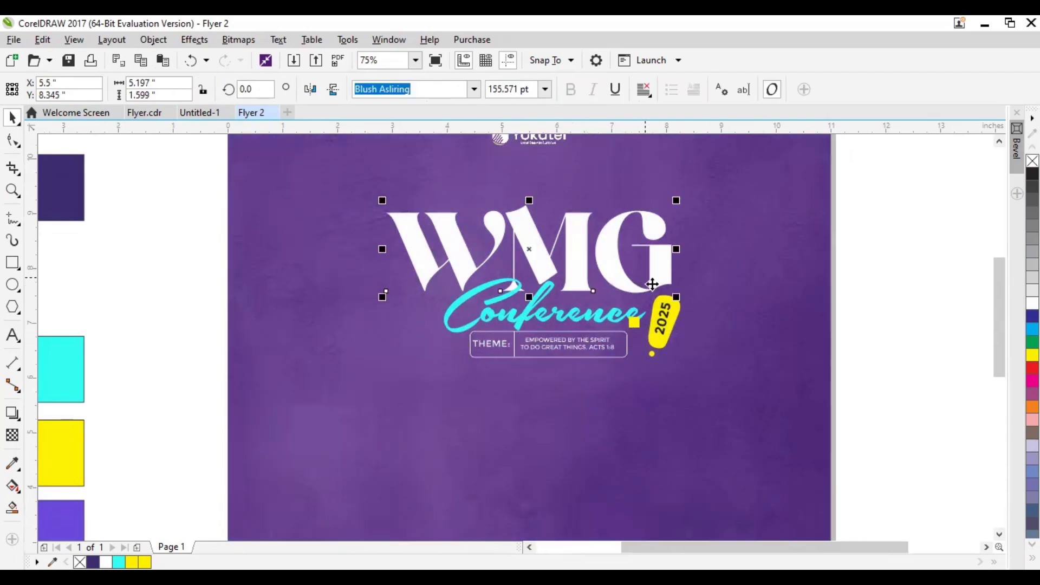
pyautogui.moveTo(652, 269); pyautogui.dragTo(532, 356)
pyautogui.moveTo(561, 284); pyautogui.dragTo(581, 278)
pyautogui.moveTo(593, 407); pyautogui.dragTo(614, 383)
pyautogui.click(771, 383)
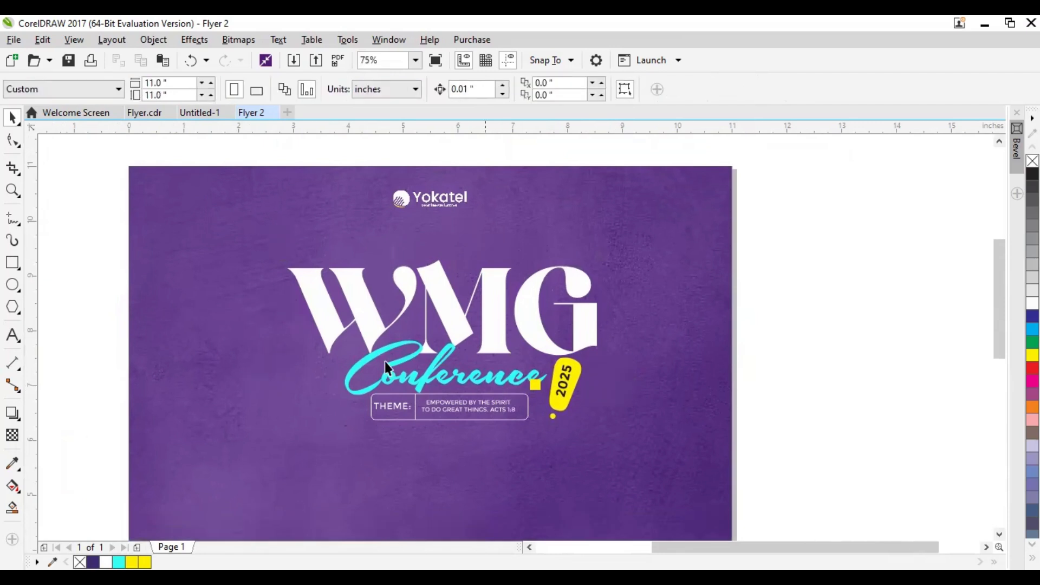
# Draw a small freehand wavy curve about 0.46 inch wide to the right of the G and set its outline to 1.0 pt
pyautogui.moveTo(260, 347); pyautogui.dragTo(295, 352)
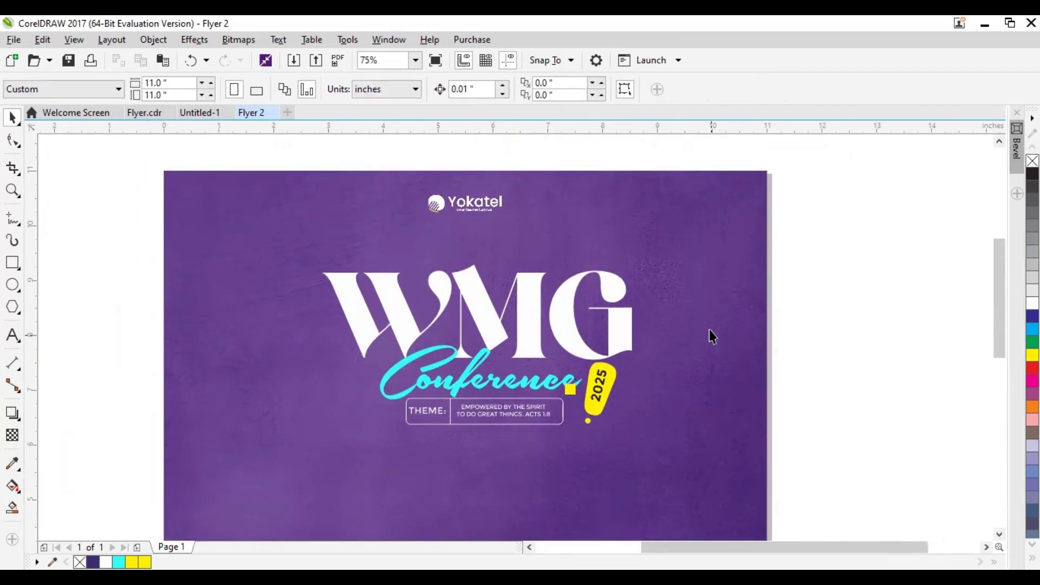
pyautogui.click(10, 224)
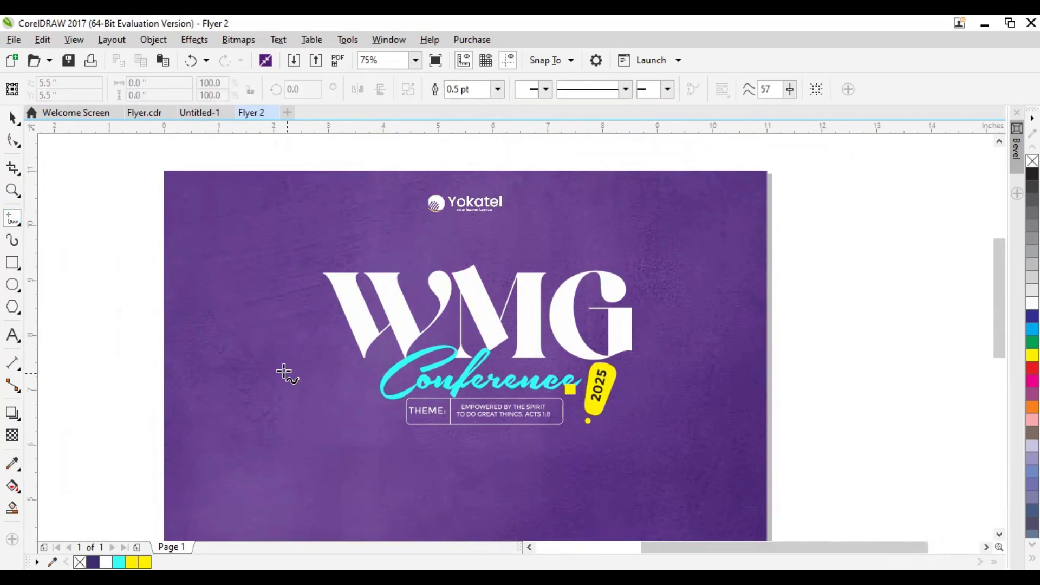
pyautogui.scroll(5, 520, 379)
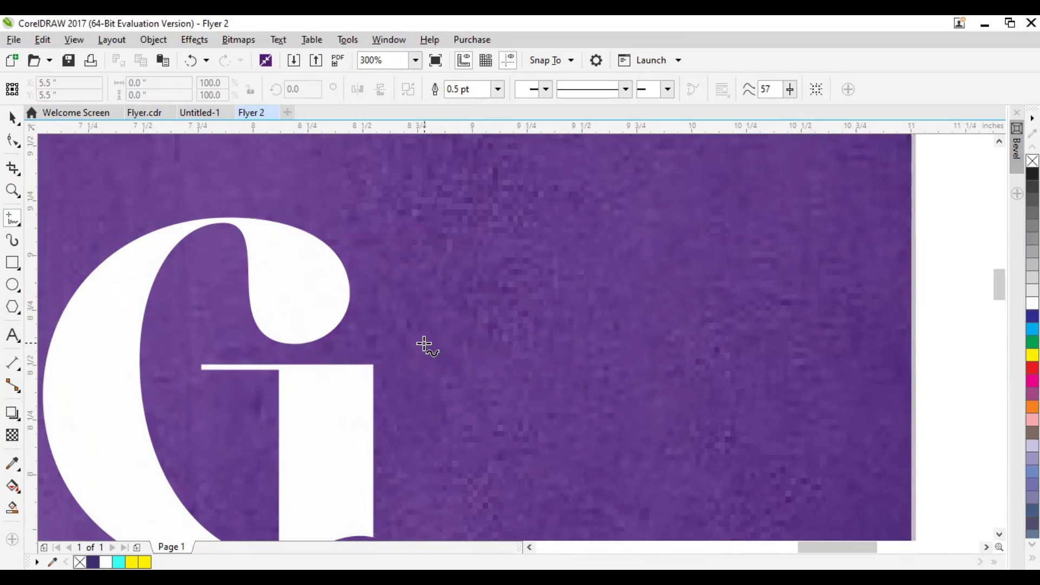
pyautogui.moveTo(421, 350)
pyautogui.mouseDown()
pyautogui.moveTo(448, 345)
pyautogui.moveTo(457, 365)
pyautogui.moveTo(484, 368)
pyautogui.moveTo(508, 345)
pyautogui.moveTo(601, 374)
pyautogui.moveTo(646, 321)
pyautogui.moveTo(609, 331)
pyautogui.moveTo(687, 374)
pyautogui.mouseUp()
pyautogui.hotkey('ctrl', 'z')
pyautogui.moveTo(432, 362)
pyautogui.mouseDown()
pyautogui.moveTo(503, 359)
pyautogui.moveTo(547, 333)
pyautogui.moveTo(558, 311)
pyautogui.mouseUp()
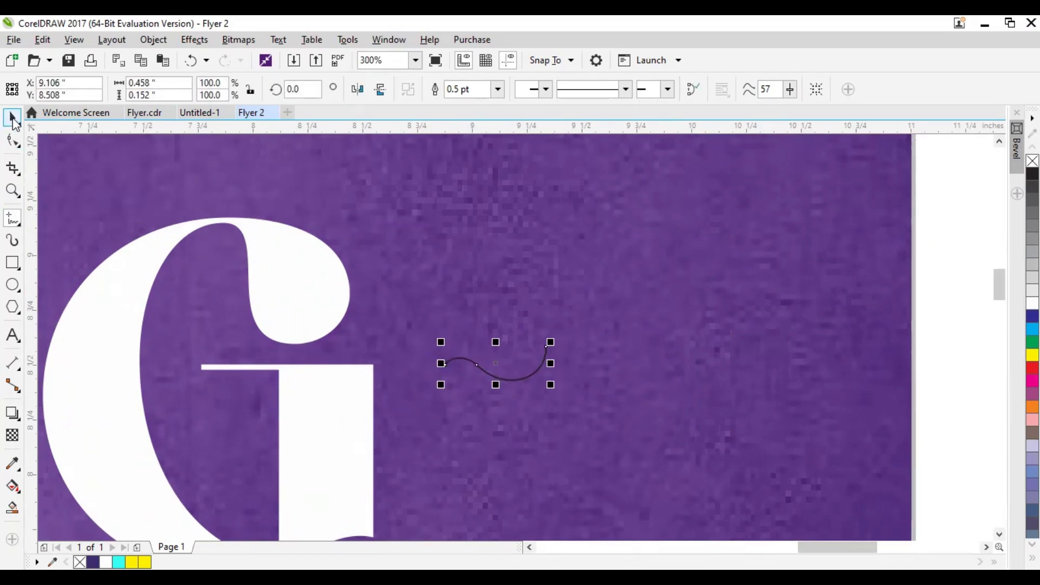
pyautogui.click(15, 123)
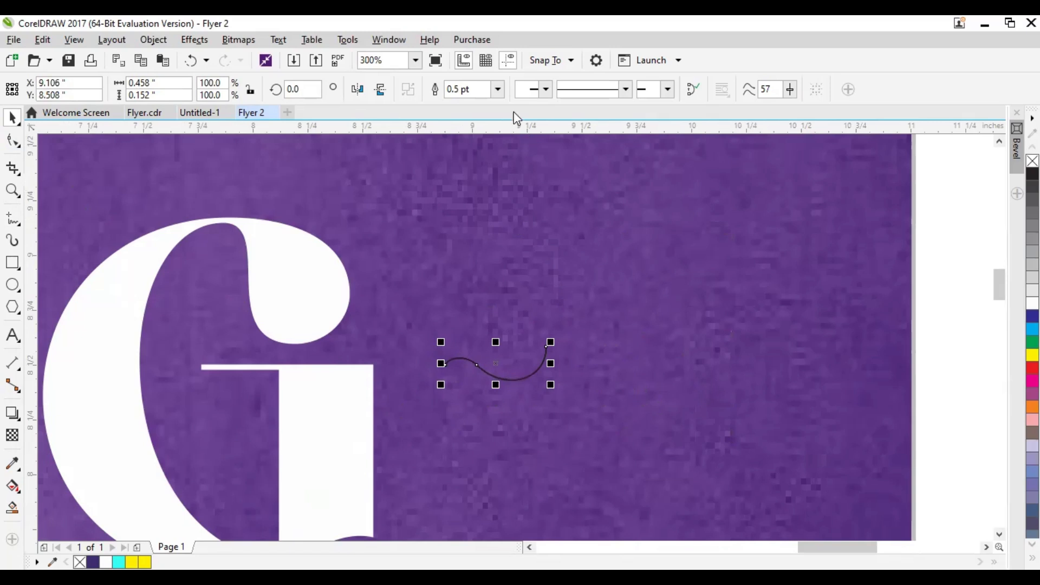
pyautogui.click(497, 91)
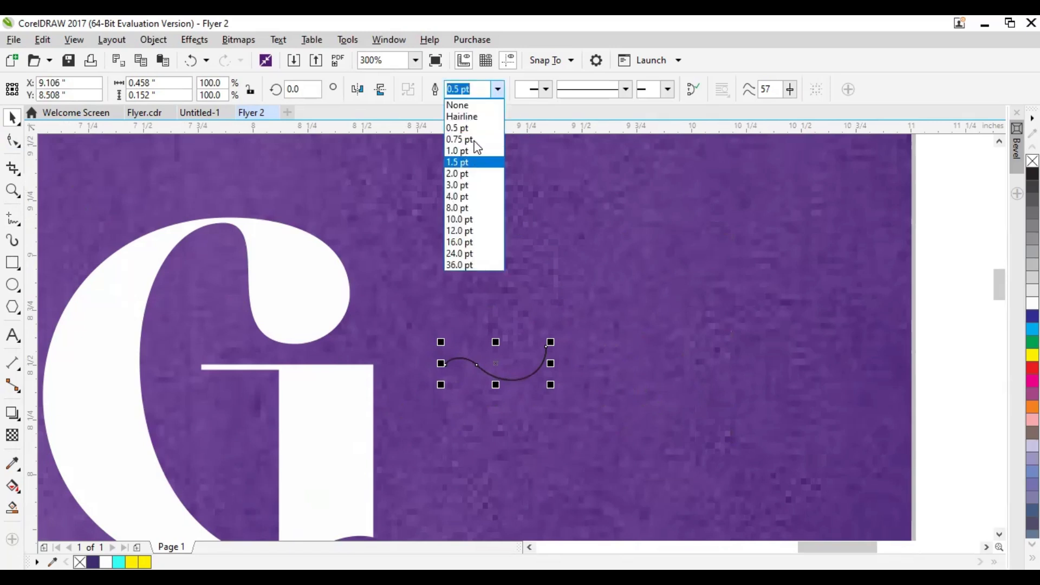
pyautogui.click(474, 149)
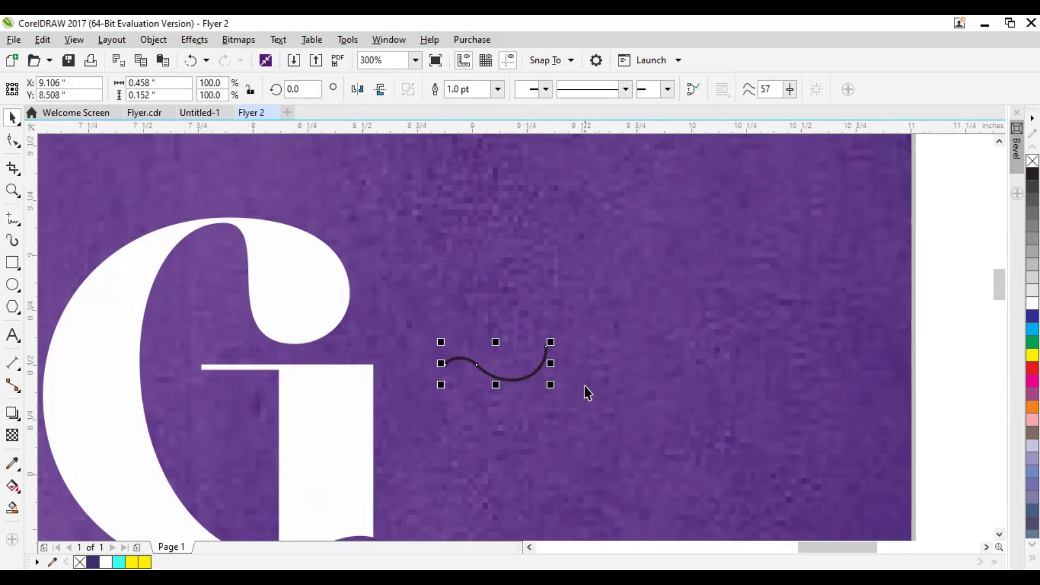
# Duplicate the wavy curve just below the original and stretch the copy to about 0.52 inch wide
pyautogui.moveTo(583, 389); pyautogui.dragTo(590, 372)
pyautogui.scroll(-2, 531, 399)
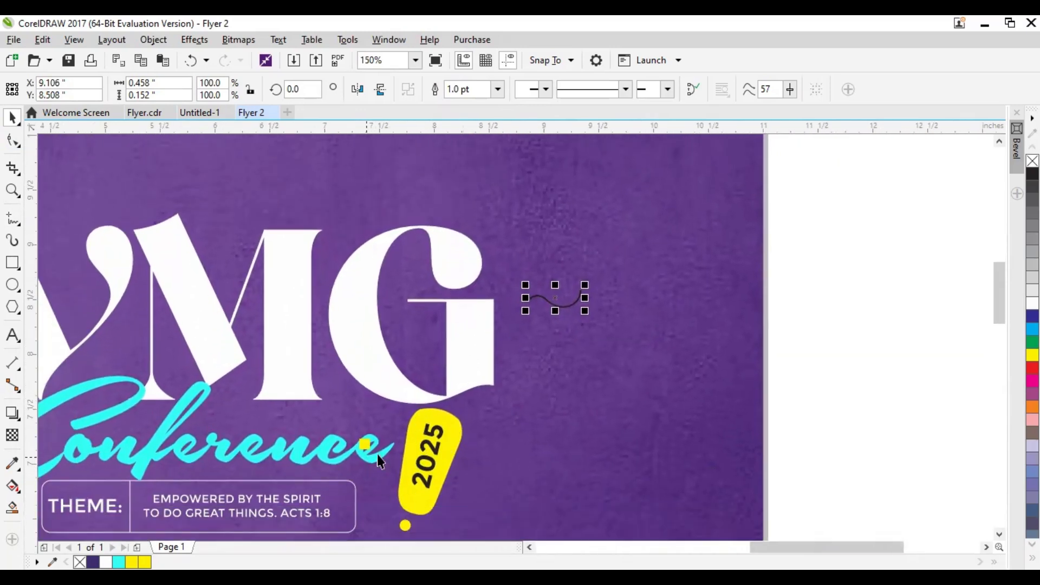
pyautogui.scroll(2, 591, 303)
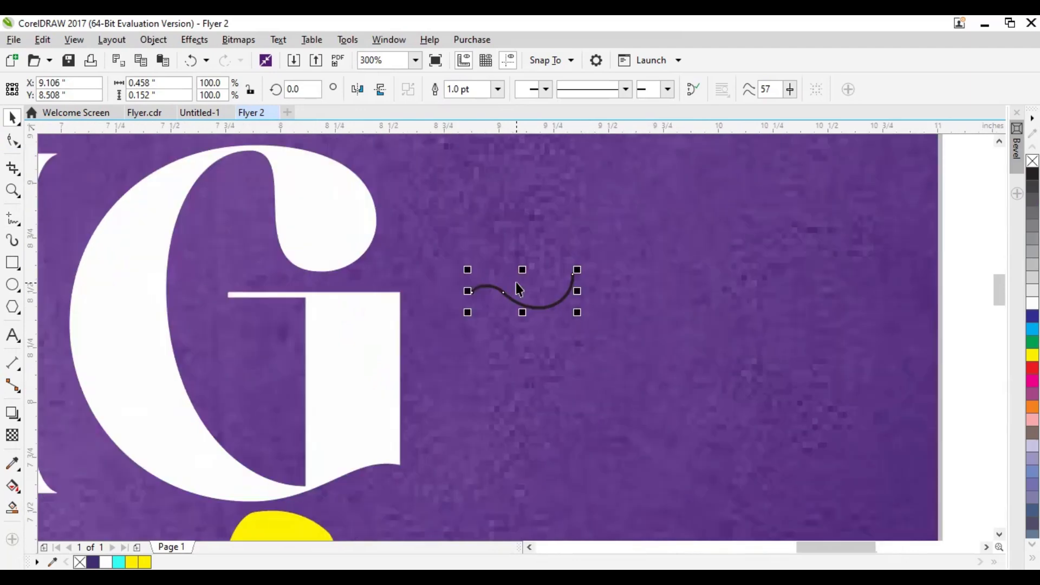
pyautogui.moveTo(518, 291); pyautogui.dragTo(591, 317)
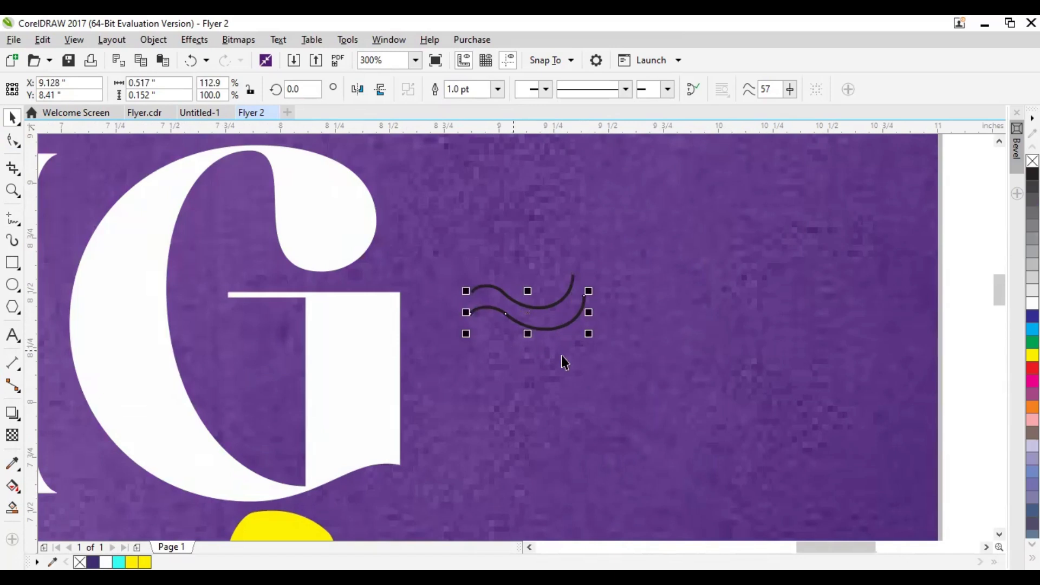
pyautogui.click(595, 356)
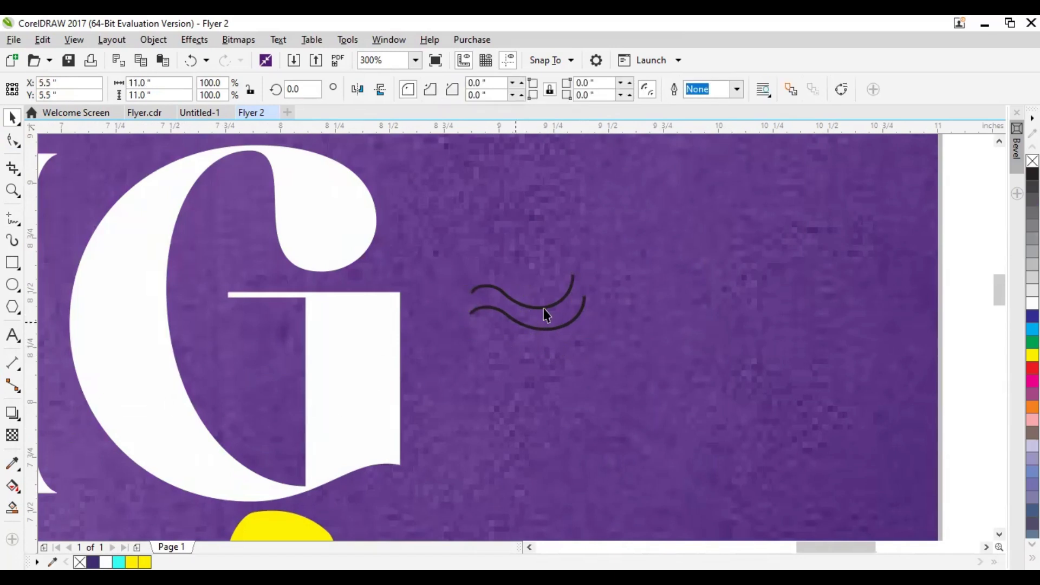
# Sample the yellow of the 2025 accent and apply it to the lower wavy curve's outline
pyautogui.click(12, 465)
pyautogui.click(262, 522)
pyautogui.scroll(3, 476, 385)
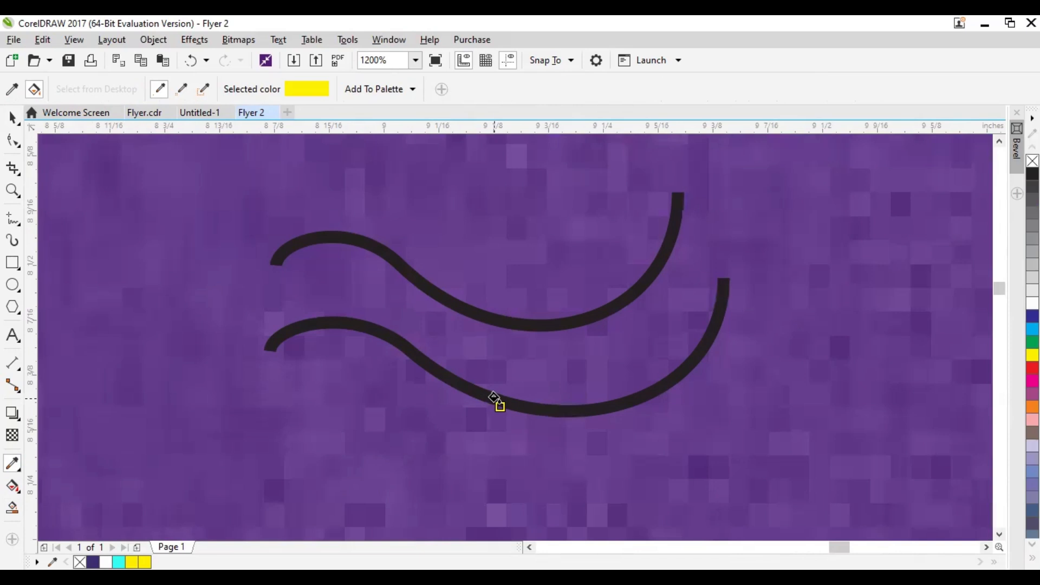
pyautogui.click(503, 400)
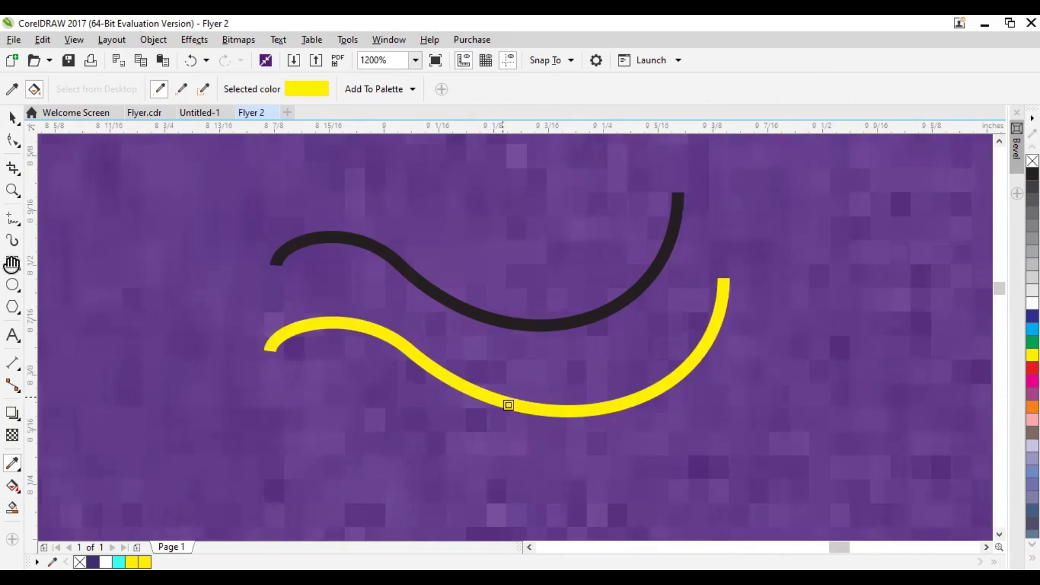
pyautogui.scroll(-3, 532, 251)
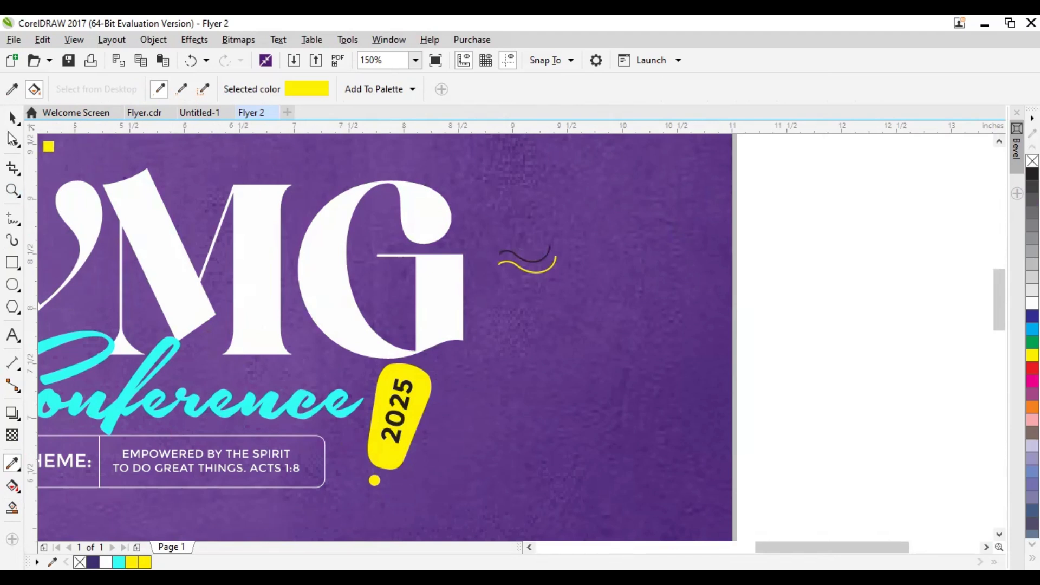
# Sample the cyan (#30FEF1) of the Conference lettering and apply it to the upper wavy curve's outline
pyautogui.click(12, 117)
pyautogui.click(12, 464)
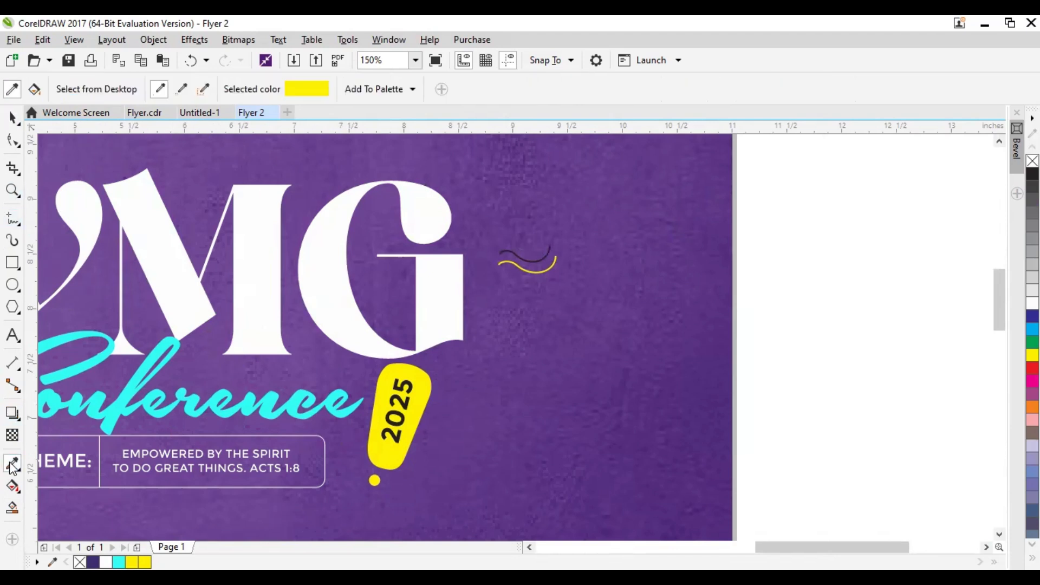
pyautogui.click(348, 402)
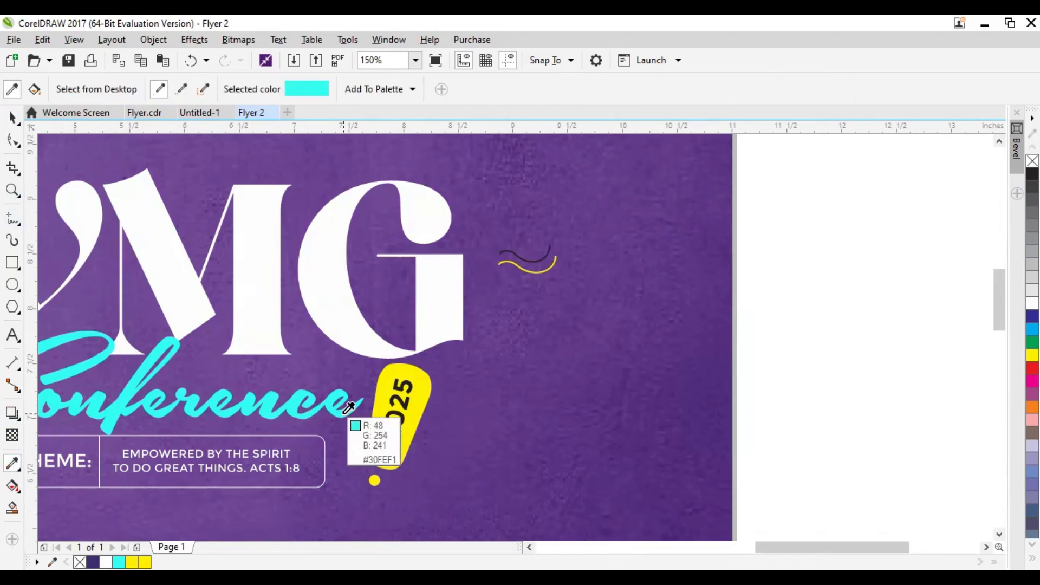
pyautogui.scroll(4, 537, 262)
pyautogui.click(513, 278)
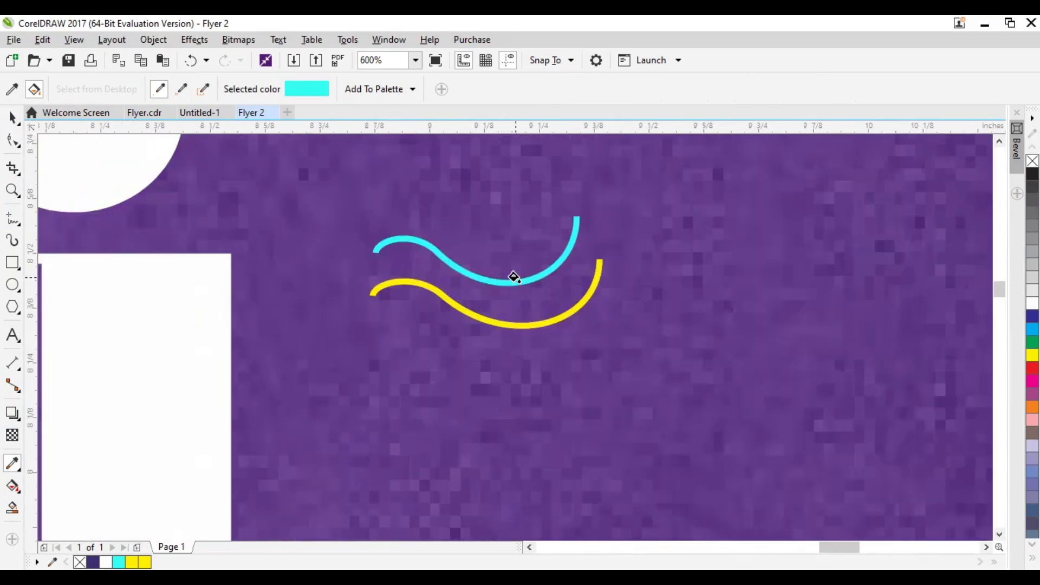
pyautogui.scroll(-6, 197, 239)
# Select both wavy curves and set their outline width to 2.0 pt
pyautogui.click(12, 116)
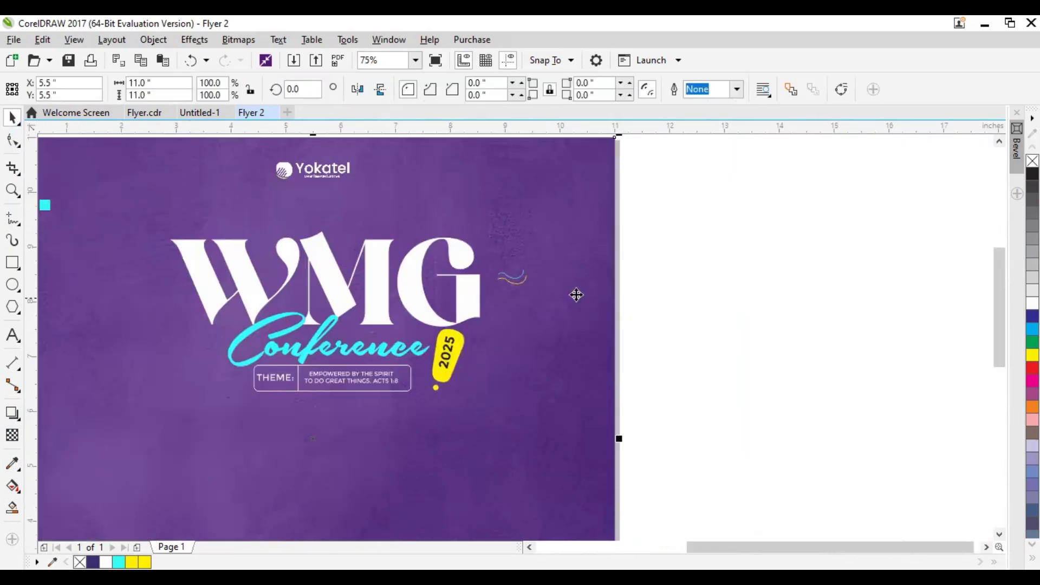
pyautogui.moveTo(665, 250); pyautogui.dragTo(467, 285)
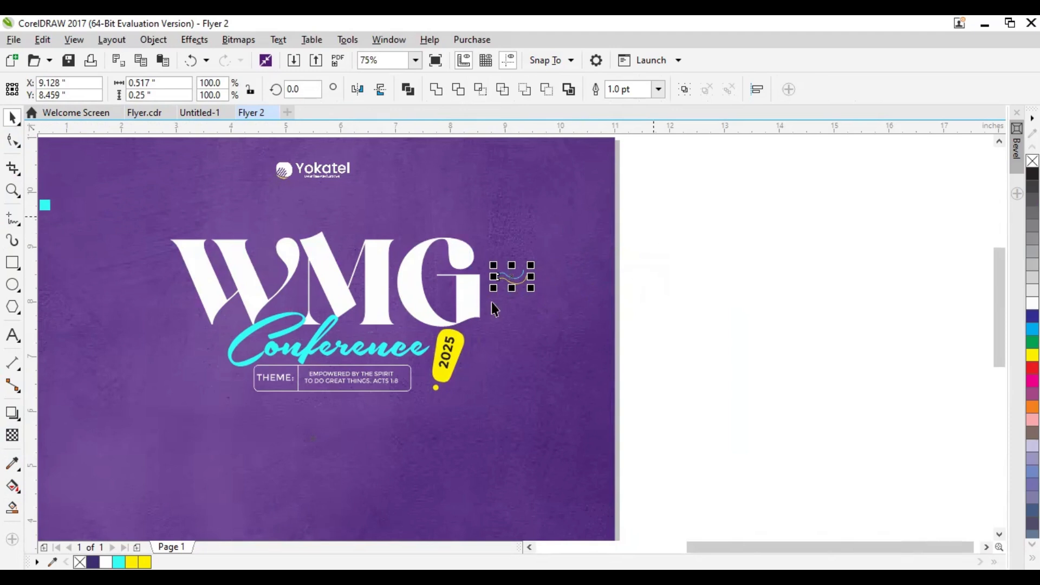
pyautogui.scroll(2, 548, 257)
pyautogui.click(898, 318)
pyautogui.click(442, 315)
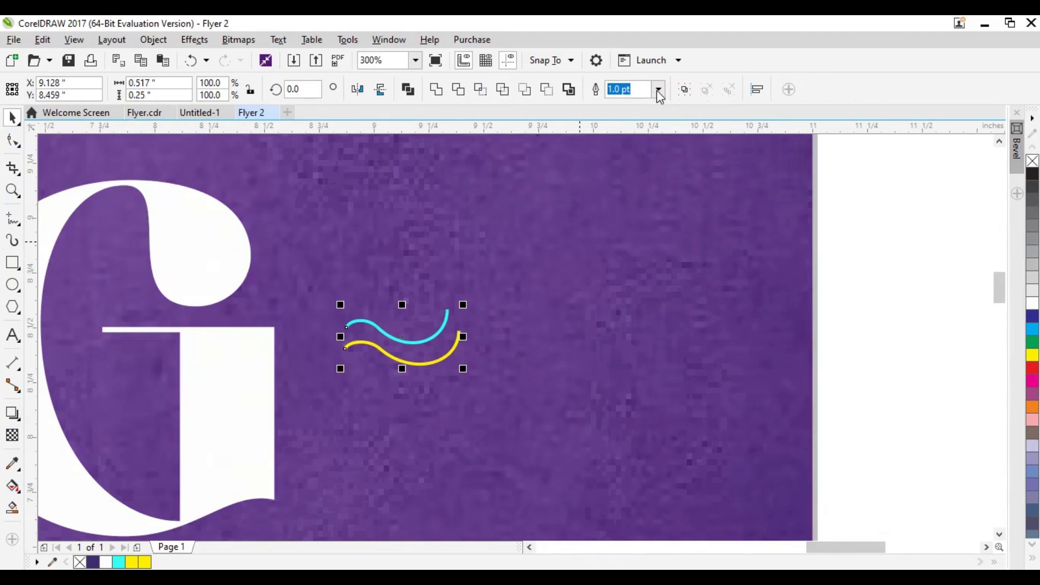
pyautogui.click(658, 91)
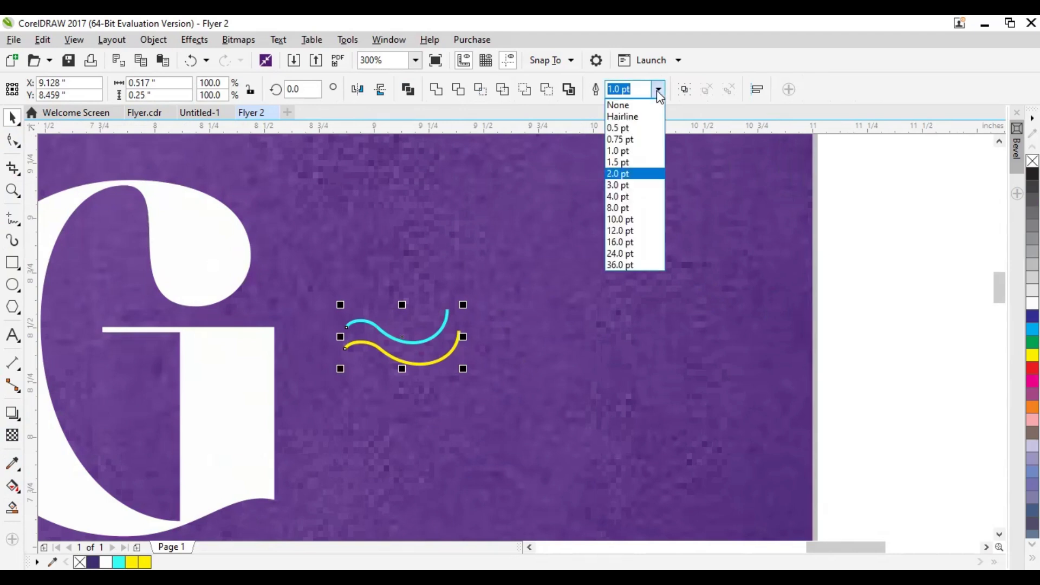
pyautogui.click(623, 173)
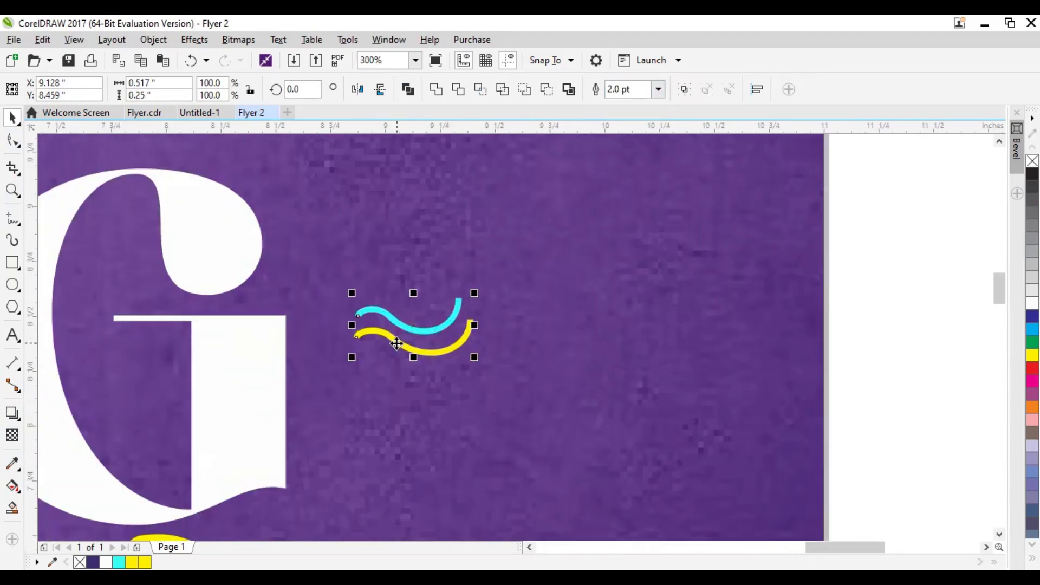
# Group the cyan and yellow wavy curves into one object
pyautogui.click(658, 92)
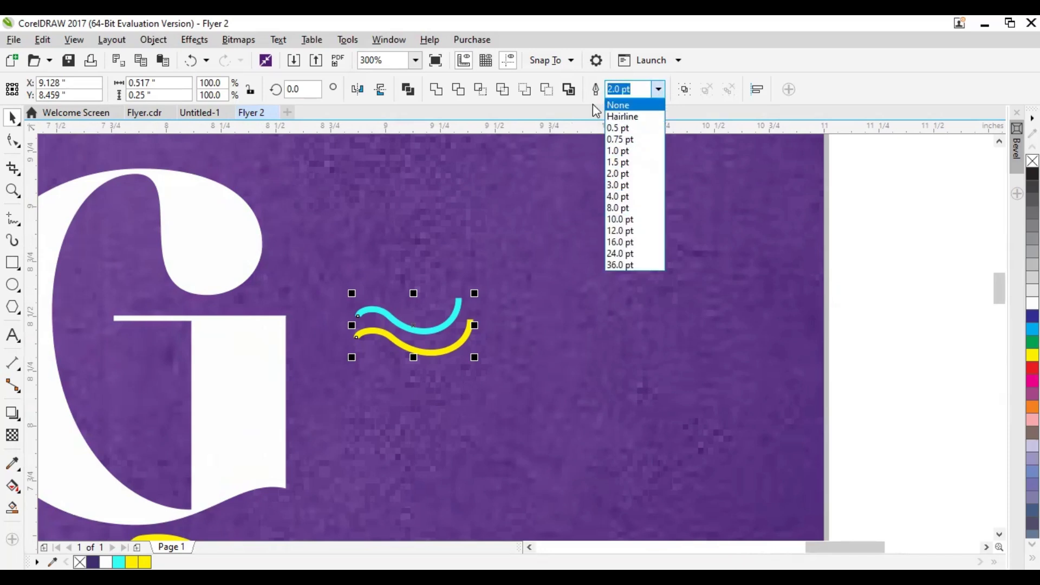
pyautogui.click(599, 90)
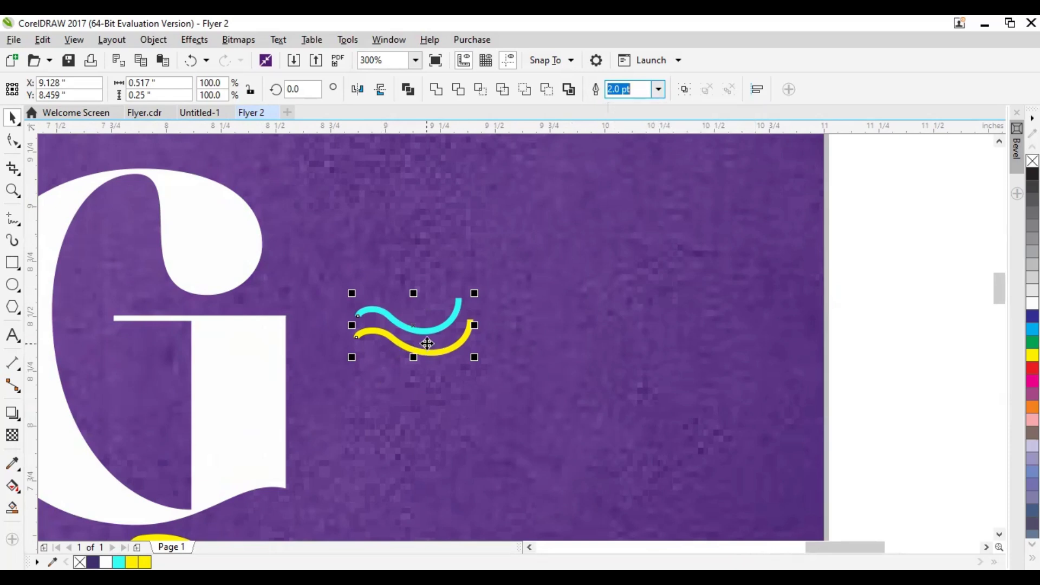
pyautogui.click(687, 91)
pyautogui.scroll(-1, 436, 301)
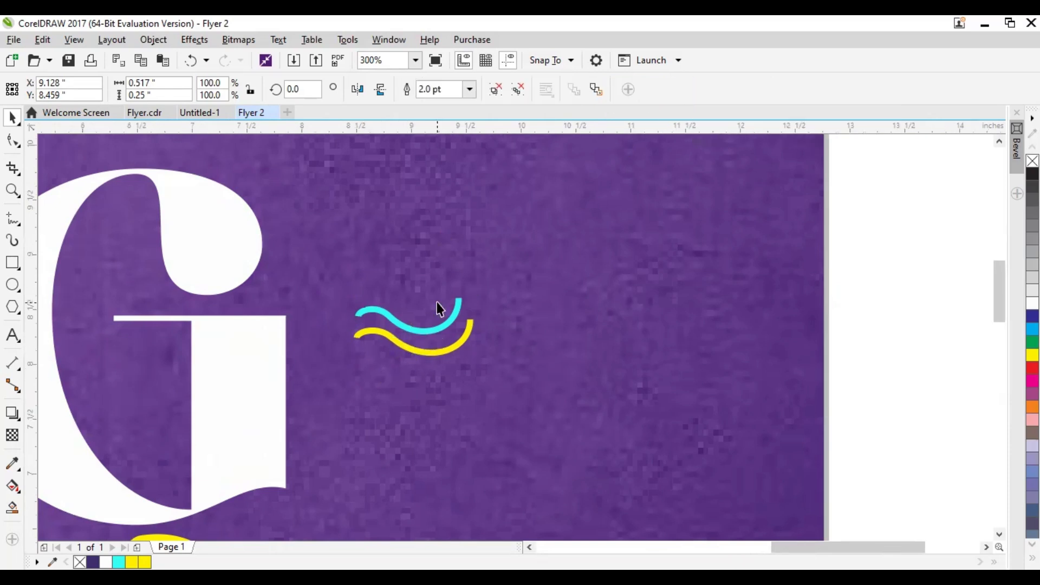
# Copy the grouped curves straight across to the left of the W and mirror the copy horizontally
pyautogui.moveTo(442, 324); pyautogui.dragTo(639, 329)
pyautogui.scroll(-1, 641, 334)
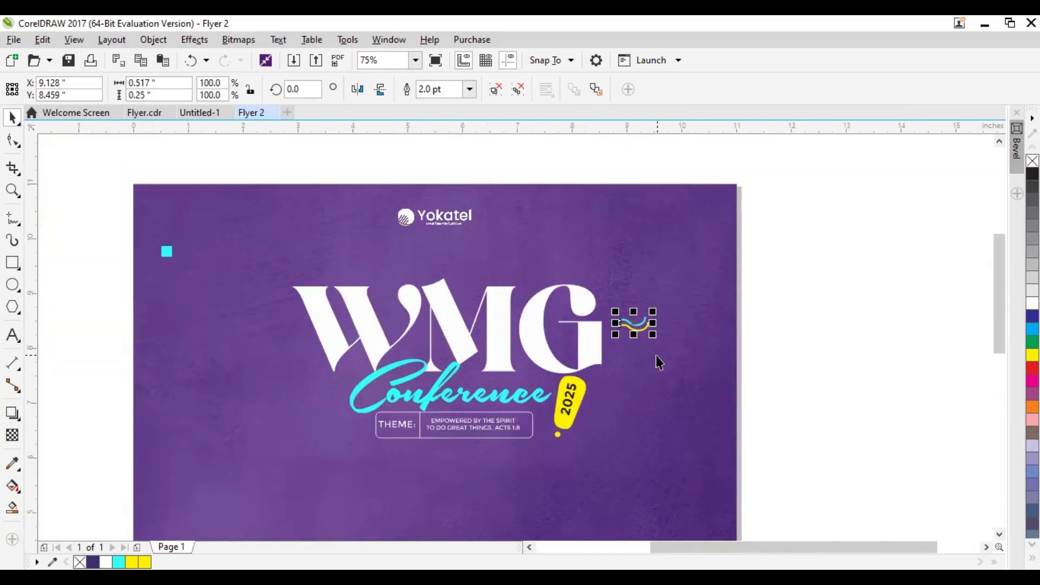
pyautogui.moveTo(638, 336); pyautogui.dragTo(284, 375)
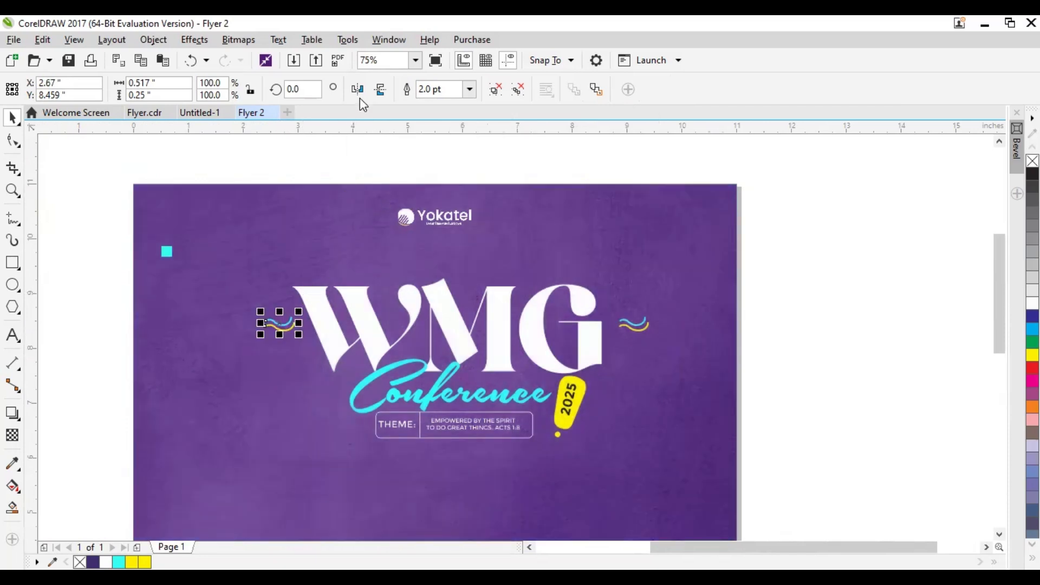
pyautogui.click(358, 90)
pyautogui.click(359, 90)
pyautogui.click(360, 90)
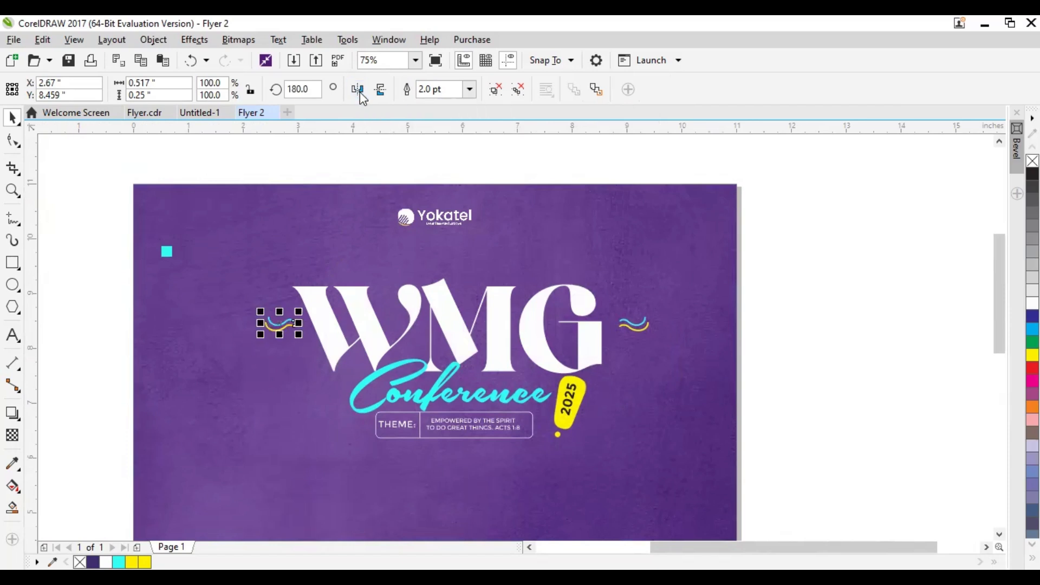
pyautogui.click(375, 158)
# Group the WMG title, Conference, theme box, 2025 accent and both curve pairs, and center the group horizontally on the background
pyautogui.scroll(-3, 412, 380)
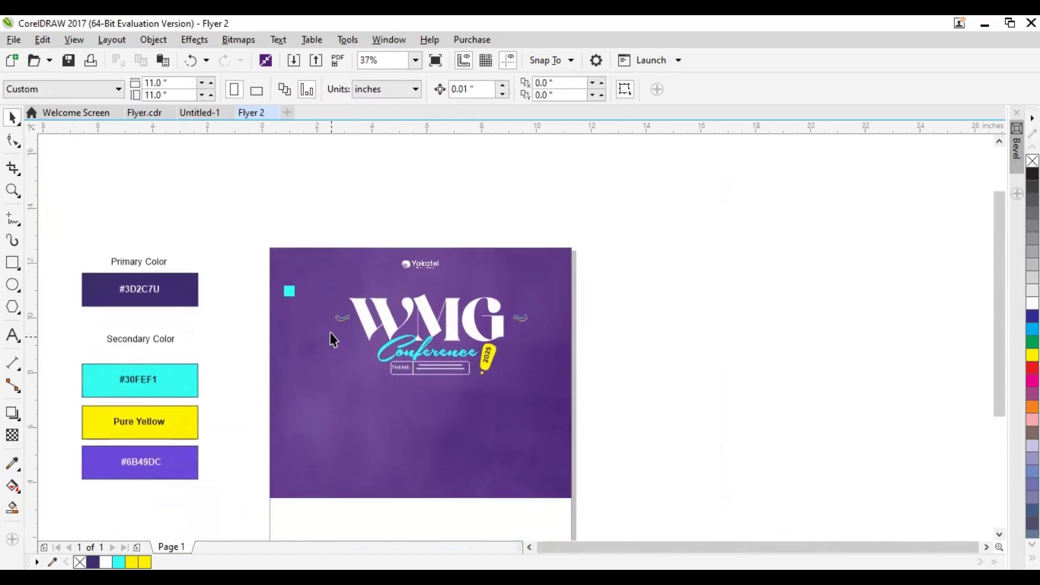
pyautogui.scroll(3, 395, 328)
pyautogui.moveTo(105, 248); pyautogui.dragTo(749, 458)
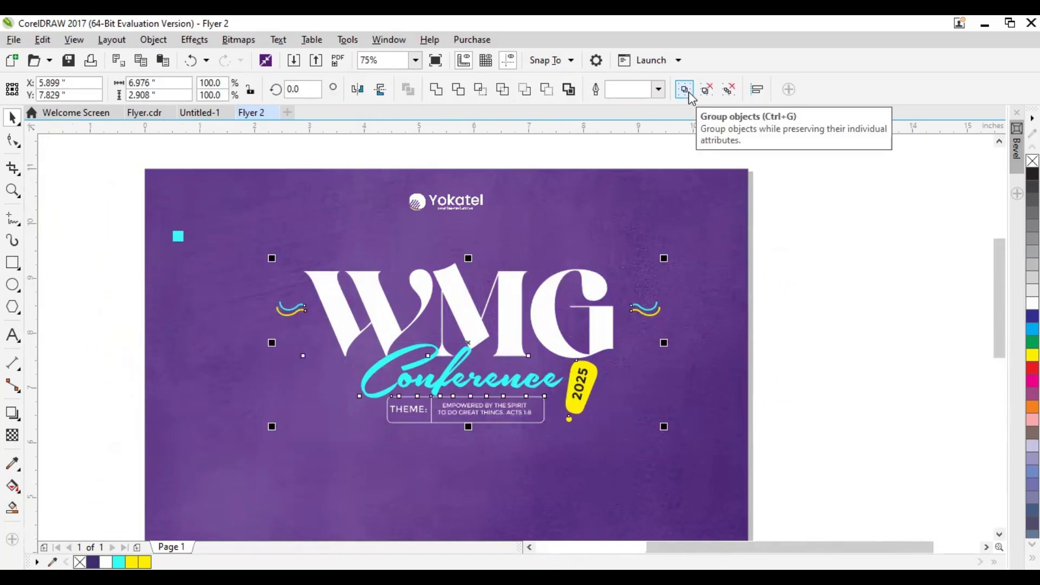
pyautogui.click(688, 91)
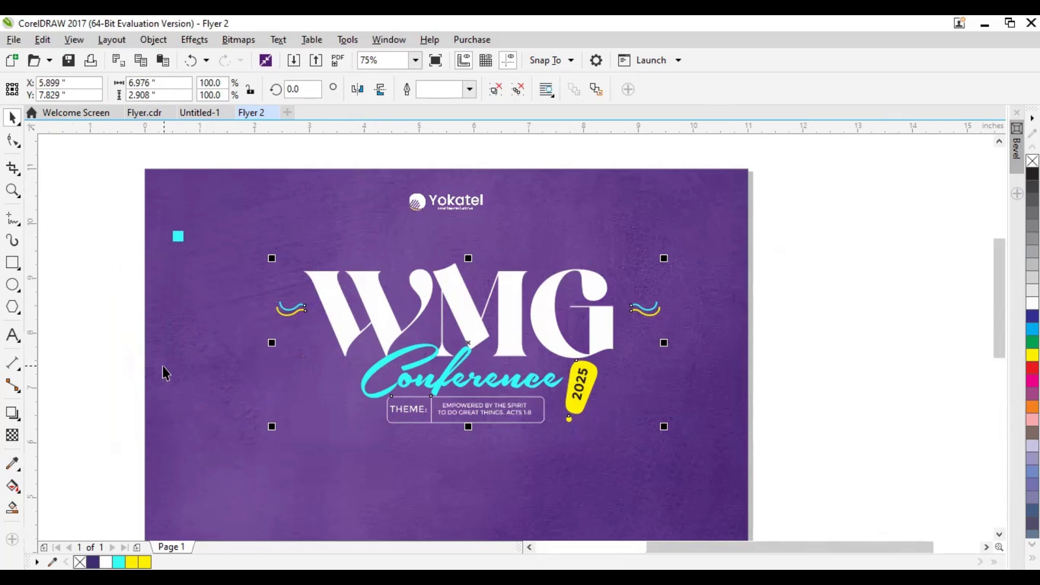
pyautogui.click(178, 327)
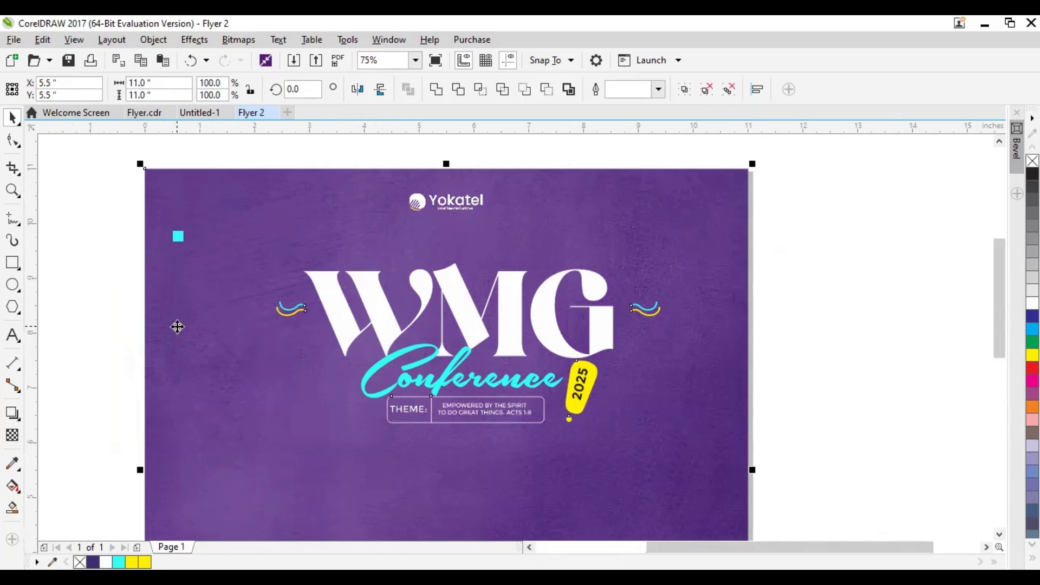
# Enlarge the Yokatel logo proportionally about its center to about 1.73 inches wide
pyautogui.click(426, 218)
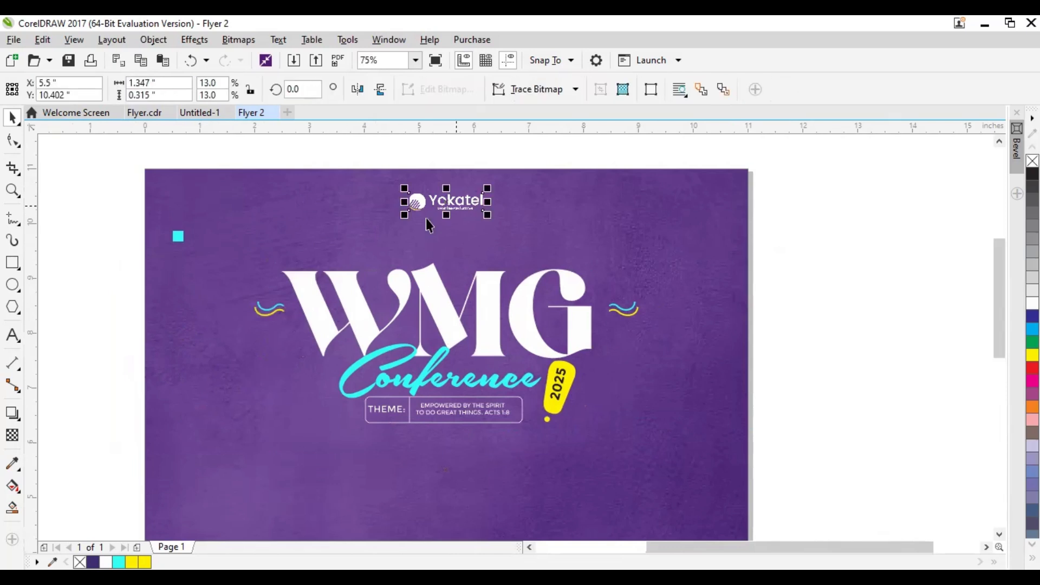
pyautogui.moveTo(488, 215); pyautogui.dragTo(504, 228)
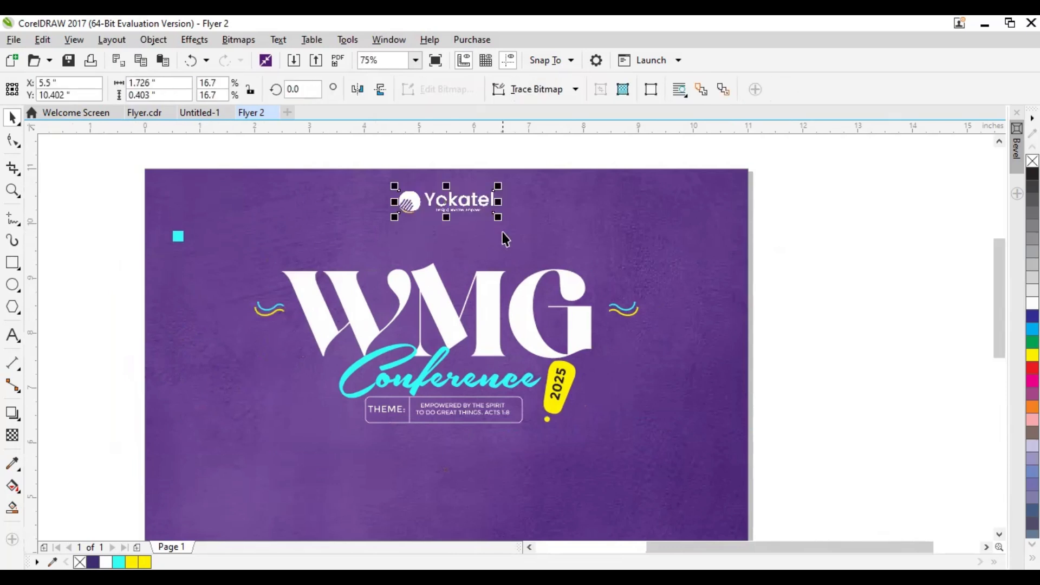
pyautogui.click(456, 406)
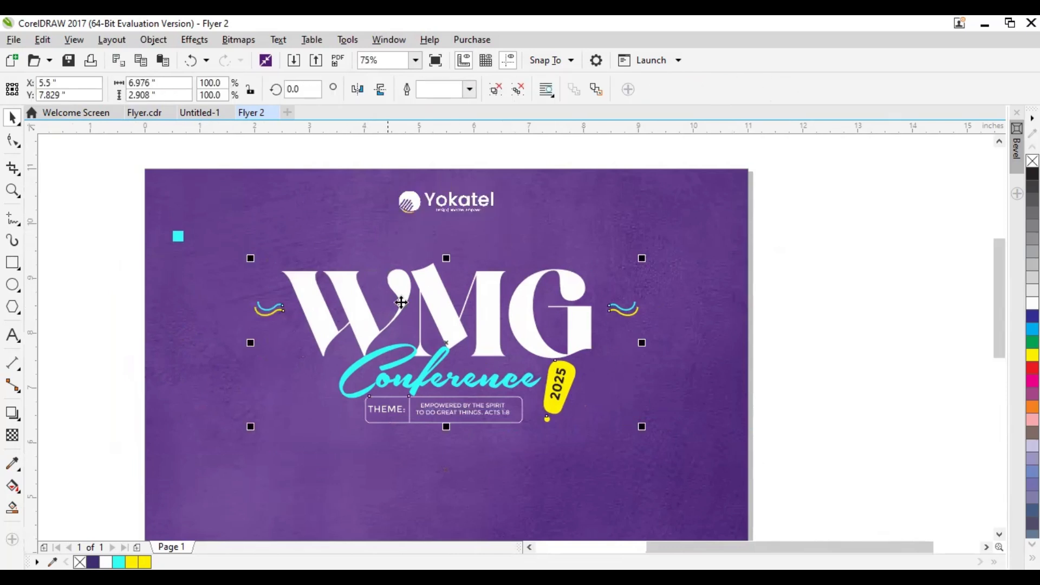
pyautogui.moveTo(424, 287); pyautogui.dragTo(427, 255)
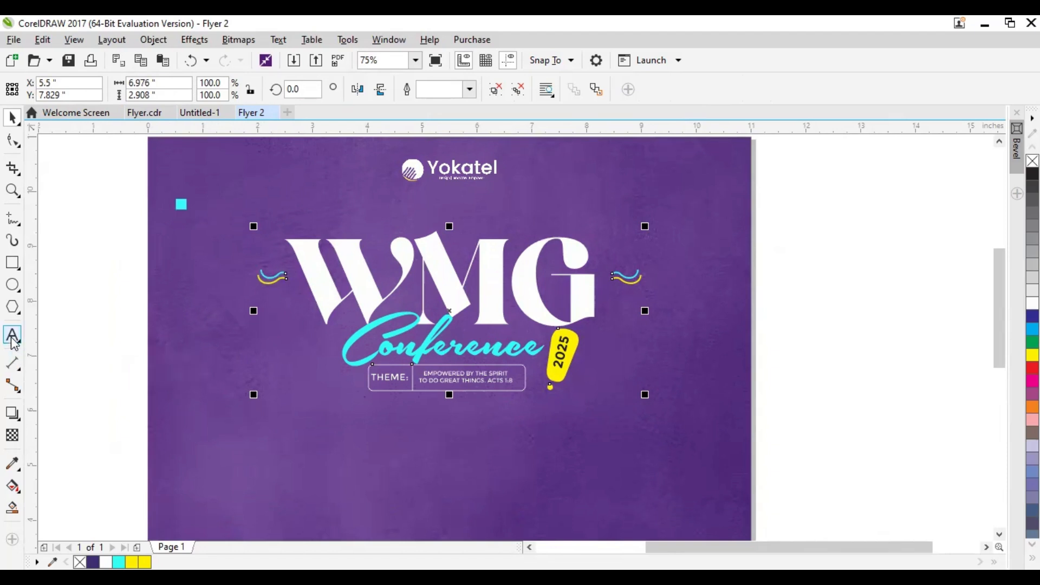
# Add the text "presents" between the Yokatel logo and the WMG title
pyautogui.click(13, 336)
pyautogui.click(440, 217)
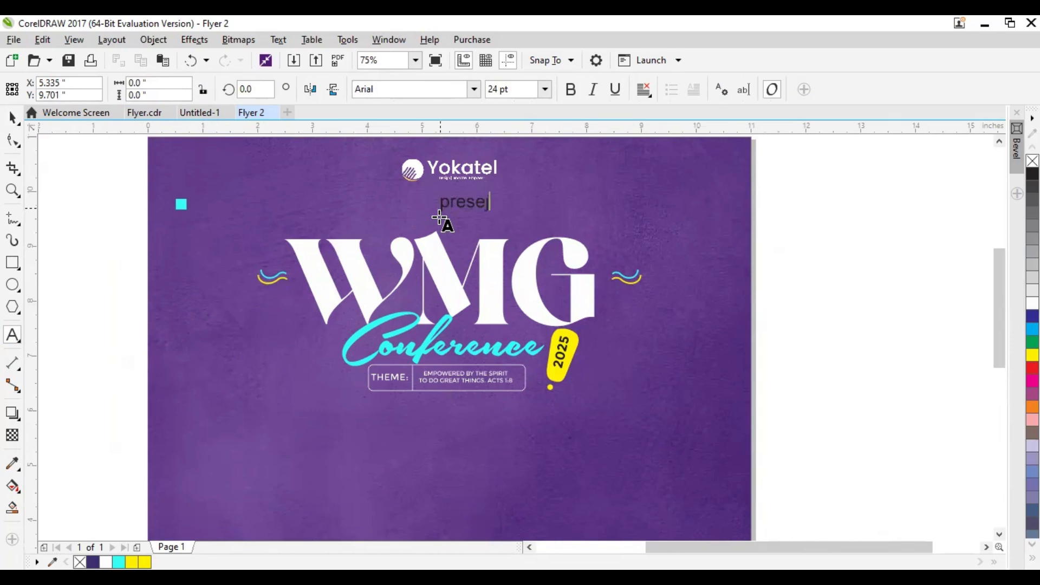
pyautogui.click(12, 118)
pyautogui.moveTo(478, 211); pyautogui.dragTo(471, 217)
# Scale down the "presents" text and set its font size to 9 pt
pyautogui.scroll(2, 444, 224)
pyautogui.moveTo(589, 288); pyautogui.dragTo(460, 298)
pyautogui.moveTo(521, 90); pyautogui.dragTo(487, 95)
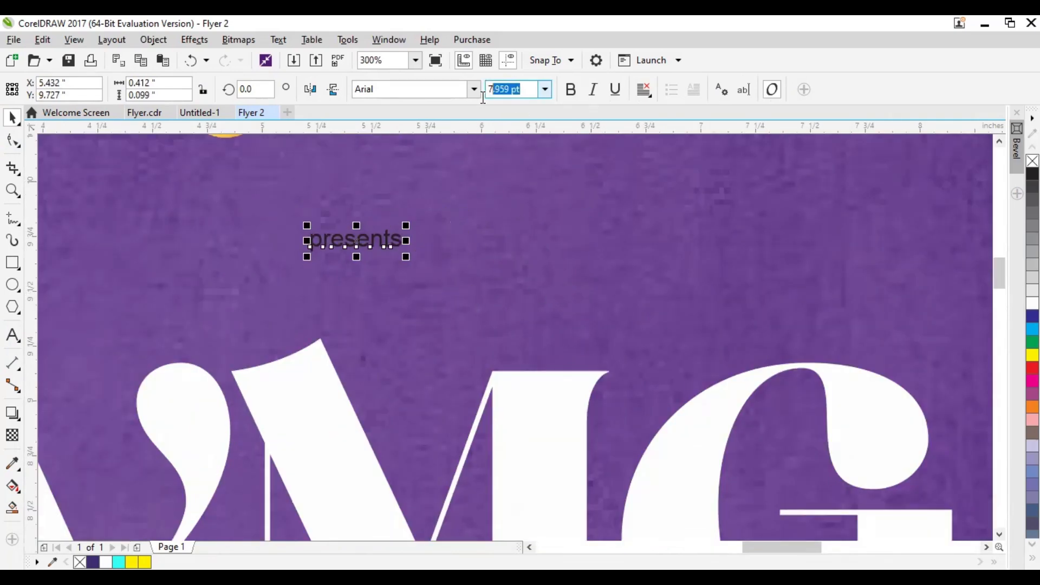
pyautogui.write('9')
pyautogui.press('Return')
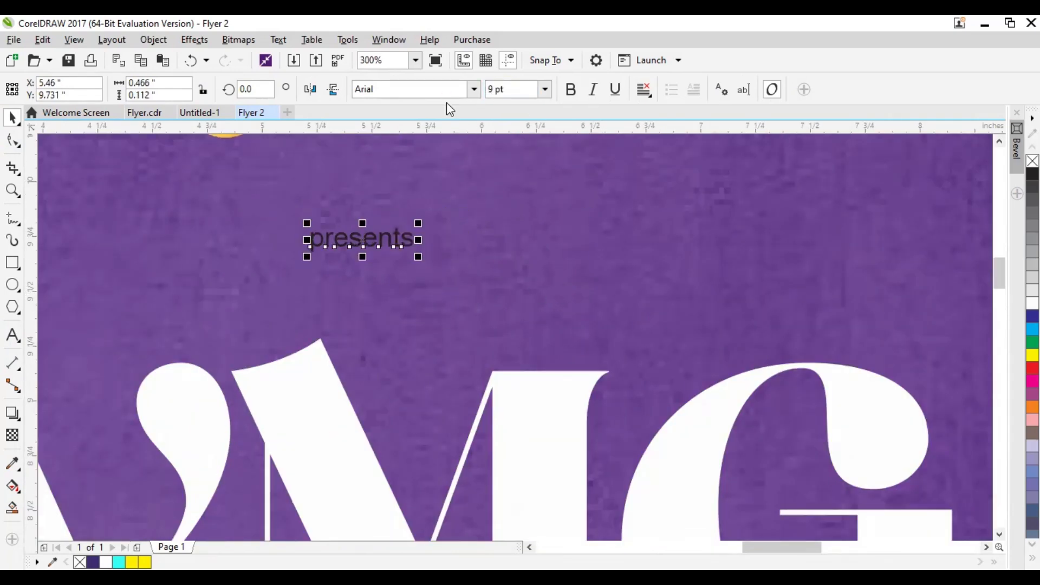
# Widen the letter spacing of "presents" until the word is about 1.13 inches wide
pyautogui.click(13, 142)
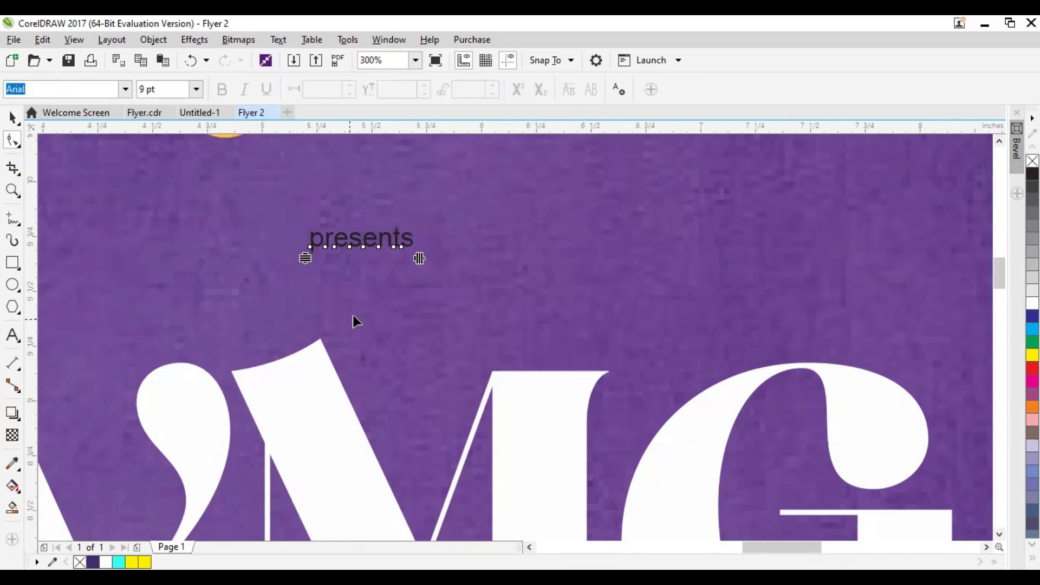
pyautogui.scroll(2, 331, 262)
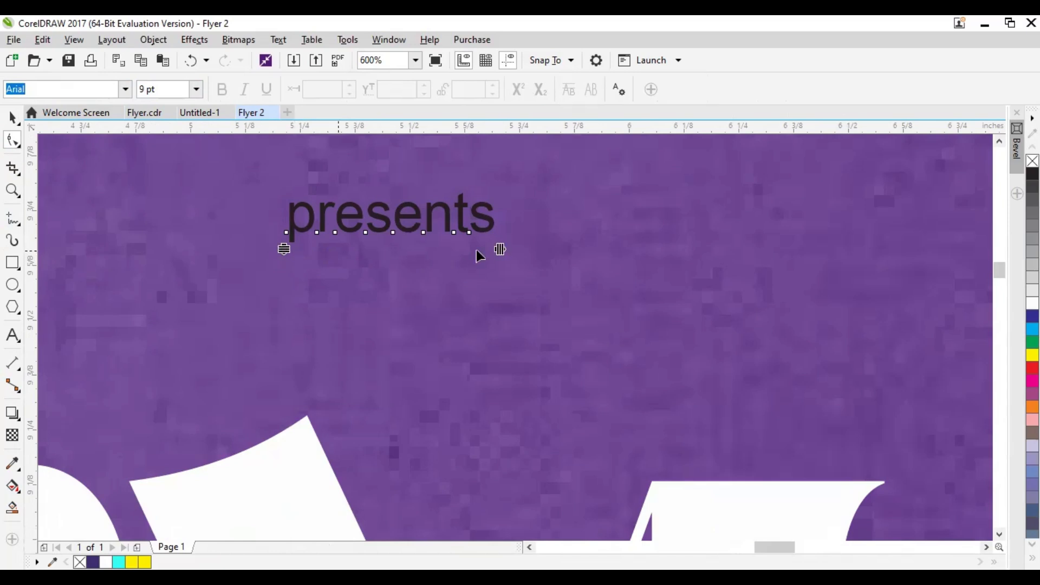
pyautogui.moveTo(500, 249); pyautogui.dragTo(903, 358)
pyautogui.scroll(-2, 412, 203)
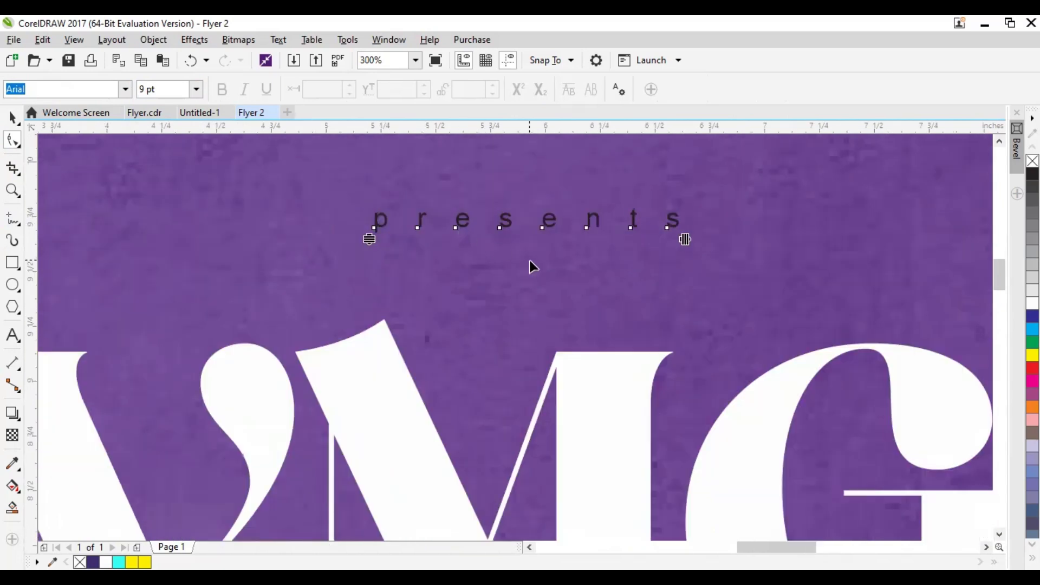
pyautogui.moveTo(625, 308); pyautogui.dragTo(563, 314)
pyautogui.scroll(-1, 491, 313)
pyautogui.click(12, 118)
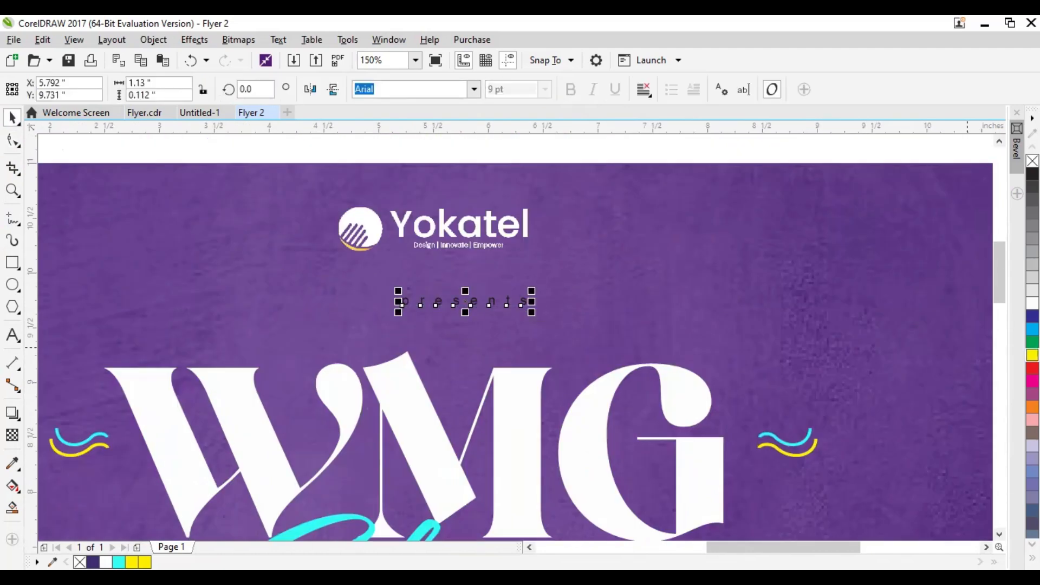
# Color the "presents" text yellow and set its font size to 12 pt
pyautogui.scroll(-1, 558, 323)
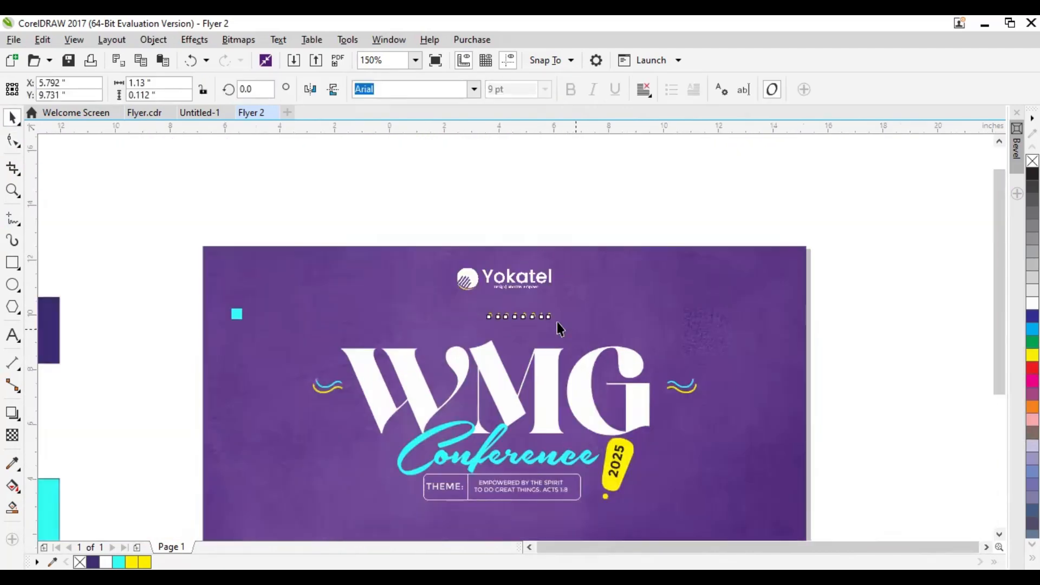
pyautogui.scroll(-2, 558, 323)
pyautogui.press('Escape')
pyautogui.scroll(1, 615, 336)
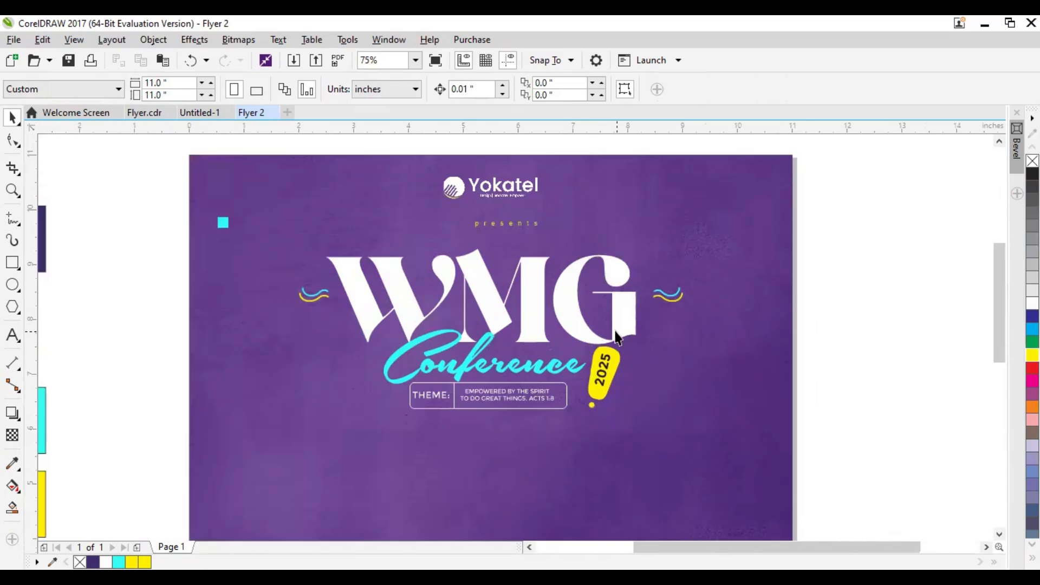
pyautogui.click(499, 222)
pyautogui.moveTo(529, 91); pyautogui.dragTo(476, 101)
pyautogui.write('12')
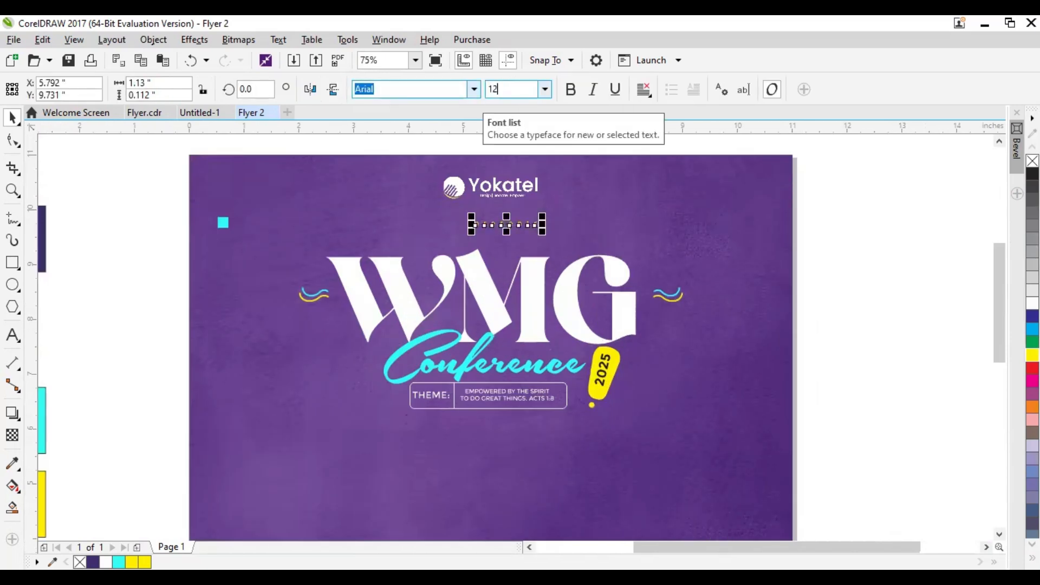
pyautogui.press('Return')
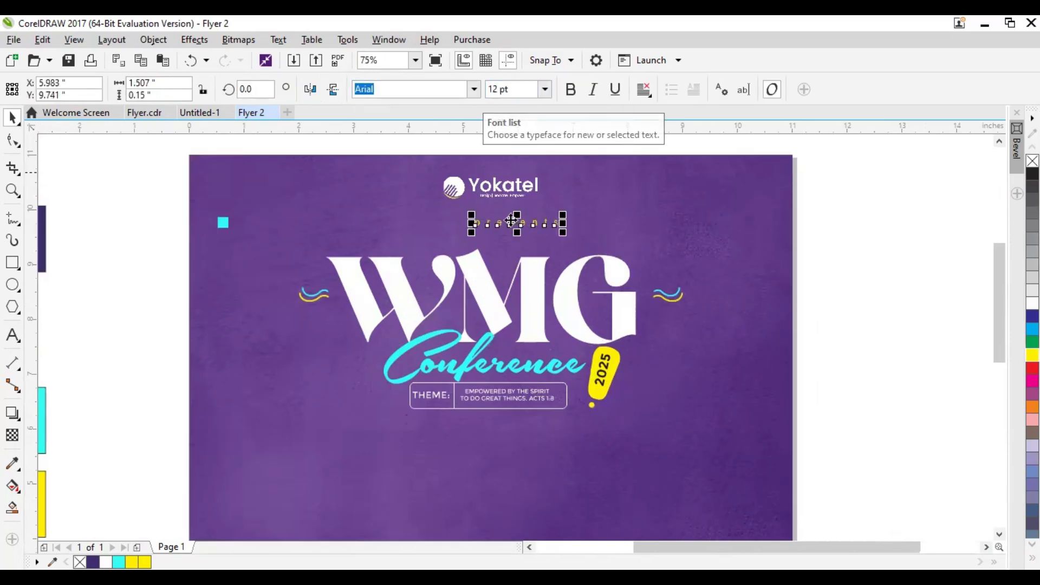
# Shift the "presents" text under the Yokatel logo and center it horizontally on the flyer background
pyautogui.moveTo(516, 222); pyautogui.dragTo(471, 221)
pyautogui.keyDown('shift'); pyautogui.click(308, 197); pyautogui.keyUp('shift')
pyautogui.press('c')
pyautogui.click(134, 256)
pyautogui.hscroll(1, 529, 320)
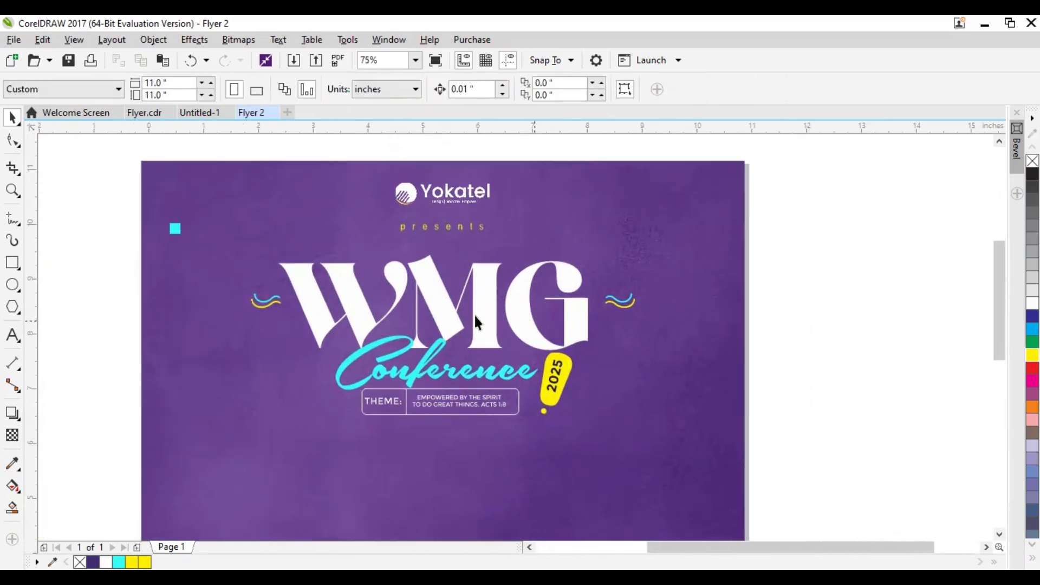
pyautogui.hotkey('ctrl', 's')
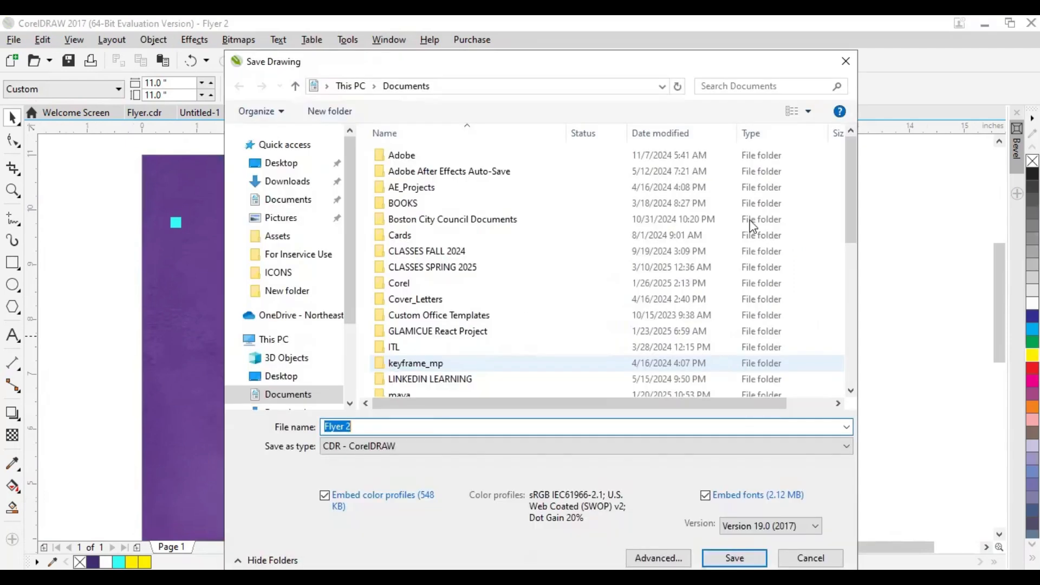
pyautogui.click(845, 63)
pyautogui.moveTo(424, 275); pyautogui.dragTo(431, 262)
pyautogui.scroll(-2, 561, 352)
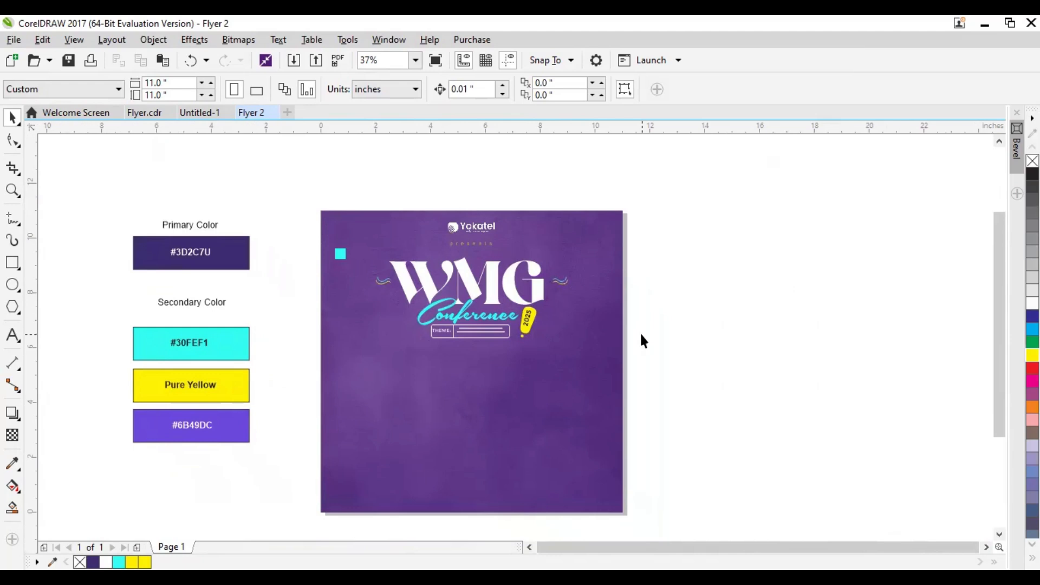
pyautogui.hotkey('ctrl', 's')
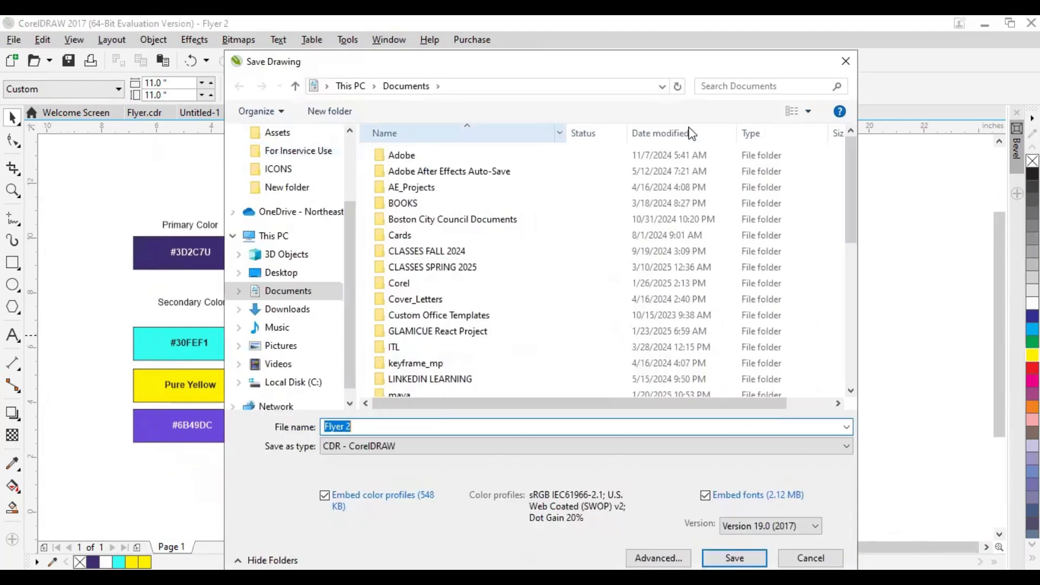
pyautogui.click(846, 61)
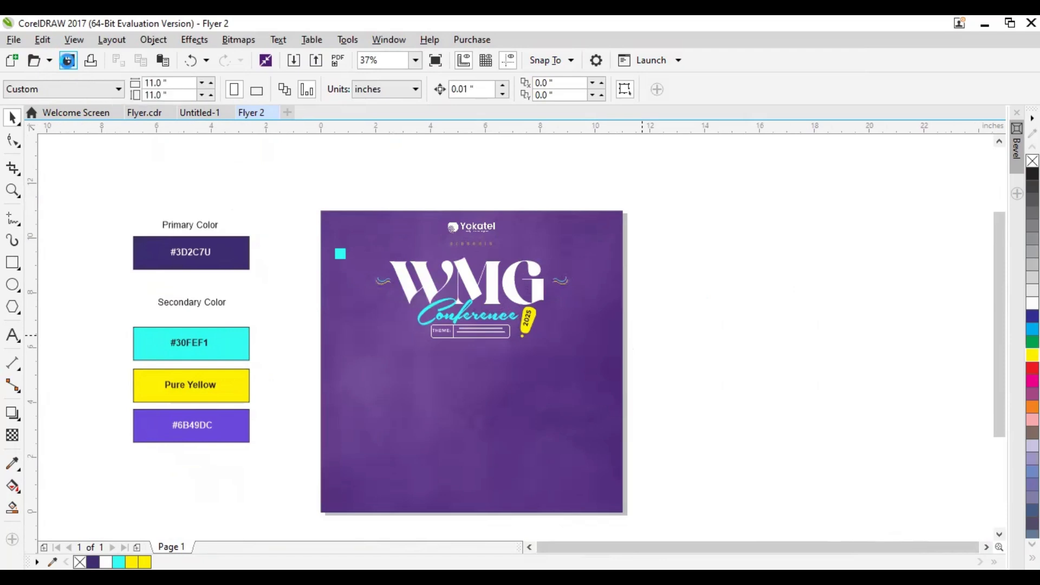
# Save the drawing as a CDR file named Flyer 2 in the Downloads folder
pyautogui.click(67, 61)
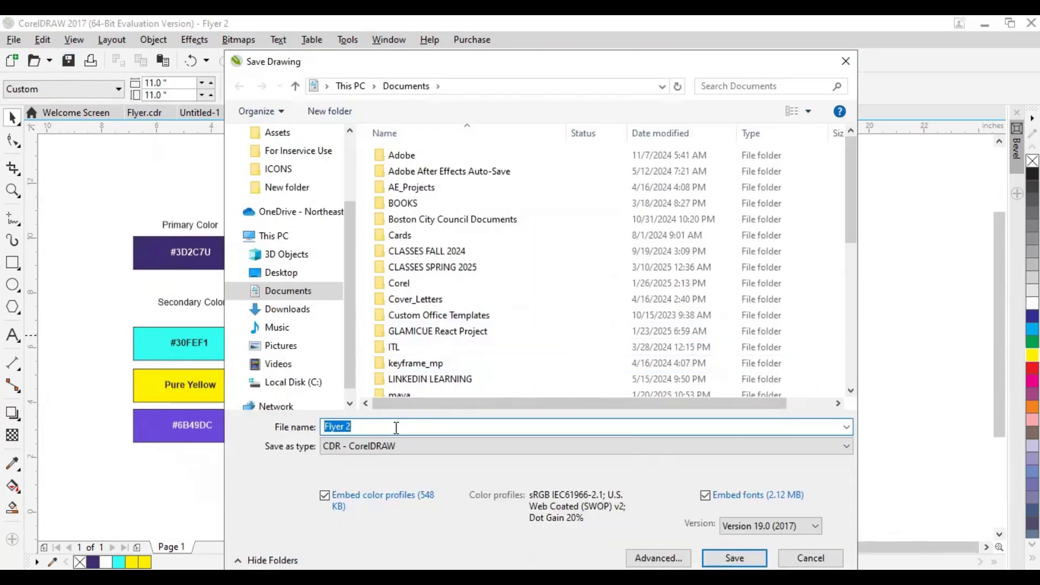
pyautogui.scroll(3, 274, 233)
pyautogui.click(286, 181)
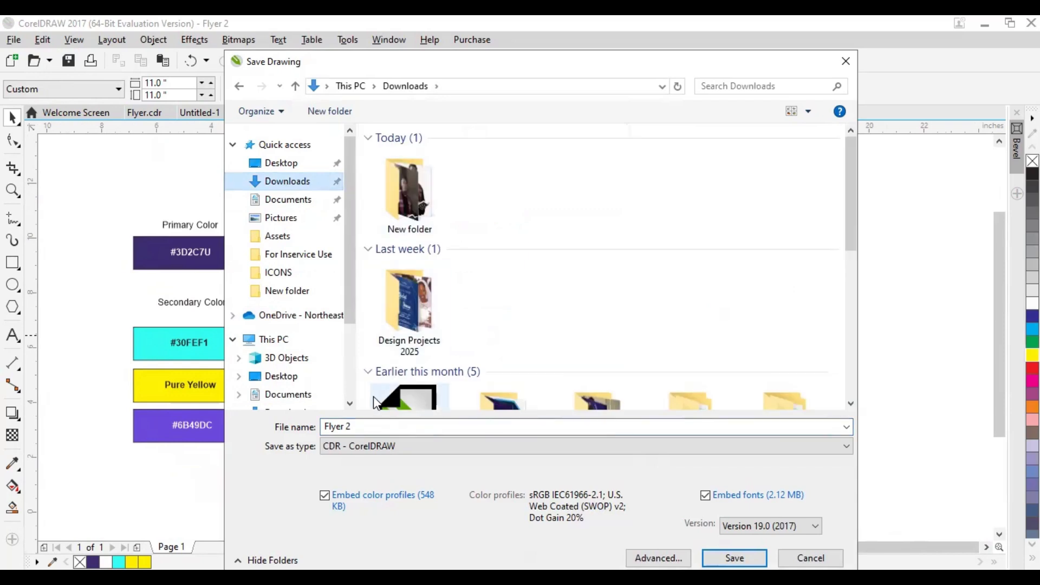
pyautogui.click(365, 427)
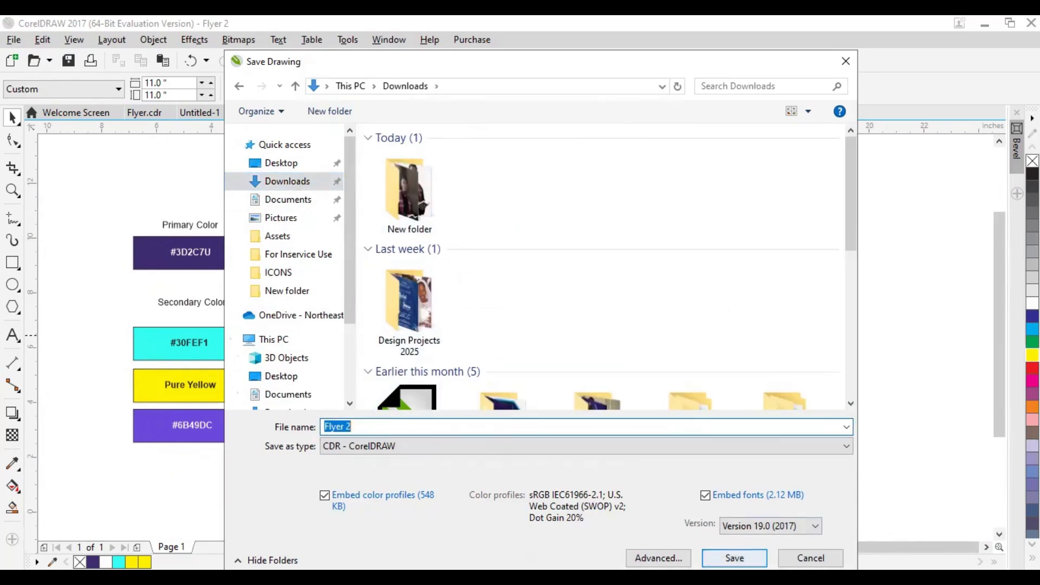
pyautogui.click(734, 558)
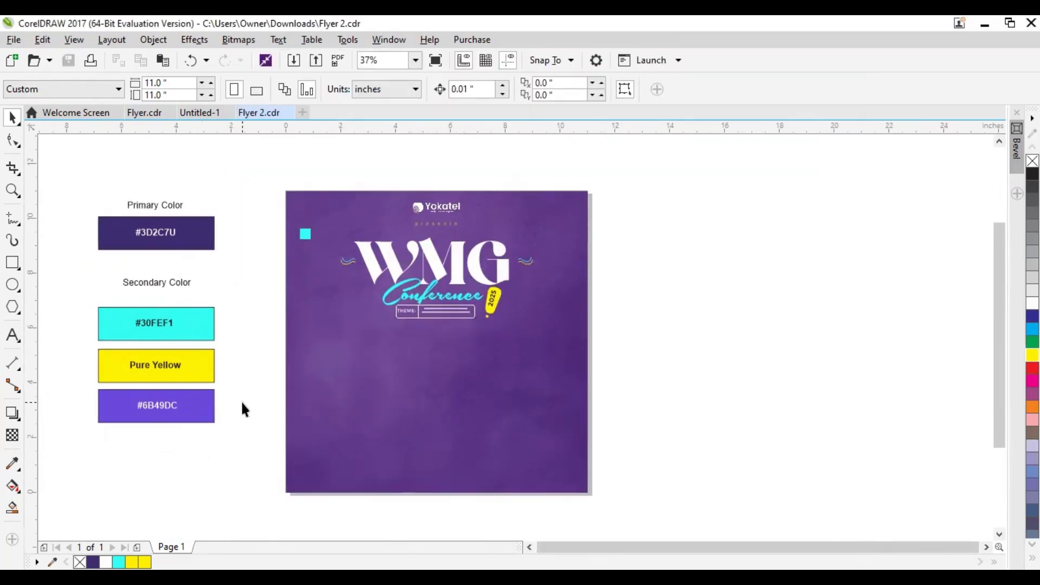
# Draw a freehand wavy curve about 19.03 inches wide and 6.15 inches high across the flyer, with a 36 pt outline
pyautogui.moveTo(288, 394); pyautogui.dragTo(296, 388)
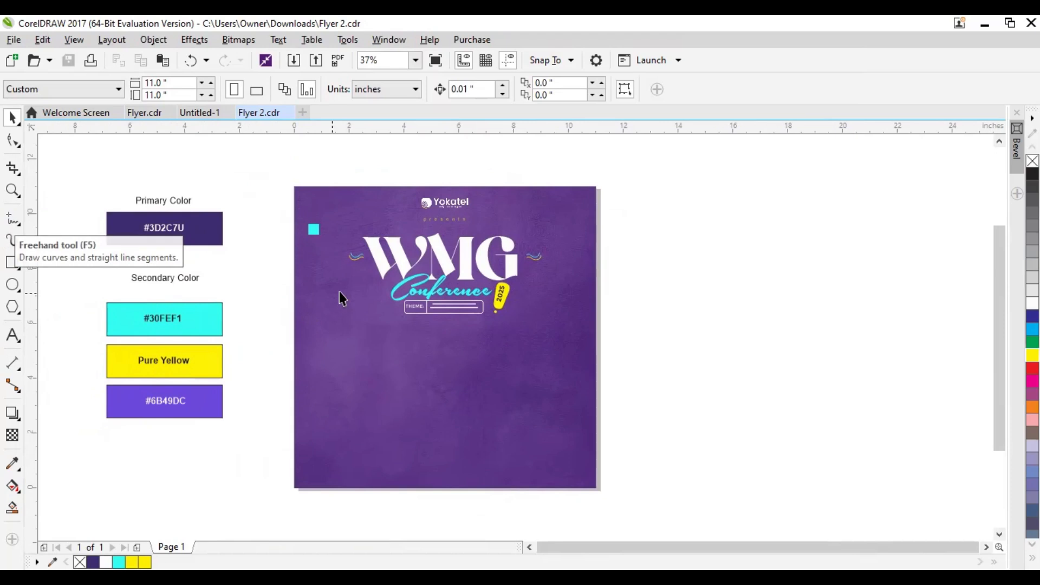
pyautogui.scroll(3, 352, 260)
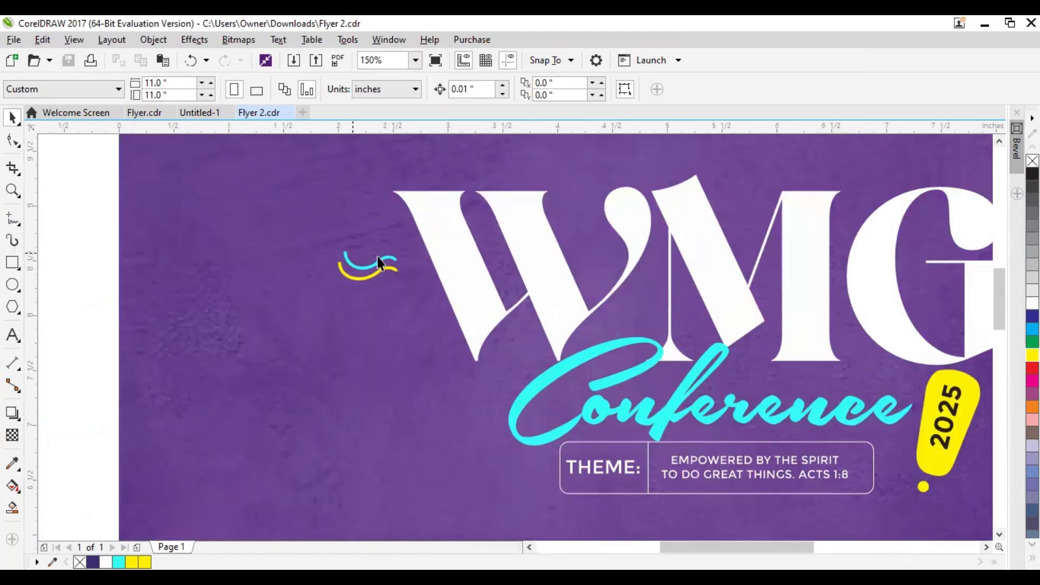
pyautogui.scroll(-3, 371, 294)
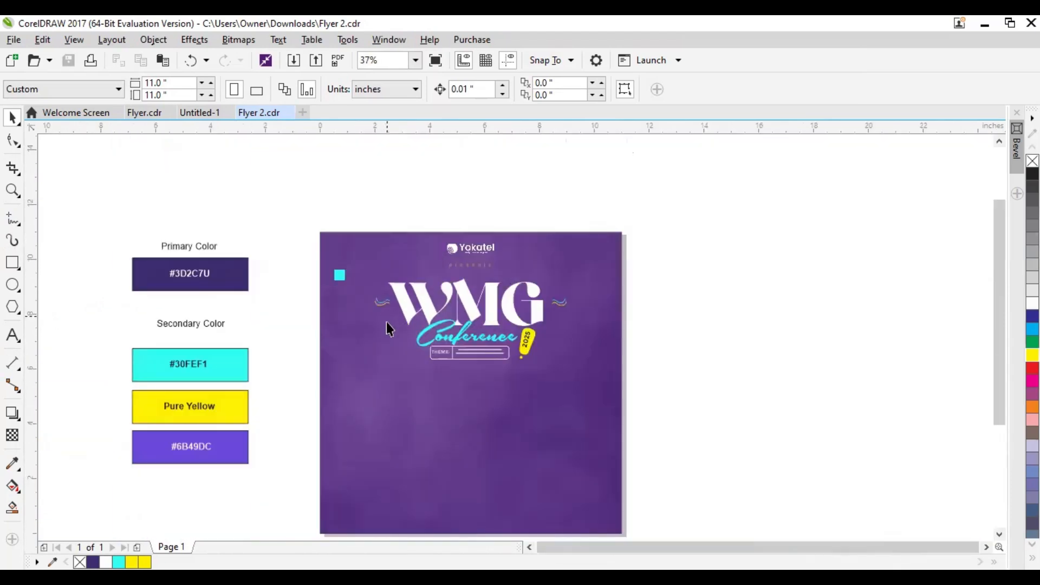
pyautogui.click(12, 221)
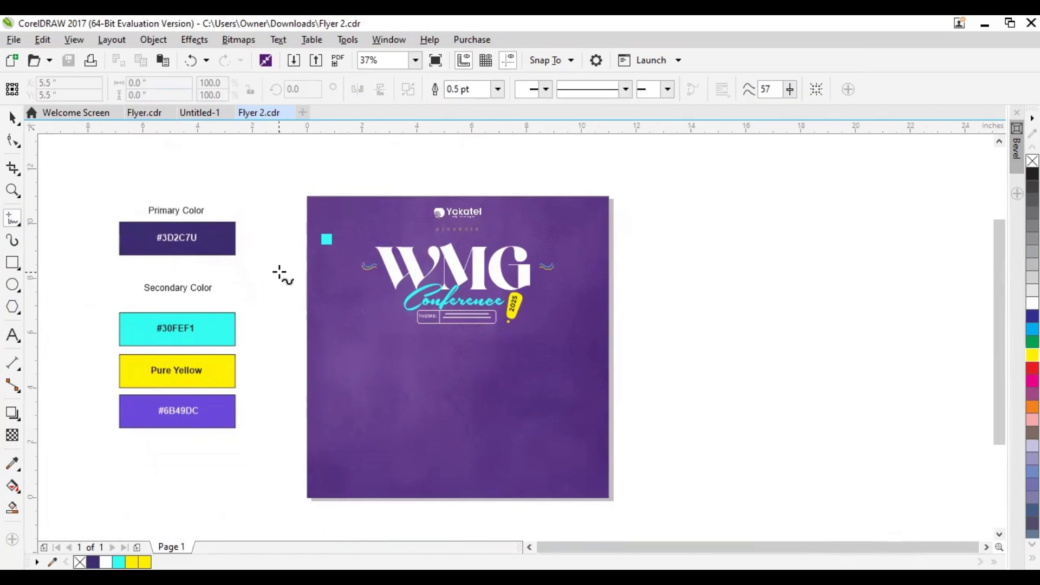
pyautogui.moveTo(281, 271)
pyautogui.mouseDown()
pyautogui.moveTo(305, 248)
pyautogui.moveTo(357, 289)
pyautogui.moveTo(373, 361)
pyautogui.moveTo(443, 413)
pyautogui.moveTo(527, 363)
pyautogui.moveTo(644, 315)
pyautogui.moveTo(727, 379)
pyautogui.moveTo(800, 352)
pyautogui.mouseUp()
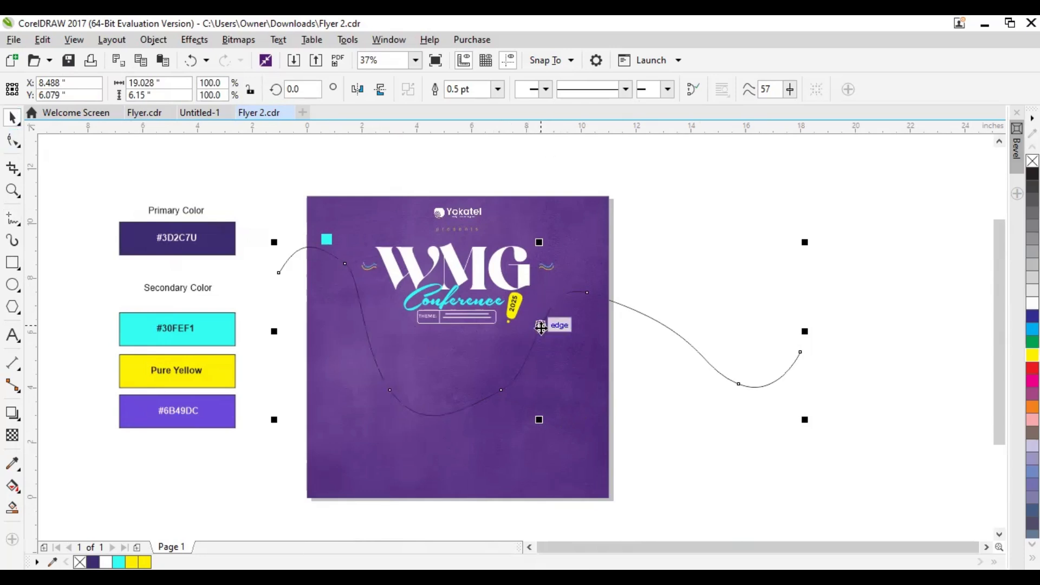
pyautogui.click(469, 91)
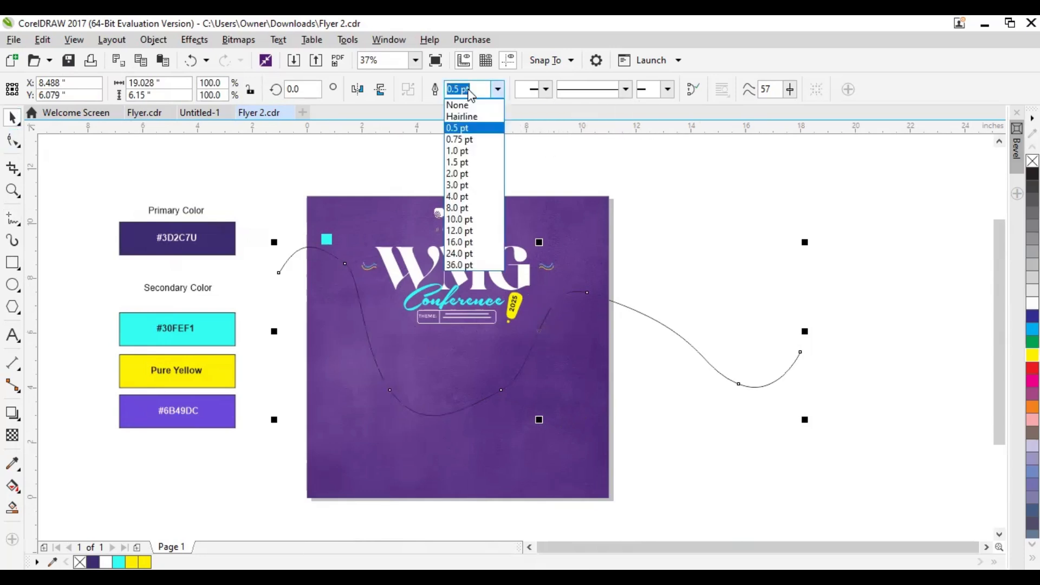
pyautogui.click(462, 265)
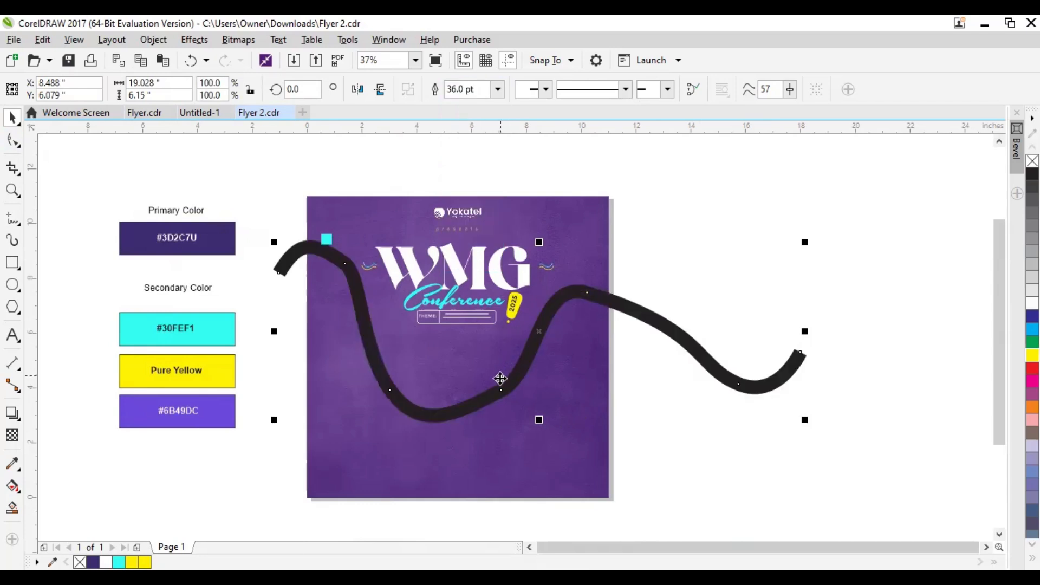
# Smooth the wavy curve's lower bend and left crest with node handles, and shift its right crest node to just beyond the flyer's right edge
pyautogui.doubleClick(538, 337)
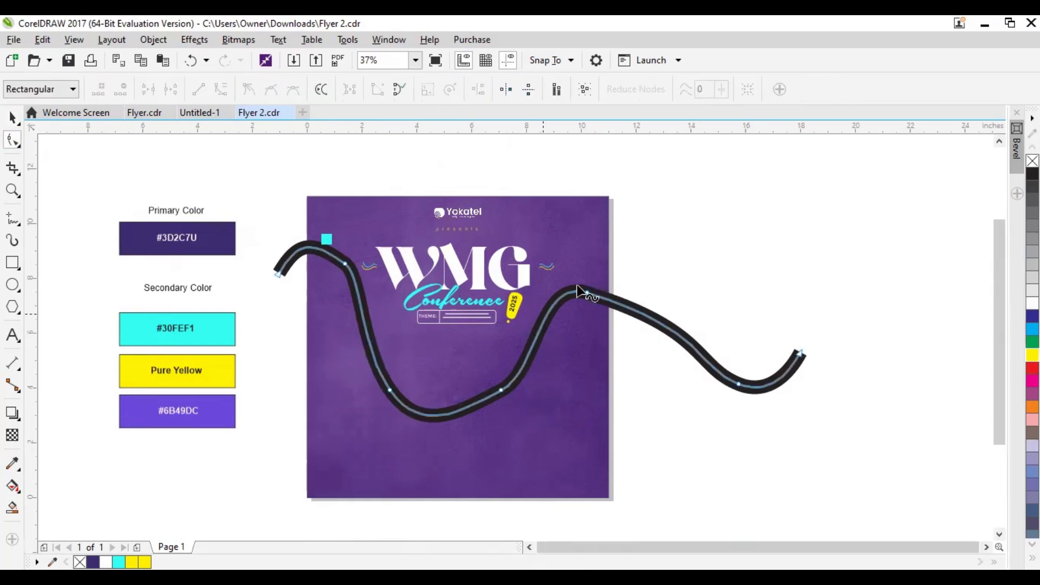
pyautogui.click(499, 389)
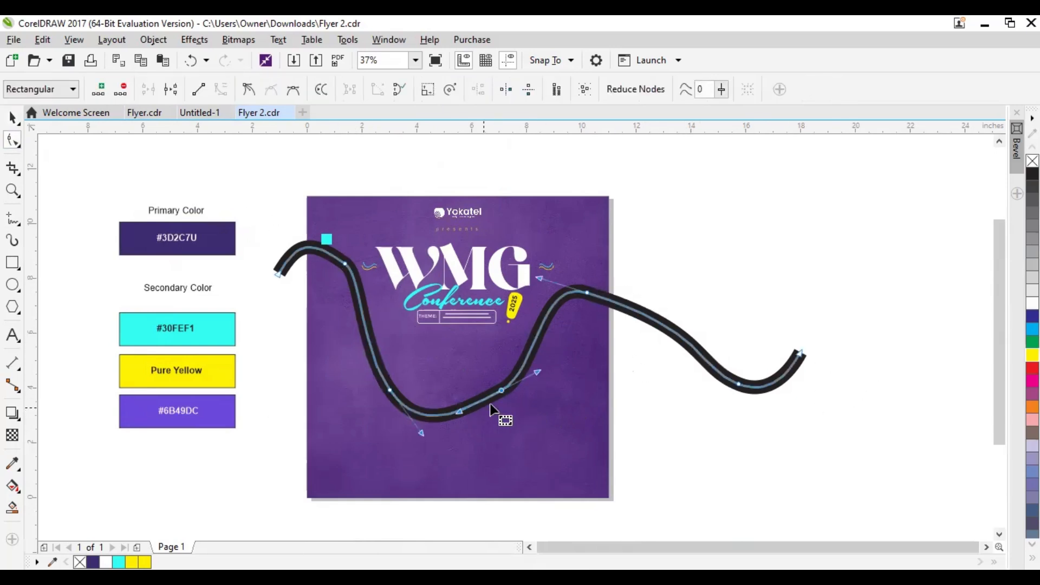
pyautogui.moveTo(534, 364); pyautogui.dragTo(527, 355)
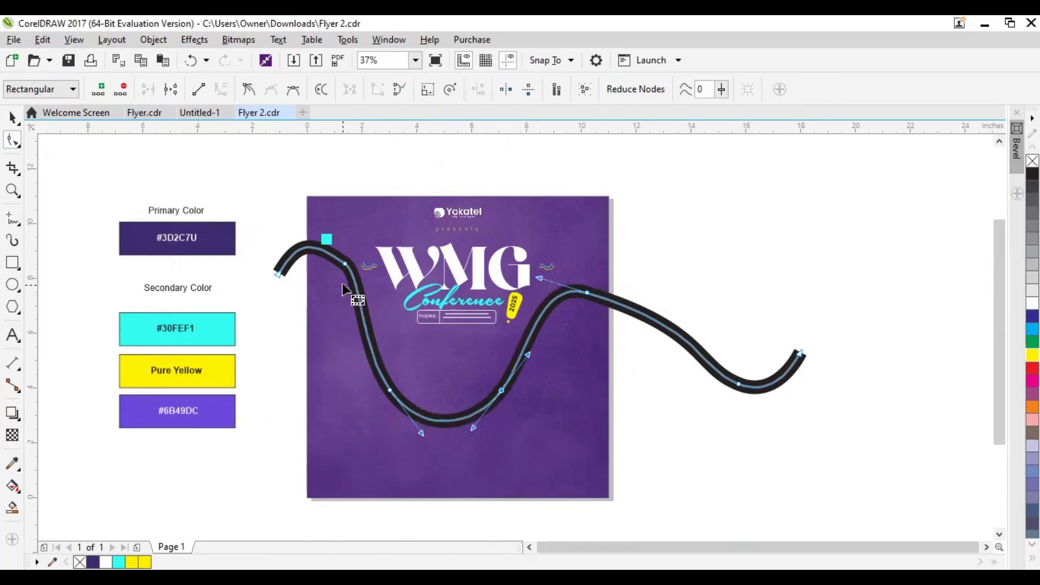
pyautogui.click(345, 264)
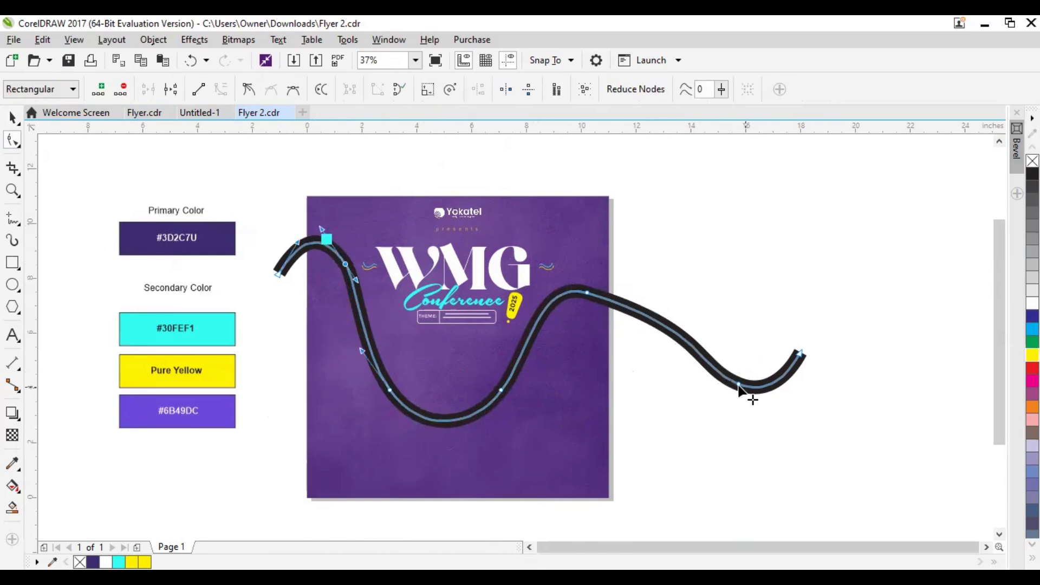
pyautogui.click(703, 333)
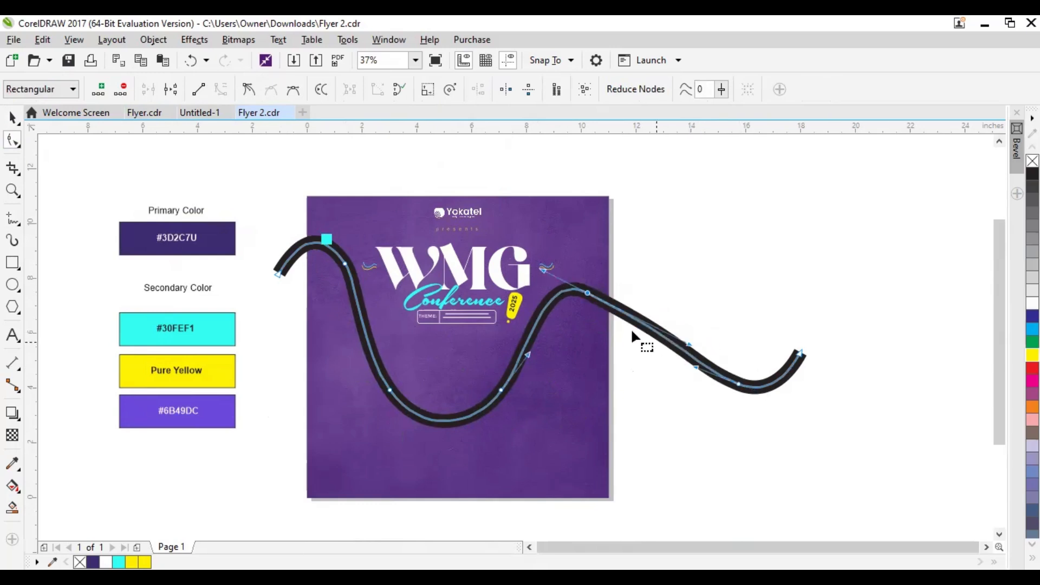
pyautogui.moveTo(588, 293); pyautogui.dragTo(614, 293)
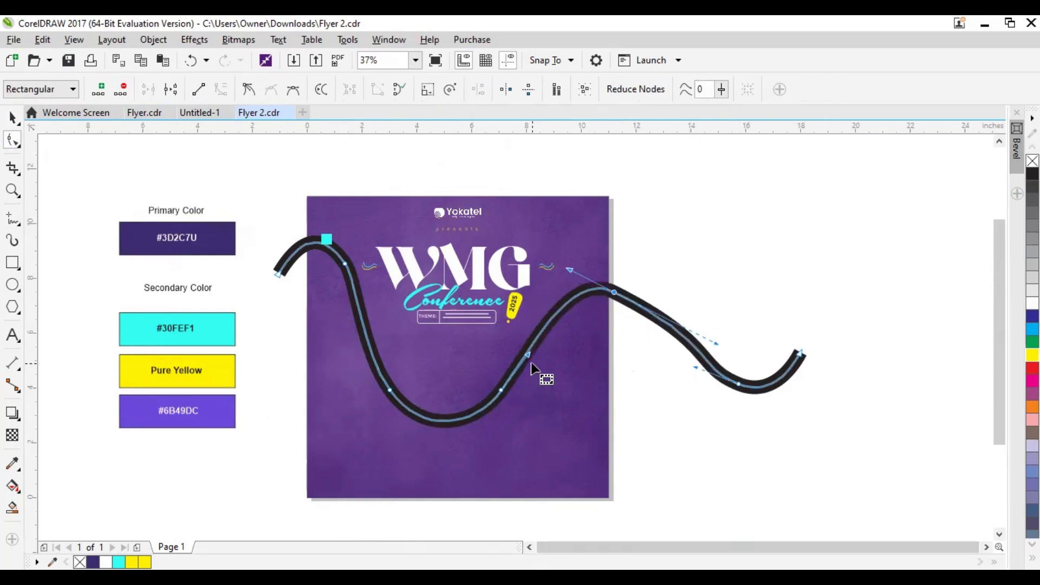
pyautogui.click(12, 117)
pyautogui.click(739, 436)
# Delete the node at the curve's right-hand trough and move the right crest node and the lower bend's right node outward
pyautogui.doubleClick(688, 343)
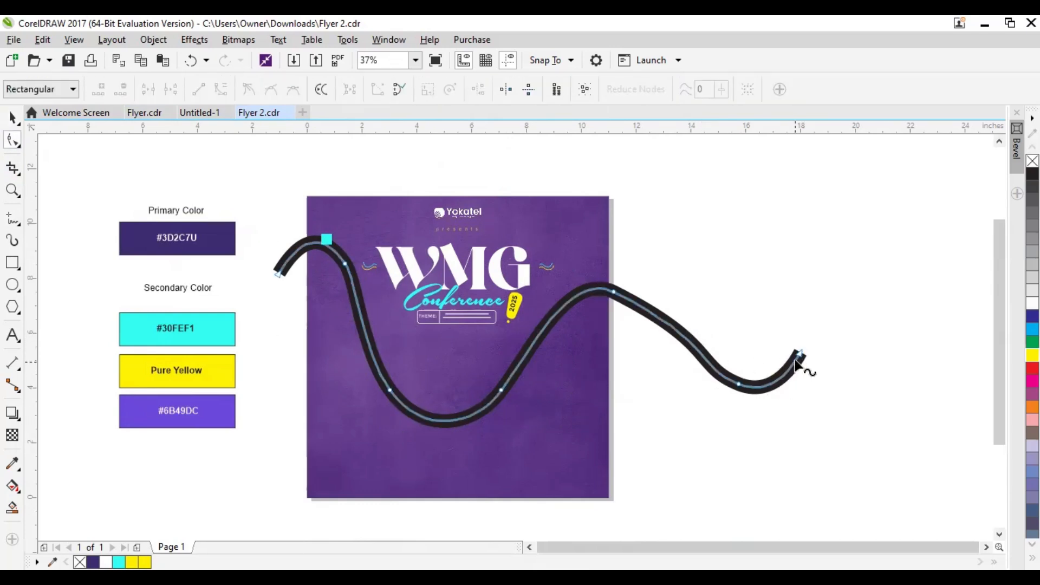
pyautogui.click(739, 385)
pyautogui.press('Delete')
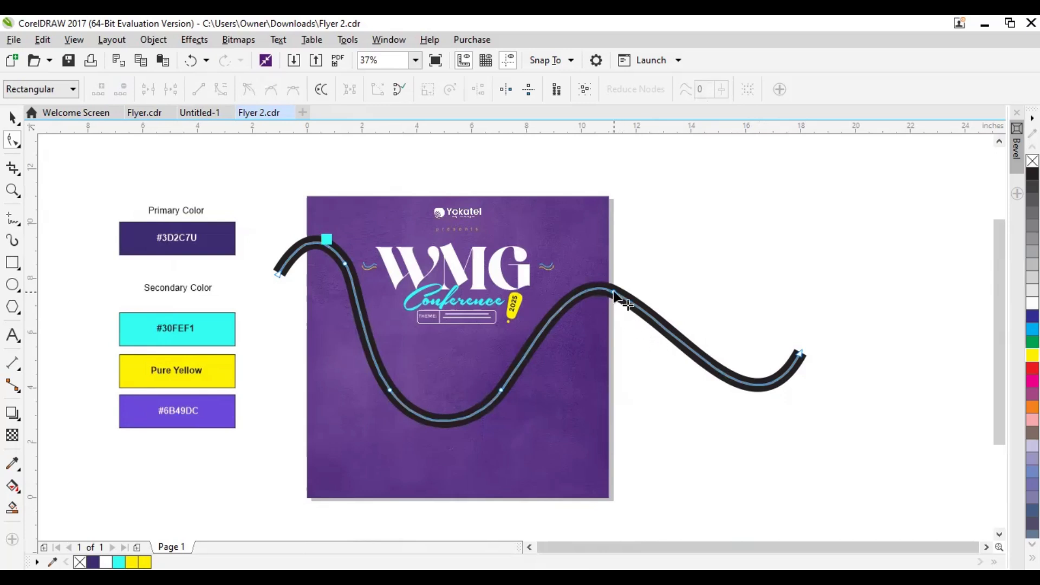
pyautogui.moveTo(631, 301); pyautogui.dragTo(645, 307)
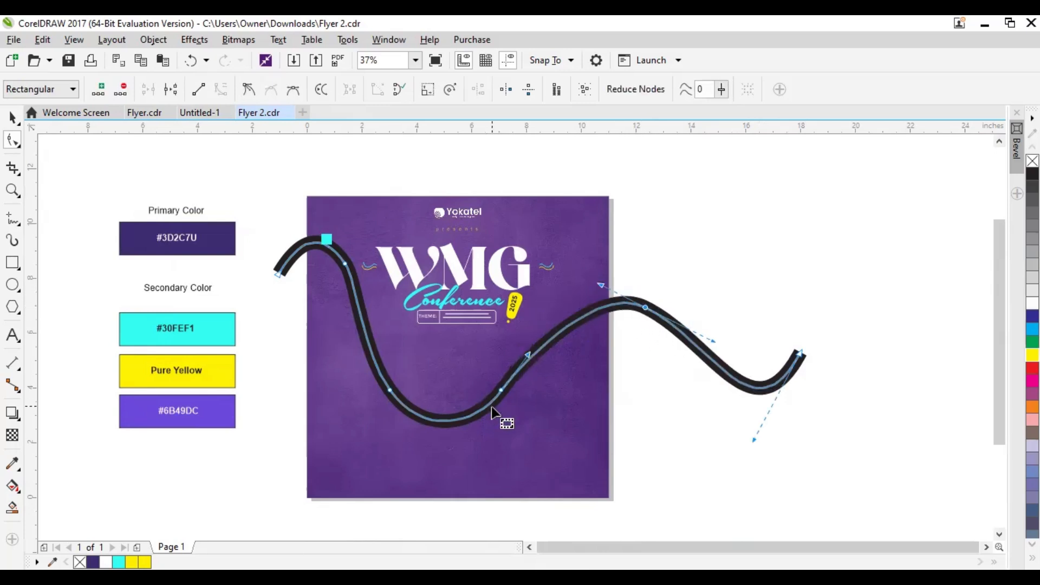
pyautogui.moveTo(502, 391); pyautogui.dragTo(523, 388)
# Extend the wavy curve's left end outward and slightly down, making the curve about 19.47 inches wide
pyautogui.click(296, 276)
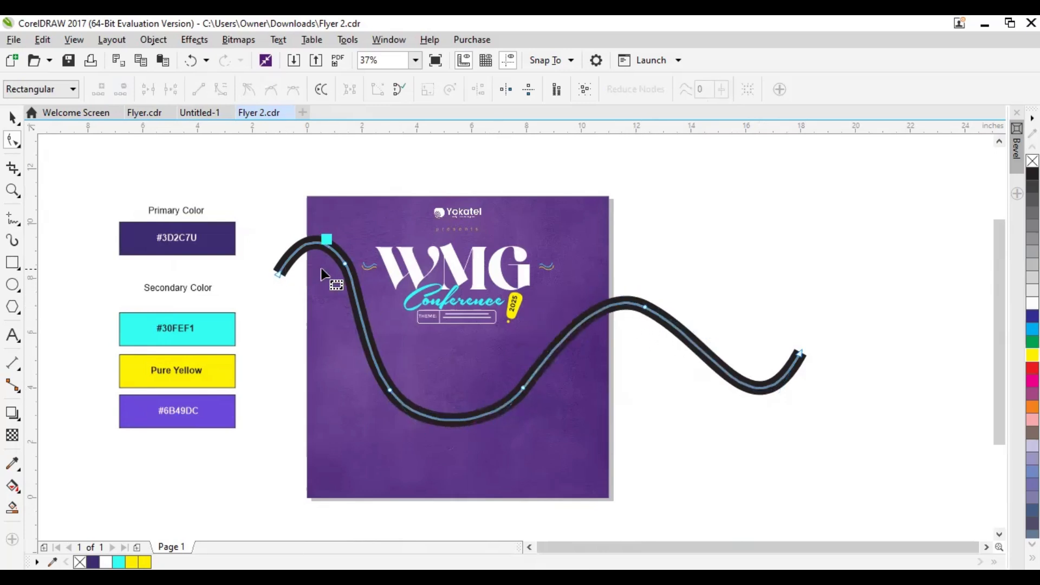
pyautogui.click(345, 264)
pyautogui.moveTo(278, 275); pyautogui.dragTo(265, 281)
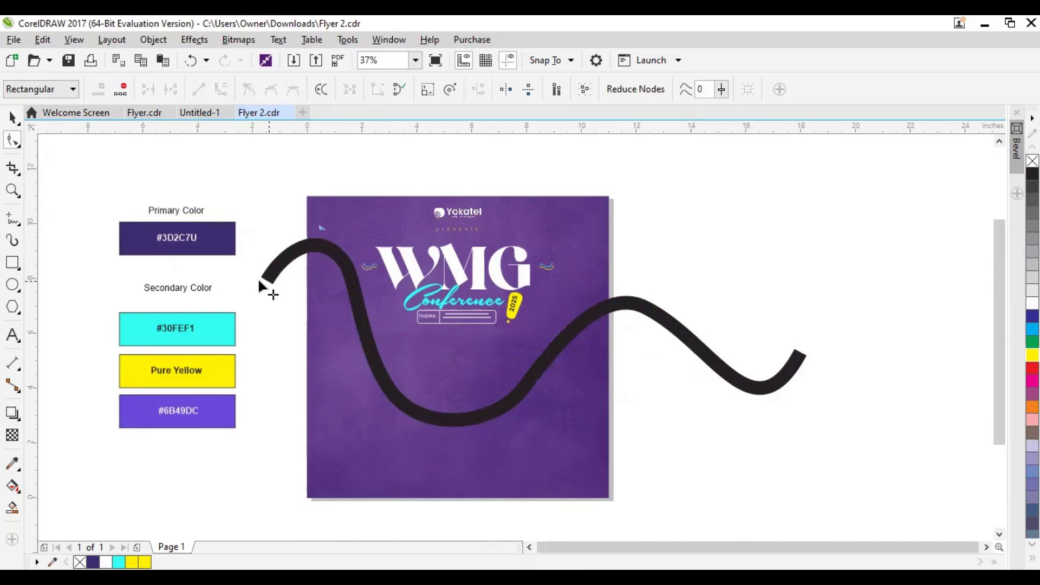
pyautogui.click(12, 117)
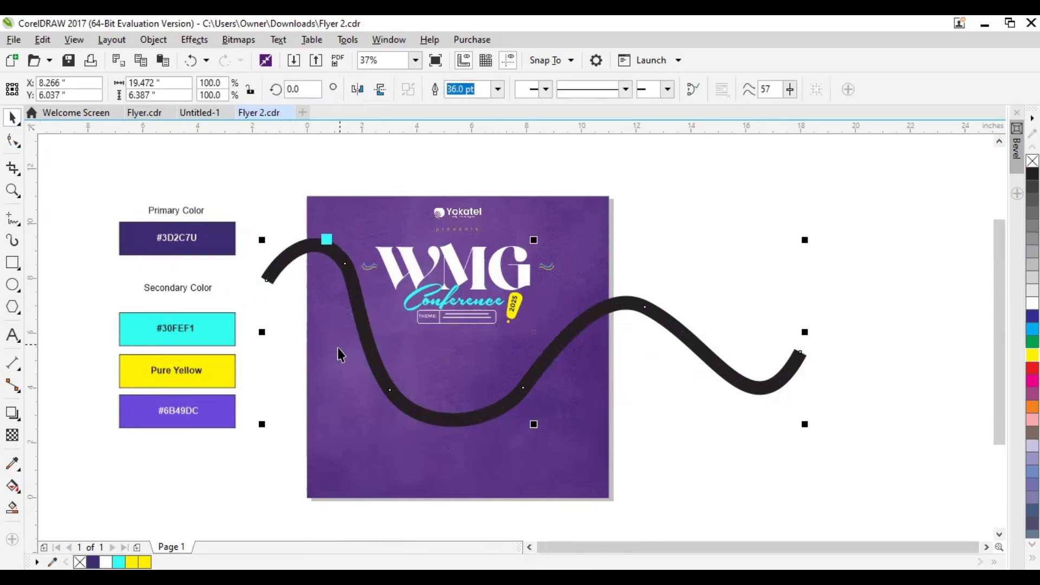
# Recolor the wavy curve's outline with the #6B49DC purple sampled from the secondary color swatch, and select the curve
pyautogui.click(216, 411)
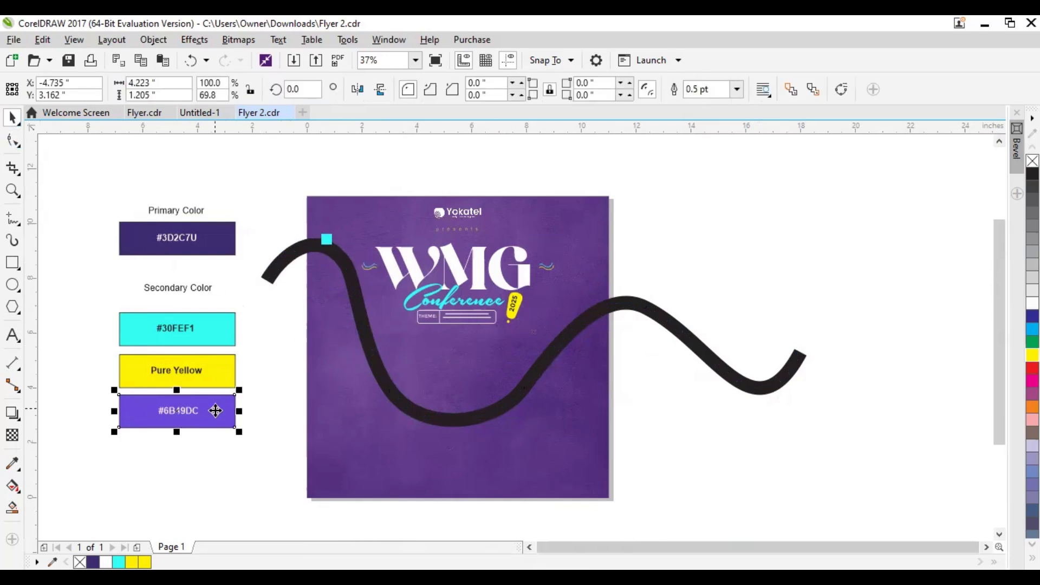
pyautogui.click(389, 399)
pyautogui.click(215, 425)
pyautogui.click(16, 466)
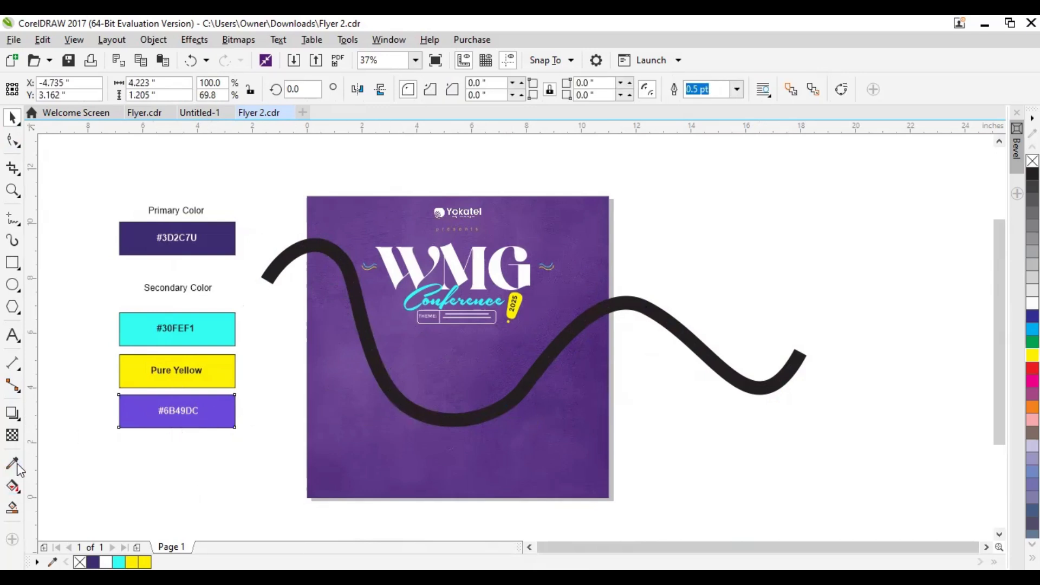
pyautogui.click(223, 413)
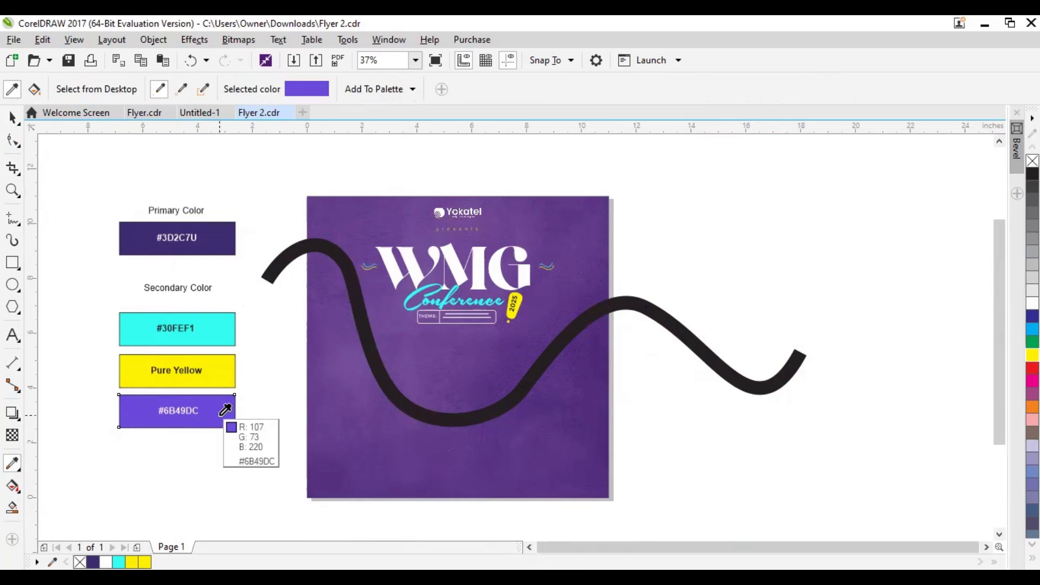
pyautogui.click(371, 373)
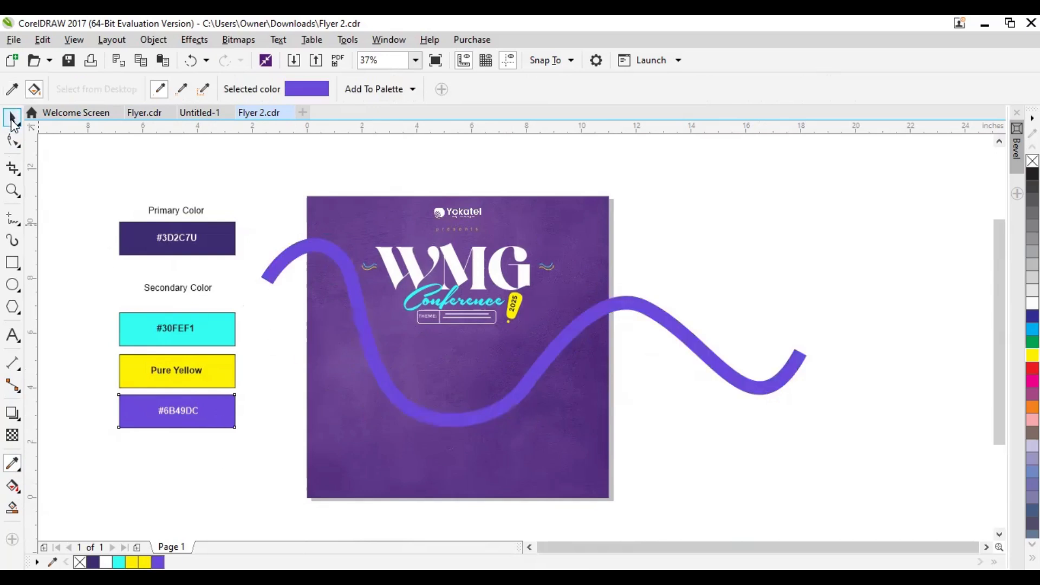
pyautogui.click(12, 117)
pyautogui.click(289, 250)
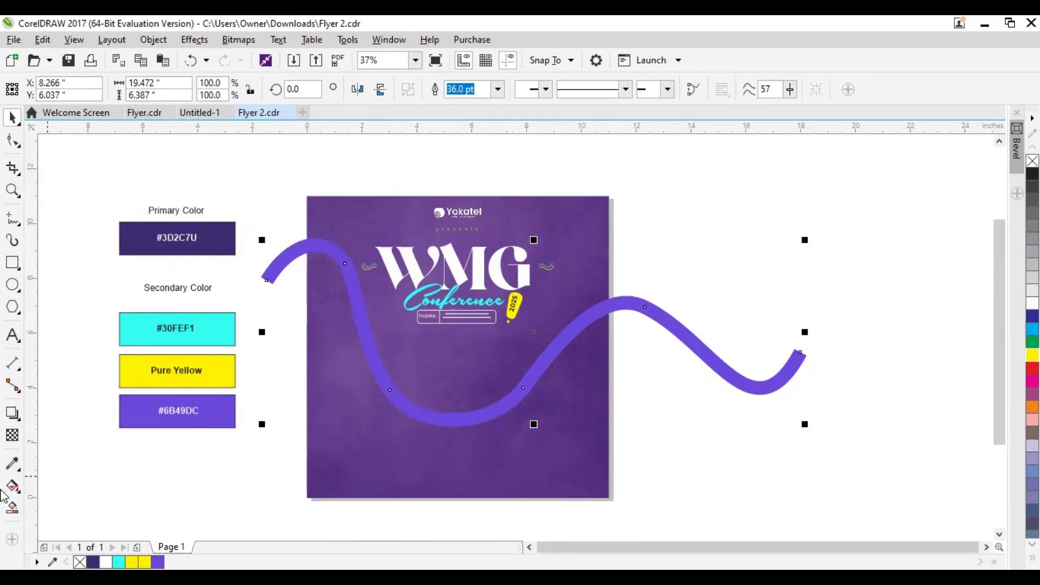
# Apply a uniform transparency of 75 to the wavy purple curve
pyautogui.click(13, 436)
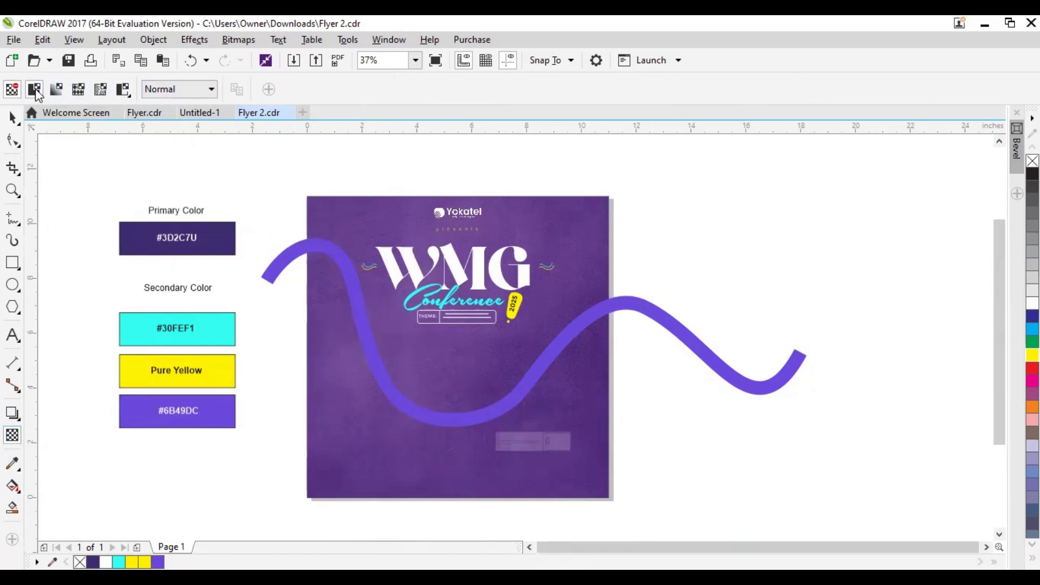
pyautogui.click(34, 89)
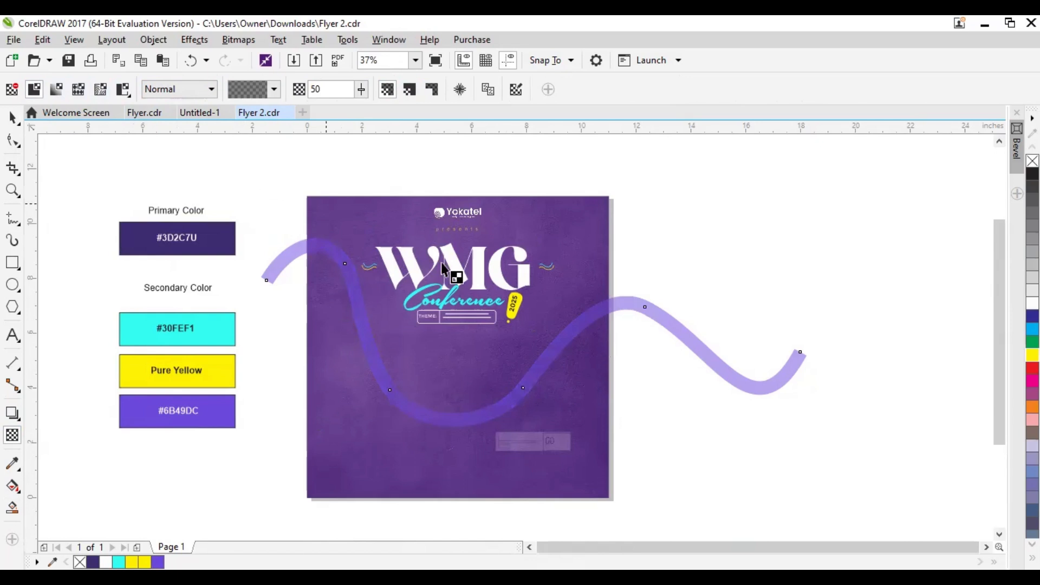
pyautogui.click(362, 90)
pyautogui.click(374, 108)
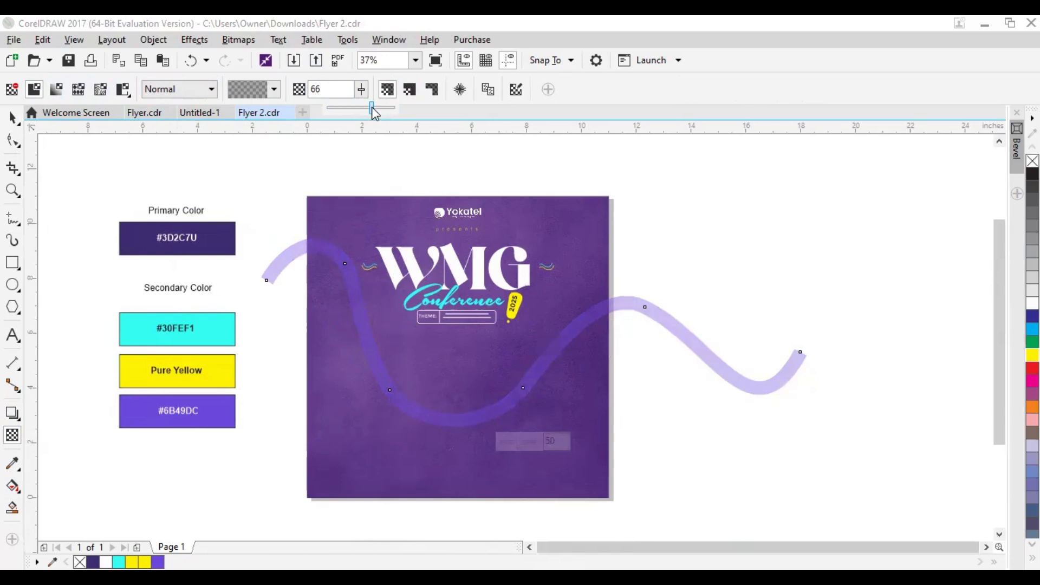
pyautogui.doubleClick(326, 89)
pyautogui.write('75')
pyautogui.press('Return')
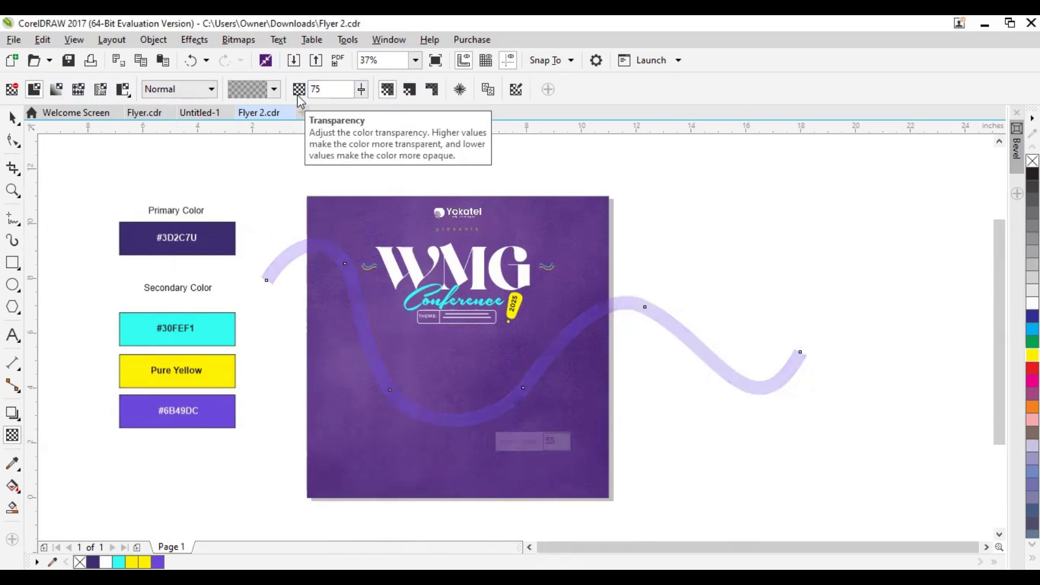
pyautogui.press('space')
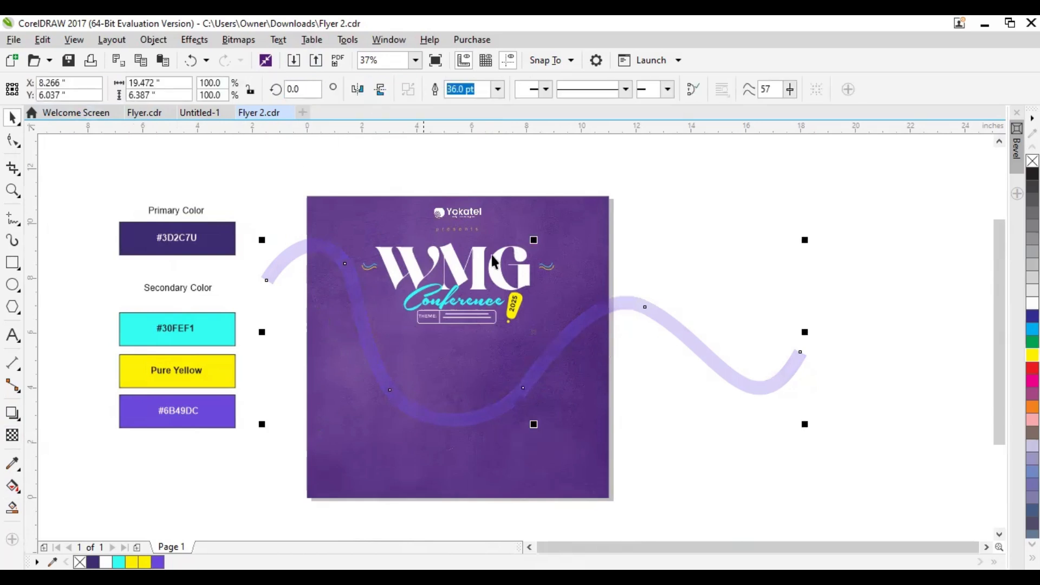
# Enlarge the wavy curve to about 21.5 inches wide, shifted slightly upward, and PowerClip it inside the flyer's purple background
pyautogui.moveTo(807, 240); pyautogui.dragTo(811, 249)
pyautogui.moveTo(668, 306); pyautogui.dragTo(694, 291)
pyautogui.rightClick(668, 288)
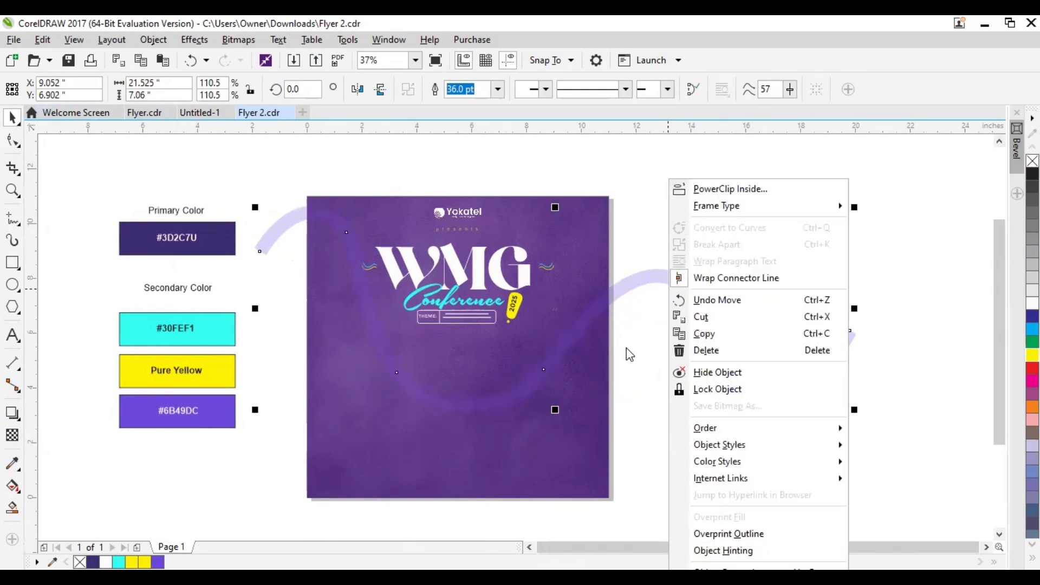
pyautogui.click(459, 411)
pyautogui.rightClick(460, 409)
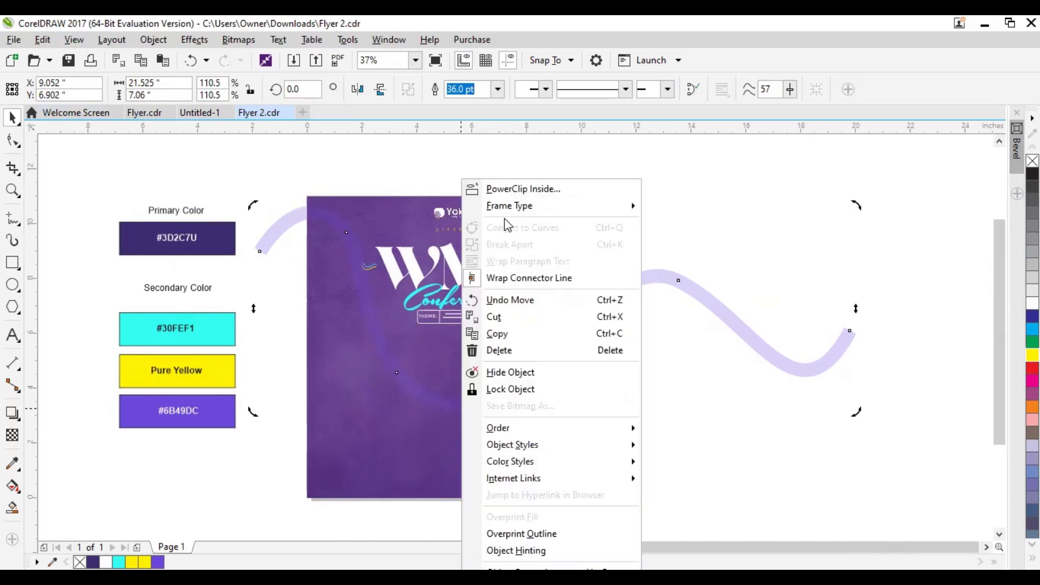
pyautogui.click(509, 191)
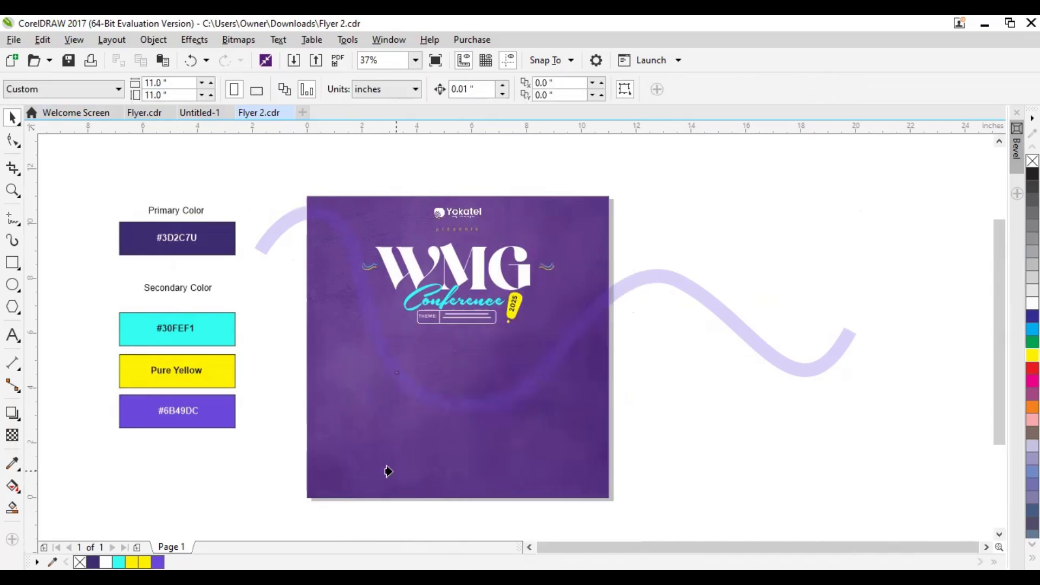
pyautogui.click(536, 223)
# Choose the pastor 1, pastor 2 and pastor 3 images from the Downloads New folder for import
pyautogui.scroll(1, 568, 392)
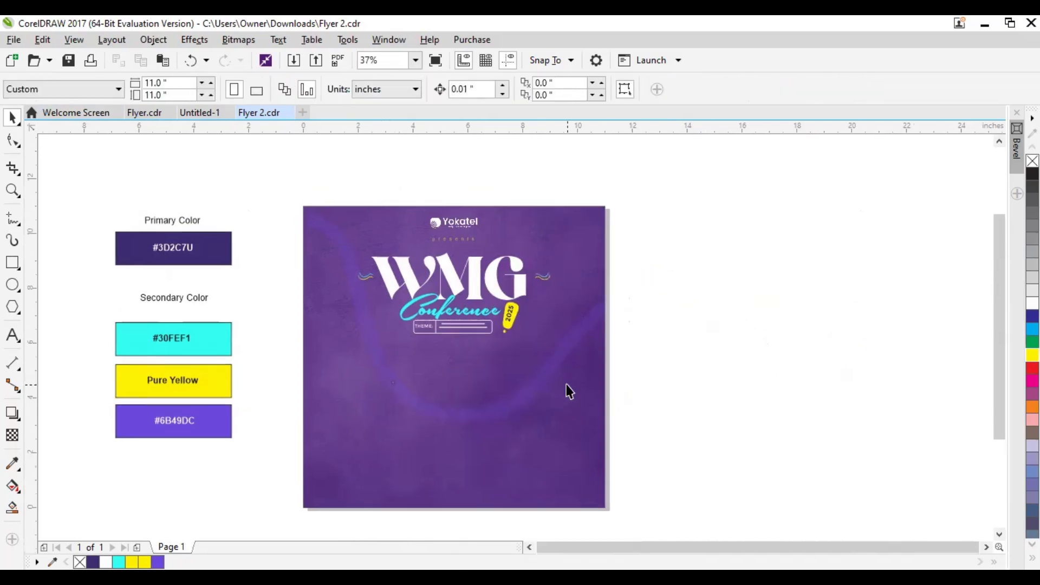
pyautogui.moveTo(545, 401); pyautogui.dragTo(561, 385)
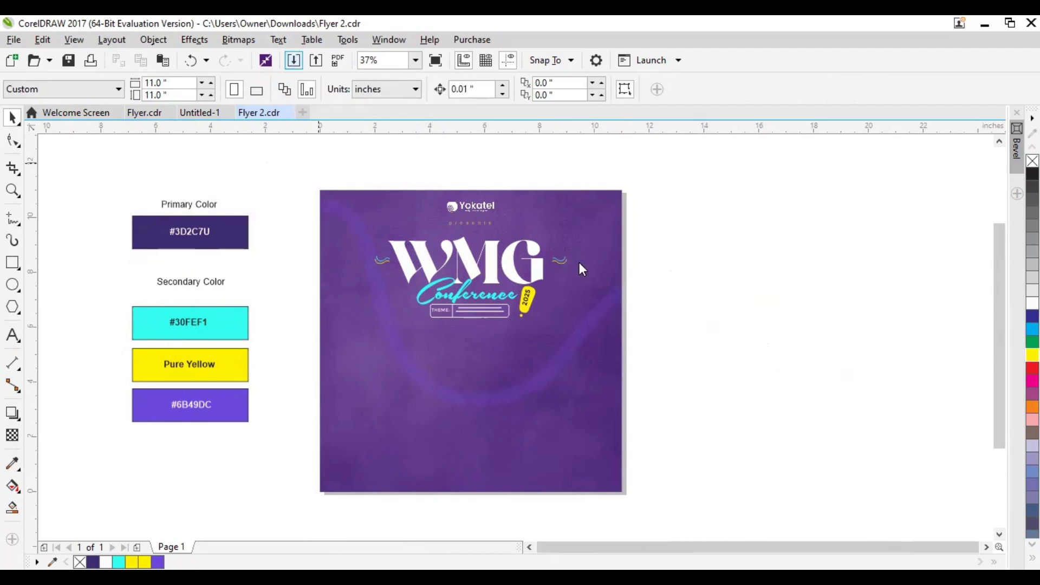
pyautogui.hotkey('ctrl', 'i')
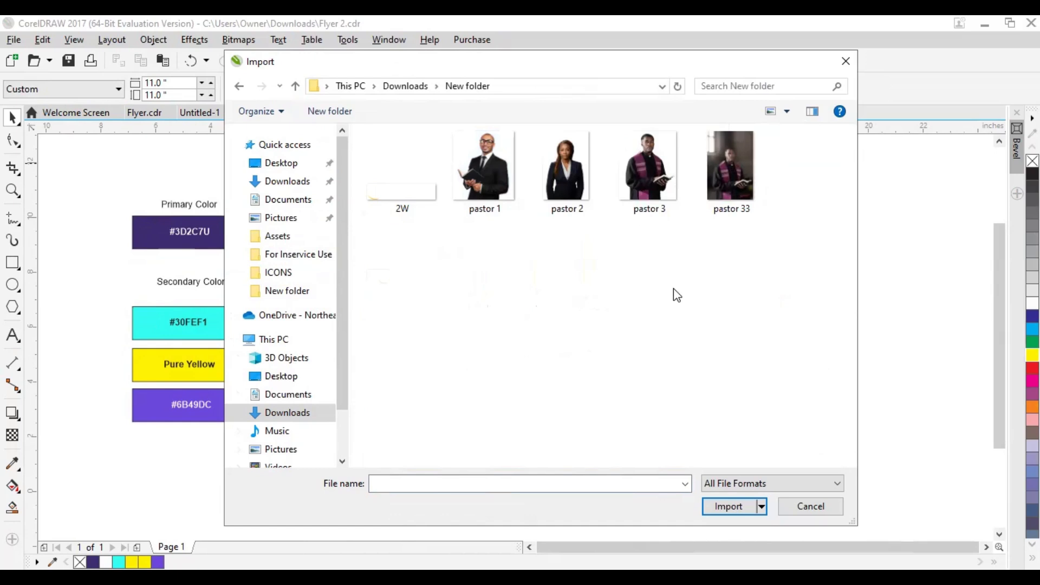
pyautogui.moveTo(326, 64); pyautogui.dragTo(139, 67)
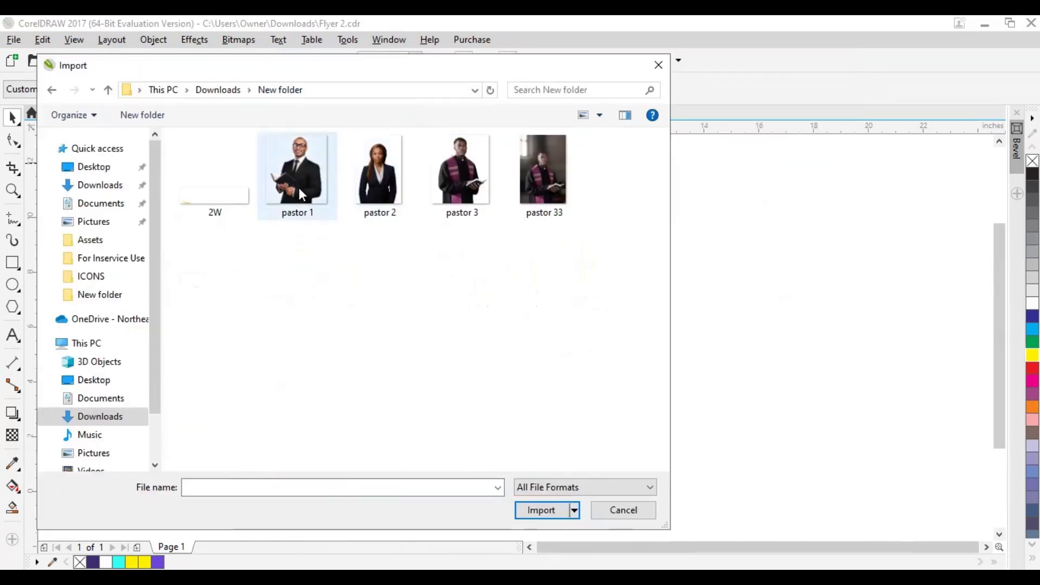
pyautogui.click(298, 188)
pyautogui.keyDown('ctrl'); pyautogui.click(381, 199); pyautogui.keyUp('ctrl')
pyautogui.keyDown('ctrl'); pyautogui.click(459, 199); pyautogui.keyUp('ctrl')
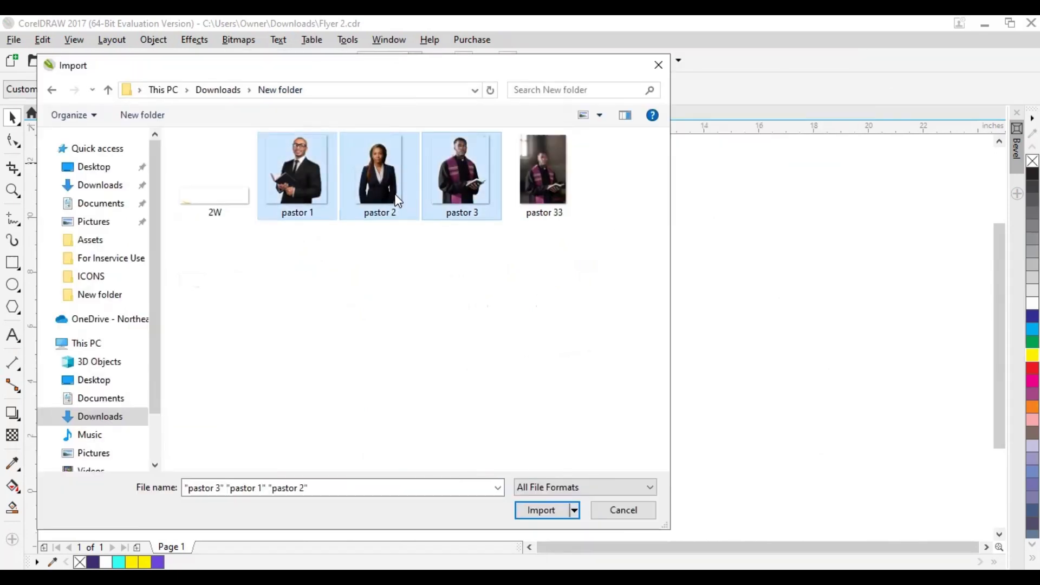
pyautogui.click(542, 511)
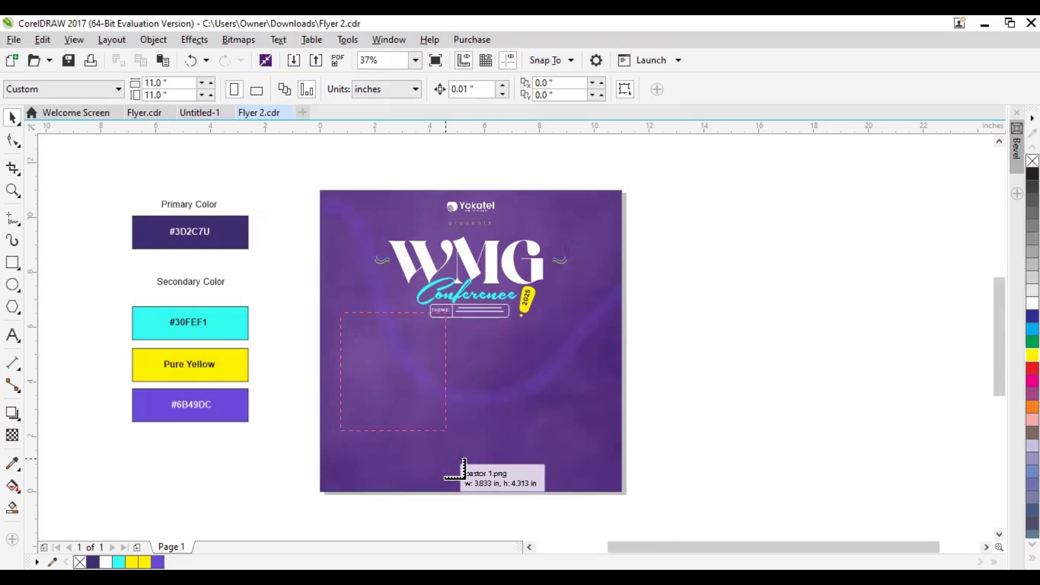
# Place the three pastor images side by side below the theme box, with pastor 1 about 3.83 by 4.31 inches
pyautogui.moveTo(341, 312); pyautogui.dragTo(446, 459)
pyautogui.moveTo(450, 345); pyautogui.dragTo(512, 441)
pyautogui.moveTo(511, 339); pyautogui.dragTo(591, 451)
pyautogui.moveTo(399, 385); pyautogui.dragTo(412, 406)
pyautogui.scroll(1, 484, 392)
pyautogui.moveTo(509, 388); pyautogui.dragTo(516, 348)
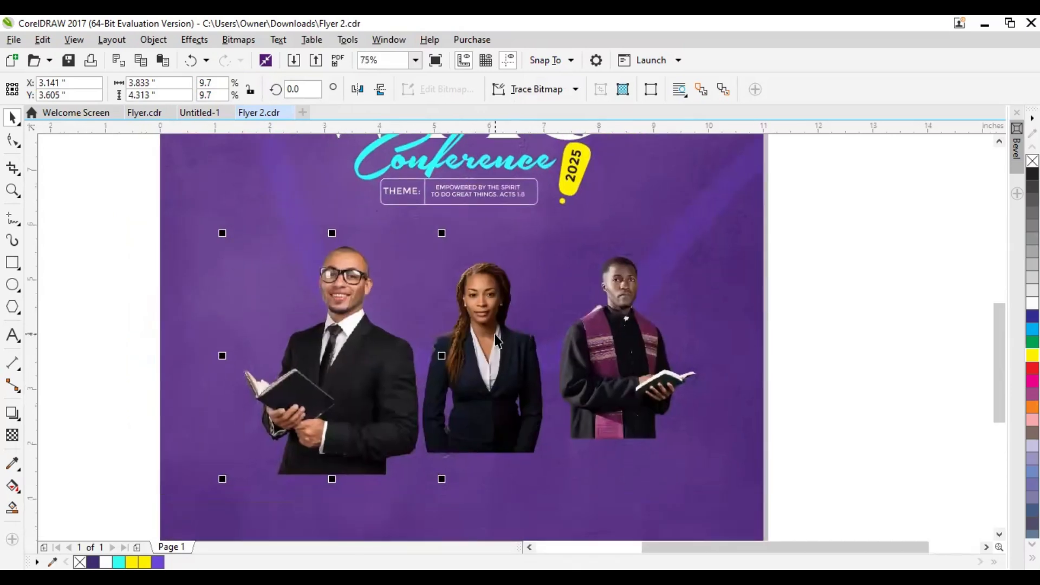
# Rearrange the portraits so pastor 3 stands left of the woman and pastor 1 stands right of her
pyautogui.scroll(-1, 516, 348)
pyautogui.moveTo(427, 365); pyautogui.dragTo(675, 375)
pyautogui.moveTo(557, 366); pyautogui.dragTo(424, 360)
pyautogui.click(720, 389)
pyautogui.moveTo(686, 383); pyautogui.dragTo(590, 379)
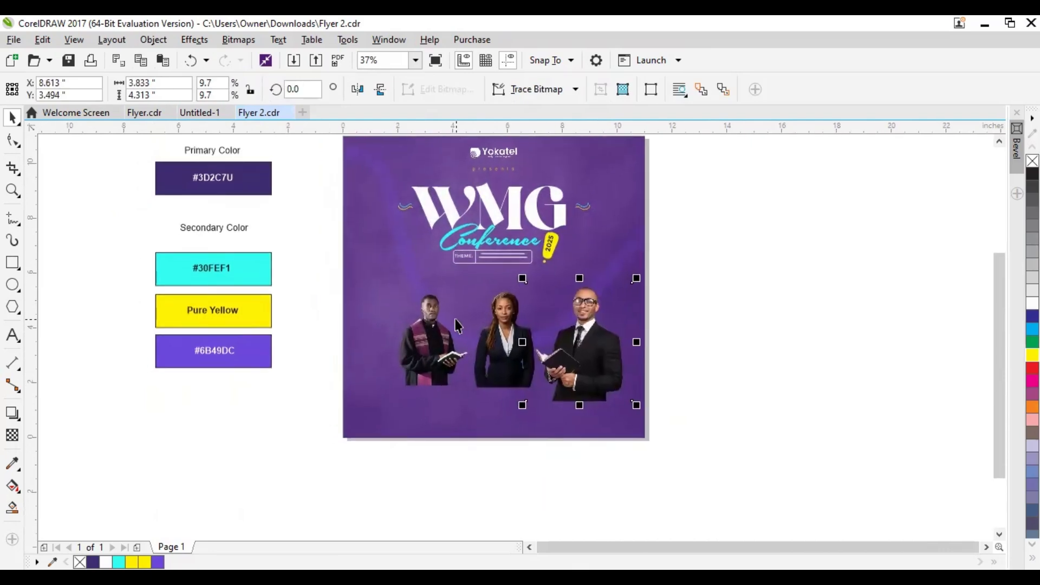
# Enlarge the pastor 3 portrait to about 3.94 by 4.72 inches and adjust its position on the flyer's left side
pyautogui.scroll(4, 414, 355)
pyautogui.scroll(-4, 414, 356)
pyautogui.click(395, 302)
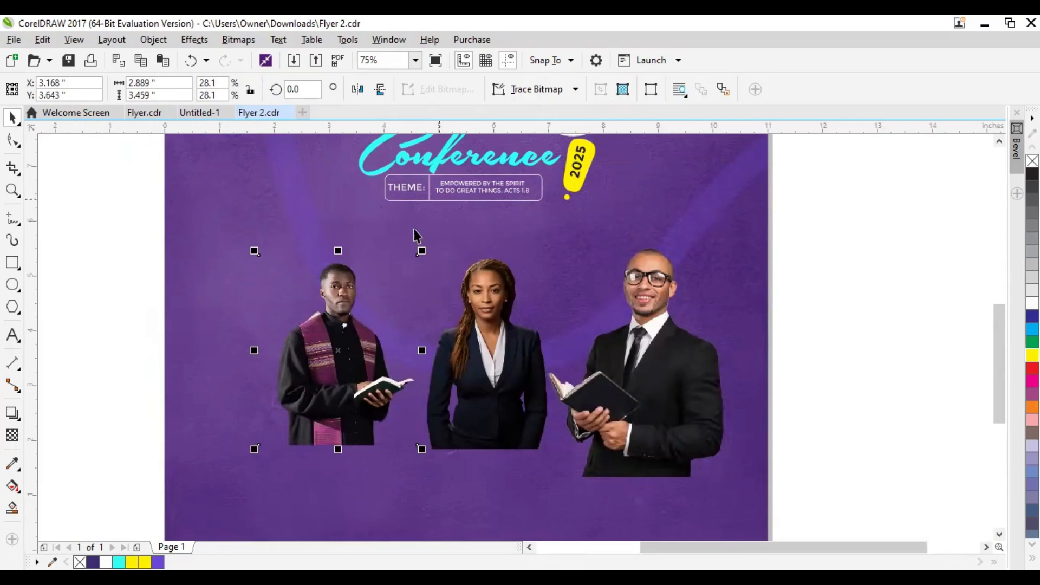
pyautogui.moveTo(422, 449); pyautogui.dragTo(451, 490)
pyautogui.moveTo(346, 381); pyautogui.dragTo(361, 392)
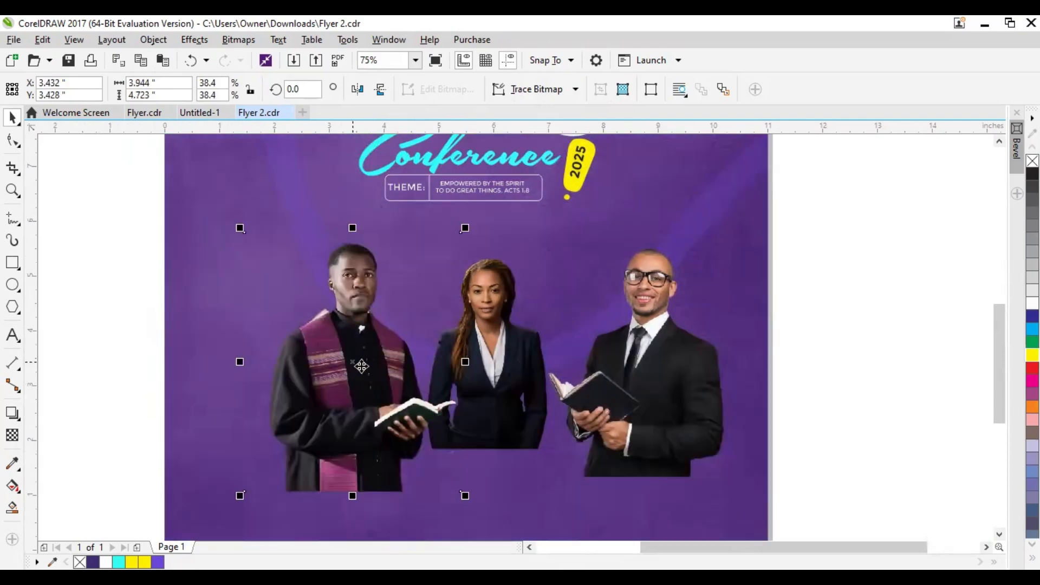
# Enlarge the woman's portrait to about 2.94 by 4.42 inches and move the three portraits closer together and lower
pyautogui.click(496, 350)
pyautogui.moveTo(565, 454); pyautogui.dragTo(574, 464)
pyautogui.moveTo(517, 353); pyautogui.dragTo(513, 365)
pyautogui.moveTo(654, 355); pyautogui.dragTo(612, 365)
pyautogui.moveTo(343, 352); pyautogui.dragTo(350, 361)
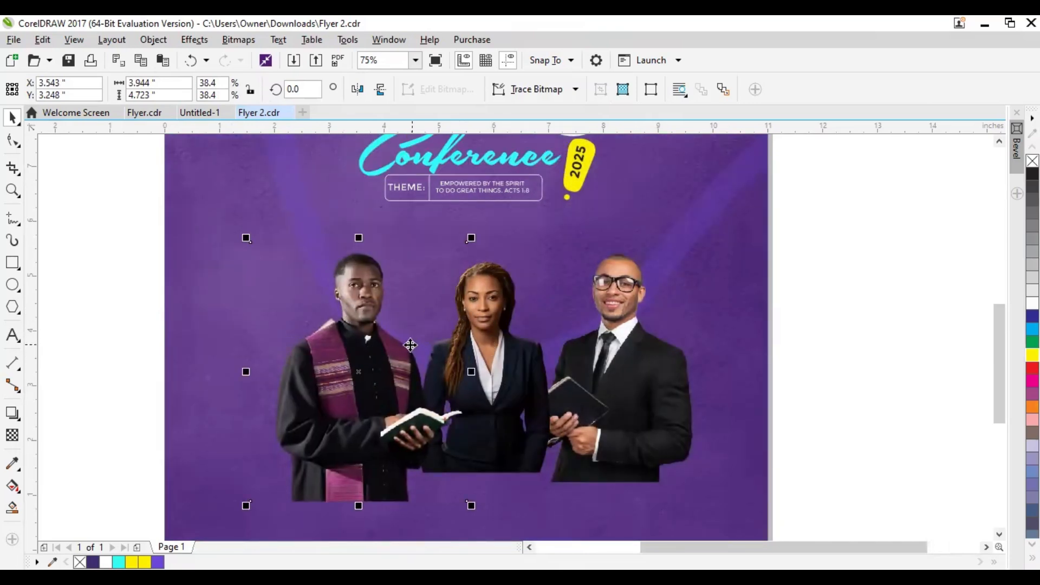
# Move the pastor 1 portrait left against the woman's shoulder, centered at about X 7.85, Y 3.34 inches
pyautogui.click(504, 351)
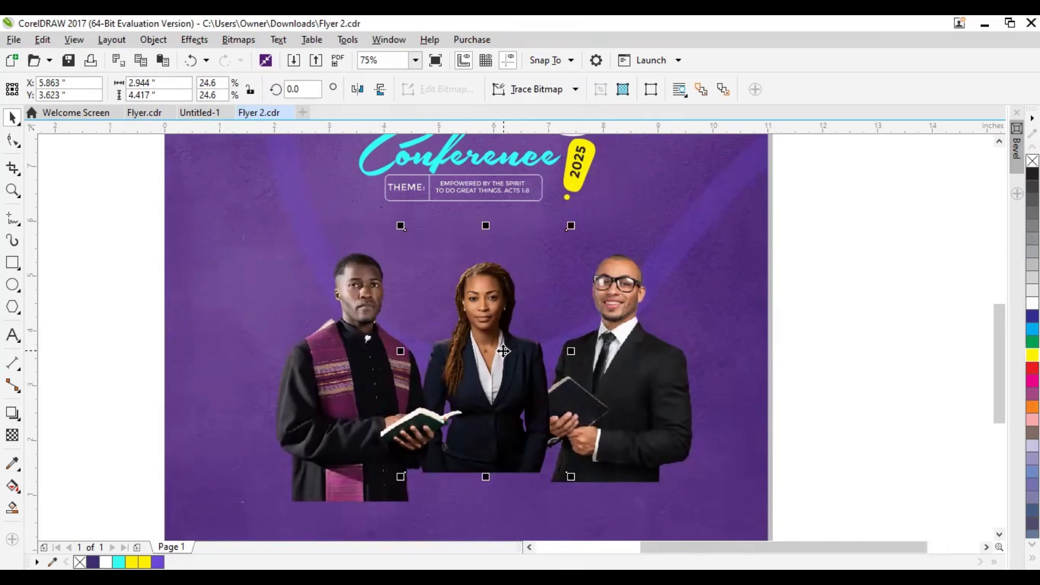
pyautogui.click(341, 304)
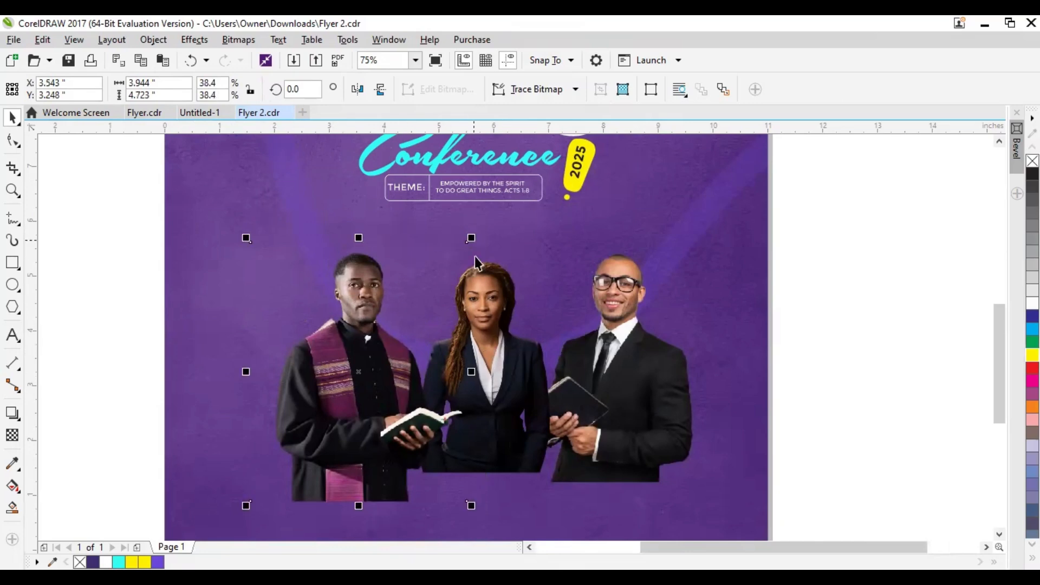
pyautogui.moveTo(624, 317); pyautogui.dragTo(597, 319)
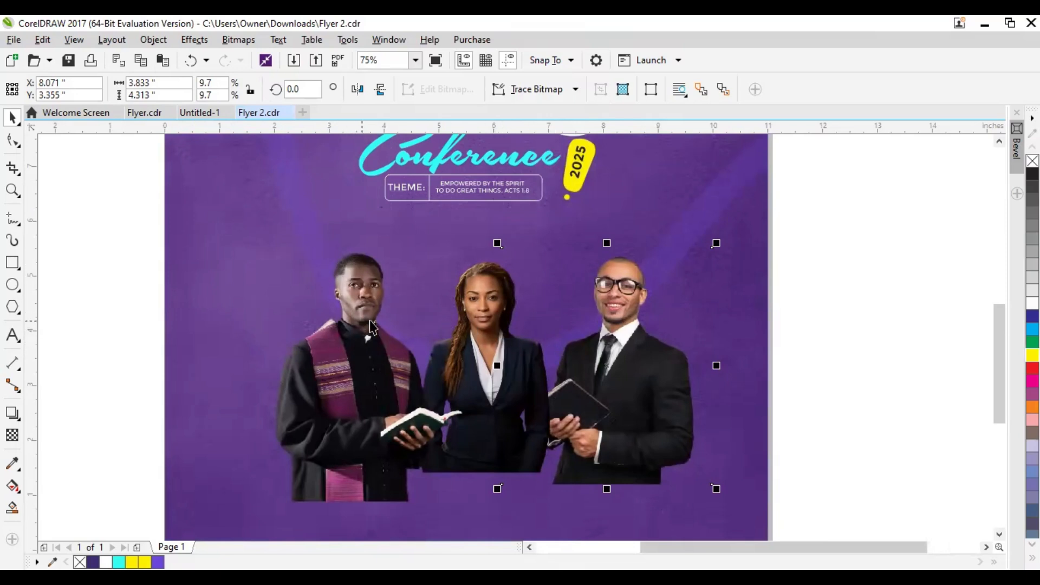
pyautogui.moveTo(626, 365); pyautogui.dragTo(615, 365)
# Fade out the pastor 3 portrait below the chest with a vertical linear transparency at -90°, keeping the head and shoulders opaque
pyautogui.click(342, 379)
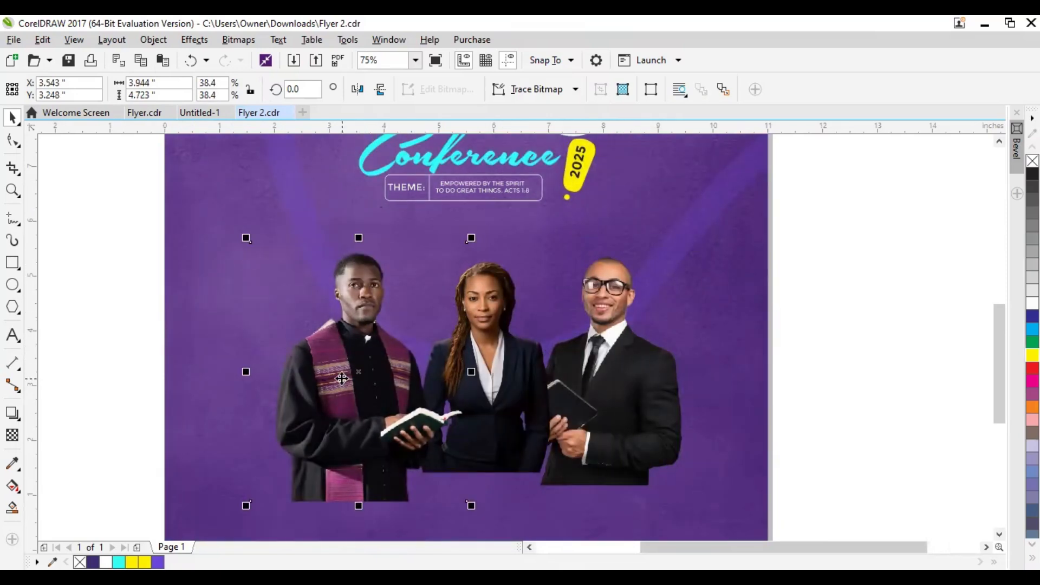
pyautogui.click(12, 436)
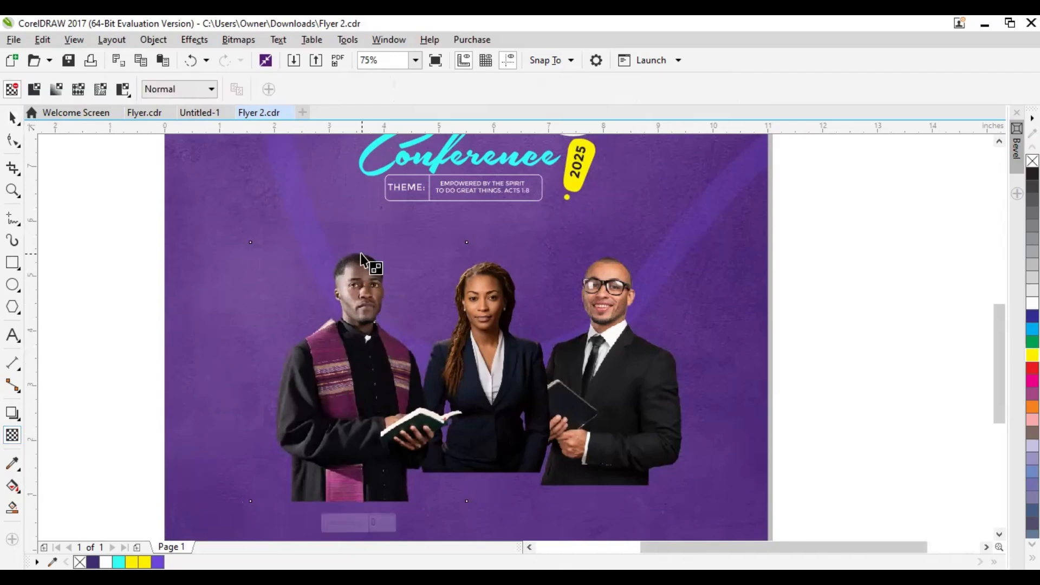
pyautogui.scroll(2, 362, 259)
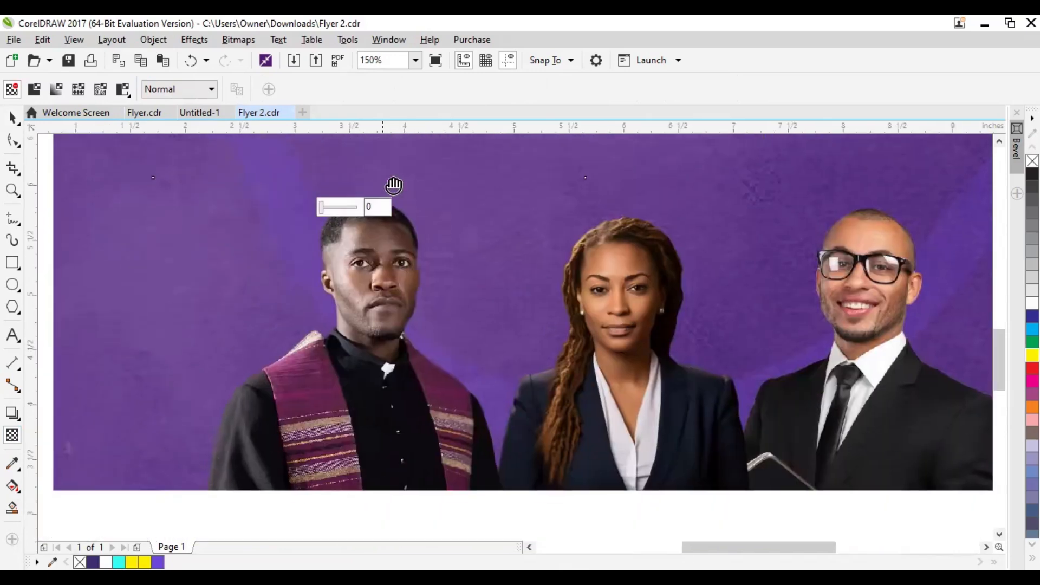
pyautogui.moveTo(398, 184); pyautogui.dragTo(387, 500)
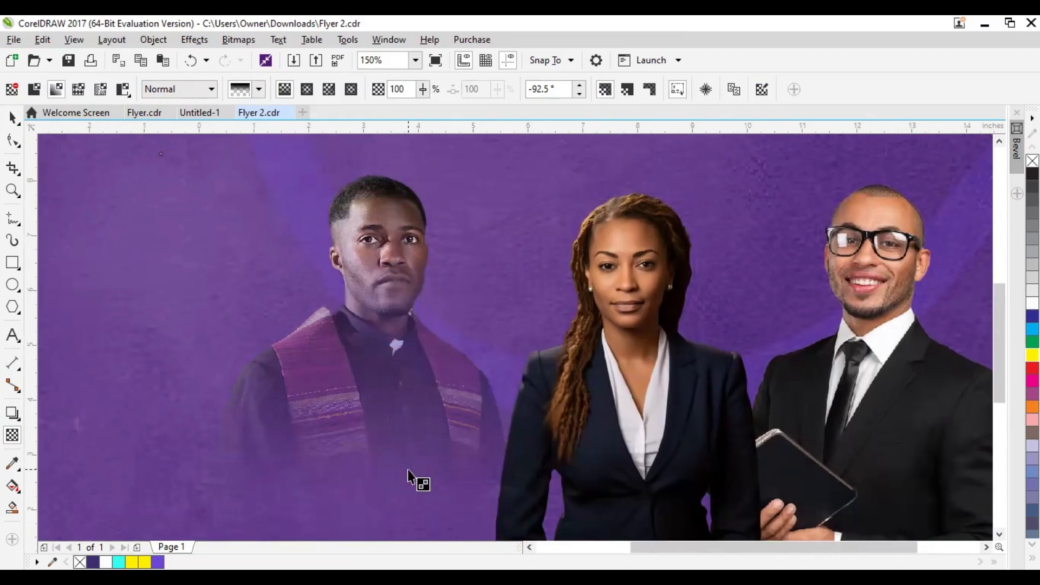
pyautogui.scroll(-2, 417, 477)
pyautogui.scroll(-2, 385, 403)
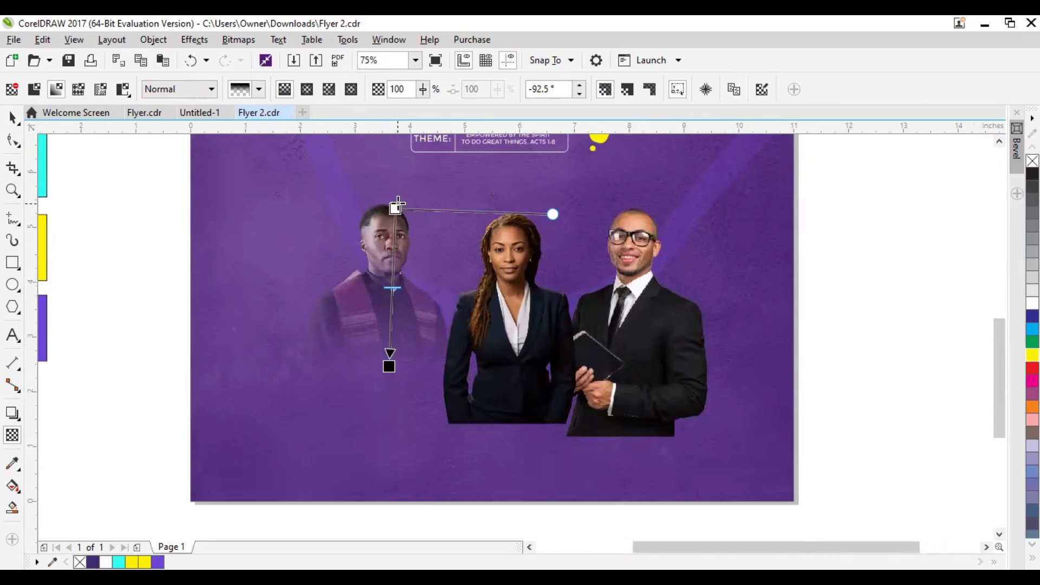
pyautogui.moveTo(396, 207); pyautogui.dragTo(389, 310)
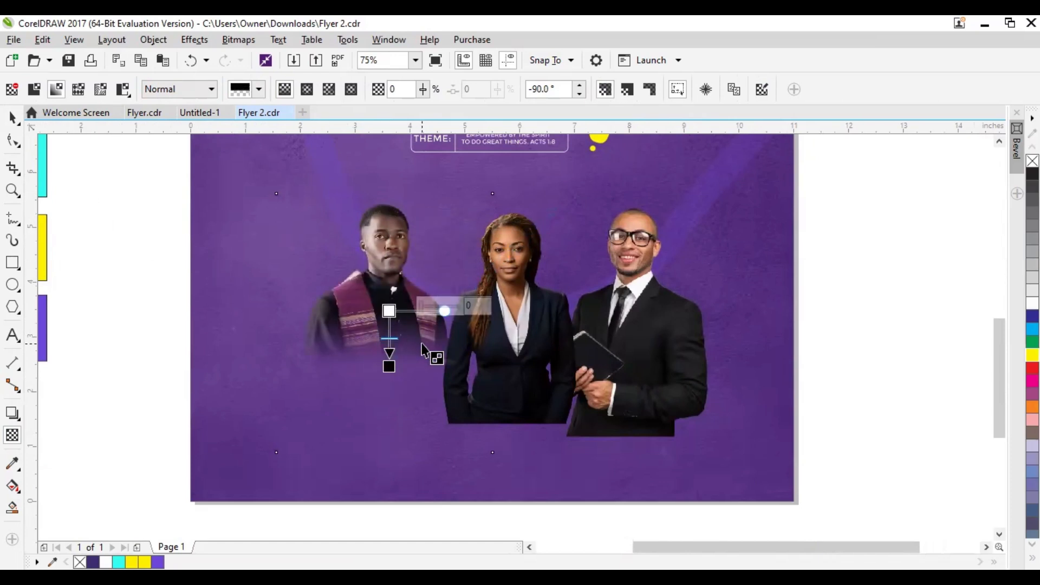
pyautogui.click(13, 117)
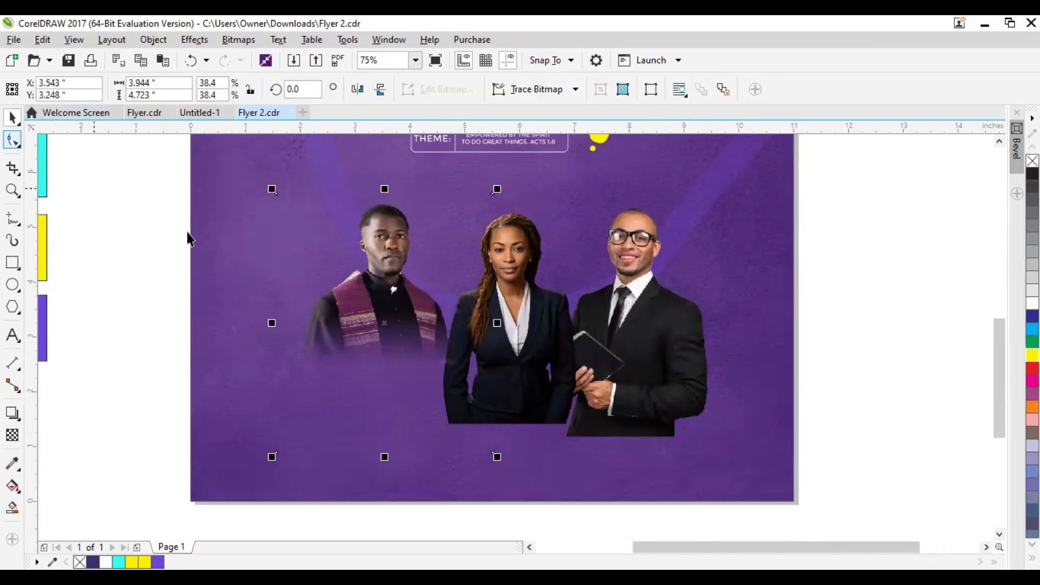
# Fade out the woman's portrait below the chest with a linear transparency running downward at about -96°
pyautogui.click(517, 279)
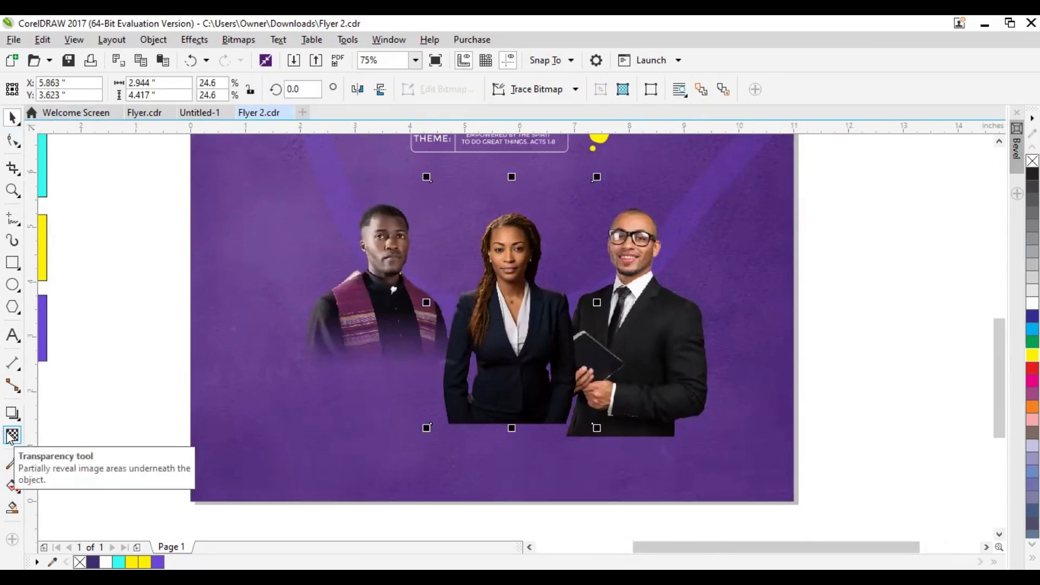
pyautogui.click(11, 435)
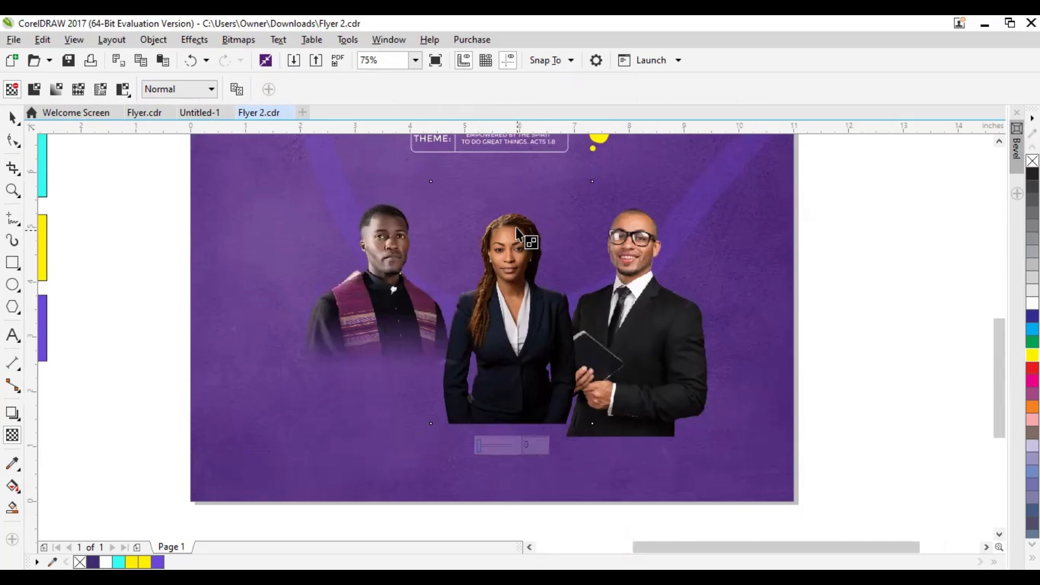
pyautogui.moveTo(513, 218); pyautogui.dragTo(511, 375)
pyautogui.moveTo(514, 217); pyautogui.dragTo(515, 318)
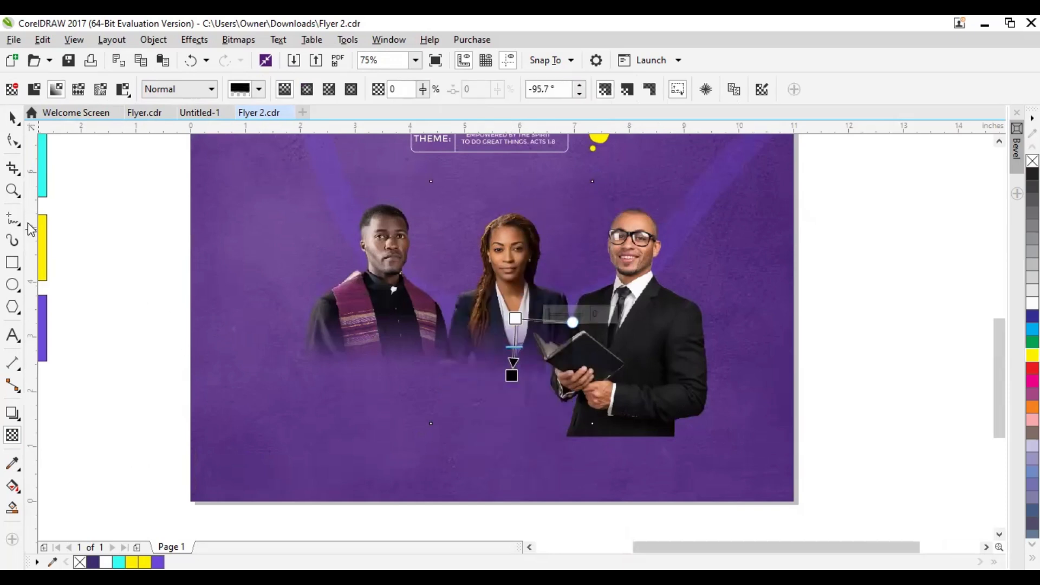
pyautogui.click(13, 117)
# Fade out the pastor 1 portrait below the chest by copying the pastor 3 portrait's transparency and adjusting its angle to about -88°
pyautogui.click(683, 368)
pyautogui.hotkey('ctrl', 'z')
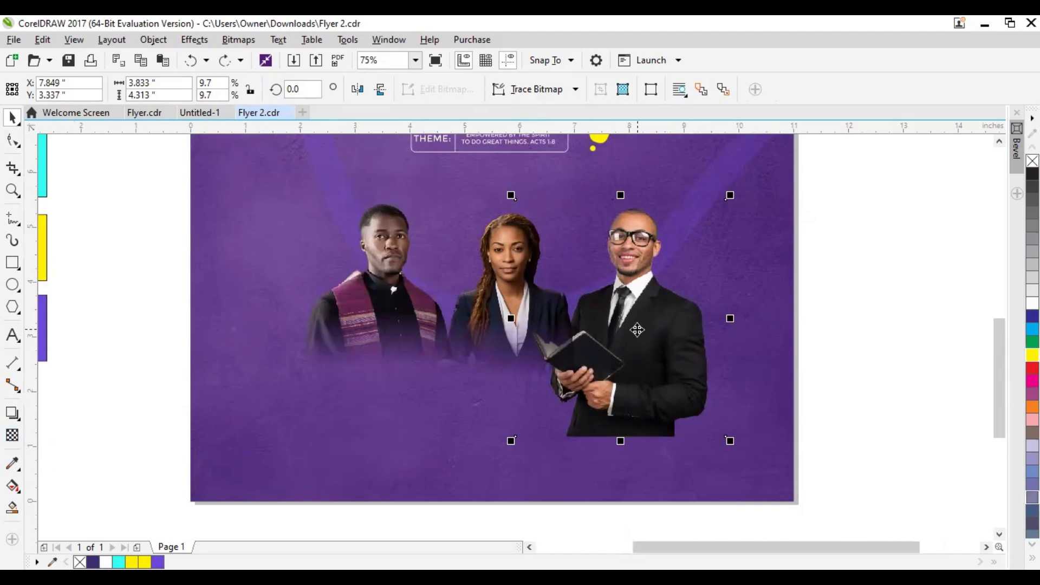
pyautogui.click(611, 327)
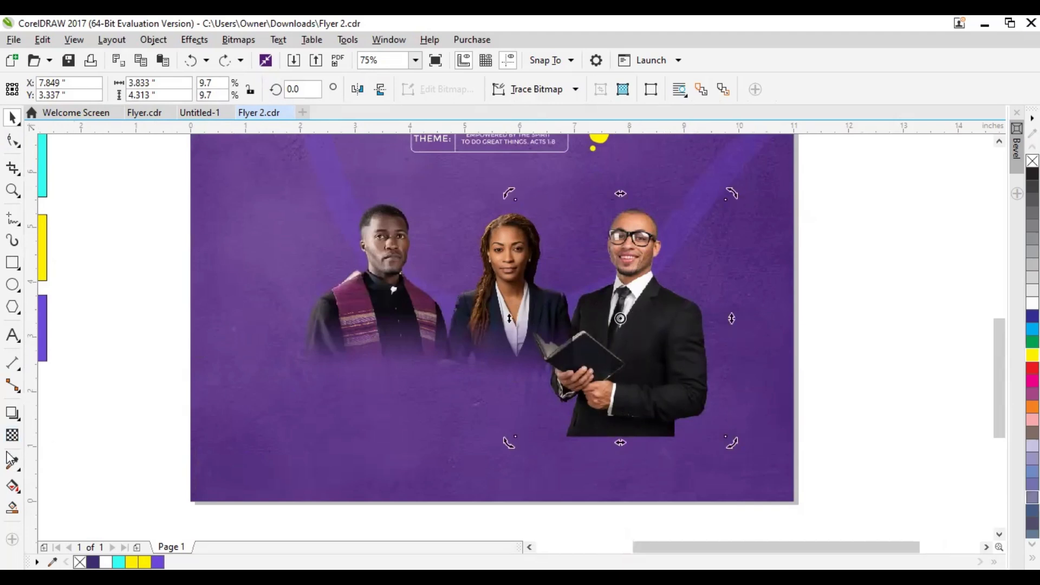
pyautogui.click(13, 436)
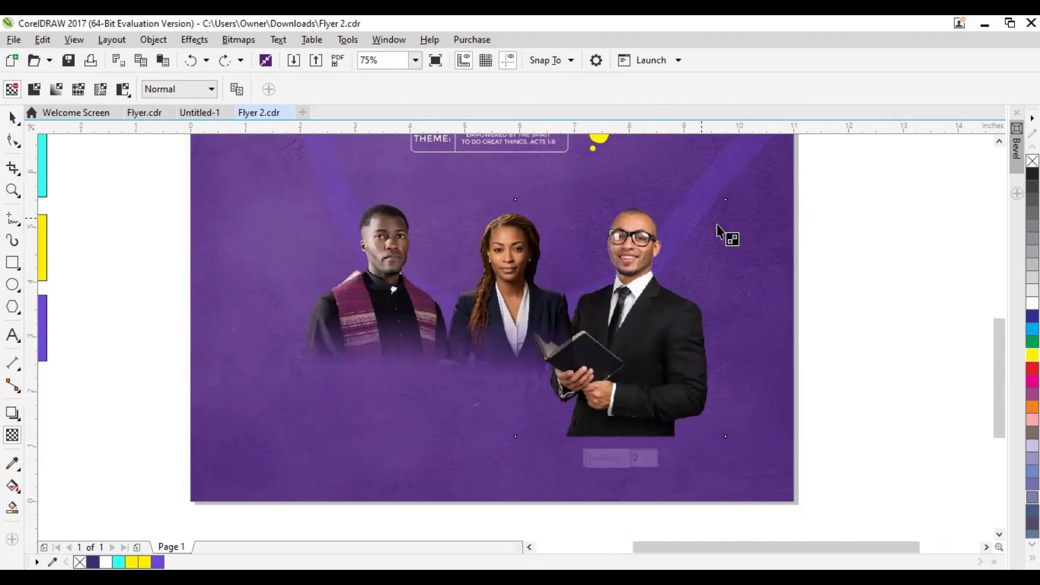
pyautogui.click(236, 89)
pyautogui.click(350, 345)
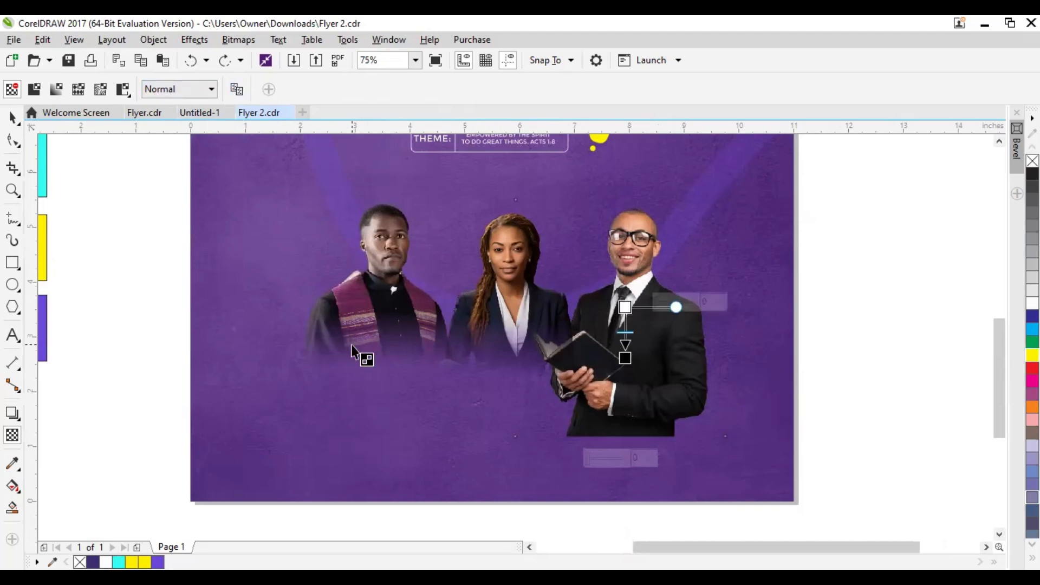
pyautogui.moveTo(626, 307)
pyautogui.mouseDown()
pyautogui.moveTo(627, 327)
pyautogui.moveTo(620, 307)
pyautogui.mouseUp()
pyautogui.scroll(1, 627, 338)
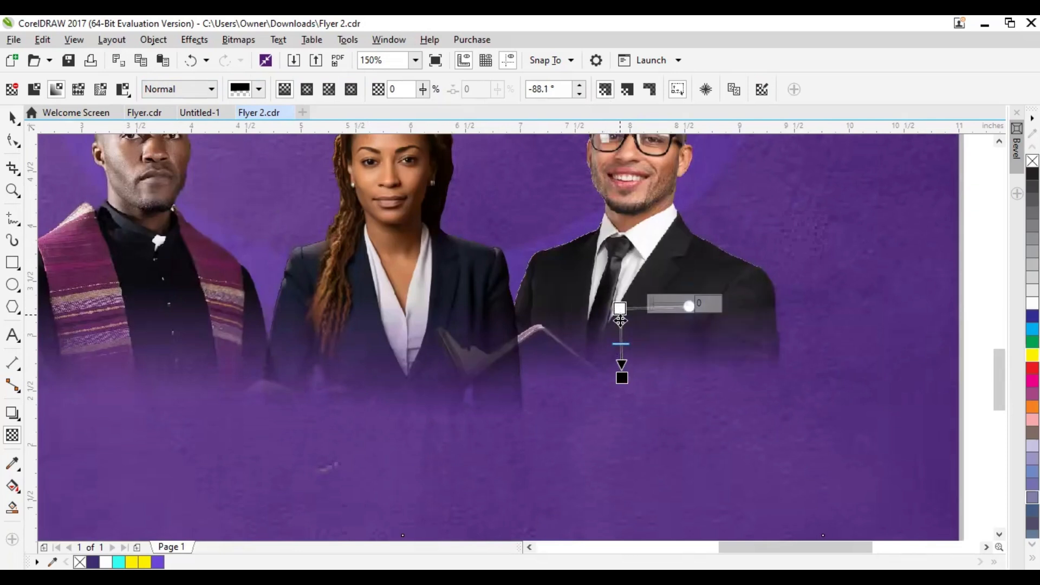
pyautogui.click(13, 118)
pyautogui.scroll(-2, 596, 300)
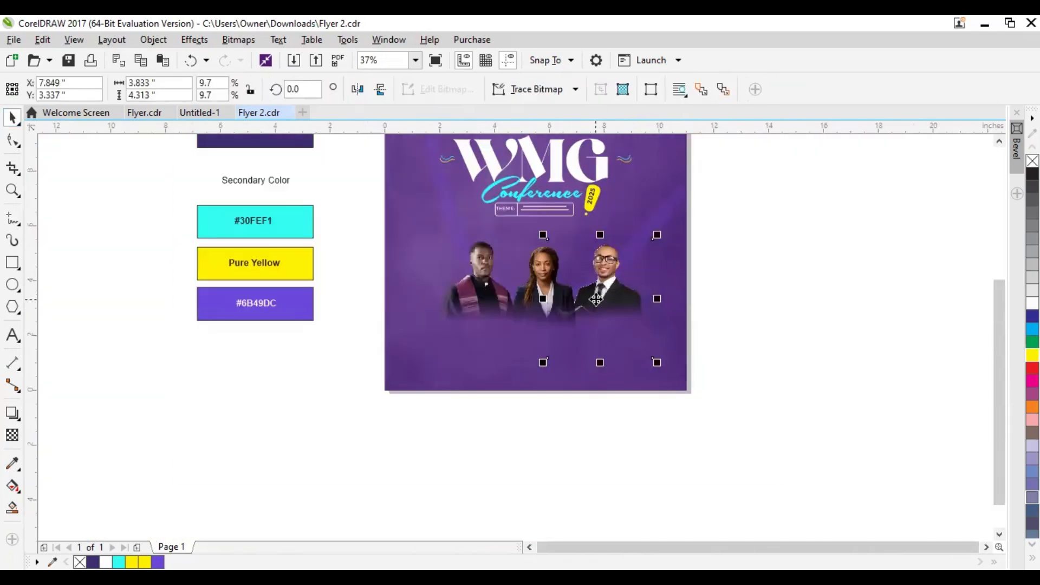
pyautogui.click(822, 325)
pyautogui.scroll(2, 678, 314)
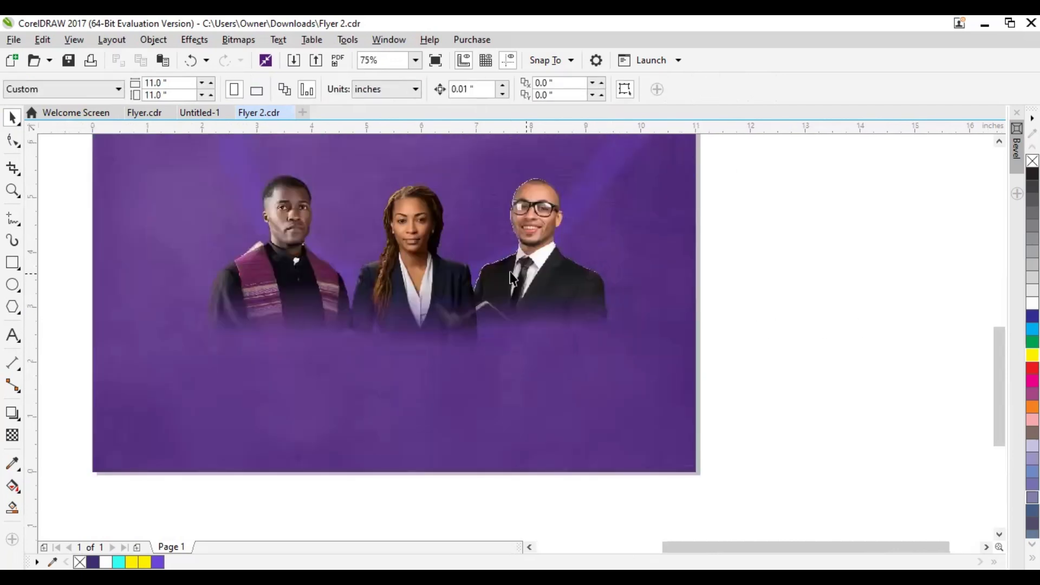
# Group the three faded portraits into a single object
pyautogui.click(528, 259)
pyautogui.moveTo(527, 259); pyautogui.dragTo(521, 259)
pyautogui.moveTo(279, 276); pyautogui.dragTo(672, 422)
pyautogui.scroll(-2, 518, 307)
pyautogui.click(293, 274)
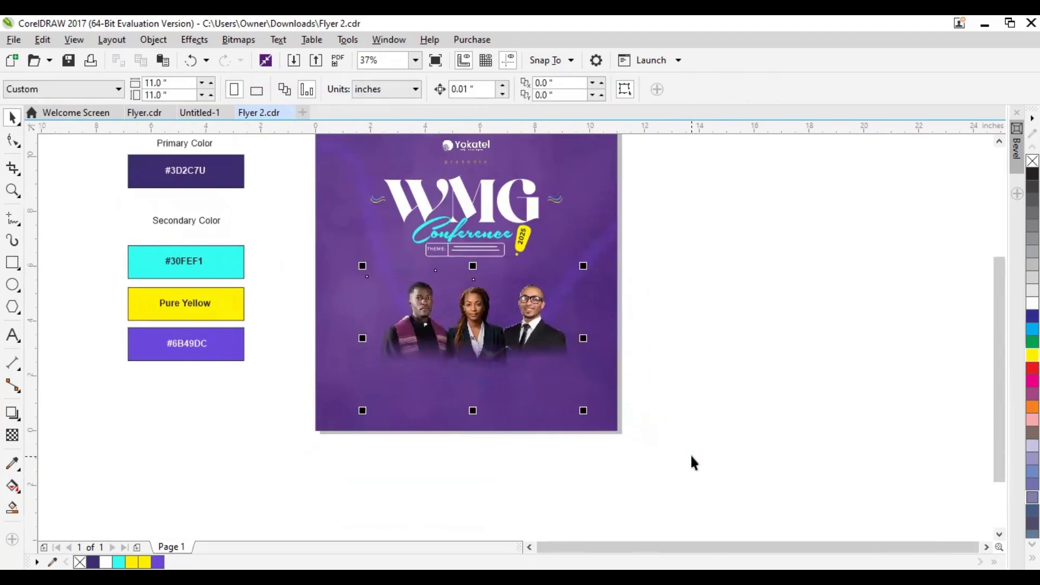
pyautogui.moveTo(277, 269); pyautogui.dragTo(623, 429)
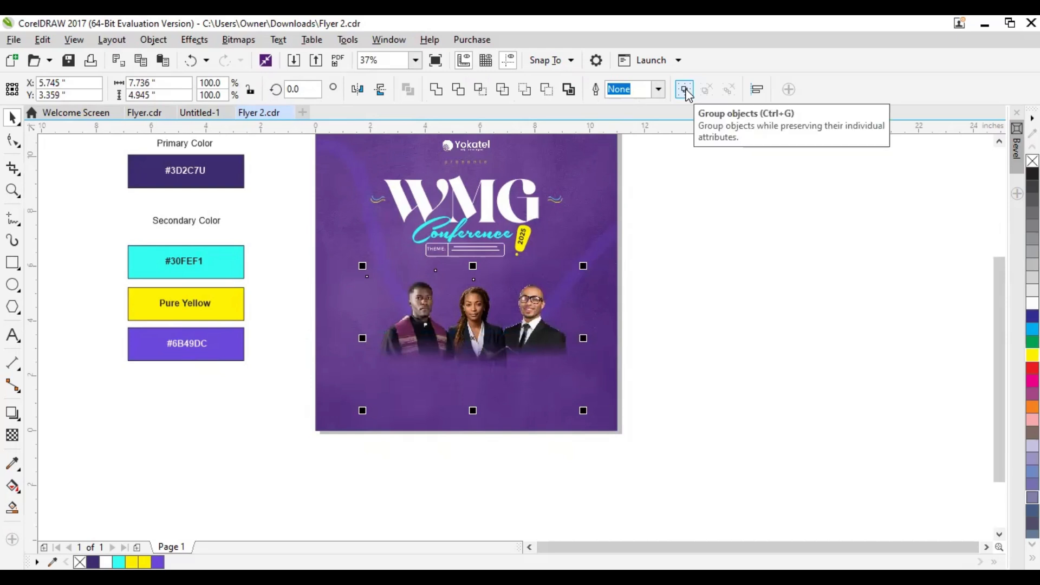
pyautogui.click(684, 88)
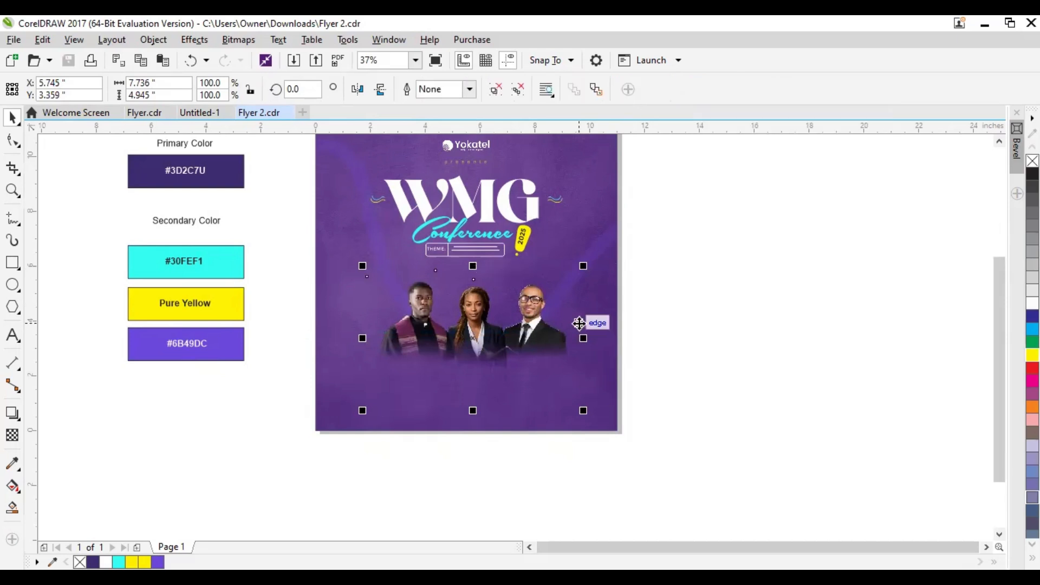
# Duplicate the portrait group in place over the original and undo the trial move of the copy
pyautogui.scroll(2, 455, 306)
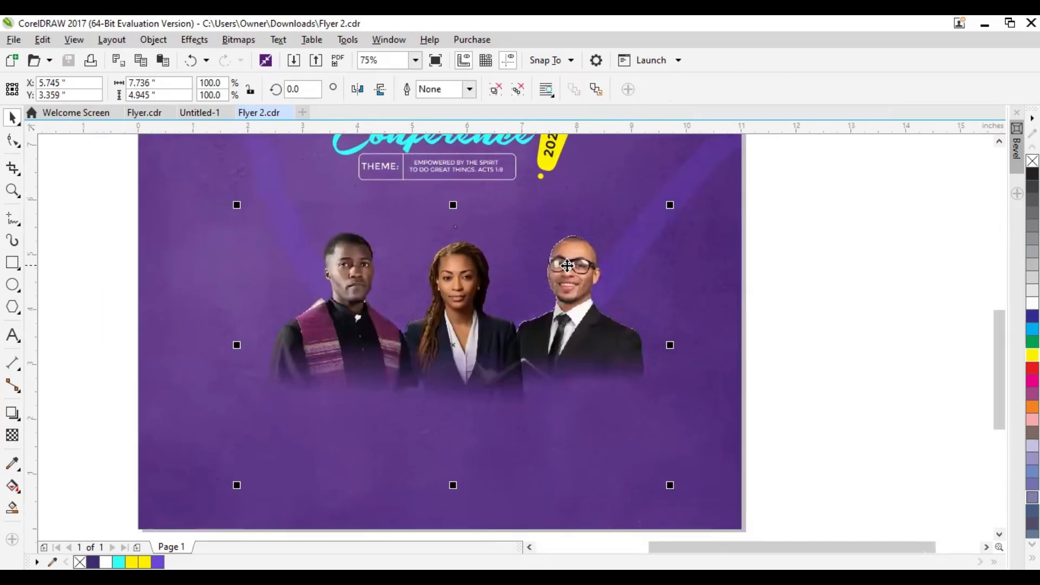
pyautogui.click(440, 329)
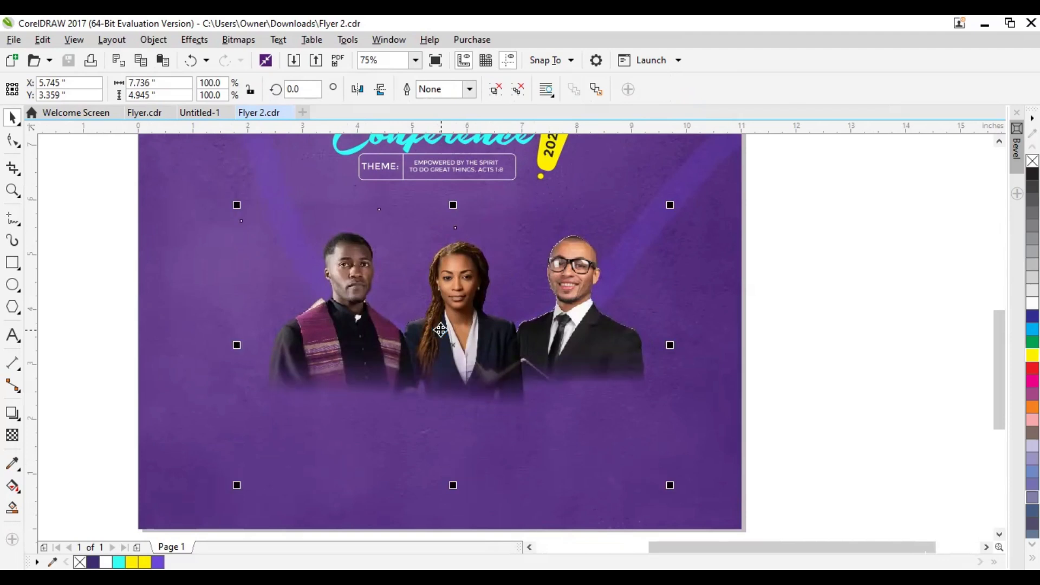
pyautogui.moveTo(441, 331); pyautogui.dragTo(513, 368)
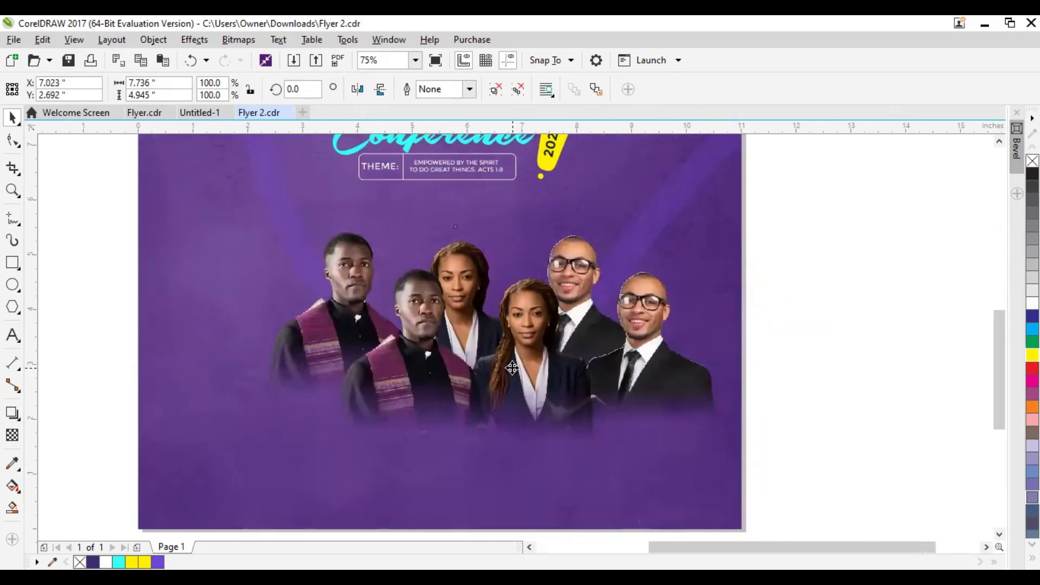
pyautogui.hotkey('ctrl', 'z')
pyautogui.hotkey('ctrl', 'z')
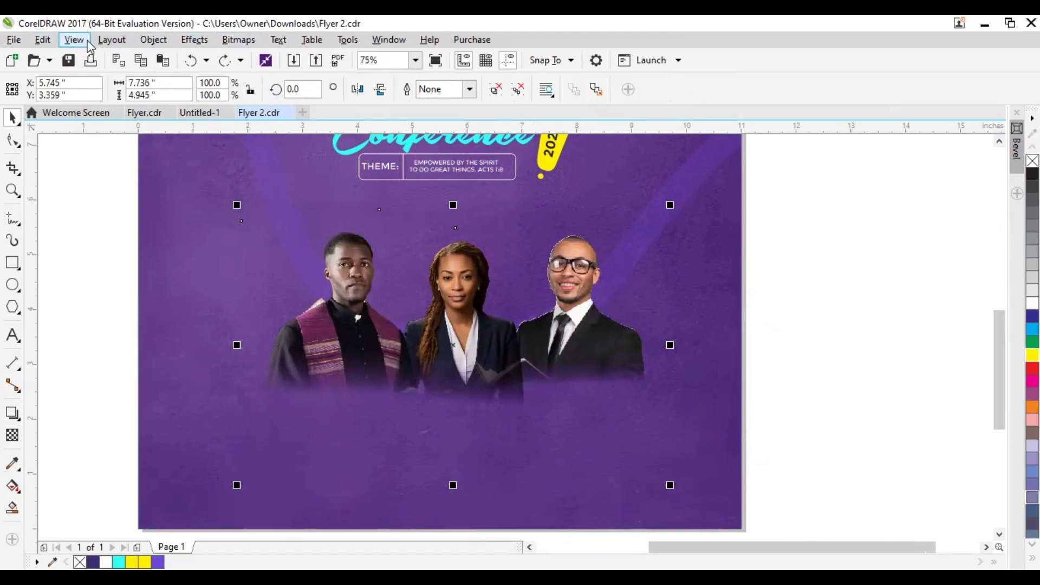
# Convert the duplicate portrait group to a 300 dpi CMYK bitmap with anti-aliasing and a transparent background
pyautogui.click(239, 40)
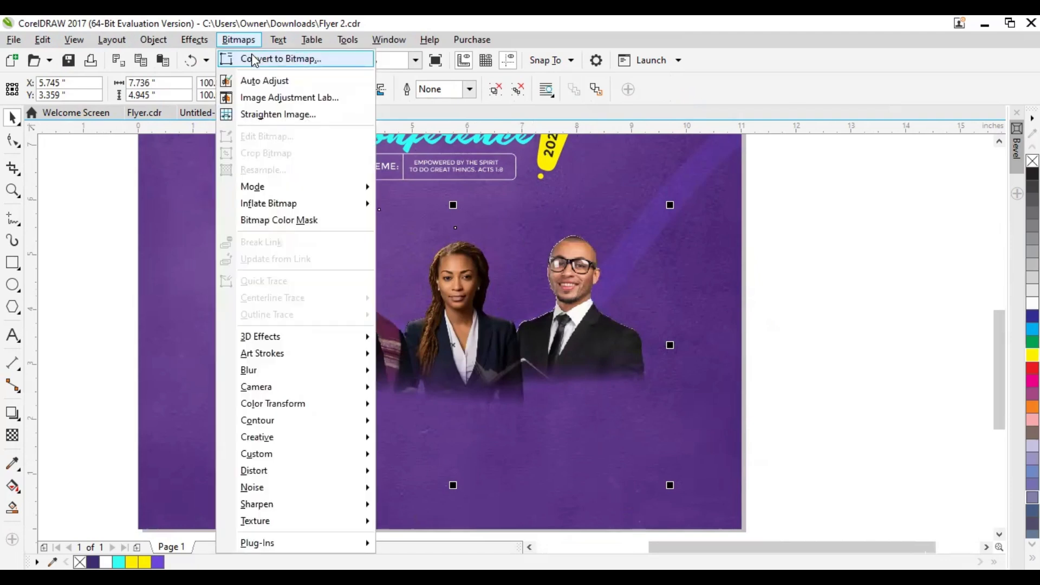
pyautogui.click(257, 61)
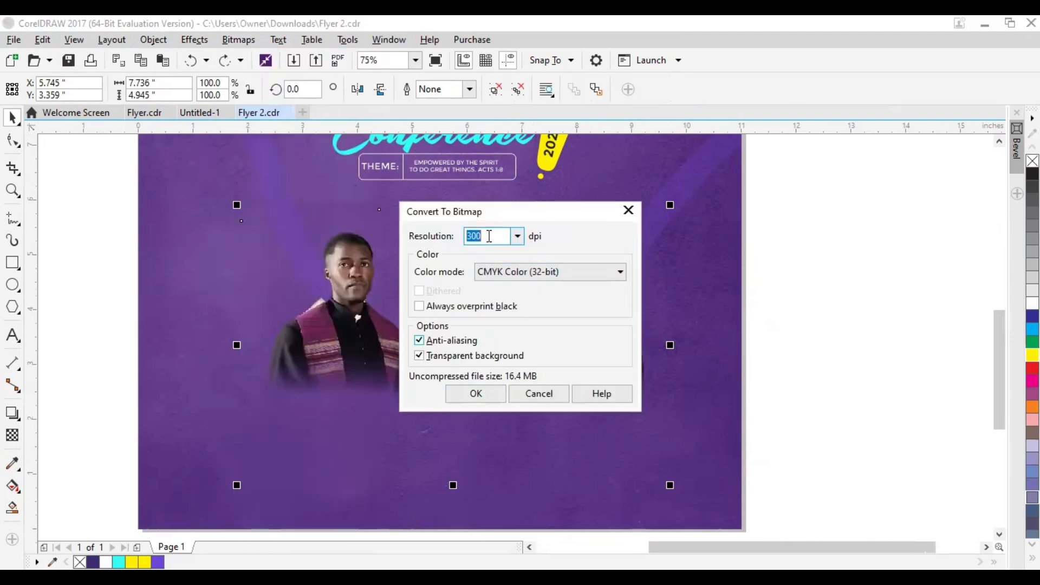
pyautogui.click(472, 397)
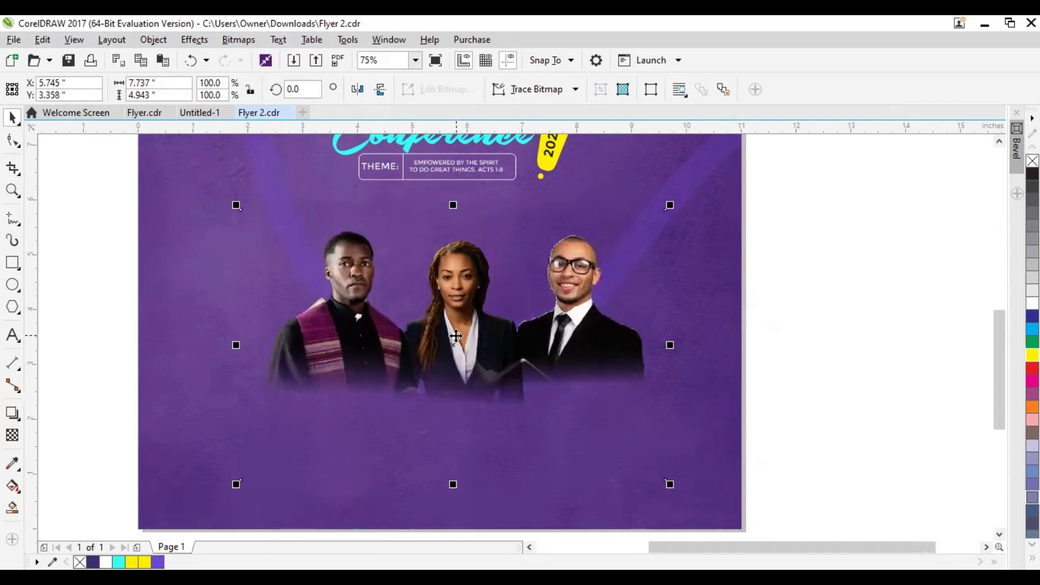
pyautogui.moveTo(455, 337); pyautogui.dragTo(452, 443)
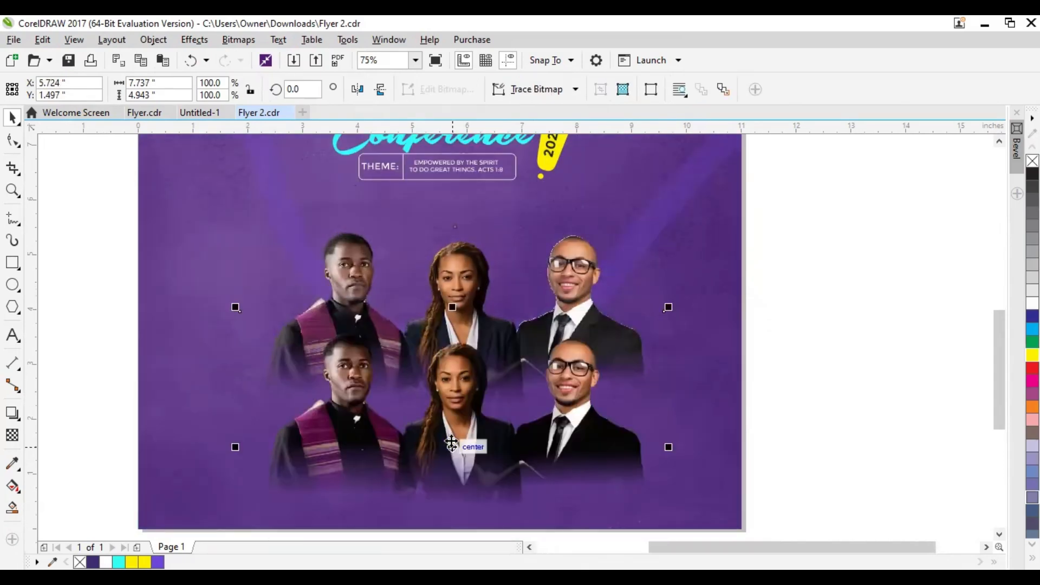
pyautogui.hotkey('ctrl', 'z')
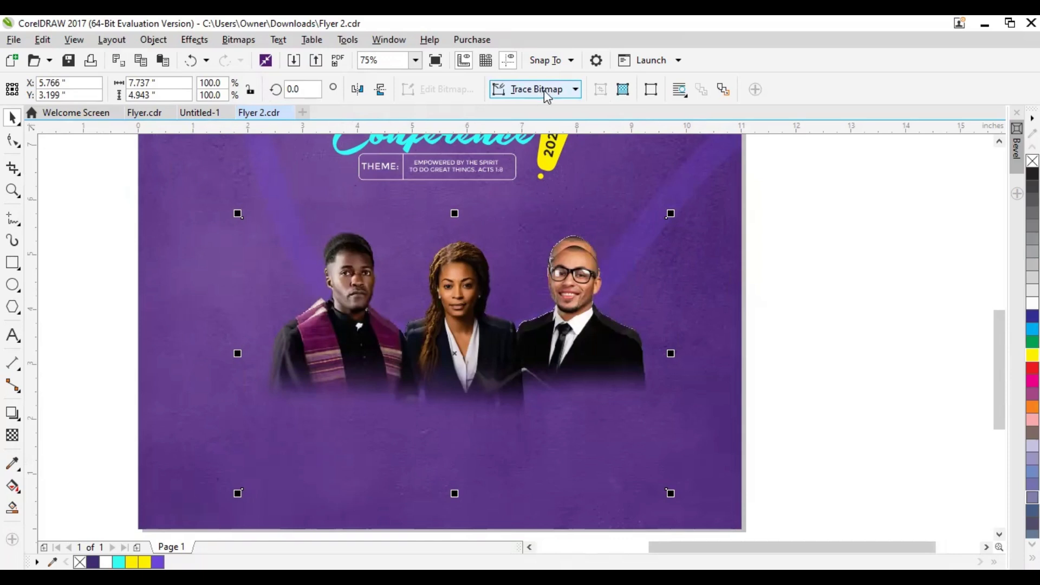
# Trace the portrait bitmap as an outline trace of the line art type, deleting the original image and removing its background
pyautogui.click(552, 94)
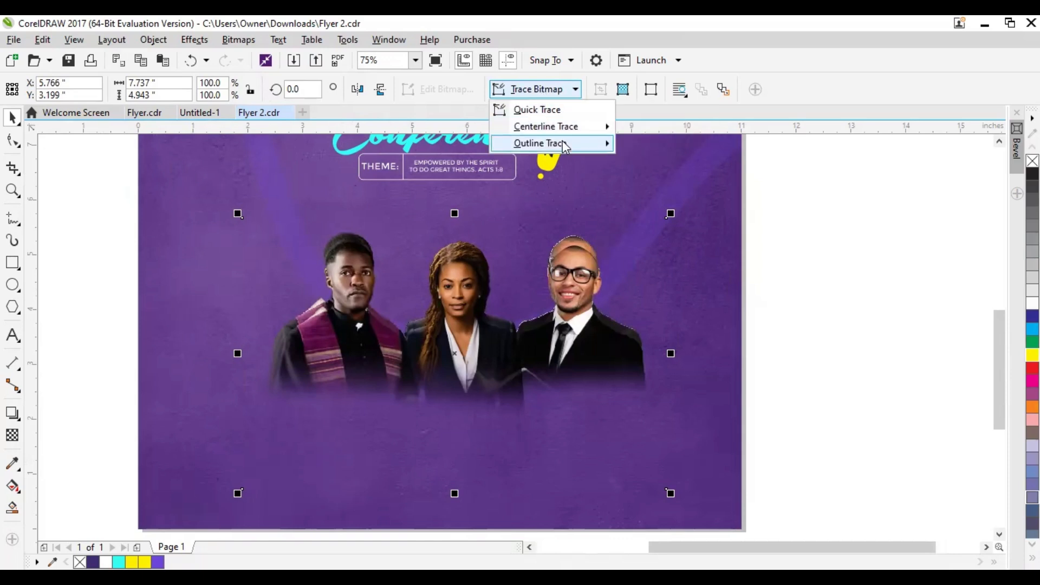
pyautogui.moveTo(563, 142)
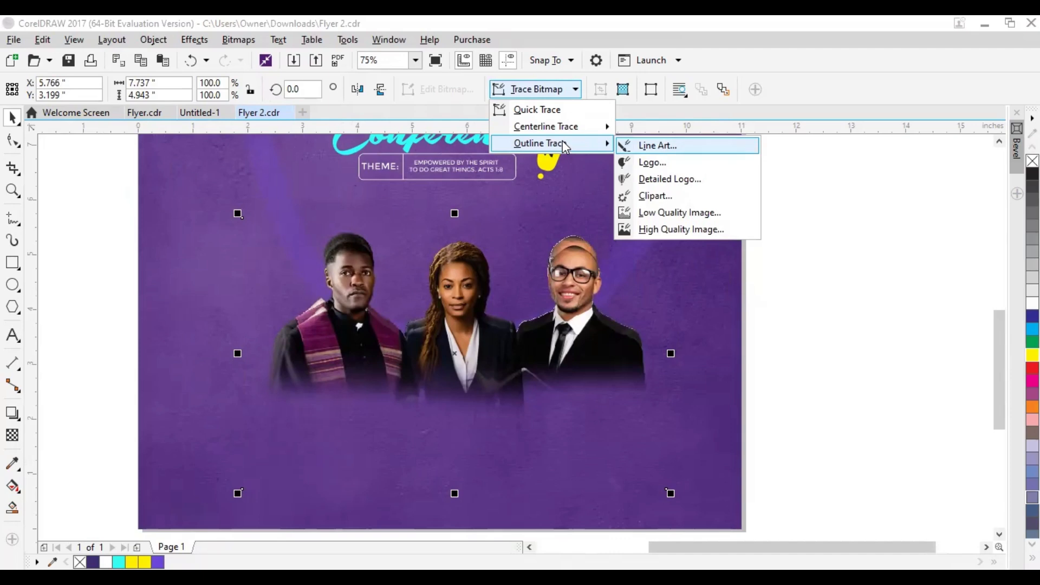
pyautogui.click(562, 143)
pyautogui.click(327, 297)
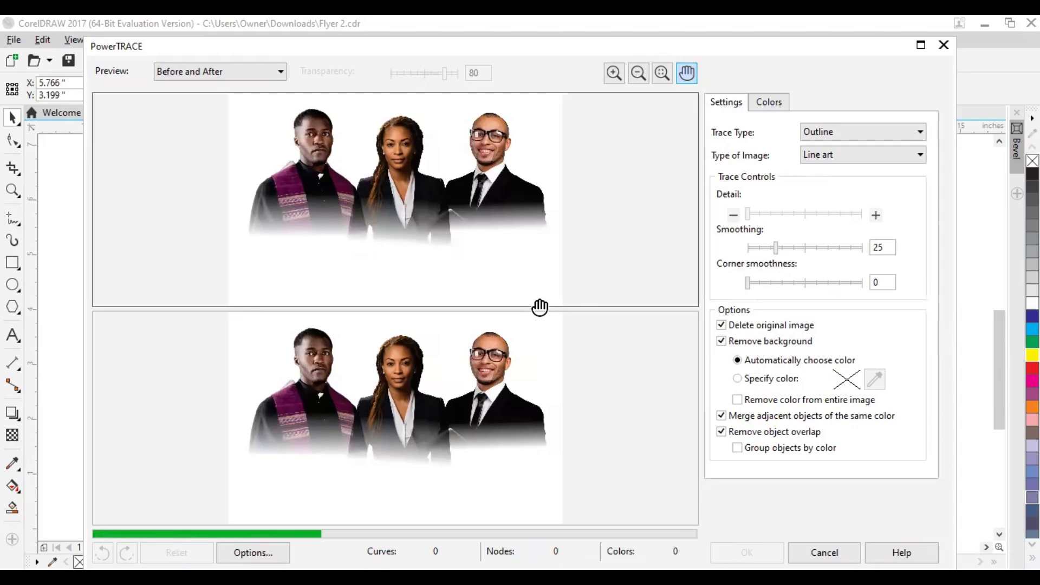
pyautogui.click(746, 552)
# Move the traced portraits off the page to its right, centered at about X 14.85, Y 2.88 inches
pyautogui.moveTo(451, 344); pyautogui.dragTo(786, 401)
pyautogui.hscroll(3, 786, 401)
pyautogui.moveTo(579, 366); pyautogui.dragTo(733, 365)
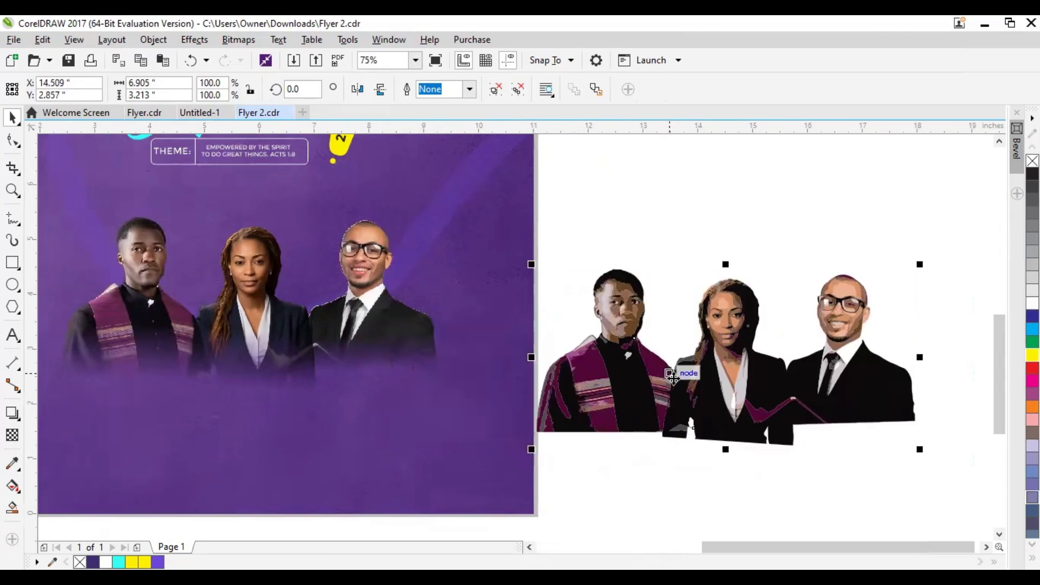
pyautogui.hscroll(3, 578, 362)
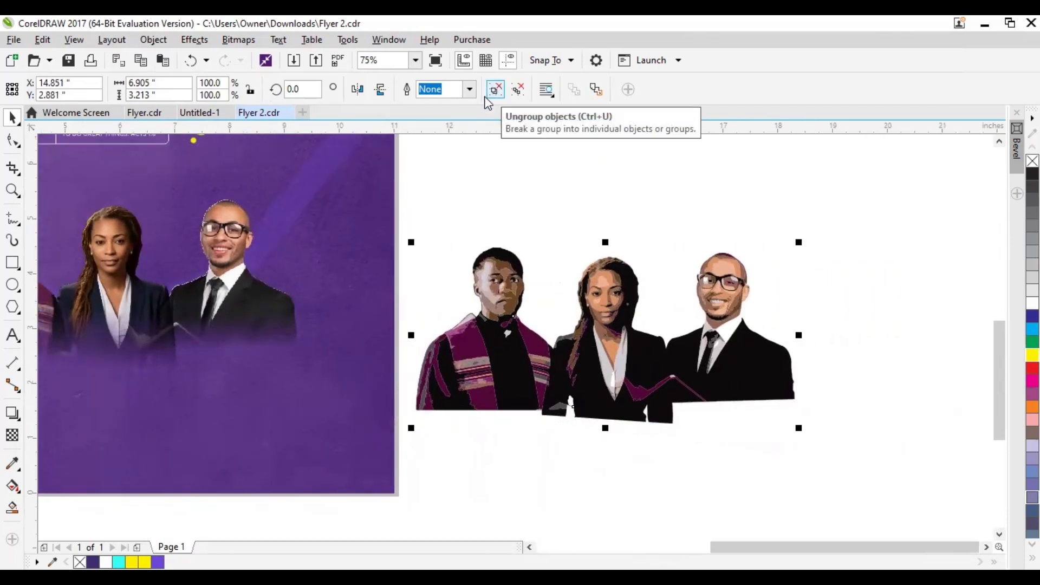
# Ungroup the traced portraits and create a boundary outline around all their pieces
pyautogui.click(498, 90)
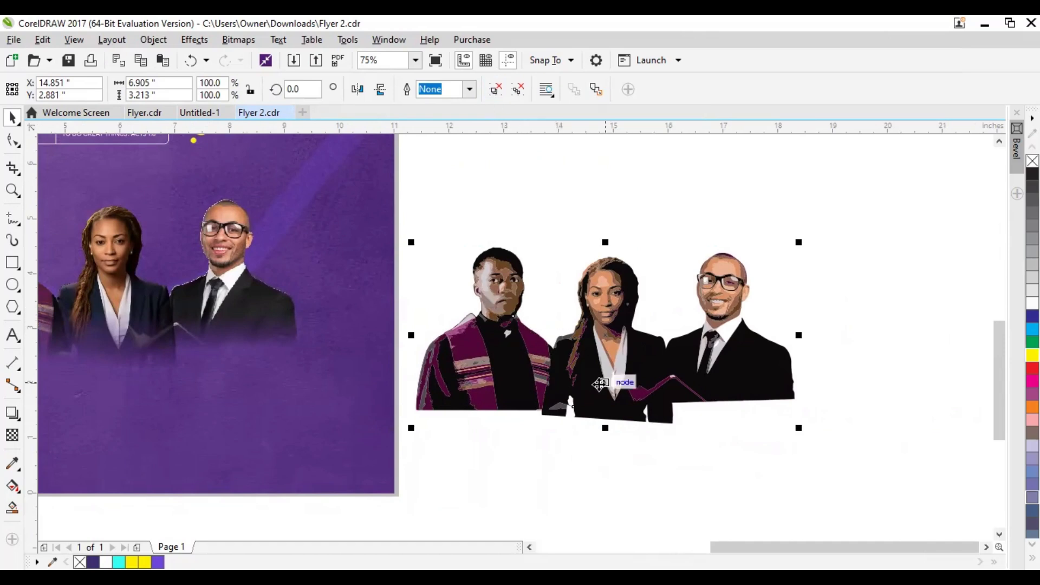
pyautogui.scroll(1, 577, 367)
pyautogui.scroll(-1, 566, 382)
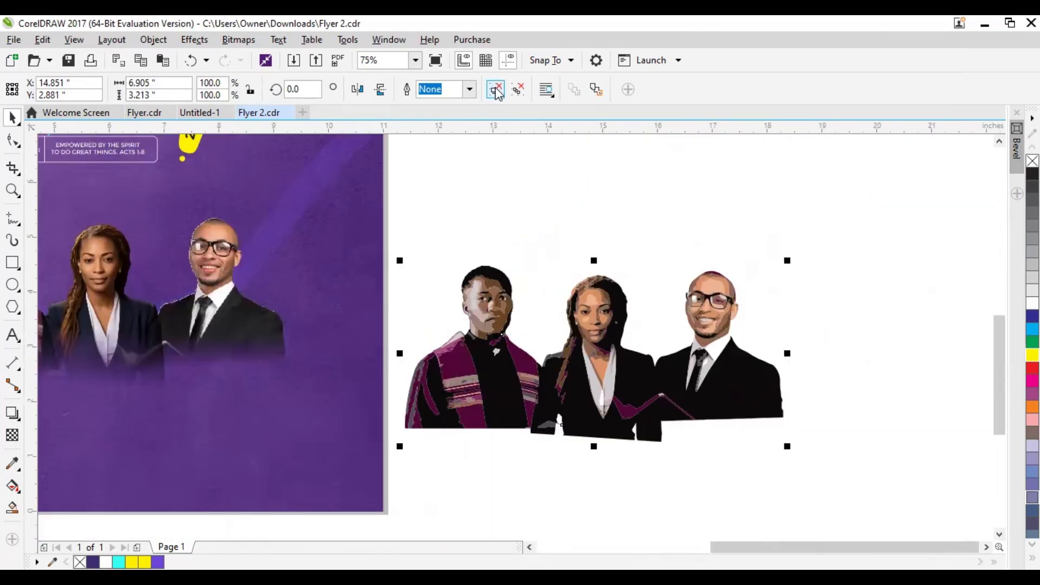
pyautogui.click(498, 90)
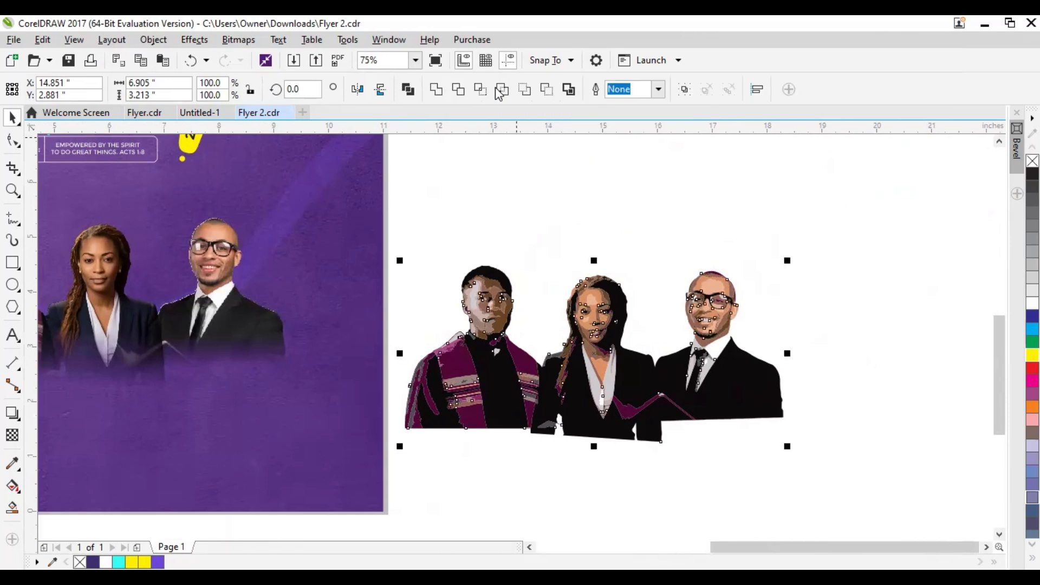
pyautogui.click(554, 325)
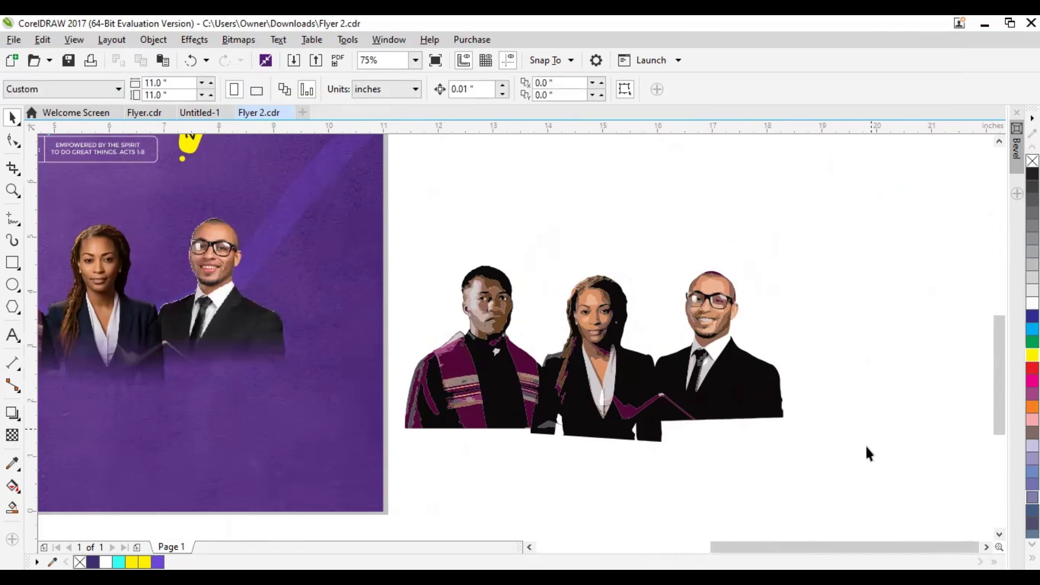
pyautogui.moveTo(898, 506)
pyautogui.mouseDown()
pyautogui.moveTo(371, 255)
pyautogui.moveTo(327, 196)
pyautogui.mouseUp()
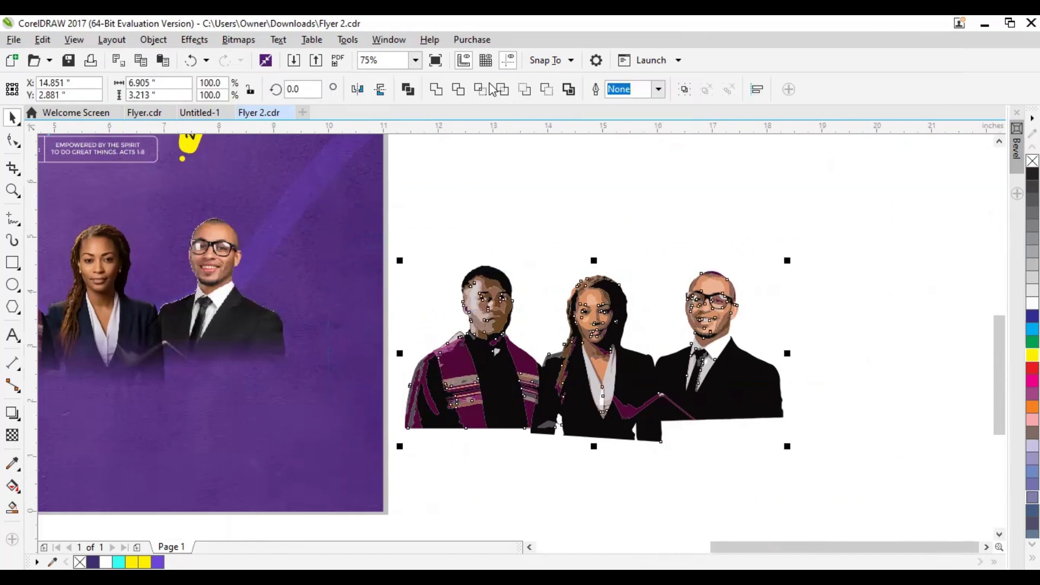
pyautogui.click(569, 90)
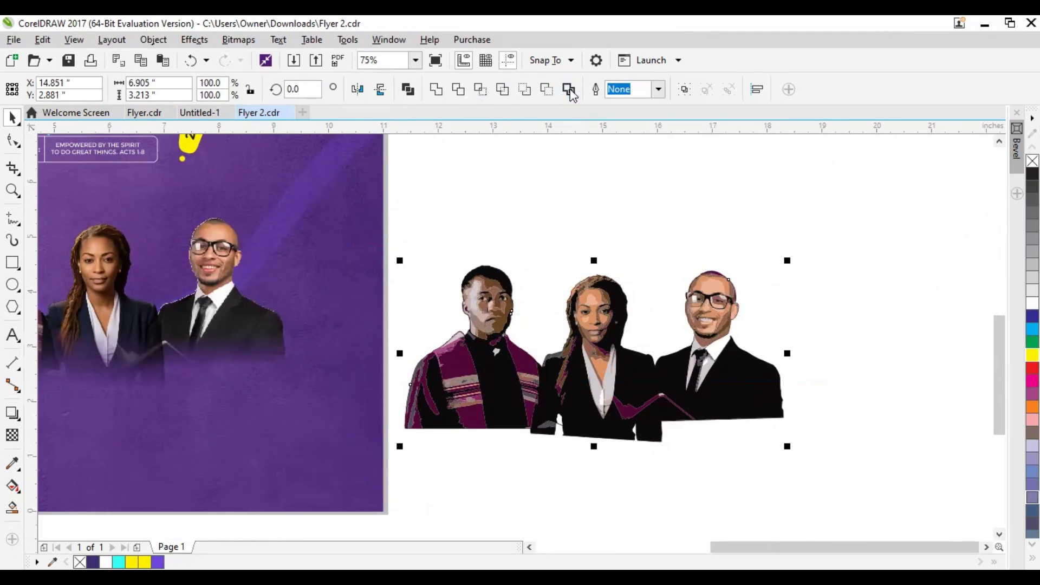
# Move the boundary outline right, clear of the traced portraits, centered at about X 21.86, Y 2.33 inches
pyautogui.scroll(3, 743, 347)
pyautogui.moveTo(508, 360); pyautogui.dragTo(625, 456)
pyautogui.moveTo(486, 425); pyautogui.dragTo(589, 564)
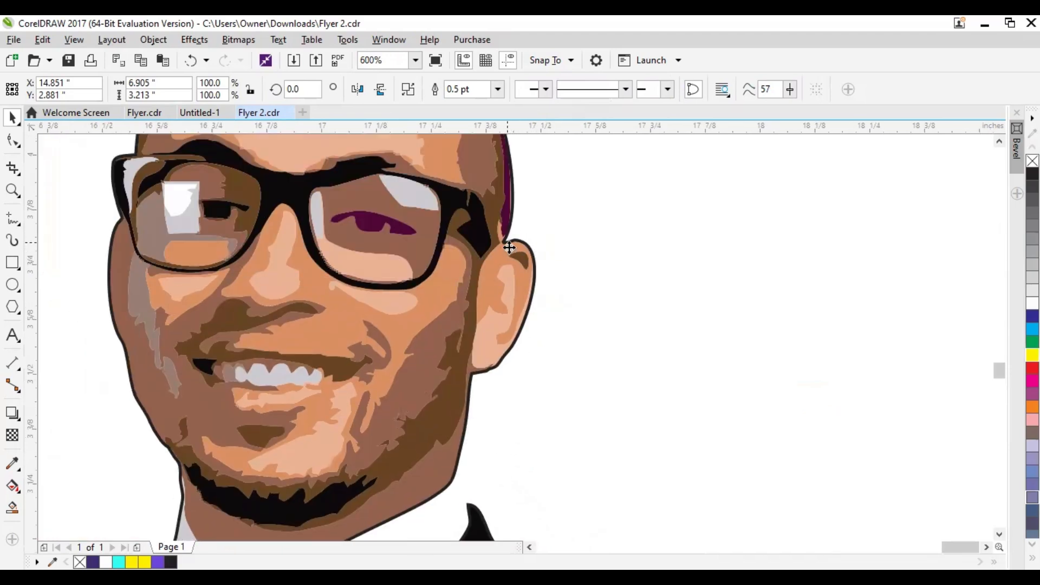
pyautogui.scroll(-2, 462, 445)
pyautogui.moveTo(461, 446); pyautogui.dragTo(548, 253)
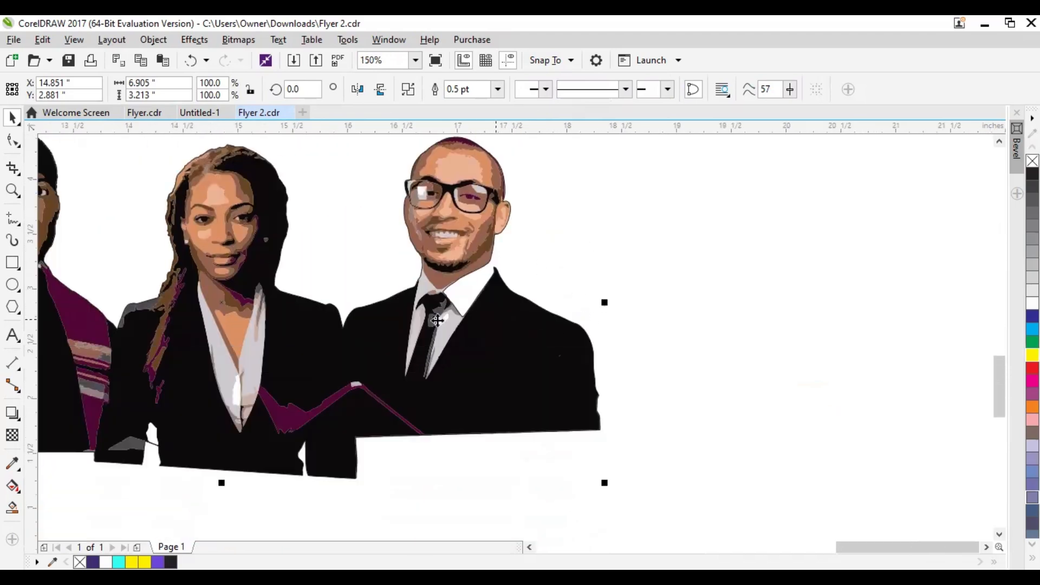
pyautogui.moveTo(221, 298); pyautogui.dragTo(710, 373)
pyautogui.scroll(-1, 416, 420)
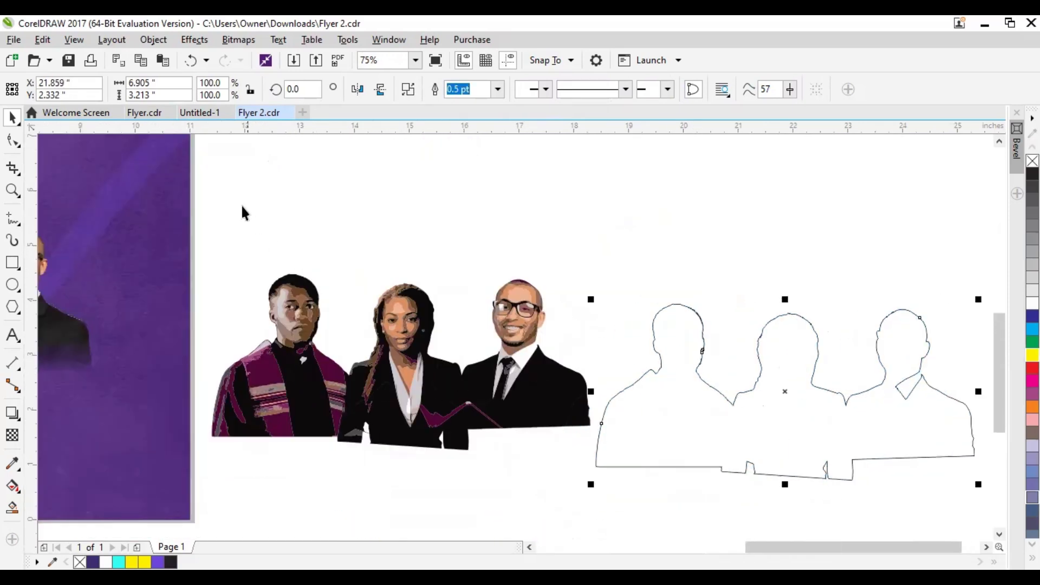
# Delete all the traced portrait pieces and move the boundary outline left into their place beside the page
pyautogui.moveTo(198, 180); pyautogui.dragTo(596, 476)
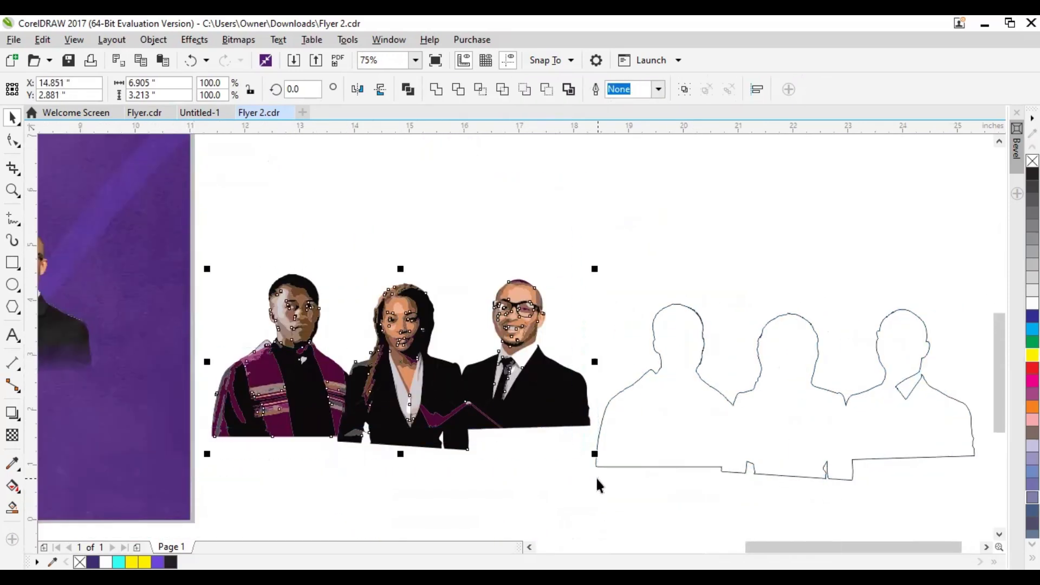
pyautogui.press('Delete')
pyautogui.moveTo(738, 405); pyautogui.dragTo(368, 389)
# Delete the nodes forming the collar notch beside the right-hand figure's neck in the boundary outline
pyautogui.scroll(2, 546, 380)
pyautogui.click(521, 342)
pyautogui.doubleClick(522, 342)
pyautogui.scroll(2, 509, 364)
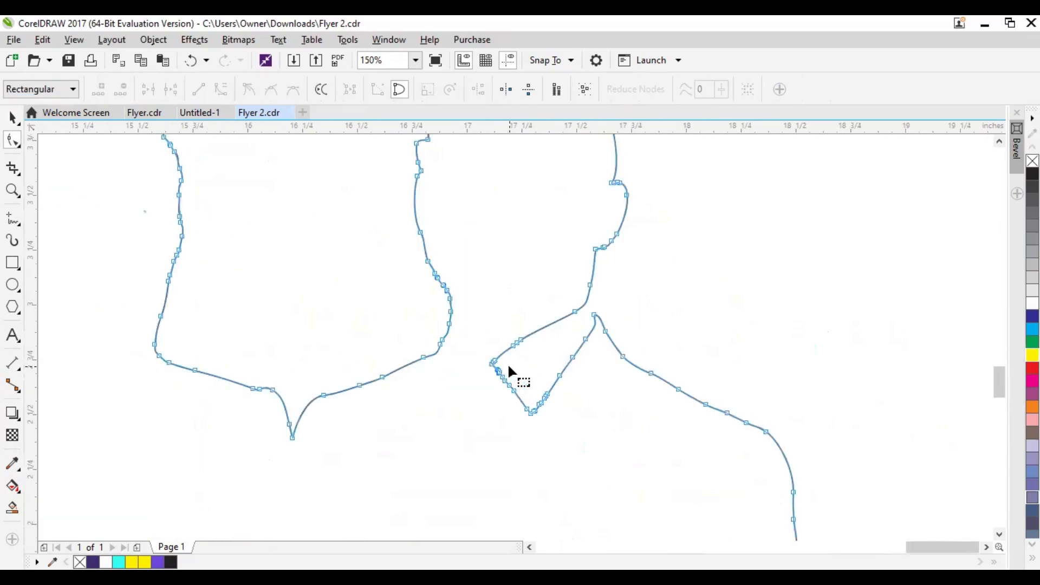
pyautogui.moveTo(571, 442); pyautogui.dragTo(633, 469)
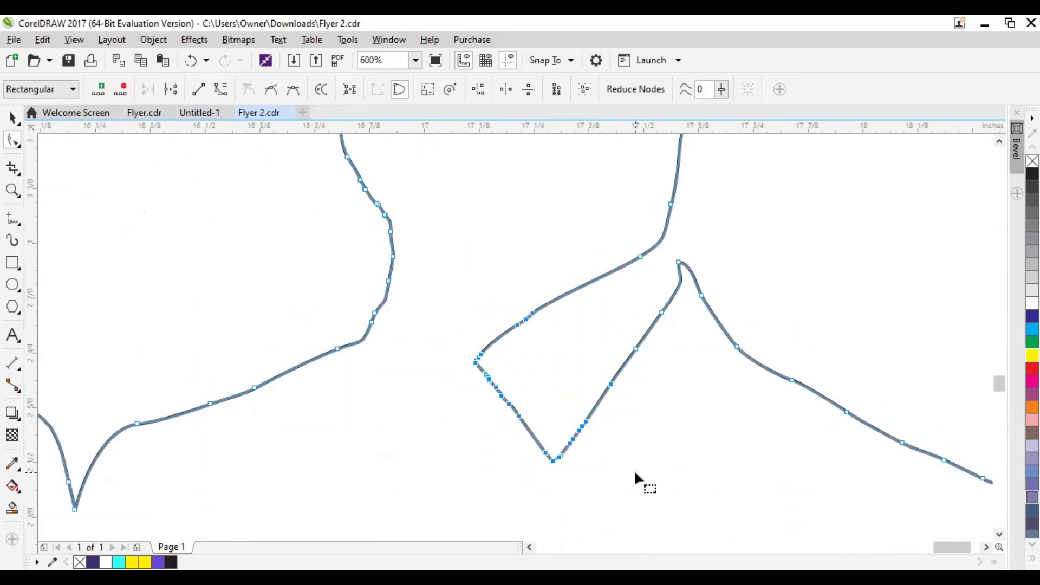
pyautogui.press('Delete')
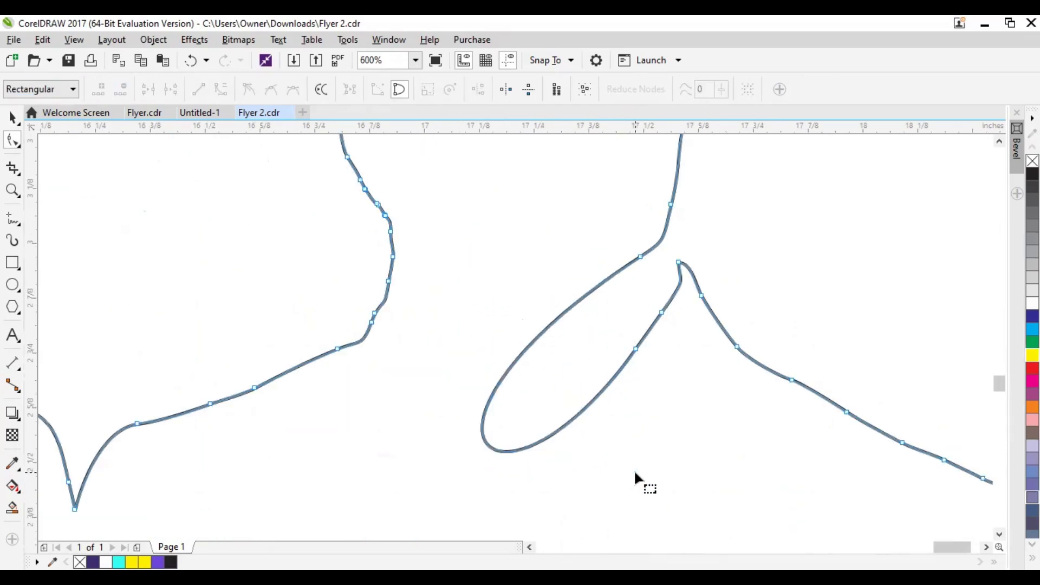
pyautogui.click(636, 348)
pyautogui.press('Delete')
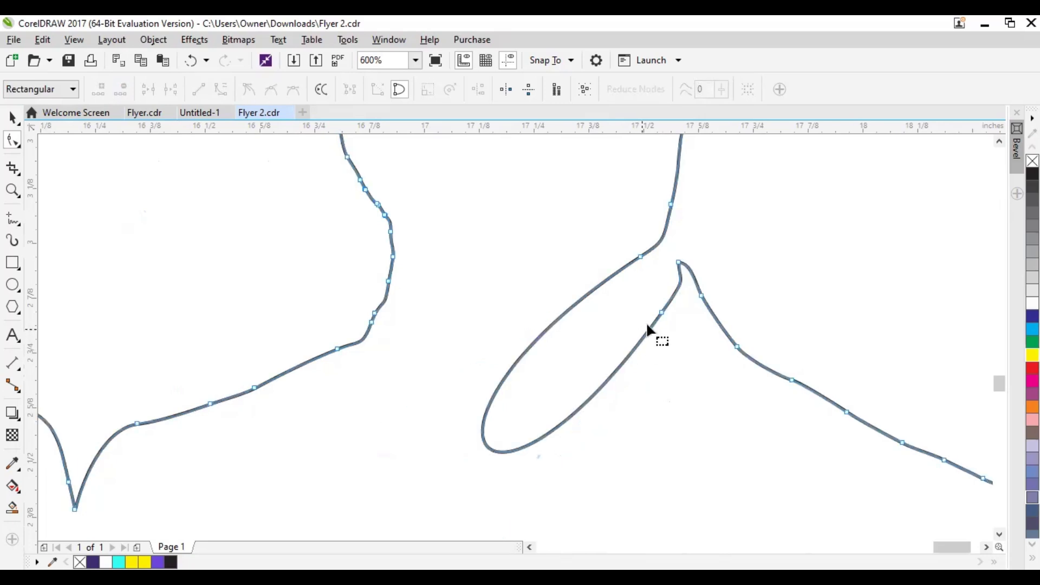
pyautogui.doubleClick(661, 312)
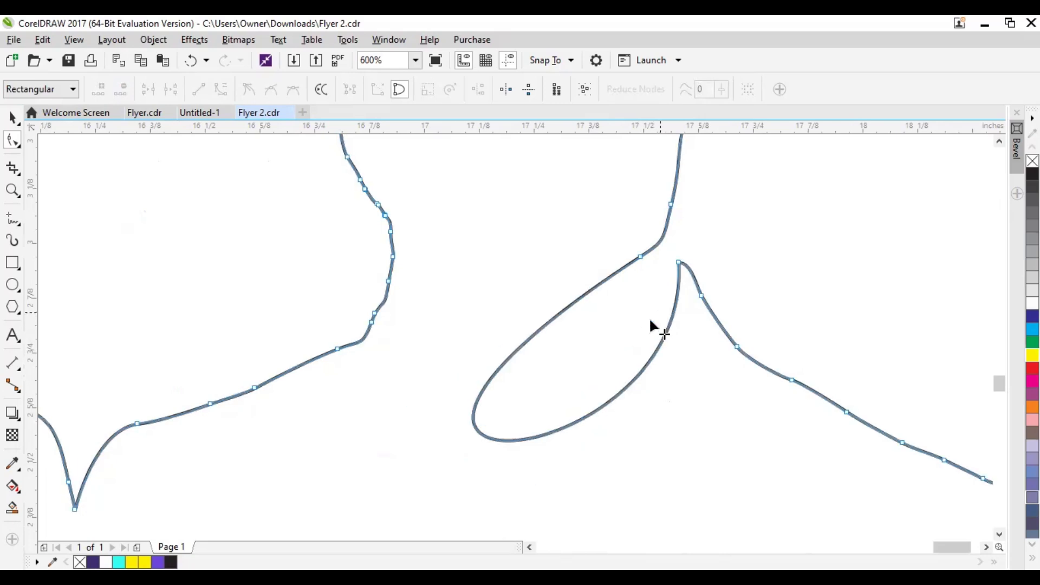
# Convert the leftover loop at the right-hand figure's neck into a straight line segment
pyautogui.click(493, 374)
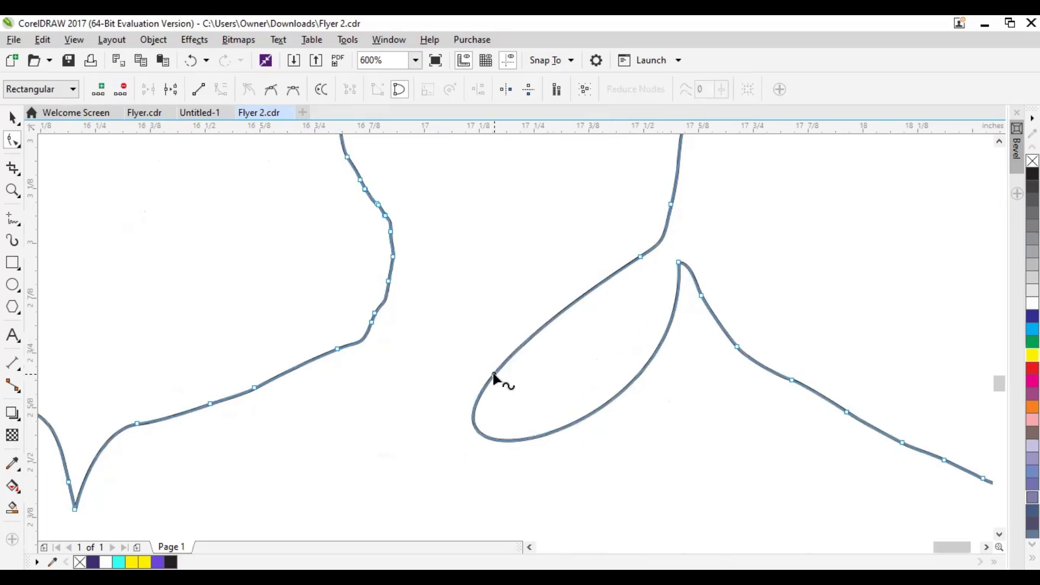
pyautogui.click(198, 90)
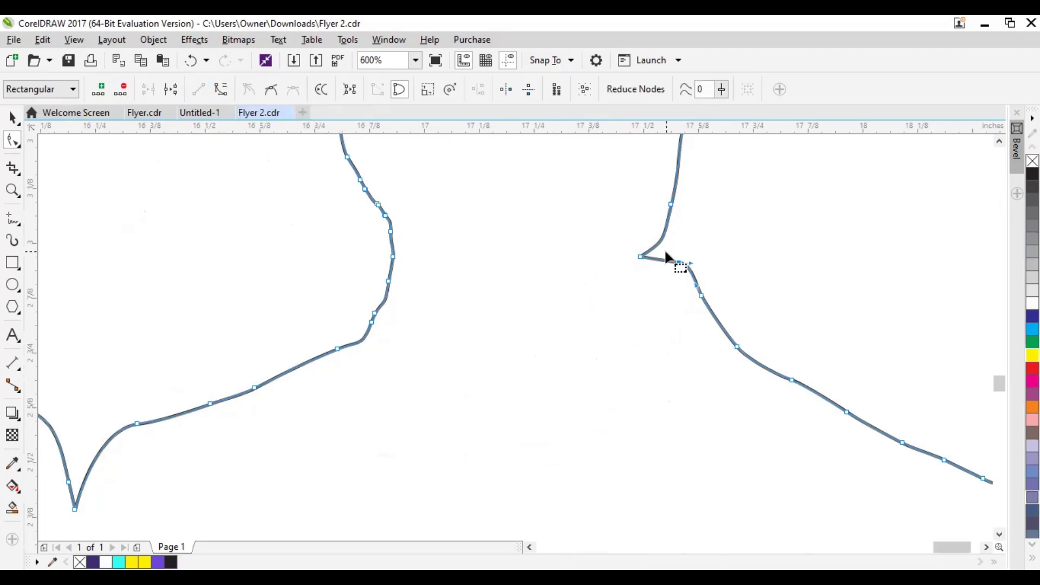
pyautogui.scroll(-7, 665, 259)
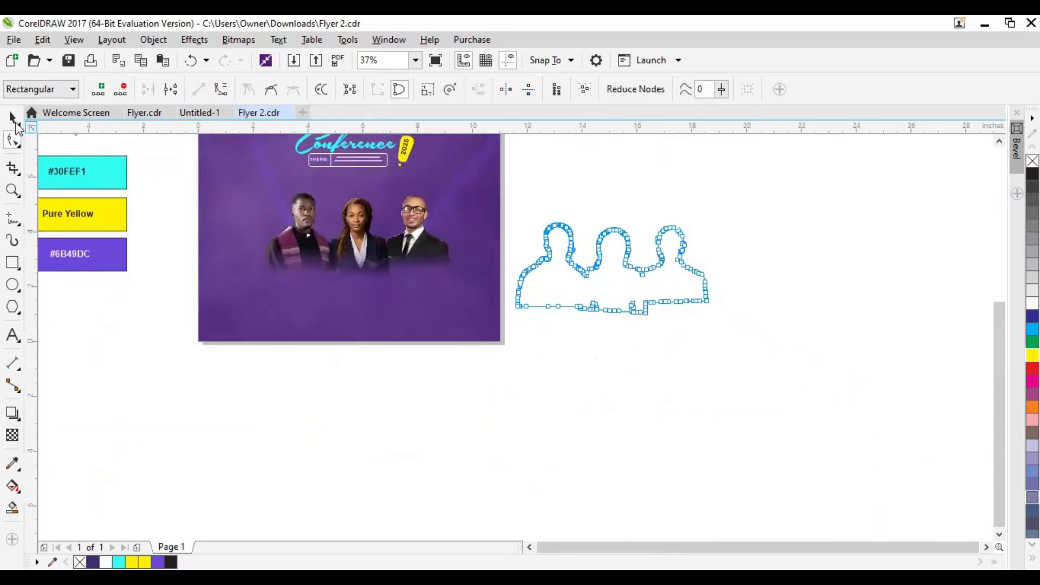
# Move the boundary outline onto the page over the three portraits, centered at about X 5.78, Y 3.77 inches
pyautogui.click(12, 117)
pyautogui.scroll(3, 629, 350)
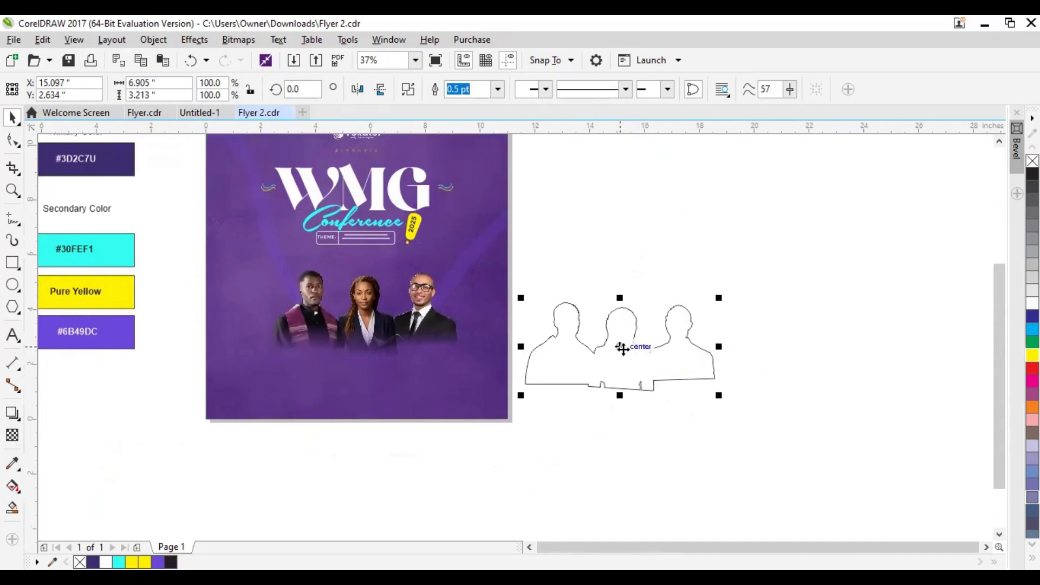
pyautogui.moveTo(622, 347); pyautogui.dragTo(363, 315)
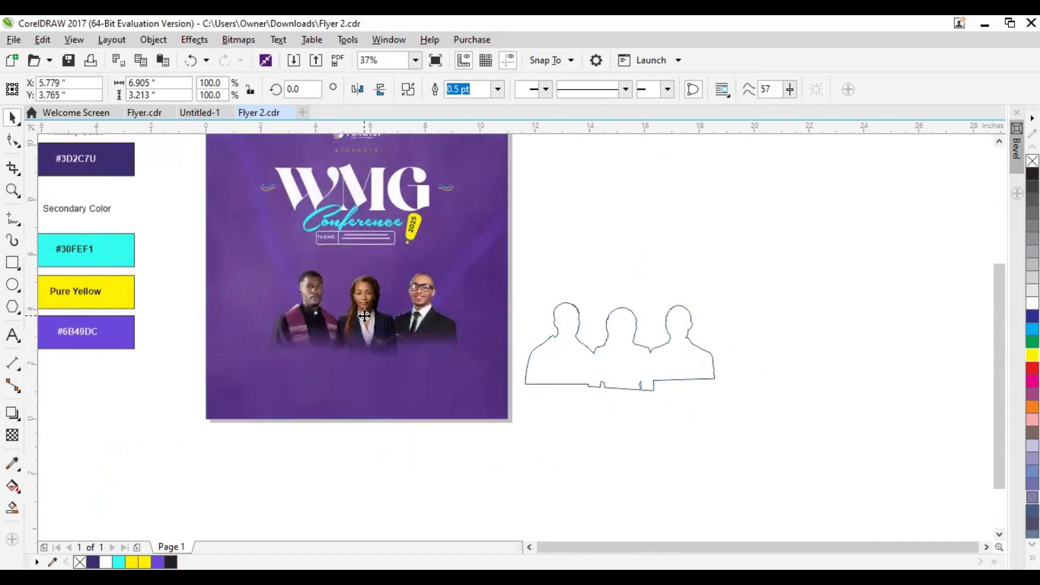
pyautogui.moveTo(422, 335); pyautogui.dragTo(495, 372)
pyautogui.scroll(1, 480, 363)
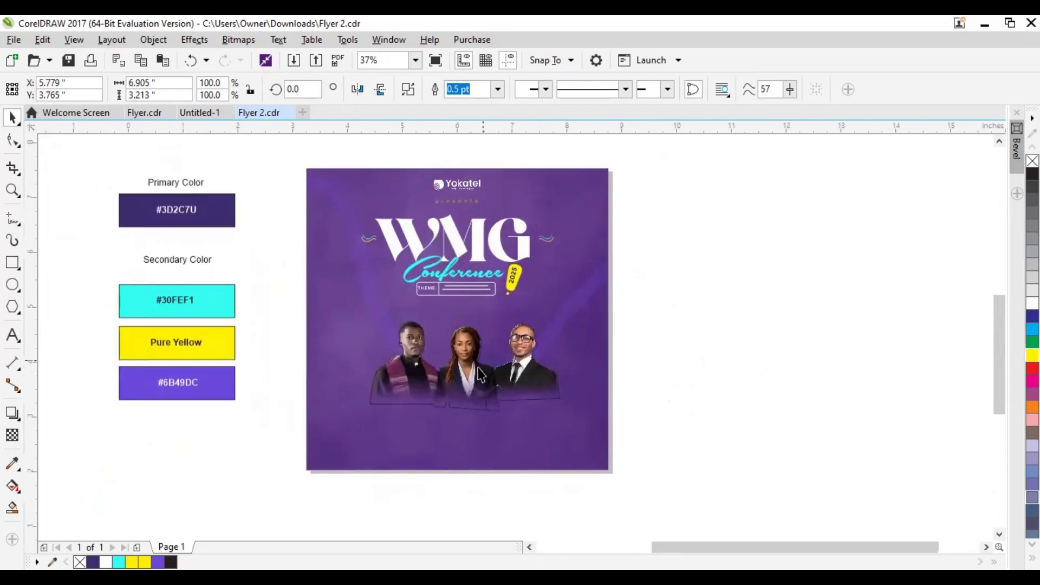
# Fill the boundary shape over the portraits with yellow and set its outline width to None
pyautogui.scroll(2, 481, 368)
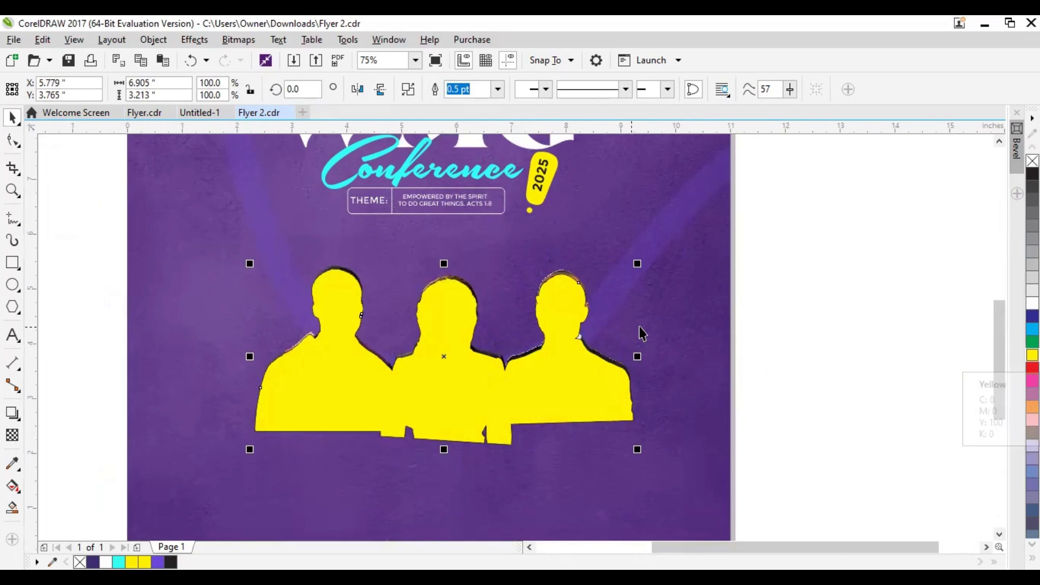
pyautogui.scroll(4, 577, 322)
pyautogui.scroll(-1, 616, 310)
pyautogui.scroll(1, 659, 283)
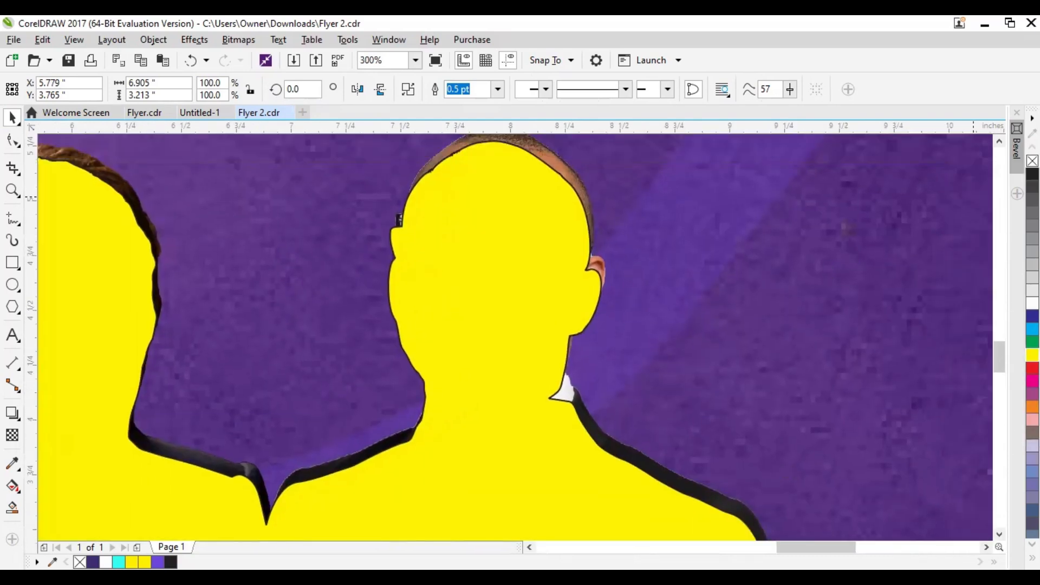
pyautogui.scroll(-4, 527, 262)
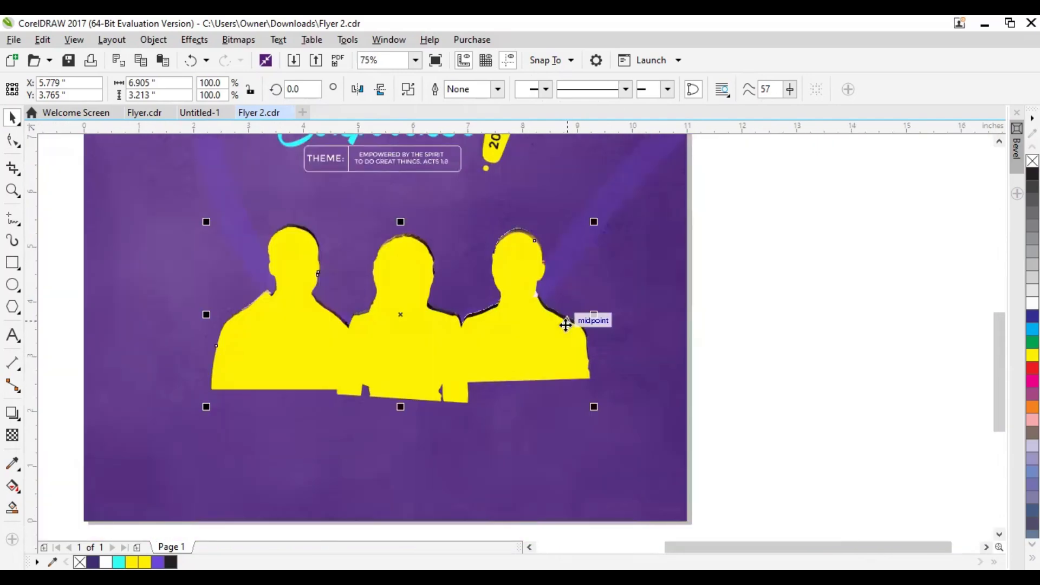
# Shift the yellow silhouette to about X 7.68, Y 3.38 inches, uncovering a portrait, and order it behind the portraits
pyautogui.moveTo(391, 344); pyautogui.dragTo(483, 366)
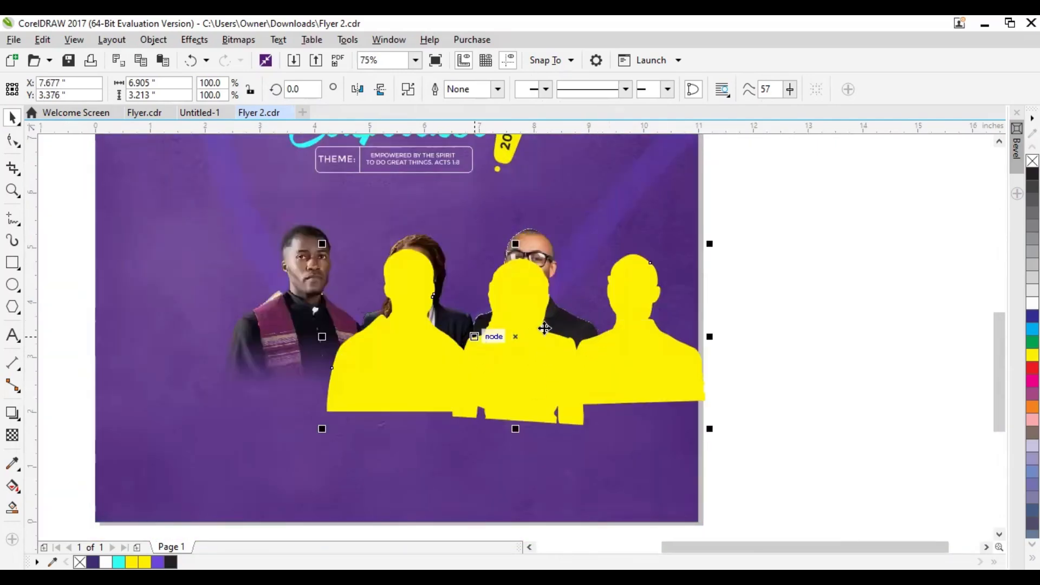
pyautogui.click(302, 252)
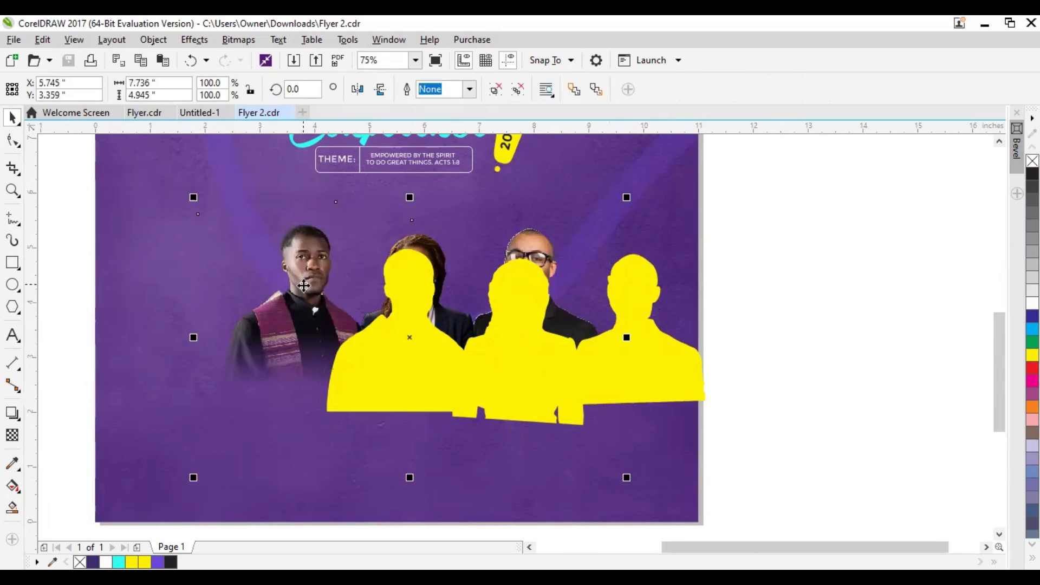
pyautogui.click(656, 383)
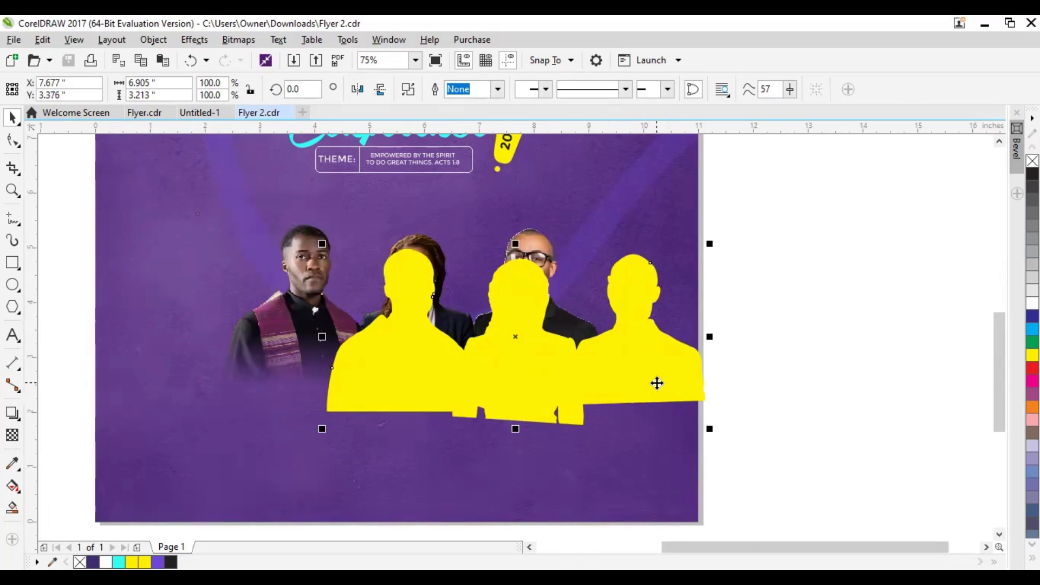
pyautogui.rightClick(657, 383)
pyautogui.moveTo(692, 430)
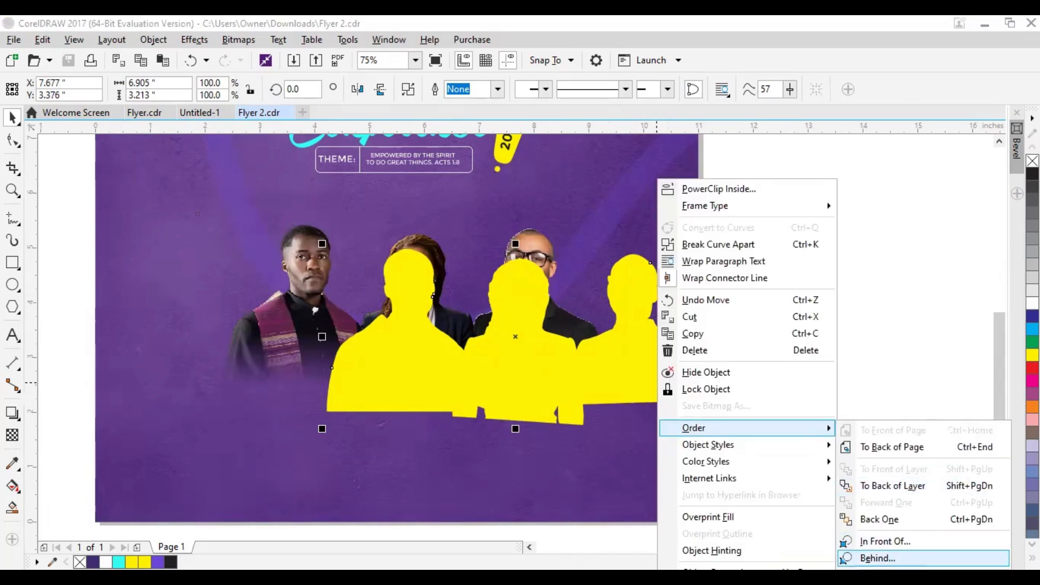
pyautogui.click(842, 559)
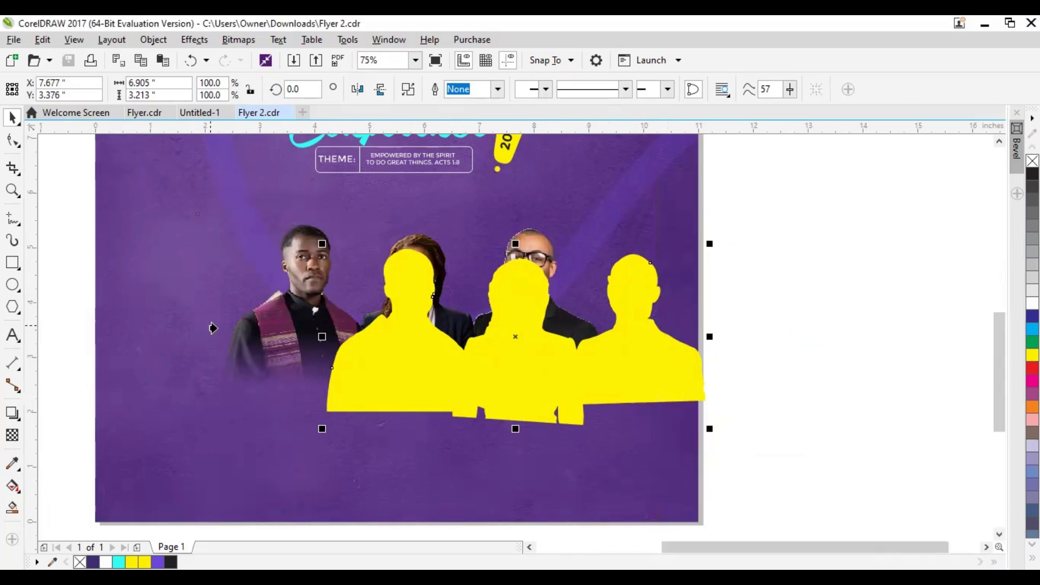
pyautogui.click(239, 331)
# Align the yellow silhouette behind the portraits and nudge it up, centered at about X 5.81, Y 3.87 inches
pyautogui.moveTo(690, 360); pyautogui.dragTo(588, 343)
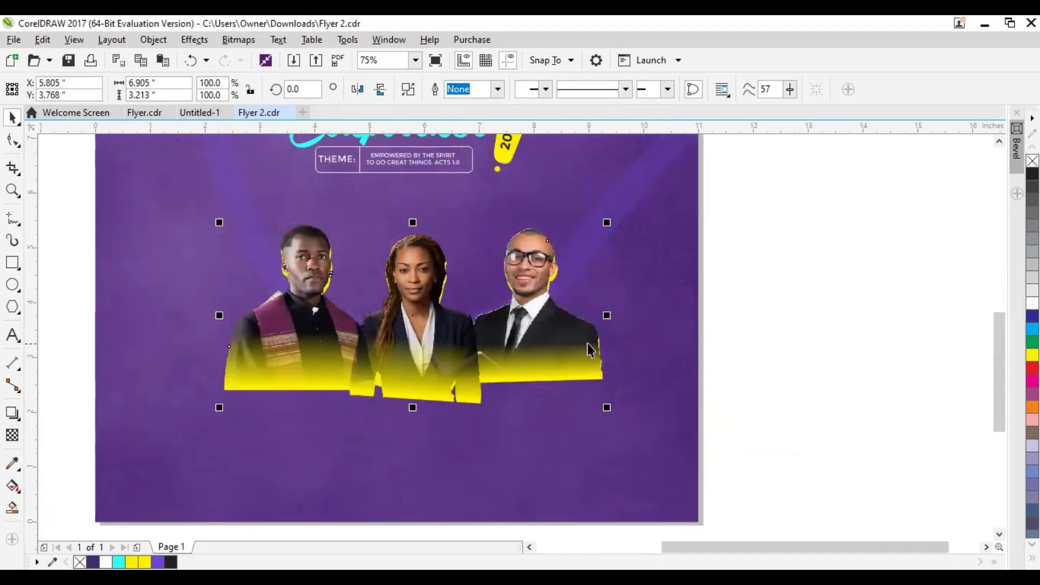
pyautogui.press('Up')
pyautogui.press('Up')
pyautogui.press('Up')
pyautogui.press('Up')
pyautogui.press('Up')
pyautogui.press('Up')
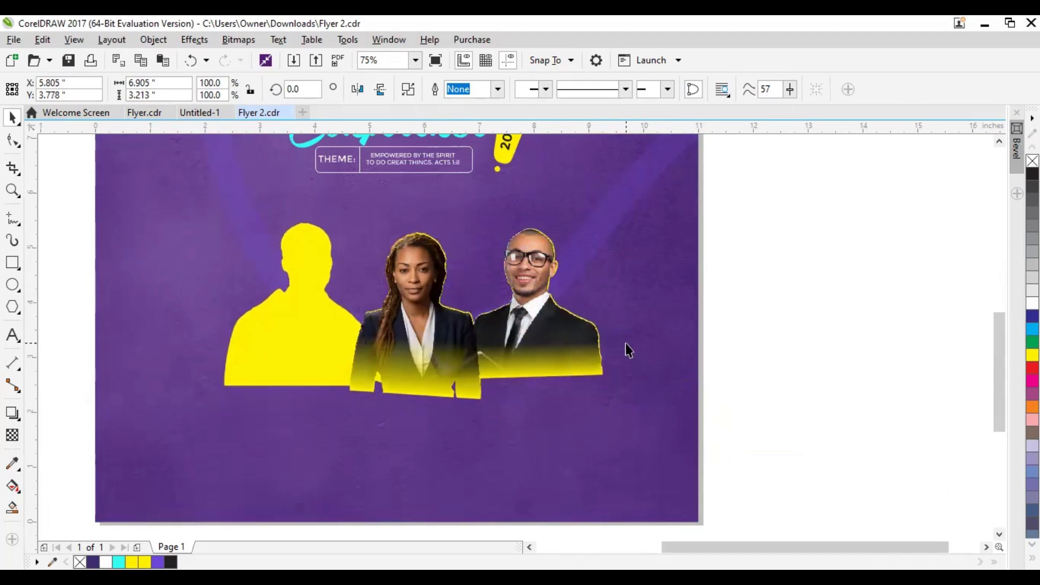
pyautogui.click(831, 353)
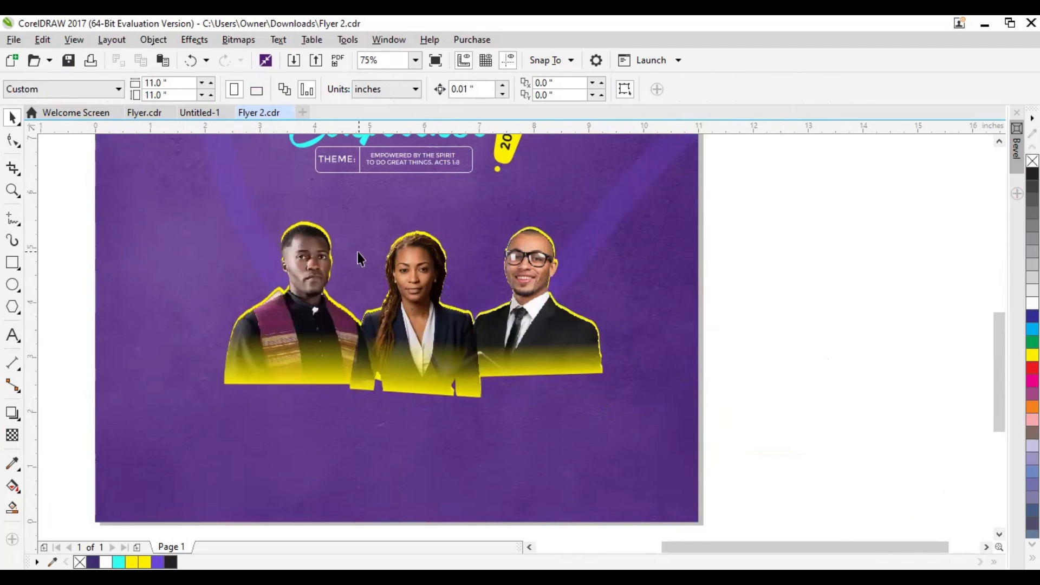
pyautogui.hotkey('ctrl', 'z')
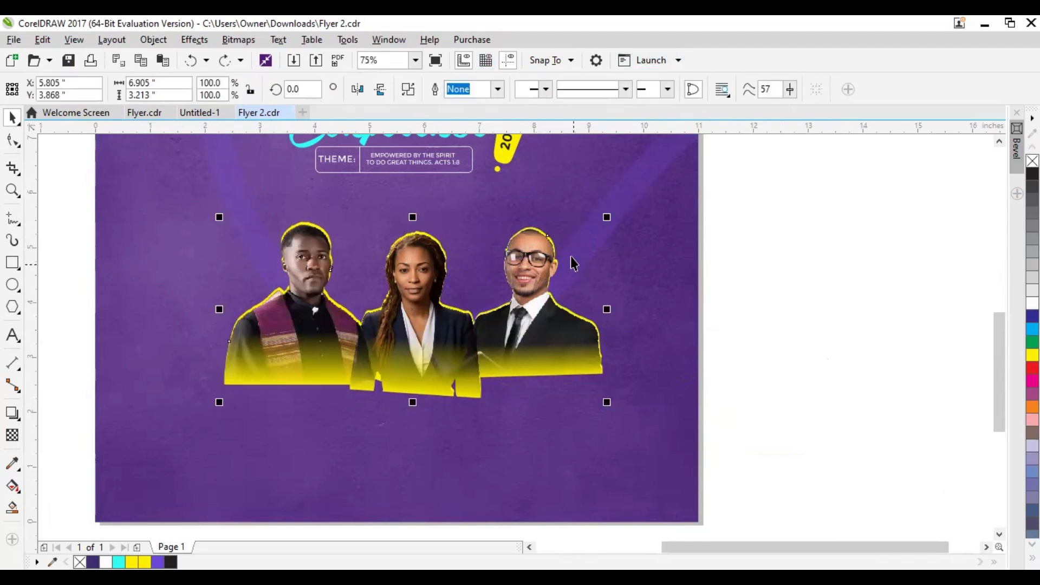
# Give the yellow silhouette an 8 pt outline in yellow
pyautogui.click(497, 95)
pyautogui.press('Up')
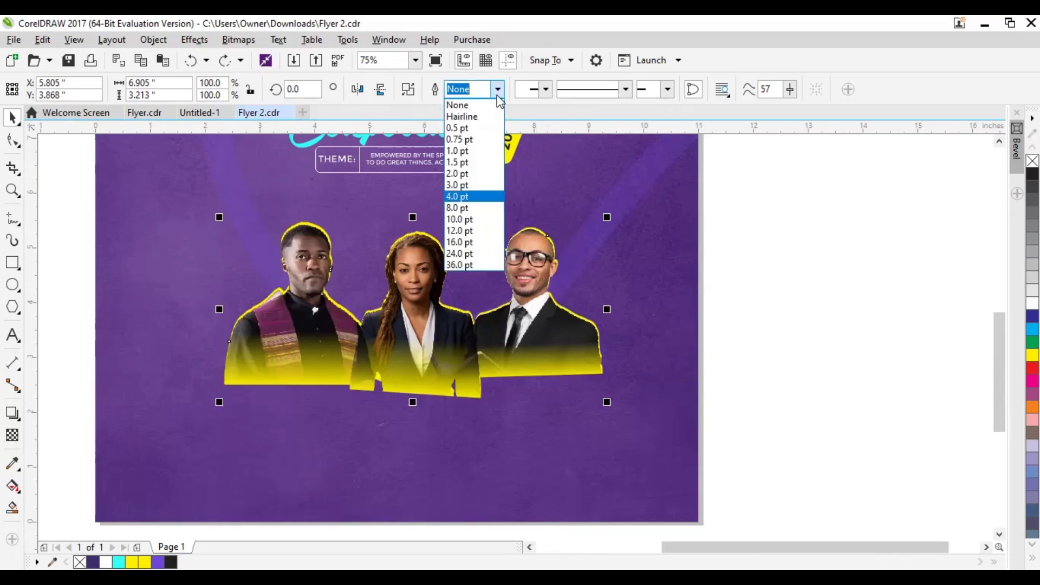
pyautogui.press('Return')
pyautogui.click(497, 91)
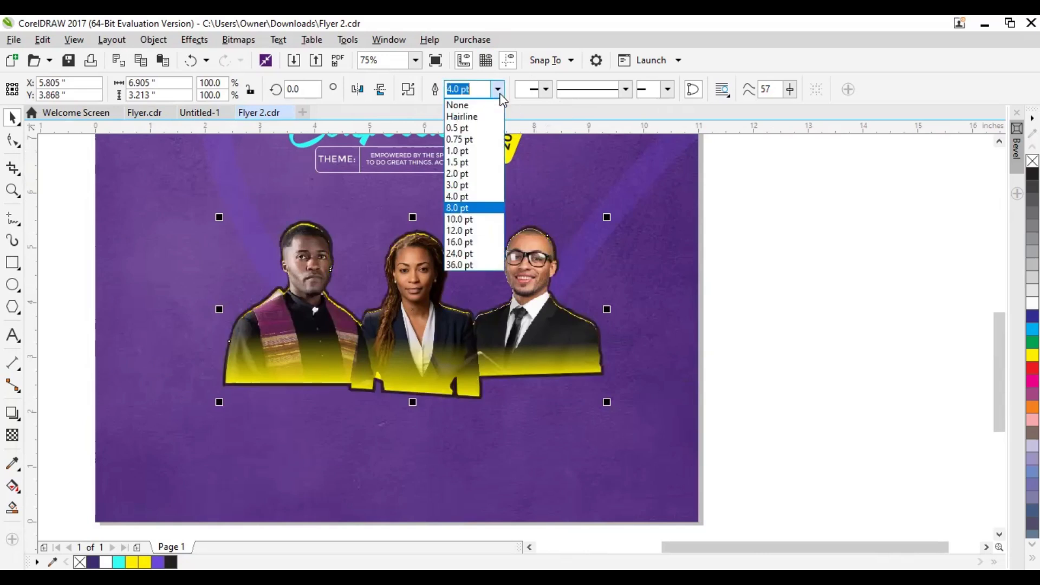
pyautogui.press('Return')
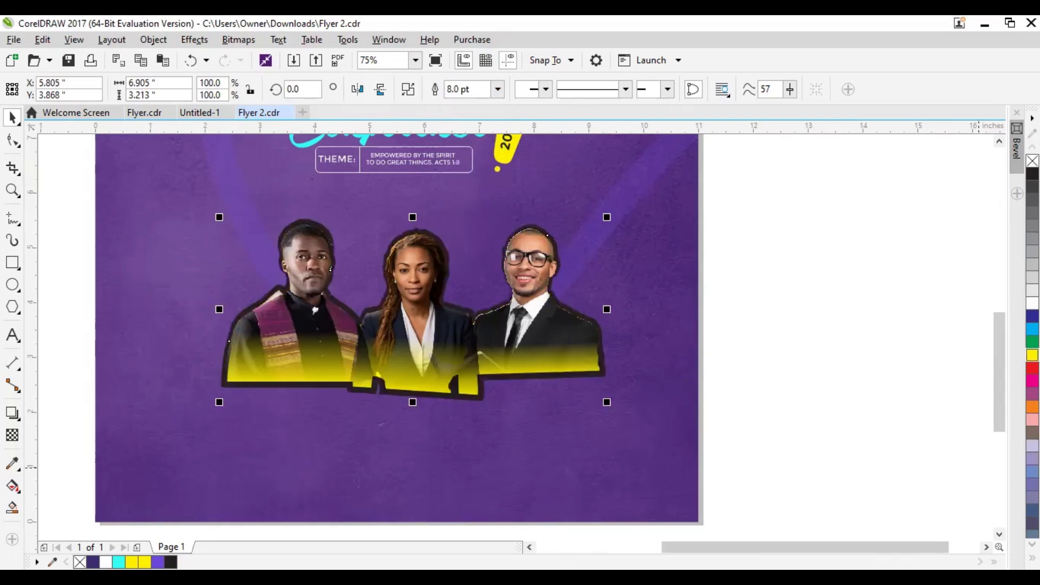
pyautogui.rightClick(1033, 355)
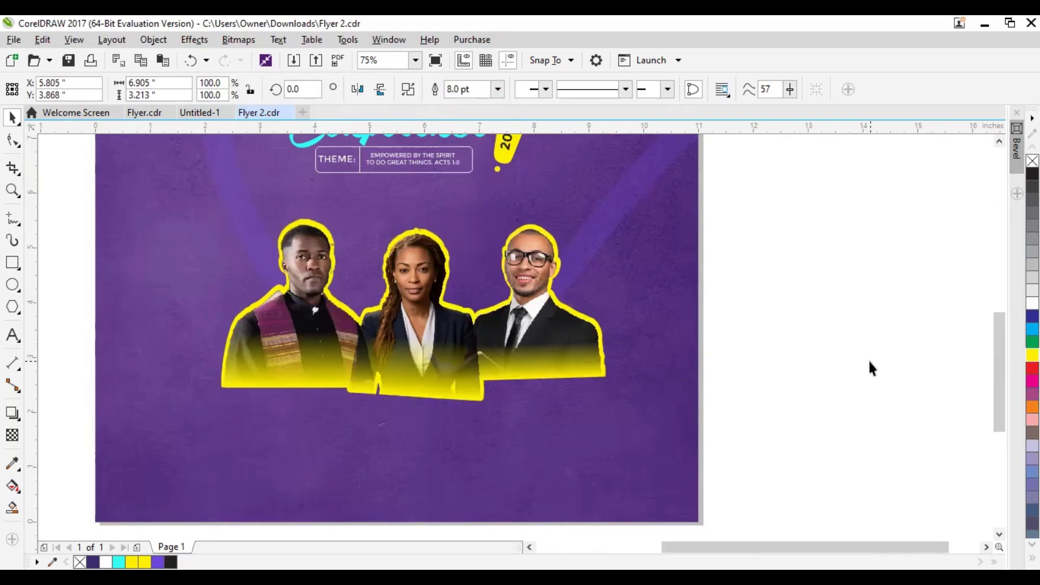
pyautogui.click(870, 367)
# Group the three portraits with the yellow silhouette, then try moving the group and undo the move
pyautogui.scroll(-1, 416, 345)
pyautogui.scroll(1, 453, 346)
pyautogui.moveTo(449, 342); pyautogui.dragTo(491, 326)
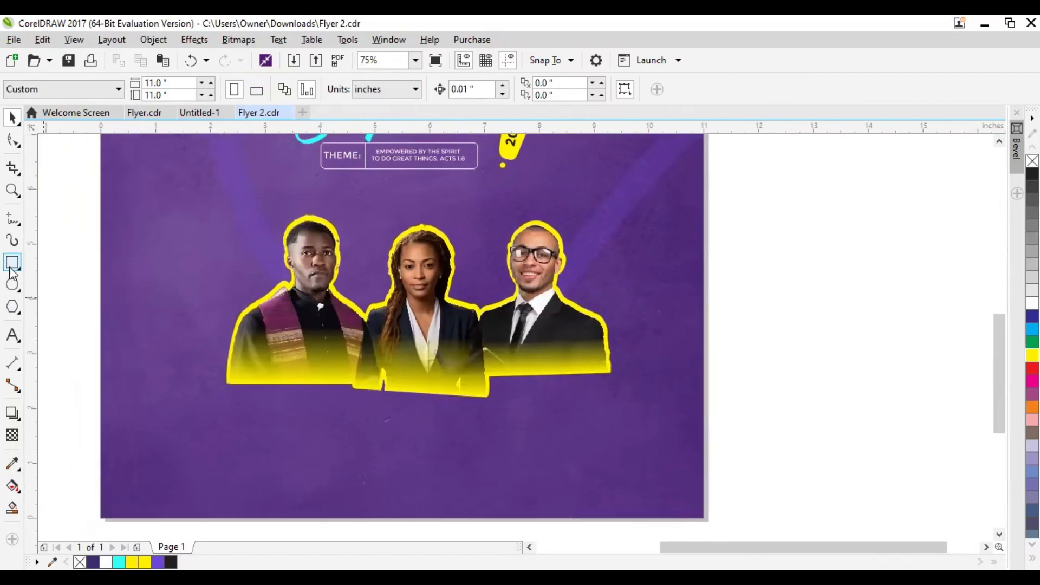
pyautogui.scroll(-1, 402, 352)
pyautogui.moveTo(228, 245); pyautogui.dragTo(252, 319)
pyautogui.moveTo(278, 280); pyautogui.dragTo(601, 438)
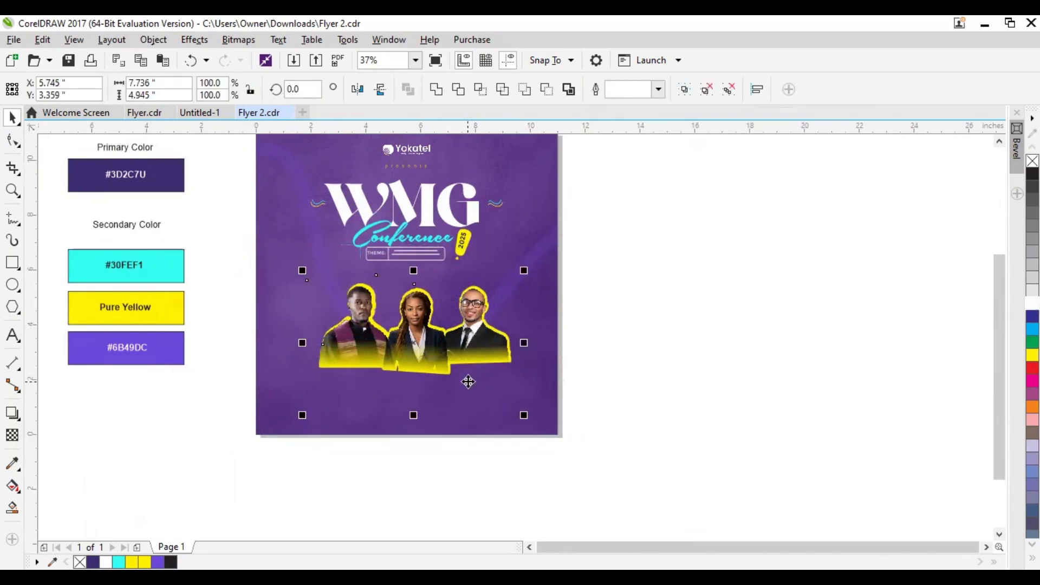
pyautogui.click(683, 92)
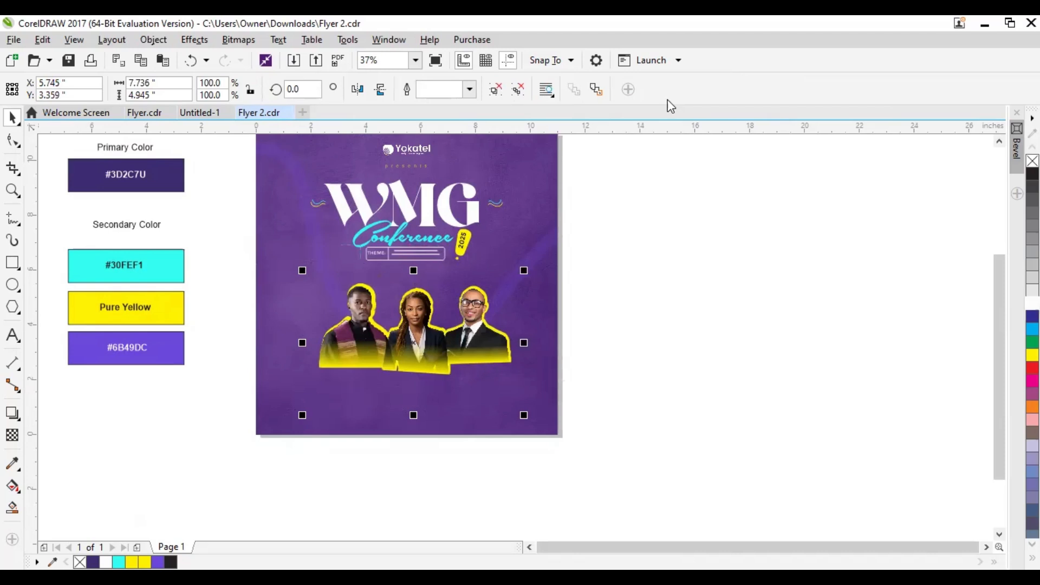
pyautogui.moveTo(405, 329); pyautogui.dragTo(518, 354)
pyautogui.hotkey('ctrl', 'z')
# Draw a white rectangle 11 by 2.25 inches across the page over the portraits' lower part, centered at X 5.5, Y 2.525 inches
pyautogui.scroll(2, 425, 332)
pyautogui.scroll(-2, 426, 332)
pyautogui.click(12, 262)
pyautogui.moveTo(256, 334); pyautogui.dragTo(561, 401)
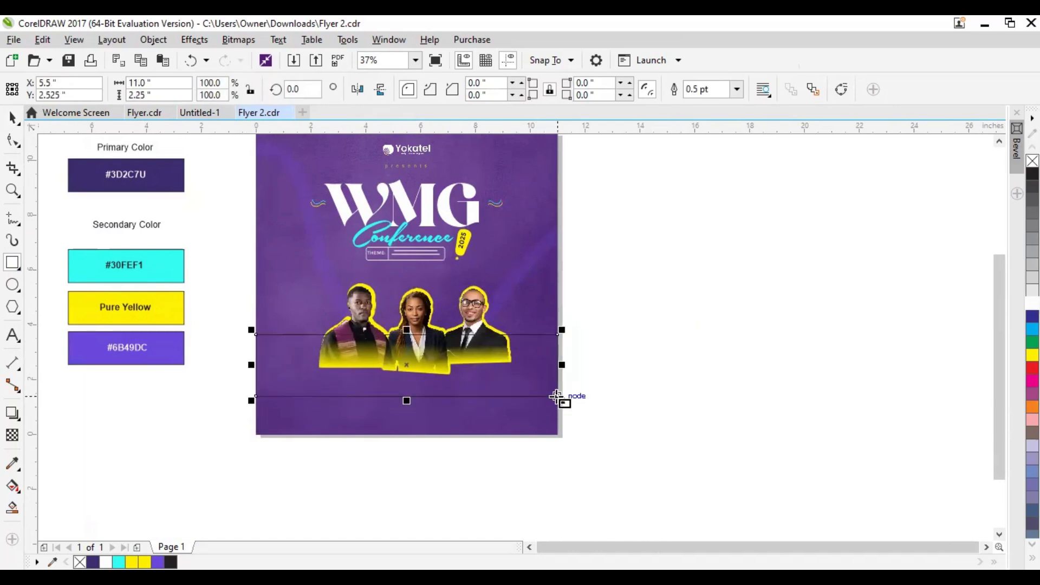
pyautogui.press('space')
pyautogui.click(1033, 303)
pyautogui.click(621, 321)
# Move the portrait group up slightly so the white band covers only its faded lower part
pyautogui.click(419, 313)
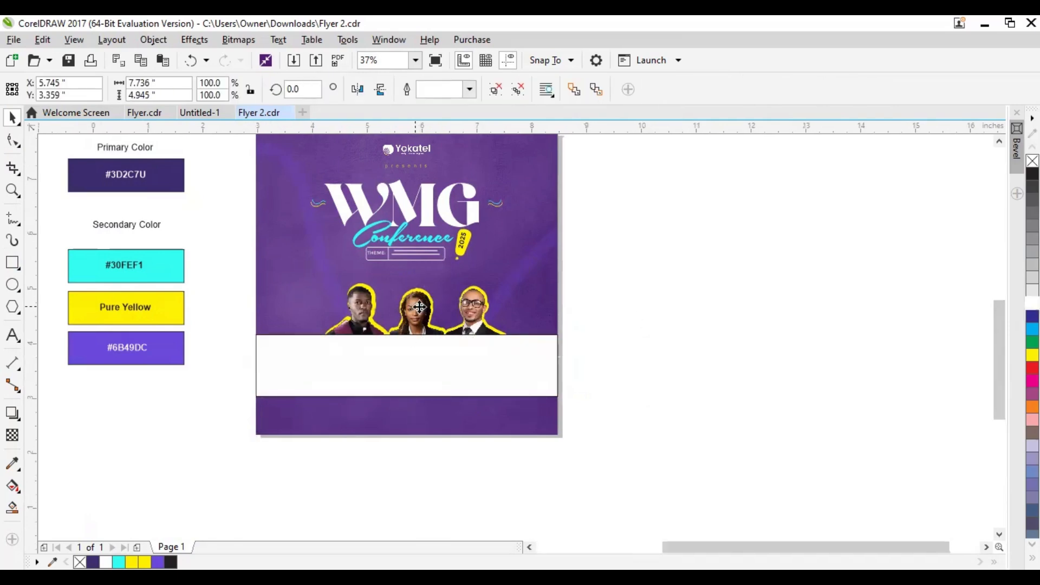
pyautogui.scroll(2, 419, 313)
pyautogui.moveTo(419, 310); pyautogui.dragTo(413, 287)
pyautogui.click(729, 367)
# Add the two-line text "FRIDAY" and "APRIL 25TH" near the left end of the white band
pyautogui.scroll(-2, 643, 345)
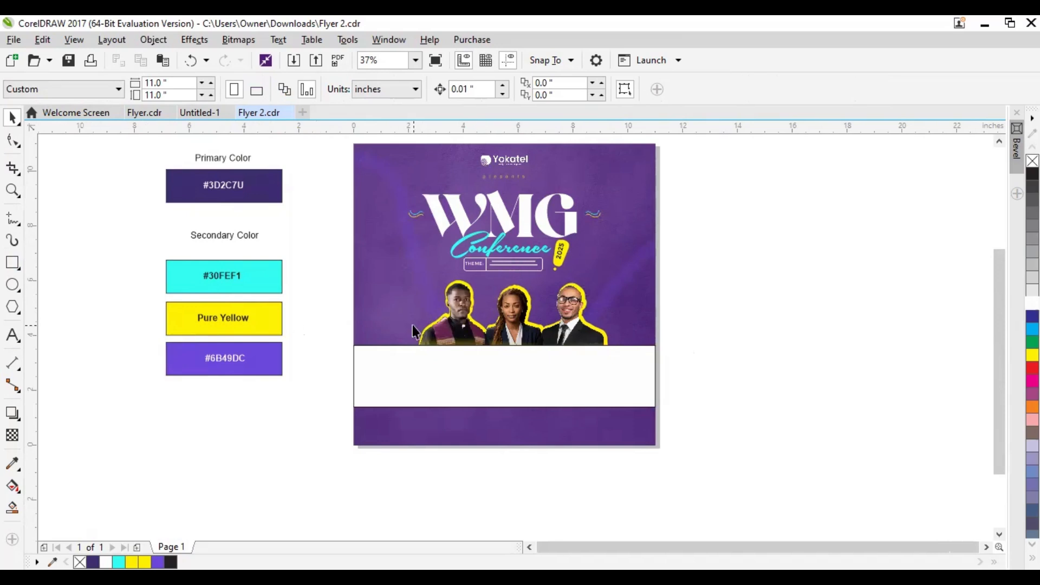
pyautogui.click(14, 337)
pyautogui.click(395, 378)
pyautogui.scroll(2, 395, 378)
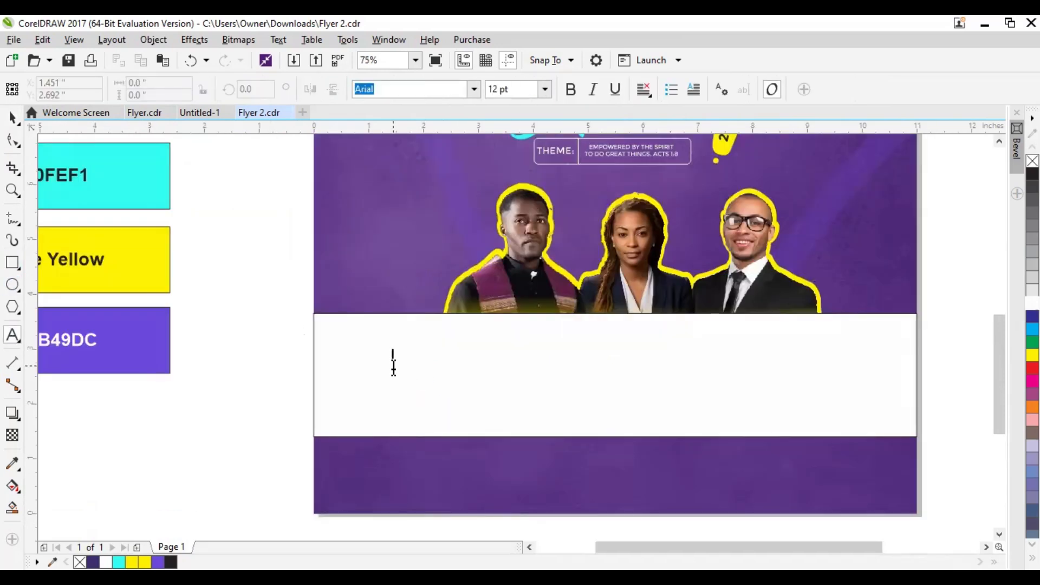
pyautogui.write('FRIDAY ')
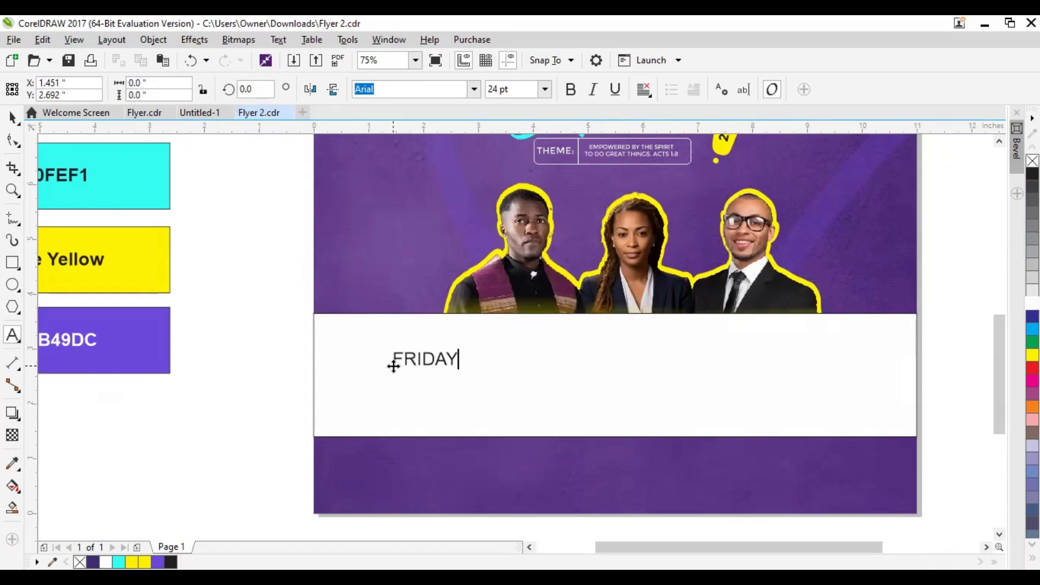
pyautogui.write('APRIL 25TH')
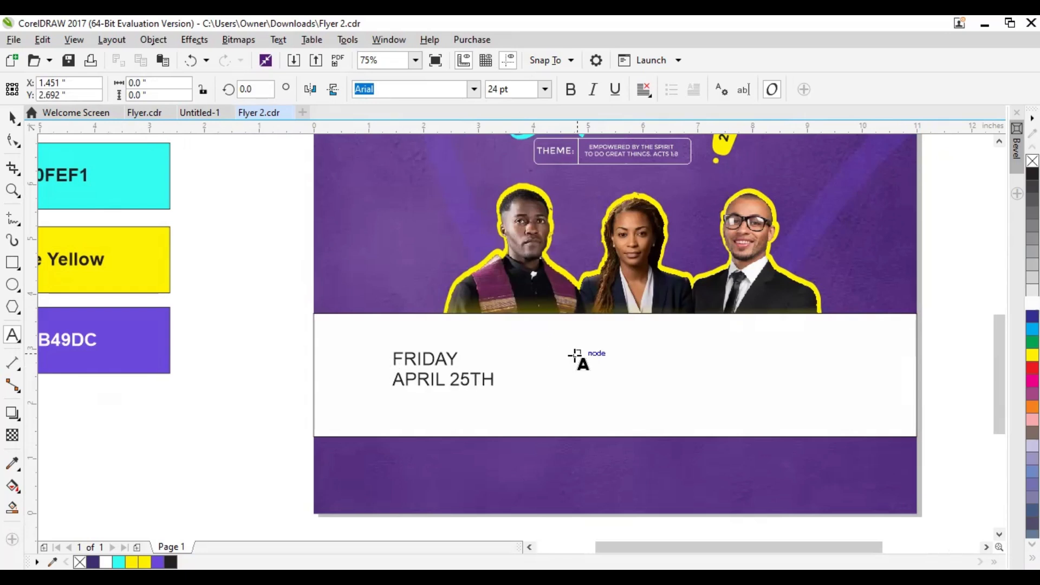
pyautogui.click(12, 117)
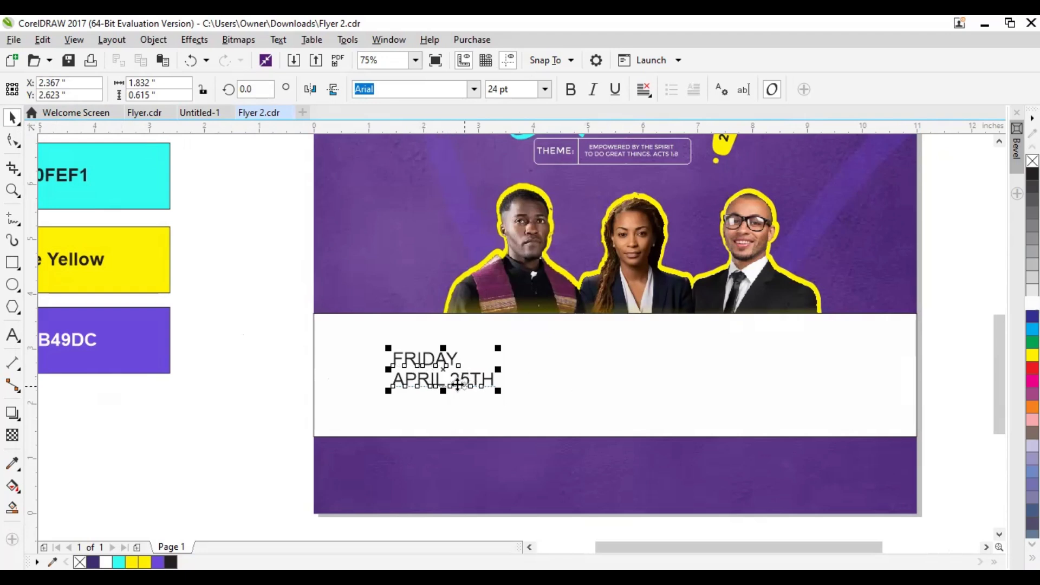
pyautogui.press('Escape')
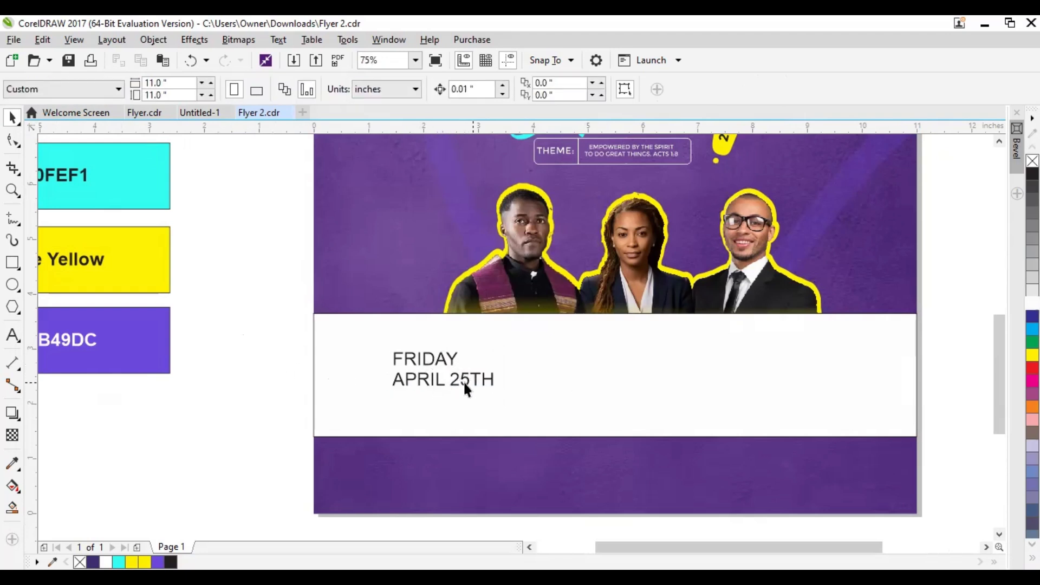
# Break the date text apart into separate lines and make "APRIL 25TH" bold
pyautogui.scroll(2, 467, 383)
pyautogui.click(467, 351)
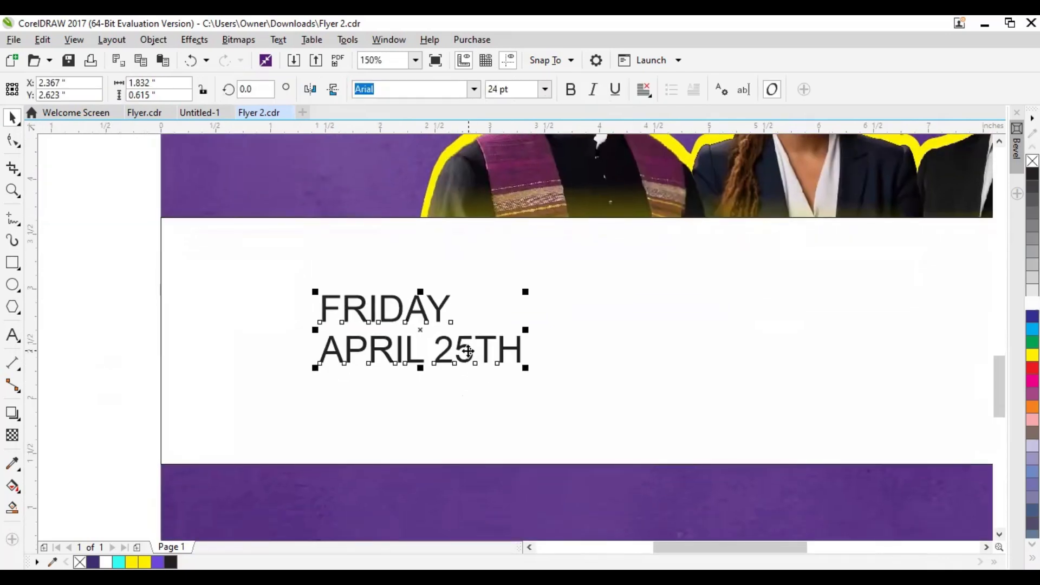
pyautogui.hotkey('ctrl', 'k')
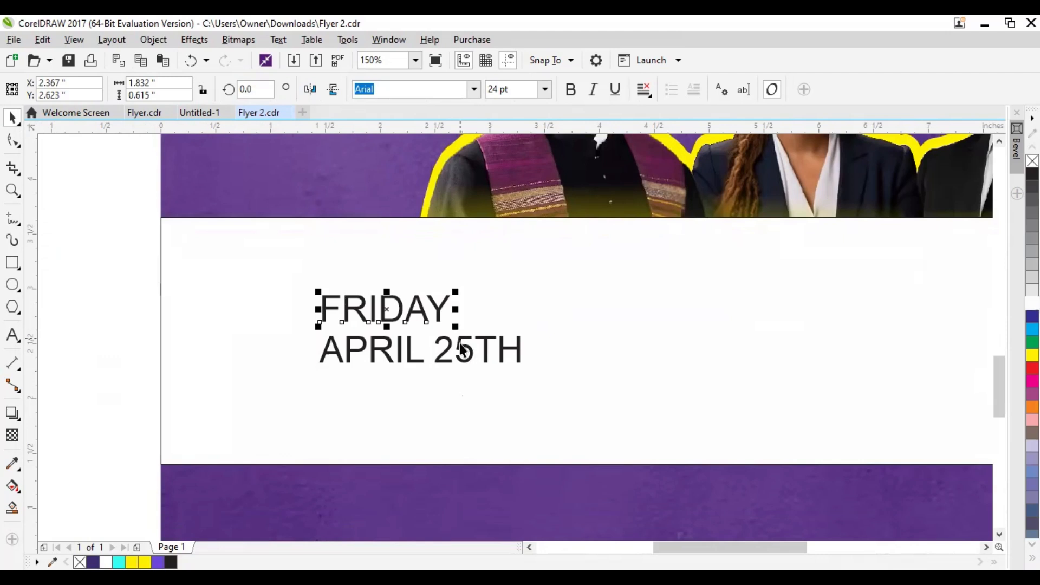
pyautogui.click(464, 351)
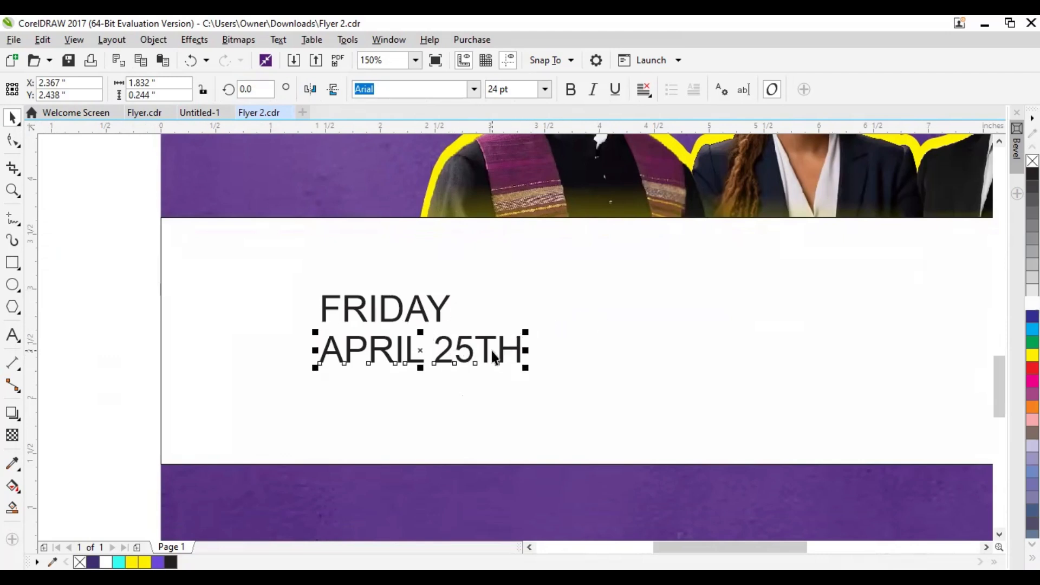
pyautogui.click(571, 91)
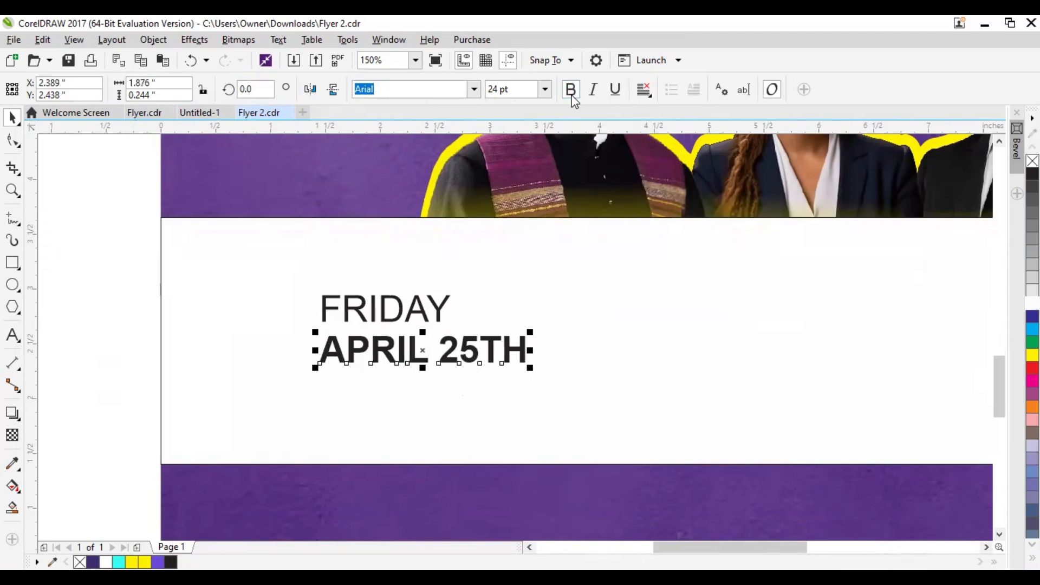
# Set the font of both the FRIDAY and APRIL 25TH lines to Montserrat
pyautogui.click(118, 245)
pyautogui.moveTo(118, 246); pyautogui.dragTo(587, 401)
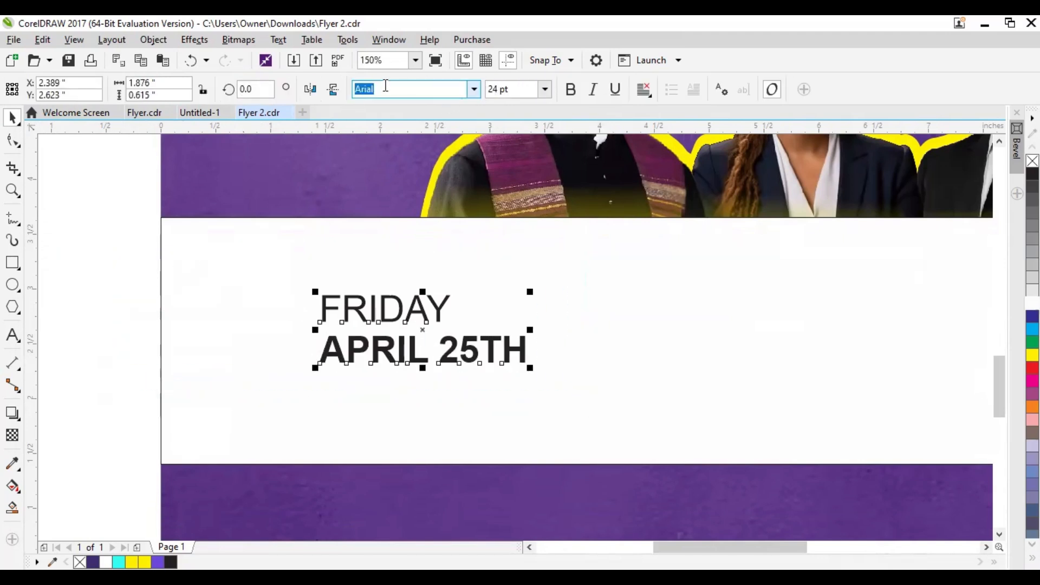
pyautogui.write('Mon')
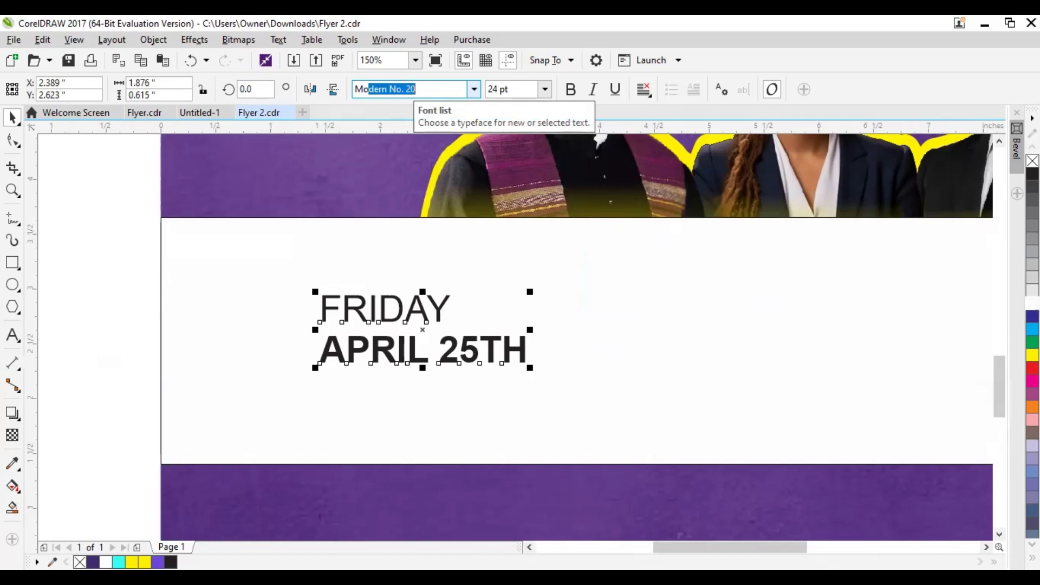
pyautogui.write('tserrat')
pyautogui.press('Return')
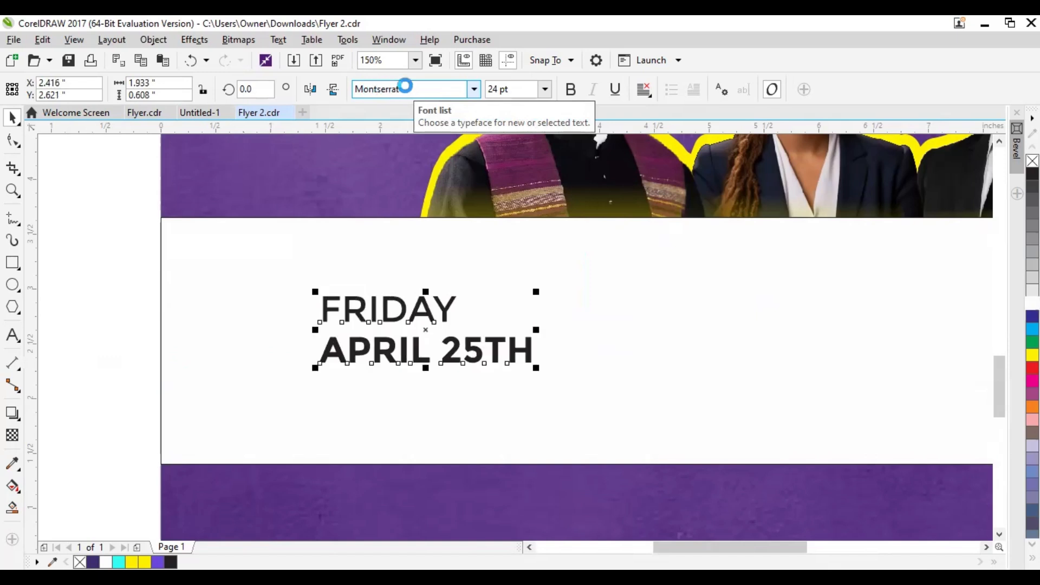
pyautogui.click(115, 268)
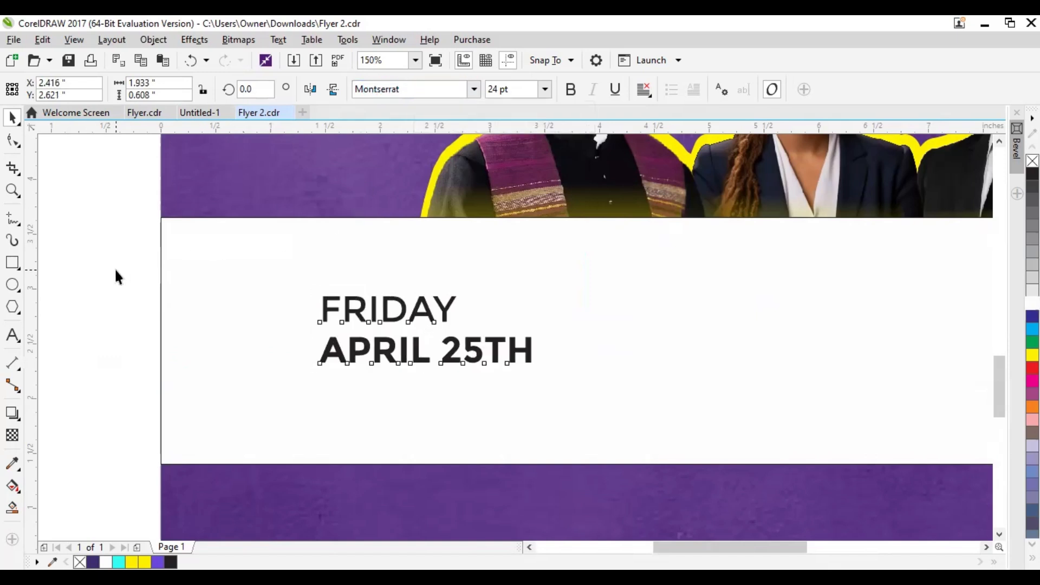
# Widen the APRIL 25TH line slightly
pyautogui.click(404, 352)
pyautogui.moveTo(538, 328); pyautogui.dragTo(564, 327)
pyautogui.click(72, 268)
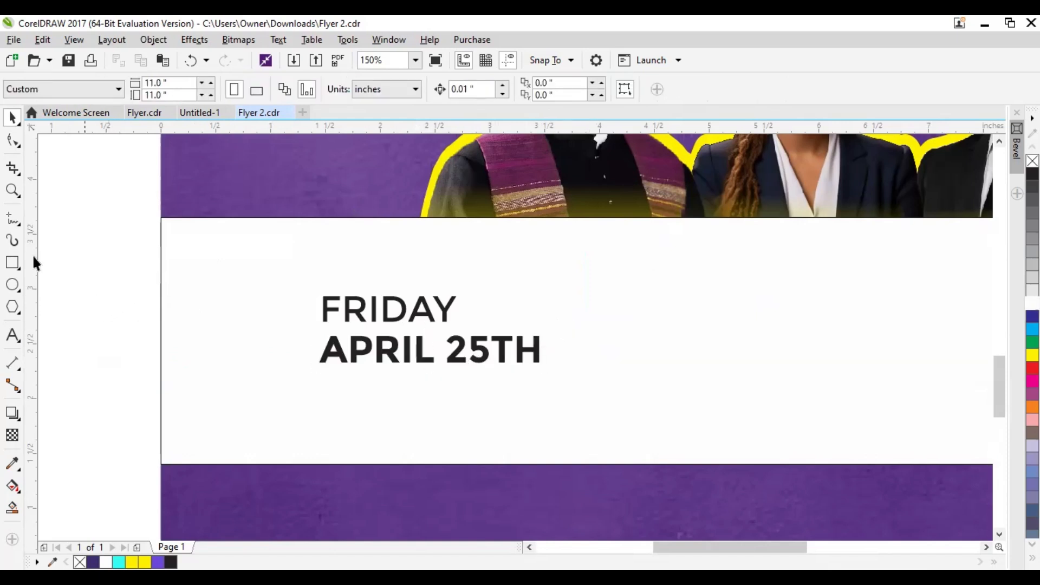
# Draw a horizontal line about 2.03 inches long under APRIL 25TH and set its width to 2 pt
pyautogui.click(12, 220)
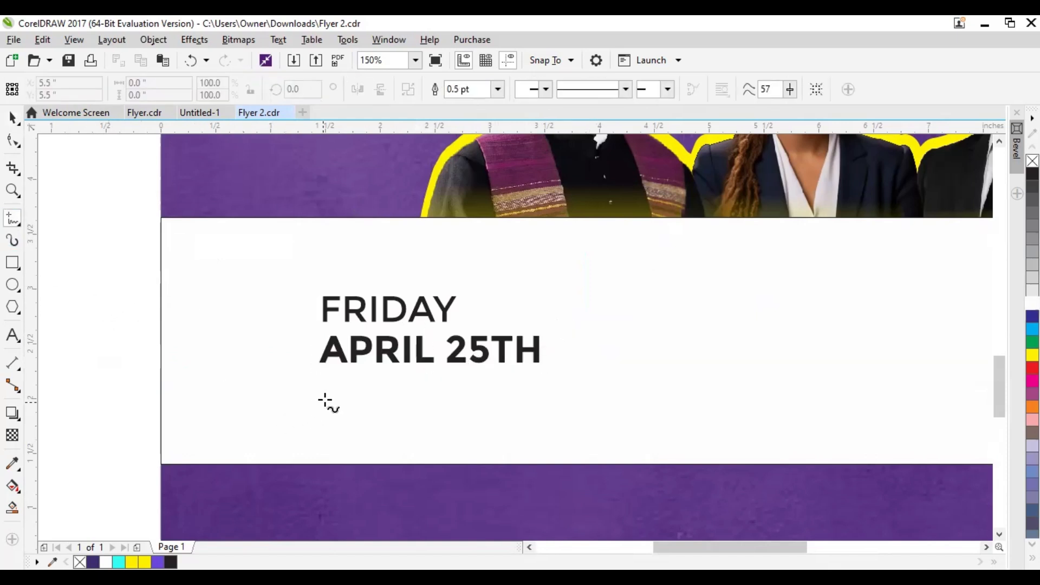
pyautogui.click(320, 384)
pyautogui.keyDown('ctrl'); pyautogui.click(543, 404); pyautogui.keyUp('ctrl')
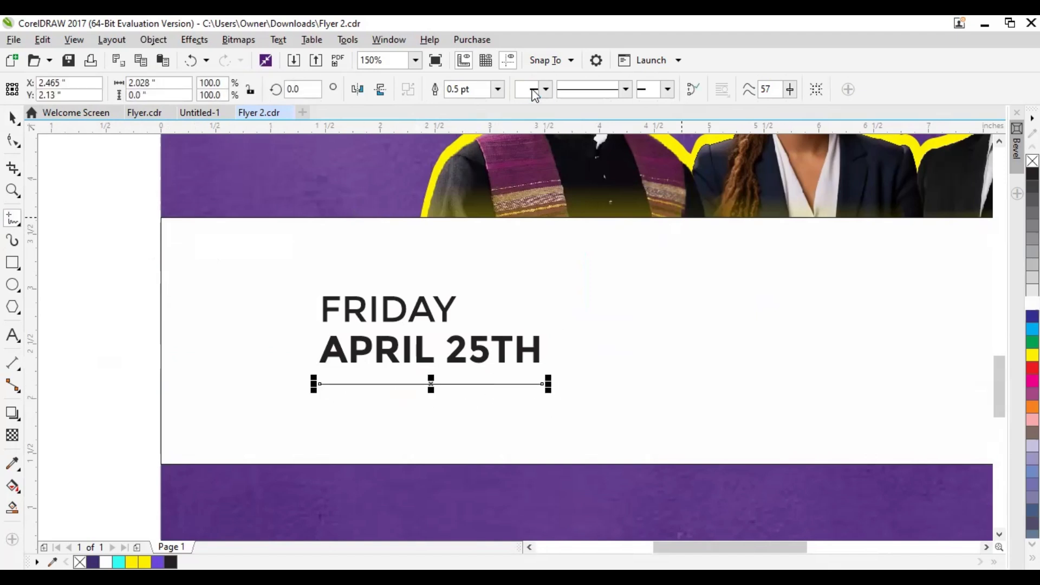
pyautogui.click(499, 90)
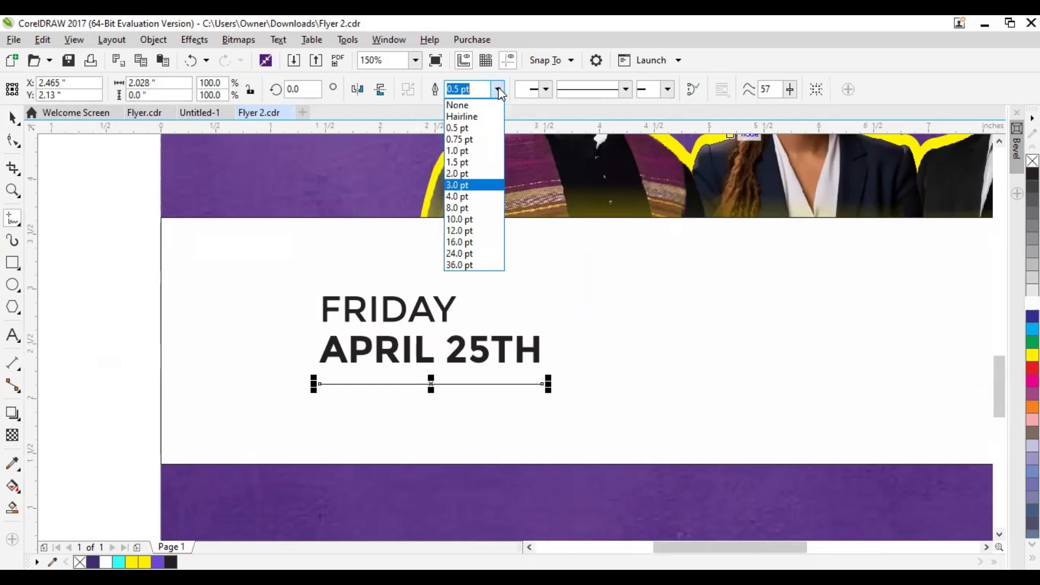
pyautogui.click(466, 181)
pyautogui.click(12, 117)
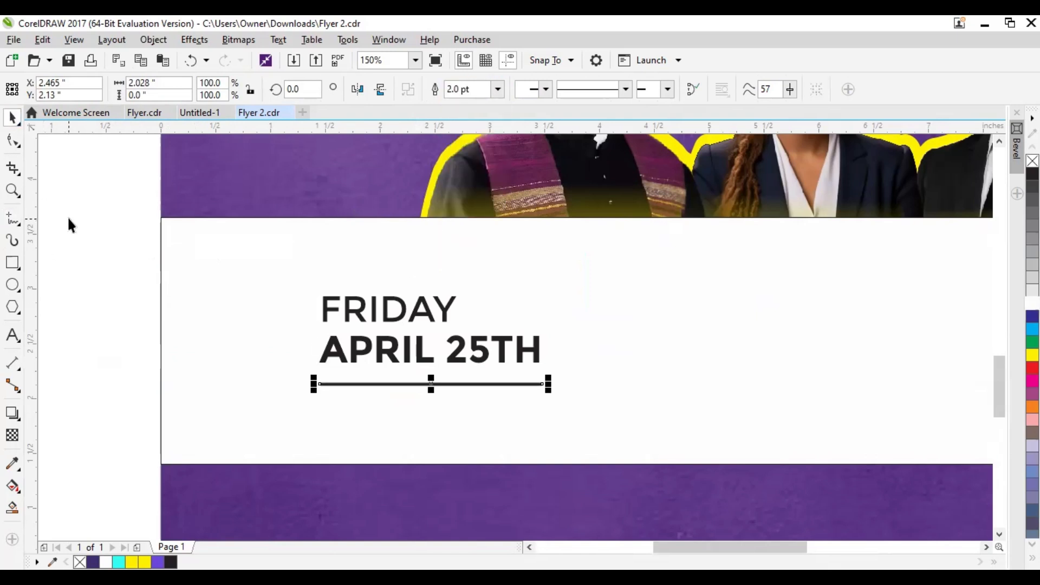
pyautogui.click(68, 234)
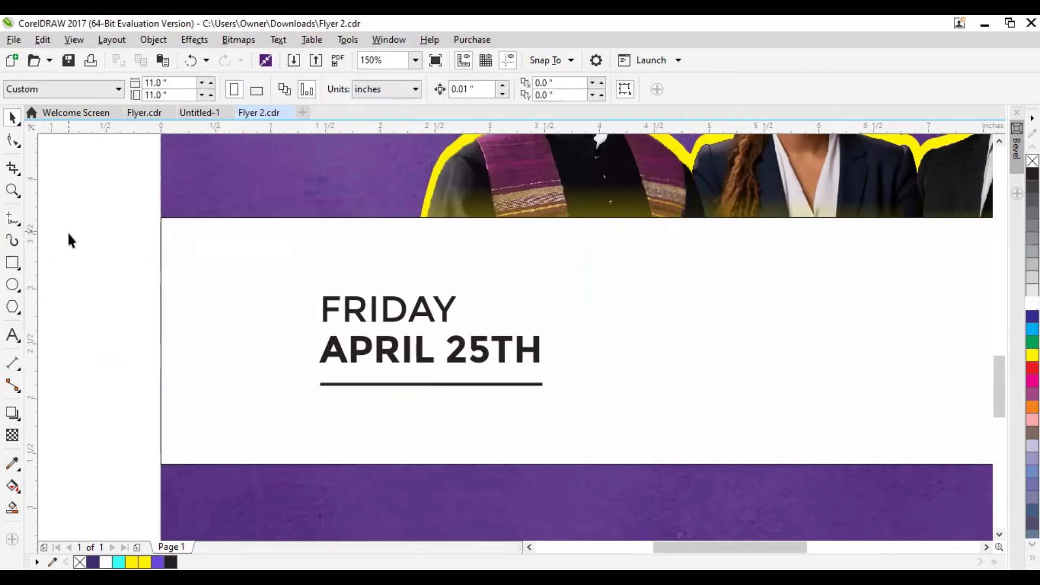
# Copy the FRIDAY text below the horizontal line and change the copy to "7:00 PM"
pyautogui.click(376, 318)
pyautogui.moveTo(390, 316); pyautogui.dragTo(391, 419)
pyautogui.doubleClick(392, 419)
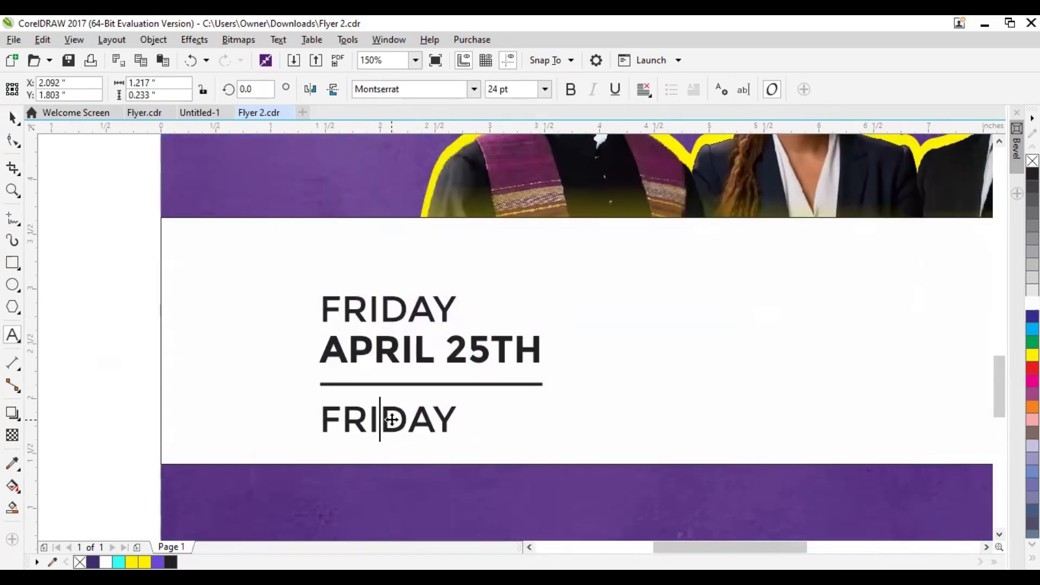
pyautogui.doubleClick(392, 419)
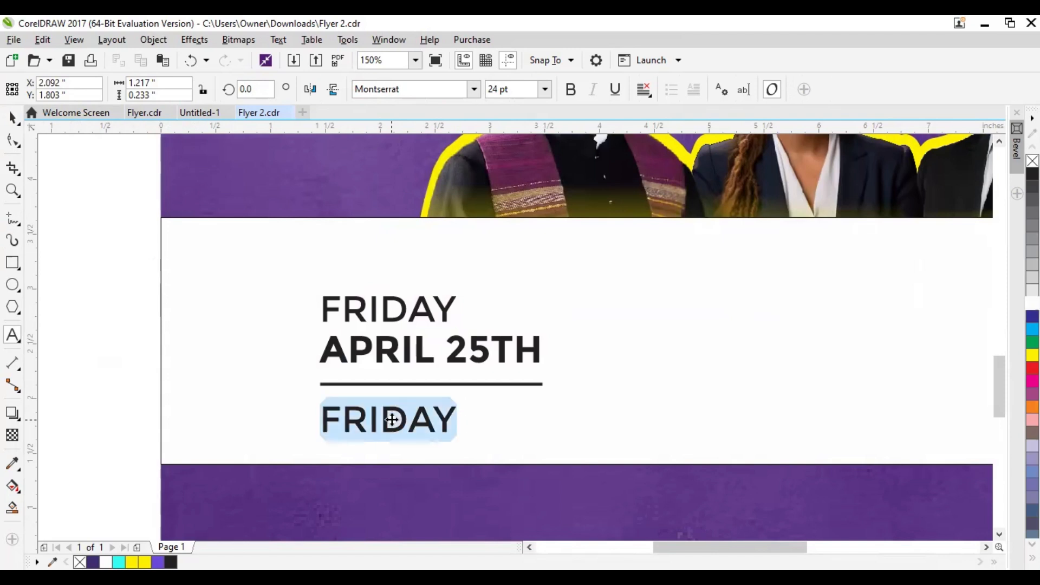
pyautogui.write('7:0')
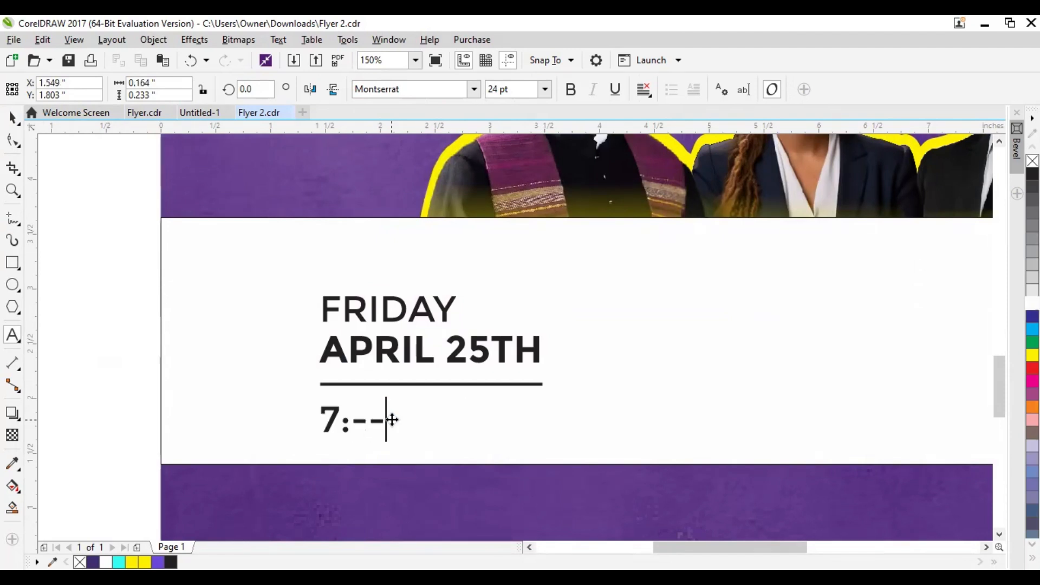
pyautogui.write('0 p')
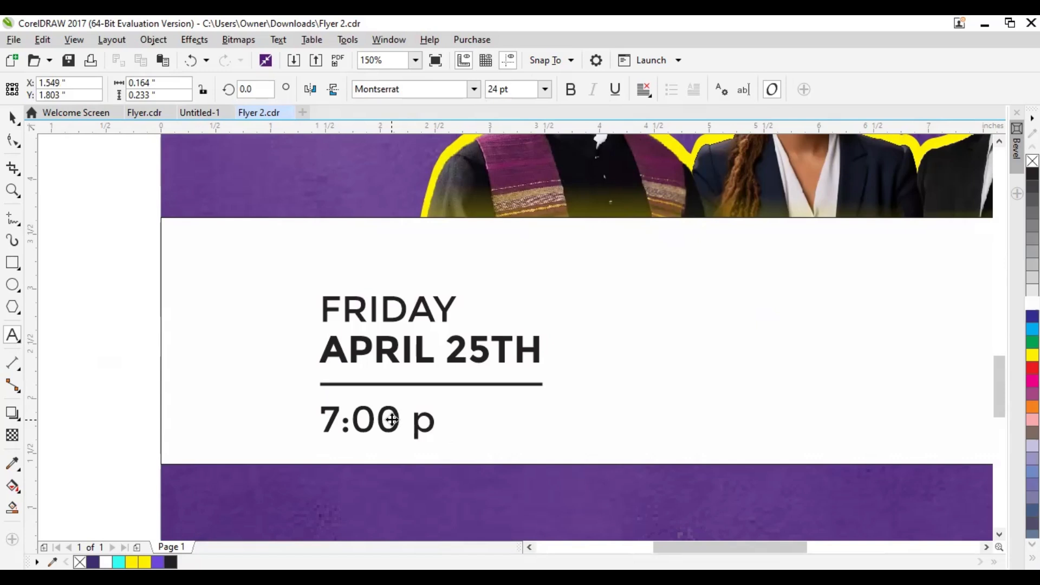
pyautogui.press('BackSpace')
pyautogui.write('PM')
pyautogui.click(14, 118)
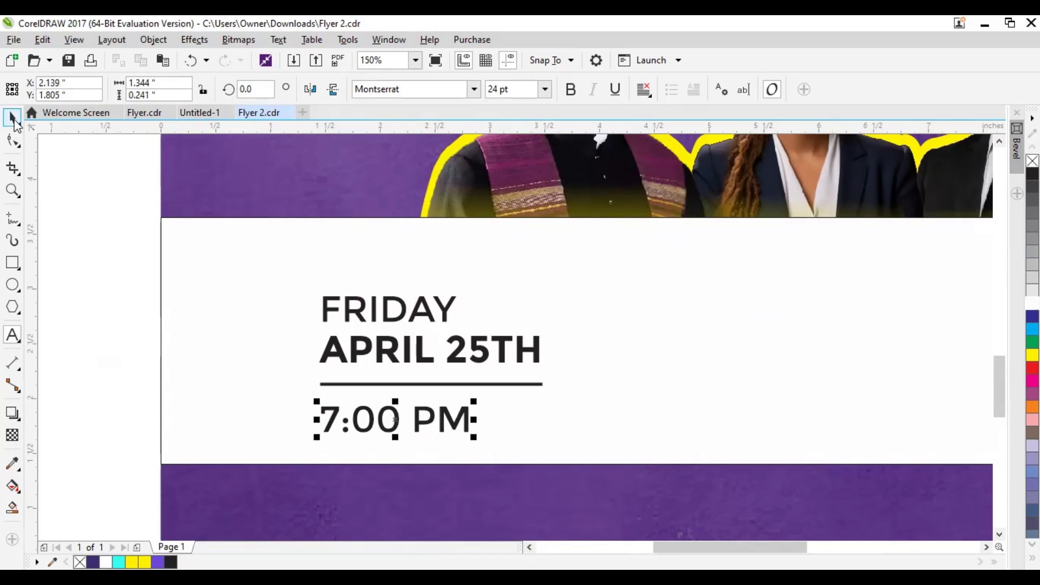
# Scale the whole Friday date block down to about 1.82 inches wide and move it up slightly within the white band
pyautogui.click(122, 246)
pyautogui.moveTo(598, 454); pyautogui.dragTo(591, 457)
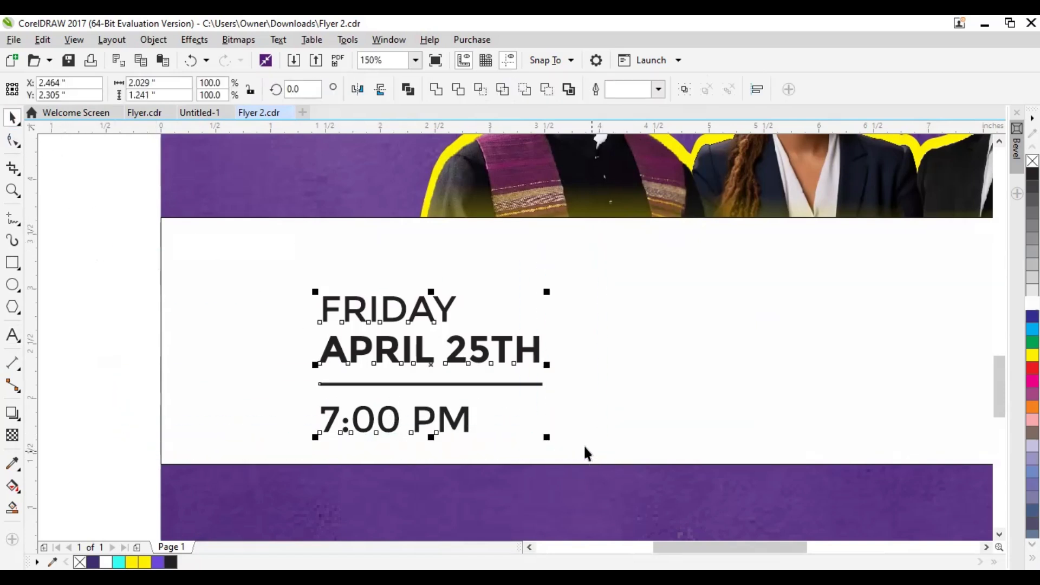
pyautogui.moveTo(545, 434); pyautogui.dragTo(519, 418)
pyautogui.moveTo(413, 353); pyautogui.dragTo(407, 339)
pyautogui.scroll(-1, 483, 372)
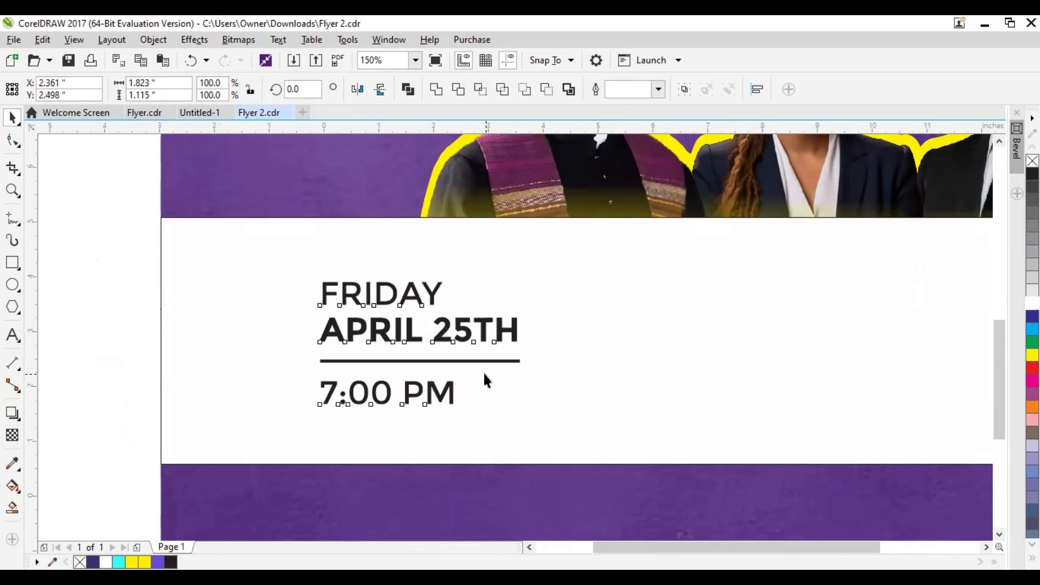
# Place a duplicate of the Friday date block to its right on the white band
pyautogui.moveTo(514, 365); pyautogui.dragTo(399, 369)
pyautogui.moveTo(338, 363); pyautogui.dragTo(486, 376)
pyautogui.rightClick(486, 376)
# Change the day in the second date block to SATURDAY
pyautogui.doubleClick(462, 337)
pyautogui.press('BackSpace')
pyautogui.press('BackSpace')
pyautogui.press('BackSpace')
pyautogui.write('SATURDA')
pyautogui.press('BackSpace')
pyautogui.press('BackSpace')
# Change the Saturday block's date to APRIL 26TH and its time to 3:00 PM
pyautogui.click(511, 356)
pyautogui.press('BackSpace')
pyautogui.write('6')
pyautogui.click(446, 387)
pyautogui.press('BackSpace')
pyautogui.write('3')
pyautogui.click(12, 117)
# Duplicate the Saturday block to its right and change the copy's day to "SUNDDAY"
pyautogui.moveTo(417, 320); pyautogui.dragTo(558, 406)
pyautogui.moveTo(484, 350); pyautogui.dragTo(639, 348)
pyautogui.doubleClick(645, 337)
pyautogui.press('BackSpace')
pyautogui.press('BackSpace')
pyautogui.press('BackSpace')
pyautogui.press('BackSpace')
pyautogui.write('UND')
# Change the third block's date to APRIL 27TH
pyautogui.click(667, 355)
pyautogui.press('BackSpace')
pyautogui.write('7')
# Change the third block's time to 9:30 AM
pyautogui.click(13, 140)
pyautogui.click(601, 382)
pyautogui.press('BackSpace')
pyautogui.write('9')
pyautogui.press('Right')
pyautogui.press('Right')
pyautogui.press('BackSpace')
pyautogui.write('3')
pyautogui.press('Right')
pyautogui.press('Right')
pyautogui.press('Right')
pyautogui.press('BackSpace')
pyautogui.write('A')
pyautogui.click(12, 118)
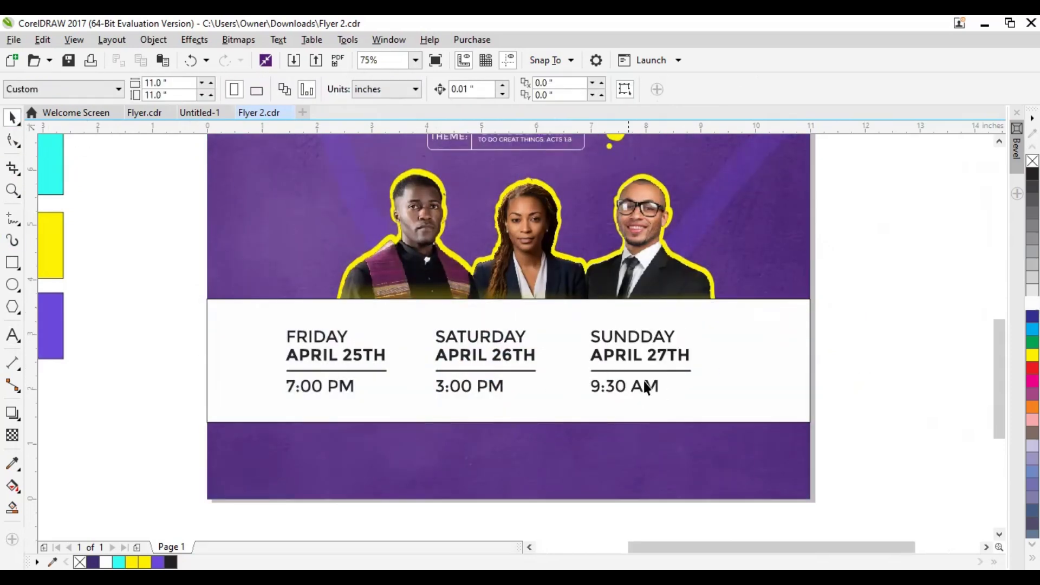
# Draw a vertical divider about 1.16 inches tall between the Friday and Saturday blocks and set its width to 3 pt
pyautogui.click(12, 219)
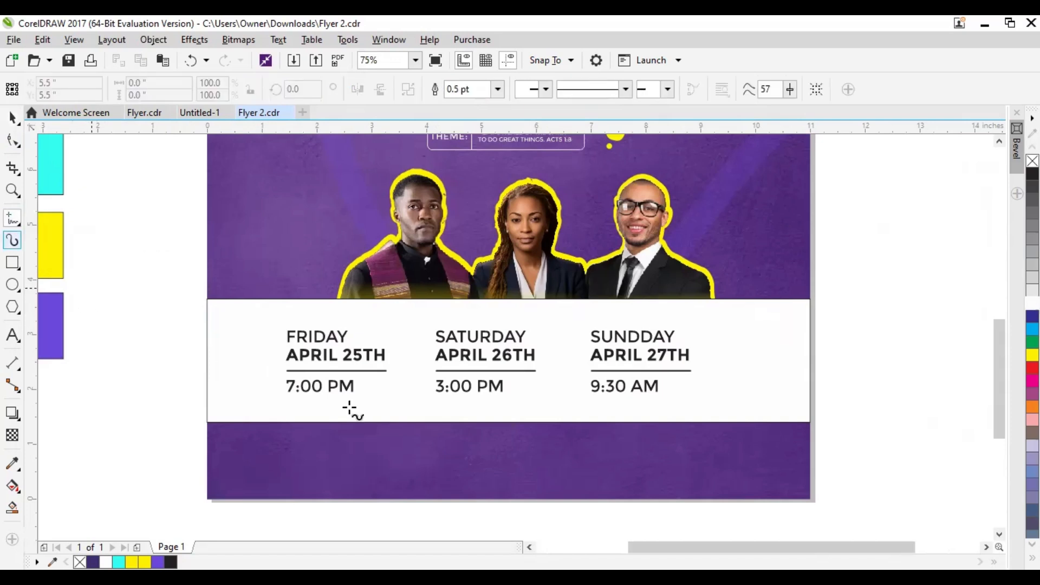
pyautogui.click(409, 328)
pyautogui.click(408, 401)
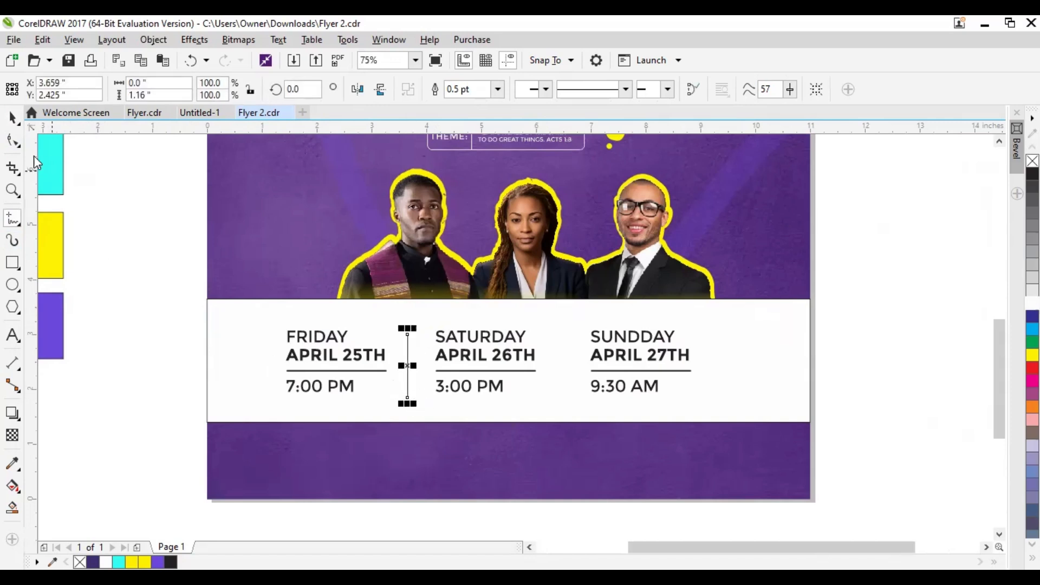
pyautogui.click(13, 117)
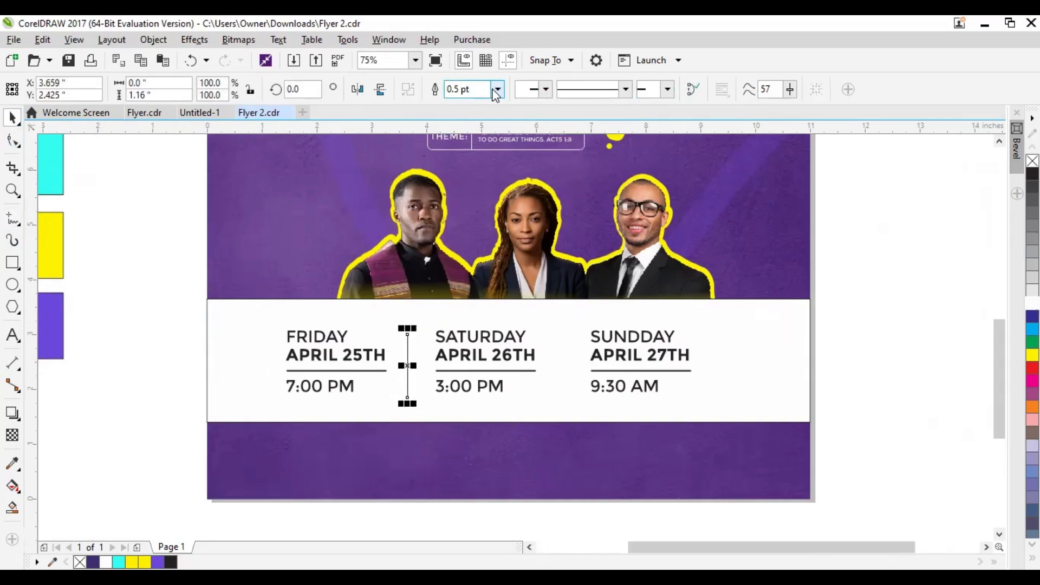
pyautogui.click(495, 95)
pyautogui.click(460, 184)
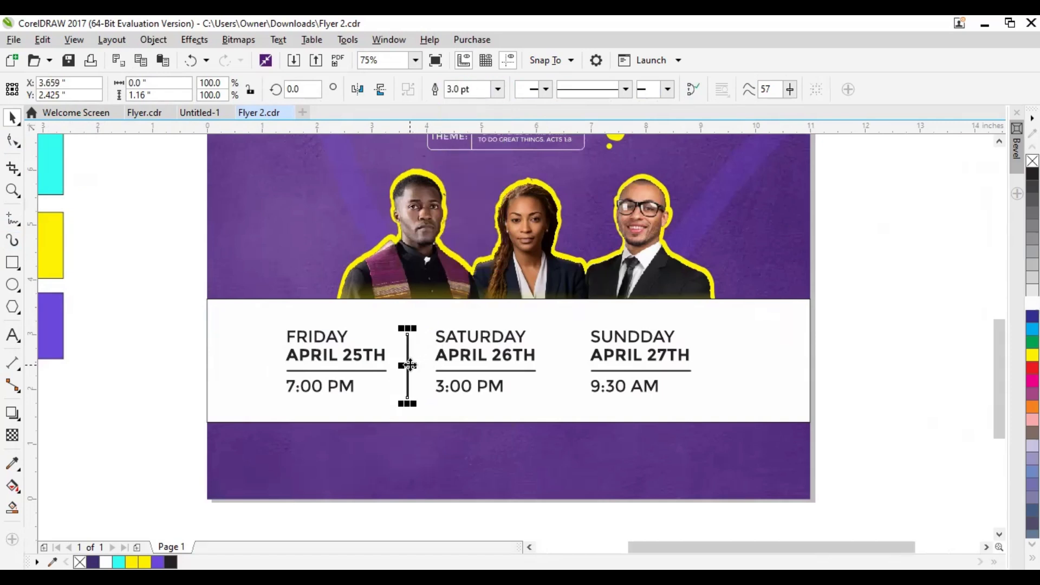
# Rotate the divider line into a forward slant of about 338.3 degrees and color it dark purple
pyautogui.click(409, 366)
pyautogui.moveTo(416, 328); pyautogui.dragTo(433, 330)
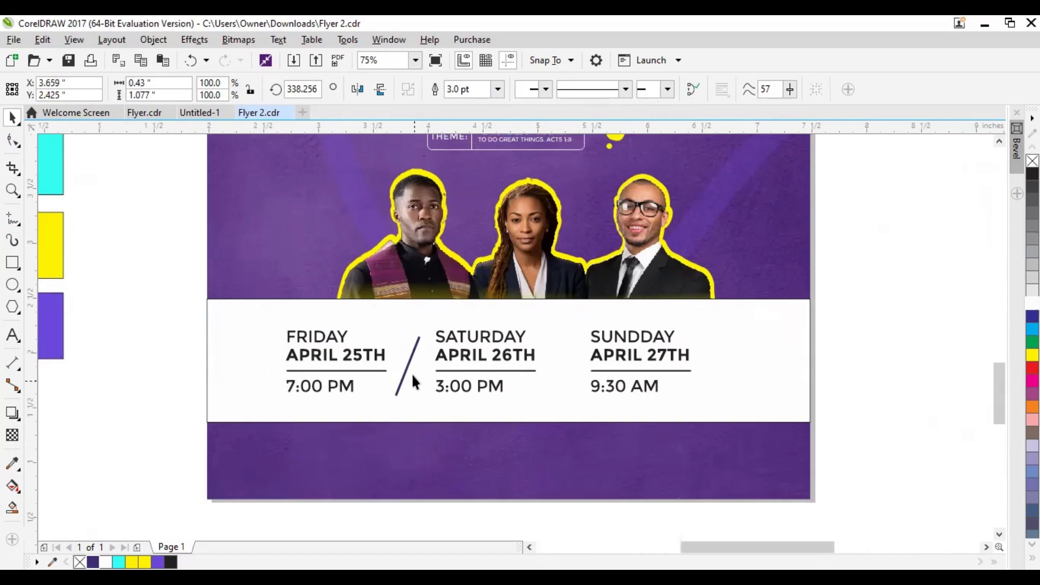
pyautogui.scroll(2, 411, 376)
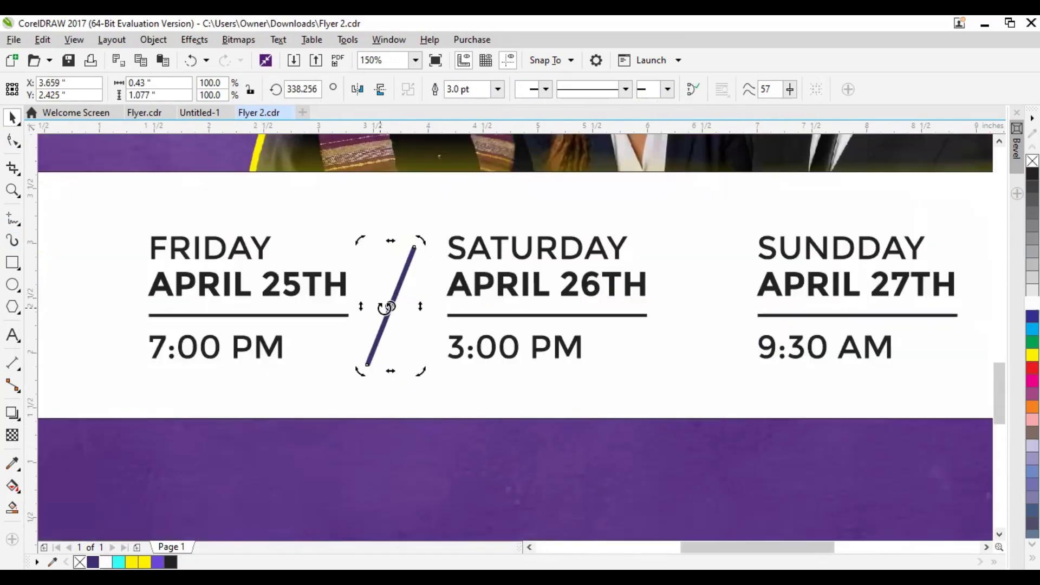
pyautogui.click(396, 293)
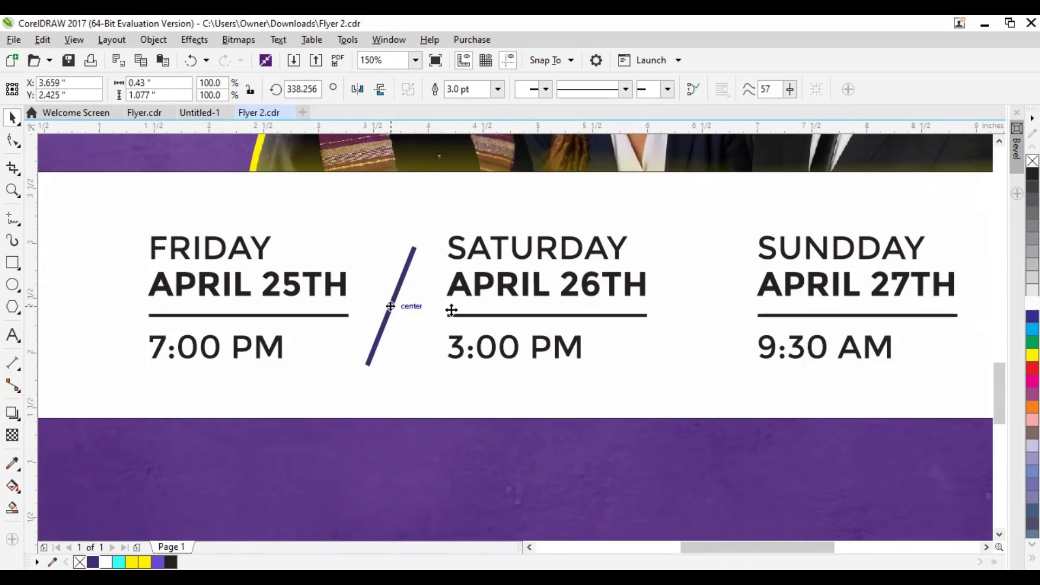
# Copy the slanted divider line into the gap between the Saturday and Sunday blocks
pyautogui.click(698, 310)
pyautogui.moveTo(391, 315); pyautogui.dragTo(697, 315)
pyautogui.scroll(-2, 687, 319)
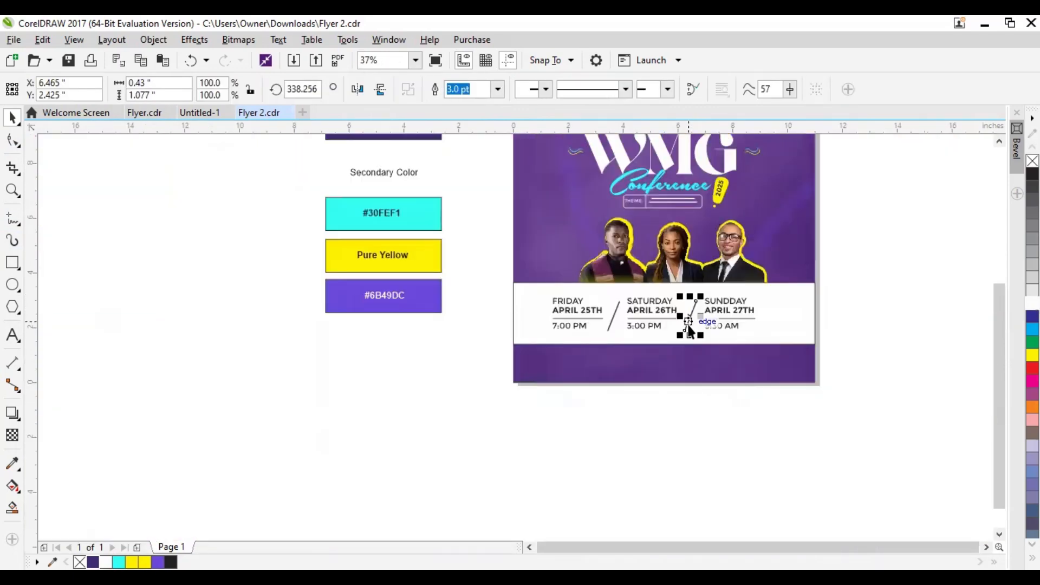
pyautogui.moveTo(717, 355); pyautogui.dragTo(613, 385)
pyautogui.click(754, 330)
# Center the date blocks and dividers horizontally on the page and raise them about 0.1 inch within the white band
pyautogui.scroll(2, 753, 329)
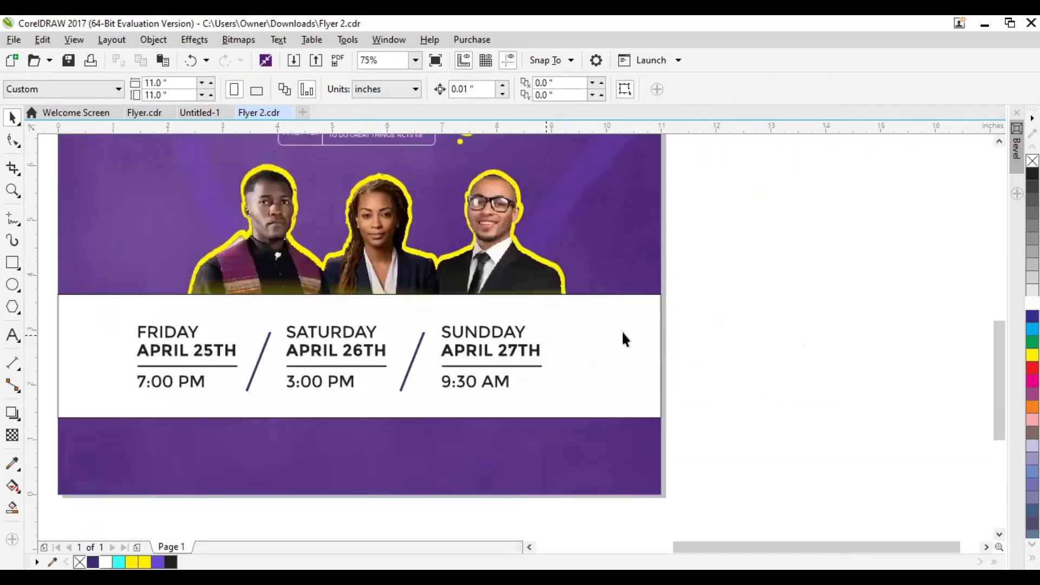
pyautogui.hscroll(-3, 730, 324)
pyautogui.moveTo(141, 304); pyautogui.dragTo(696, 399)
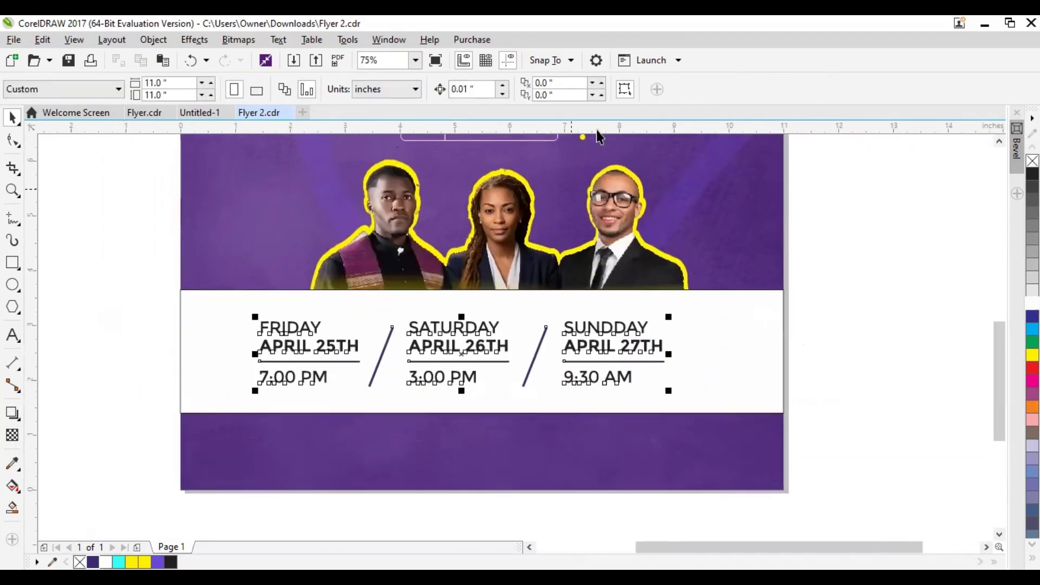
pyautogui.click(682, 91)
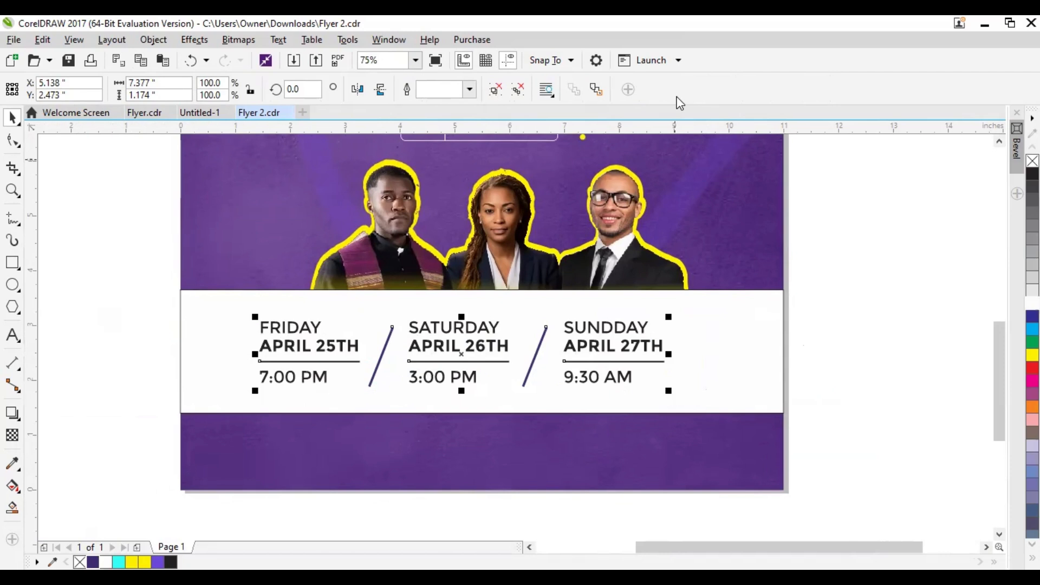
pyautogui.keyDown('shift'); pyautogui.click(191, 395); pyautogui.keyUp('shift')
pyautogui.press('c')
pyautogui.click(103, 358)
pyautogui.click(487, 347)
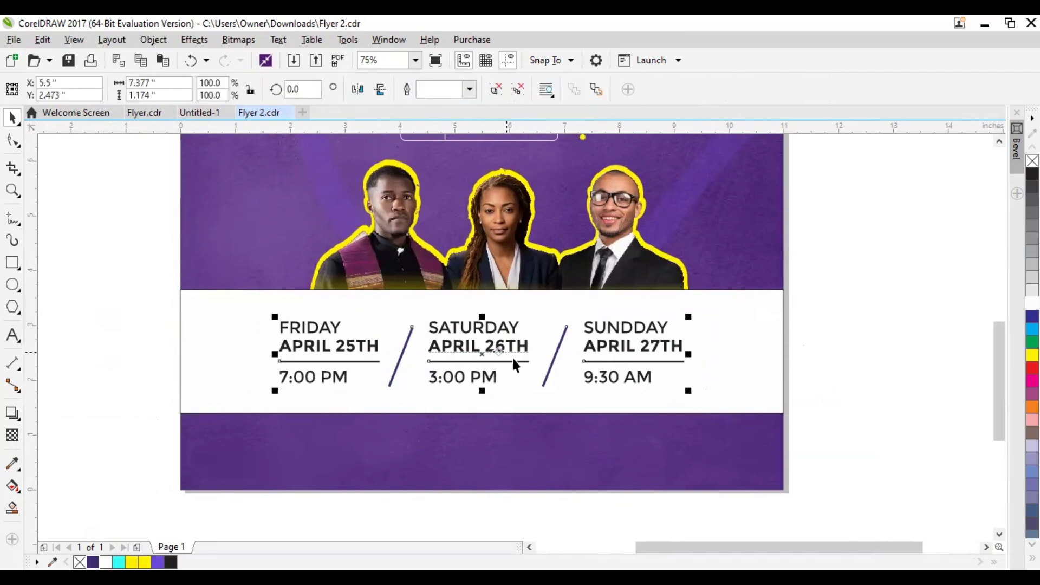
pyautogui.moveTo(480, 351); pyautogui.dragTo(483, 347)
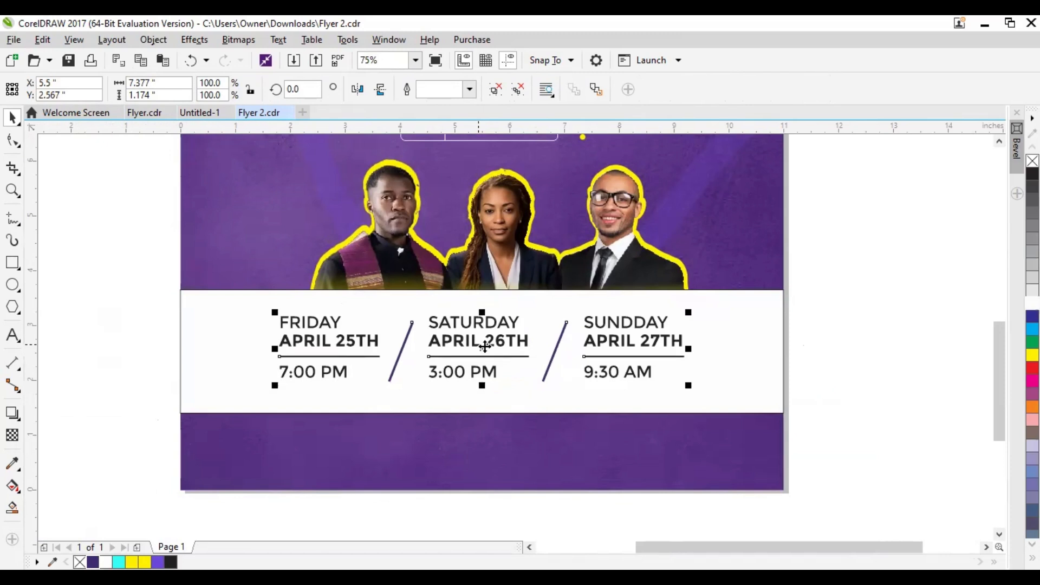
pyautogui.press('Escape')
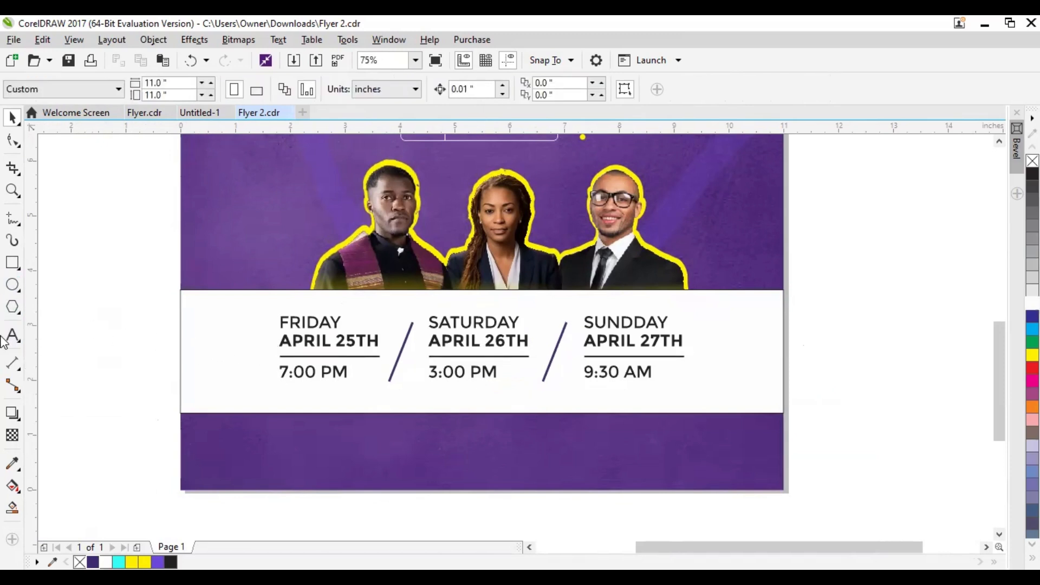
# Add the venue's street address as text under the date blocks in the white band and set its font to Montserrat
pyautogui.click(12, 336)
pyautogui.click(442, 403)
pyautogui.write('123 Anywhere St, M')
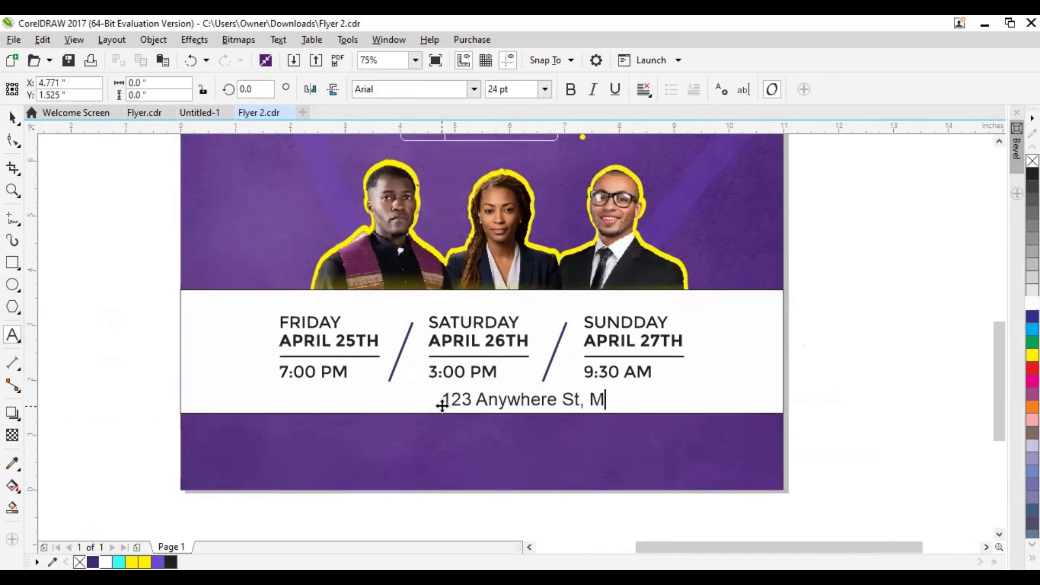
pyautogui.write('A, 02124')
pyautogui.hotkey('ctrl', 'space')
pyautogui.click(379, 88)
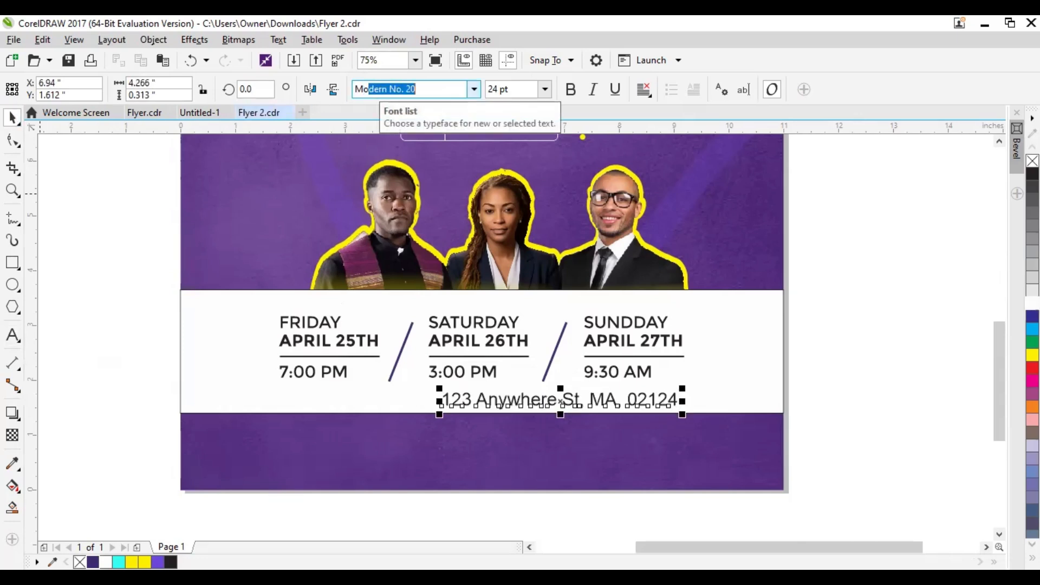
pyautogui.write('Montserrat')
pyautogui.press('Return')
# Shrink the address text slightly, center it below the dates and prefix it with "Venue:"
pyautogui.moveTo(680, 427); pyautogui.dragTo(648, 425)
pyautogui.moveTo(543, 399); pyautogui.dragTo(477, 400)
pyautogui.doubleClick(399, 401)
pyautogui.write('Venue:')
pyautogui.hotkey('ctrl', 'space')
pyautogui.click(148, 362)
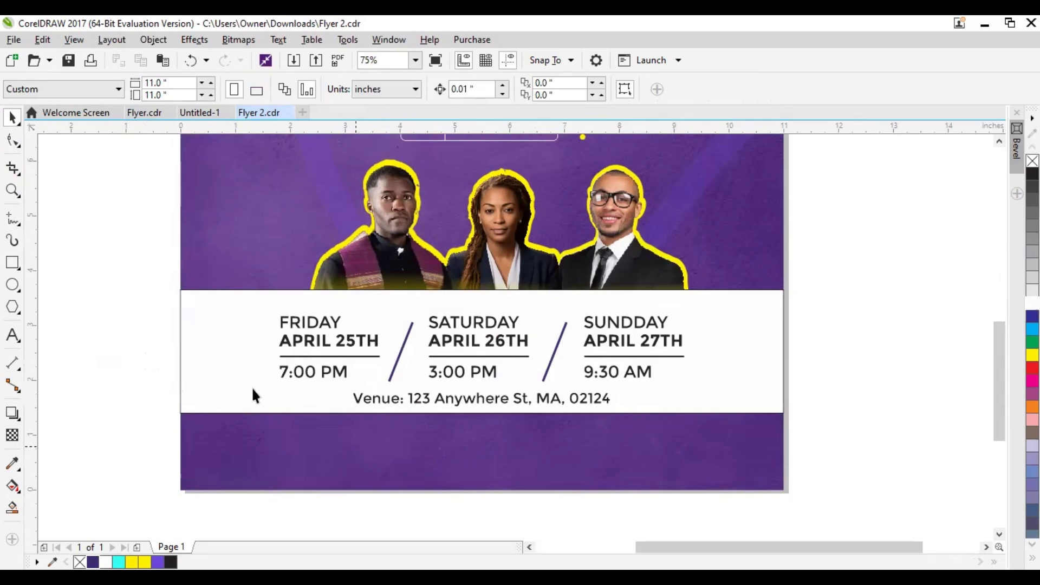
pyautogui.click(233, 412)
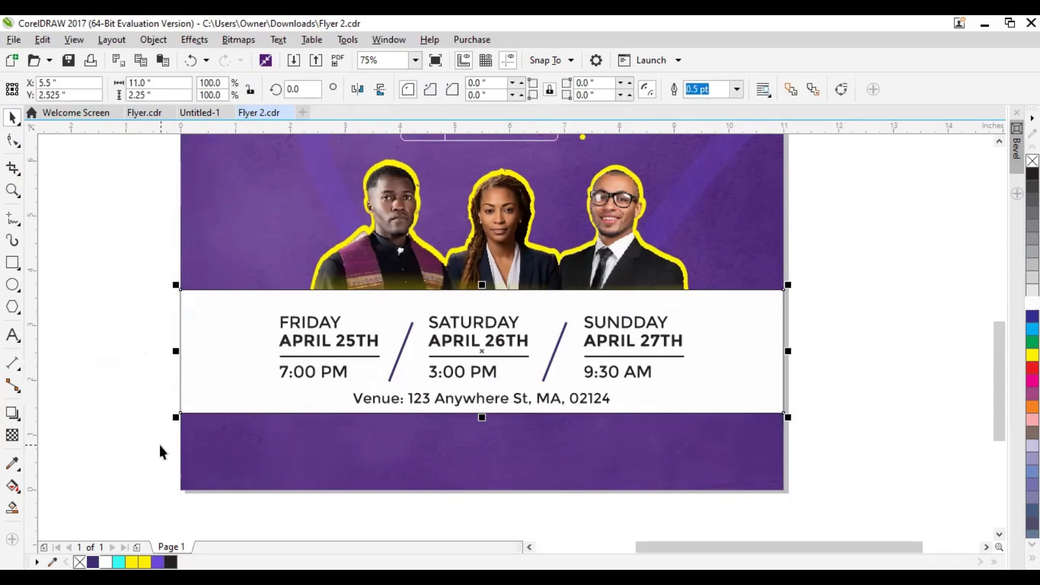
pyautogui.click(116, 328)
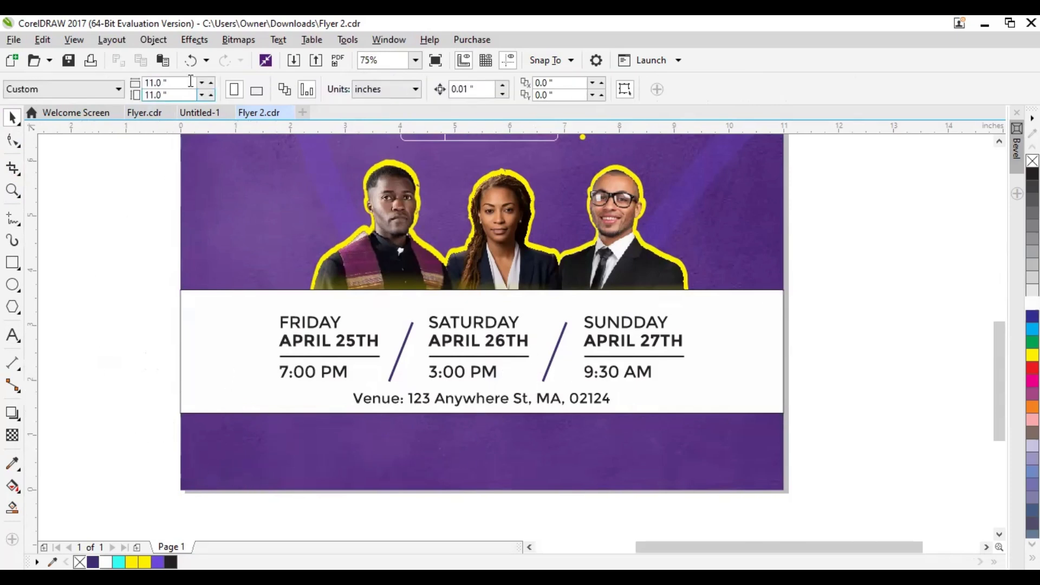
# Import the arrow image from the ICONS folder and place it beside the first pastor portrait, about 0.93 inch wide
pyautogui.click(293, 62)
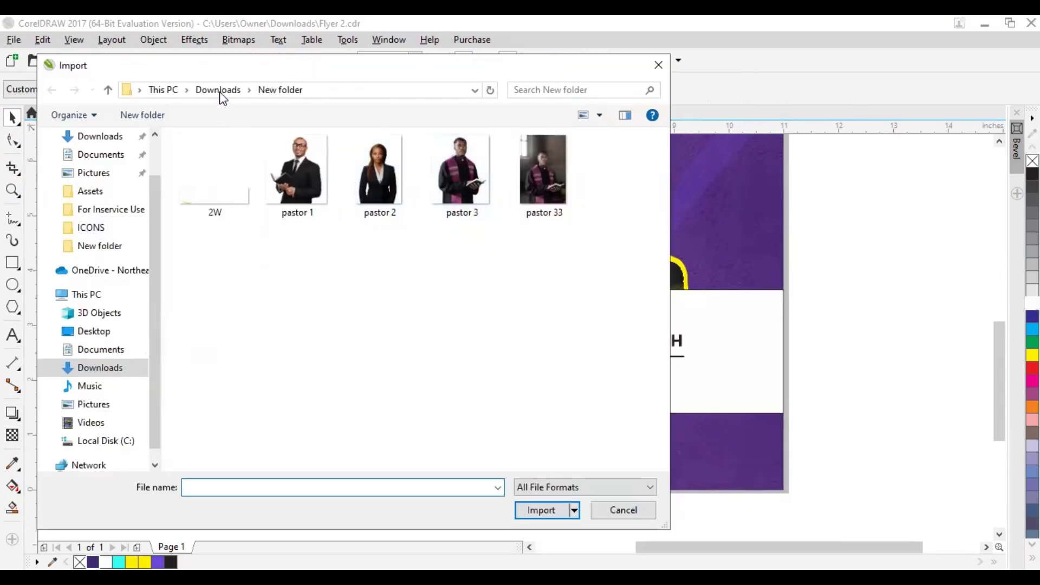
pyautogui.click(91, 228)
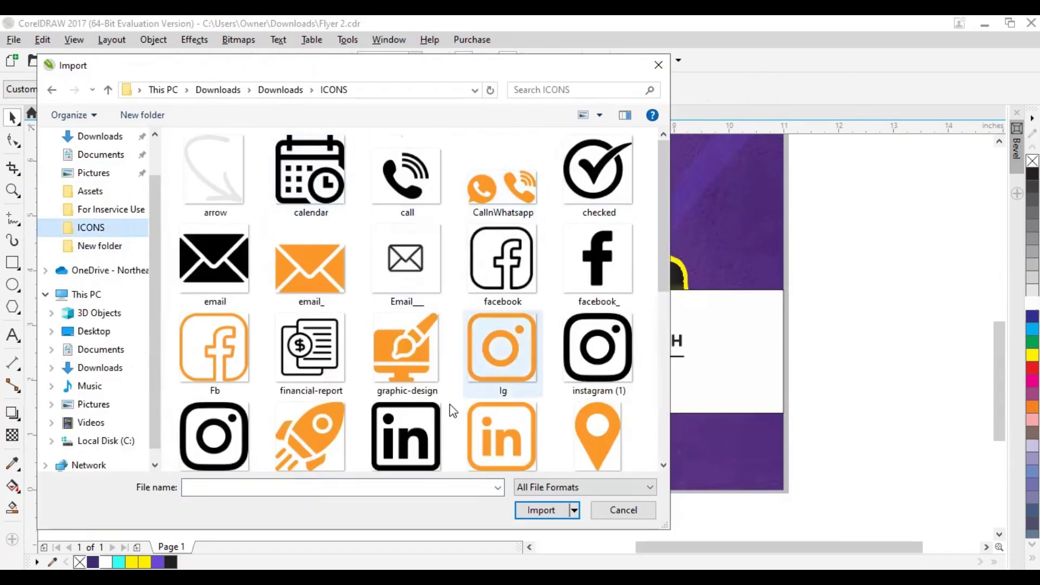
pyautogui.click(214, 197)
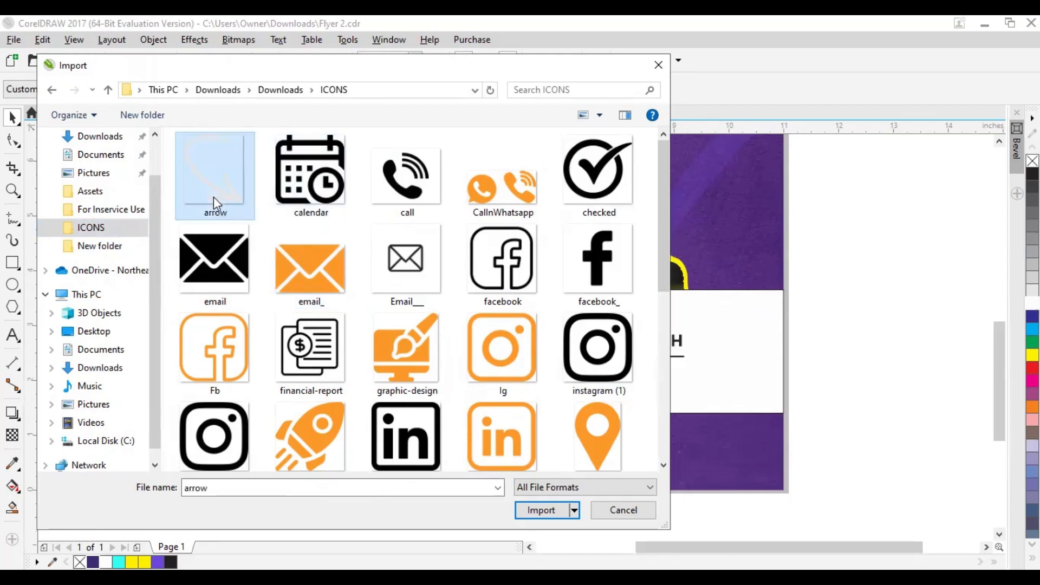
pyautogui.click(527, 512)
pyautogui.scroll(2, 311, 221)
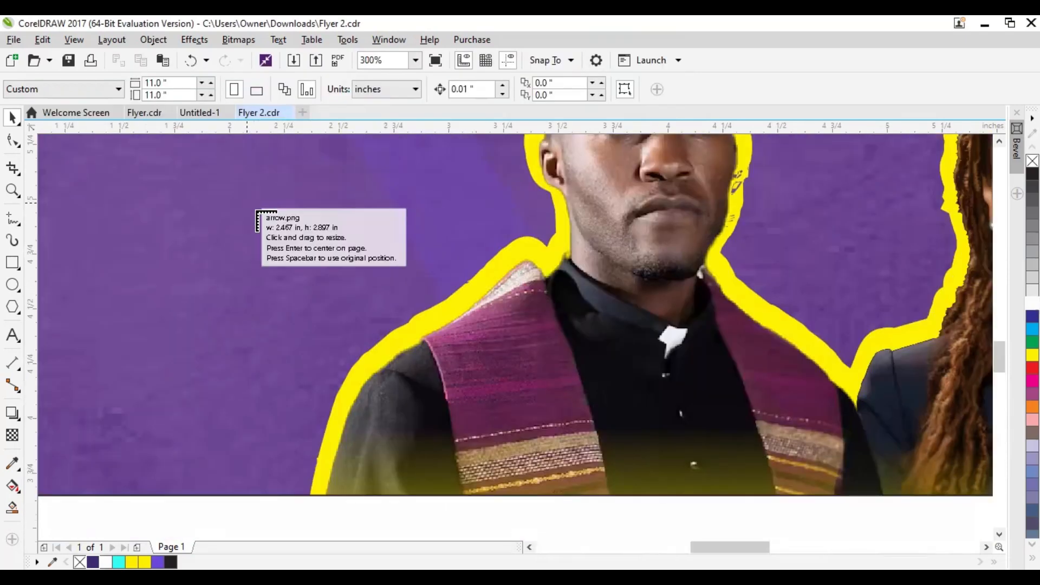
pyautogui.scroll(-1, 258, 218)
pyautogui.moveTo(198, 221); pyautogui.dragTo(319, 335)
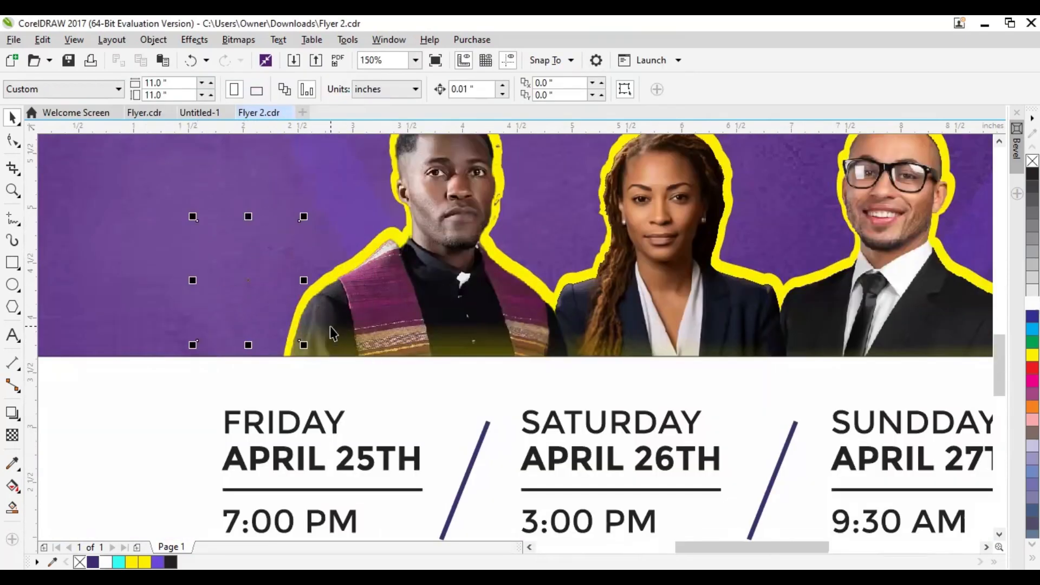
# Enlarge the arrow to about 1.39 by 1.63 inches and move it up so it points at the first pastor's head
pyautogui.scroll(-4, 444, 318)
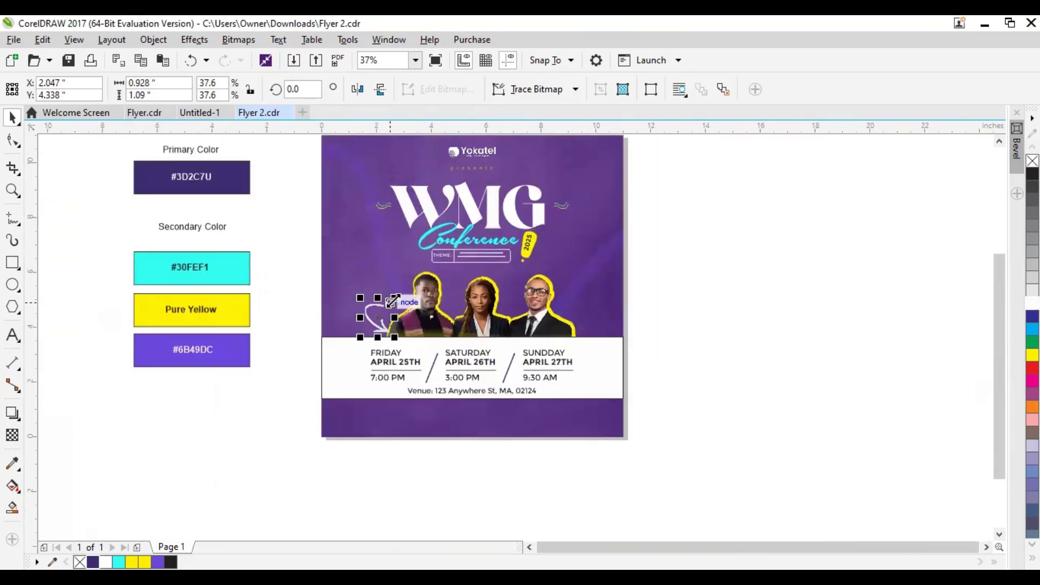
pyautogui.moveTo(393, 301); pyautogui.dragTo(403, 277)
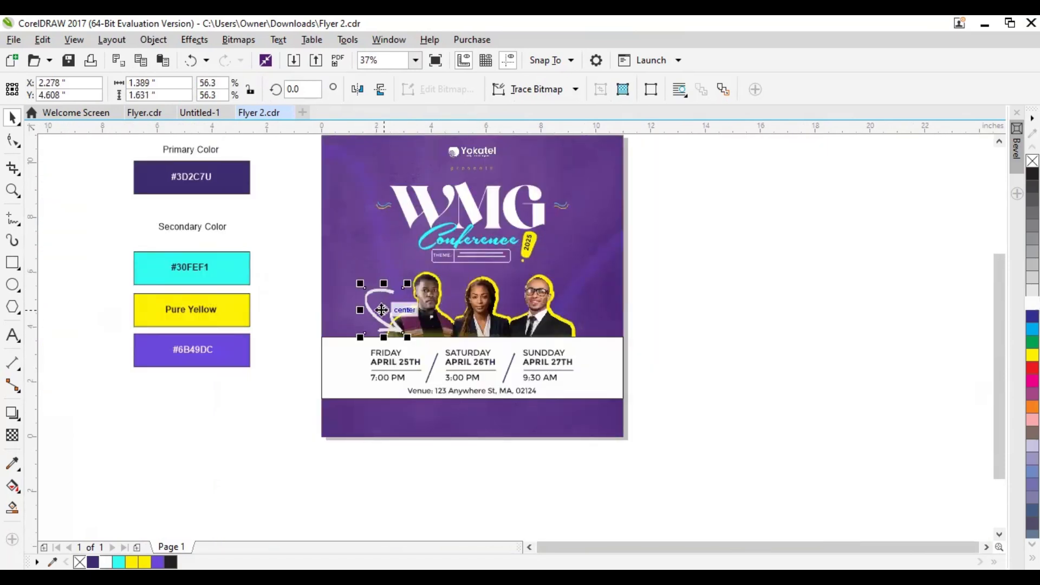
pyautogui.moveTo(382, 311); pyautogui.dragTo(376, 253)
pyautogui.click(294, 291)
# Examine the arrow's placement beside the first portrait against the overall flyer layout
pyautogui.moveTo(475, 314); pyautogui.dragTo(438, 345)
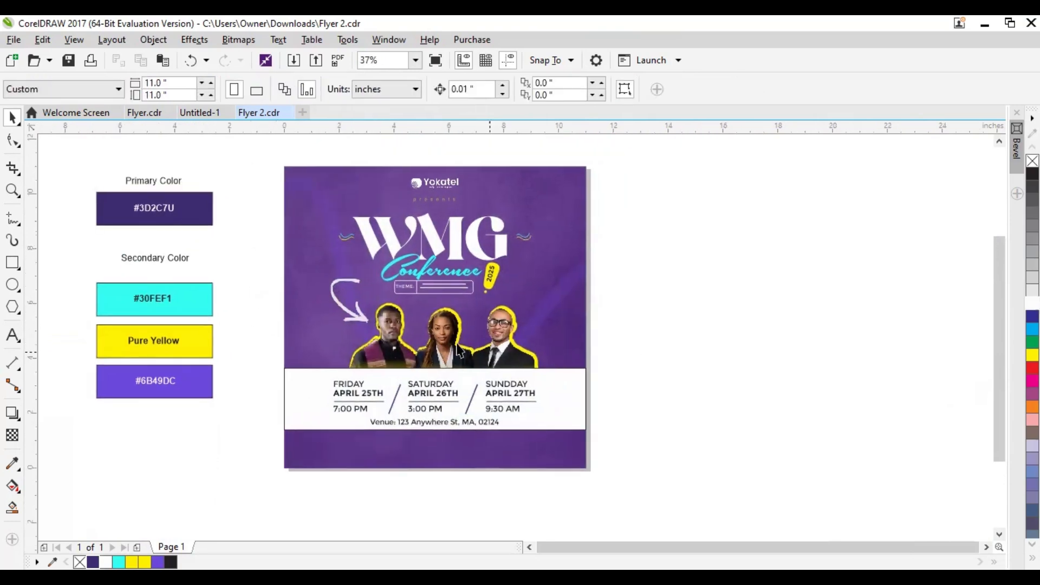
pyautogui.scroll(1, 455, 344)
pyautogui.click(307, 293)
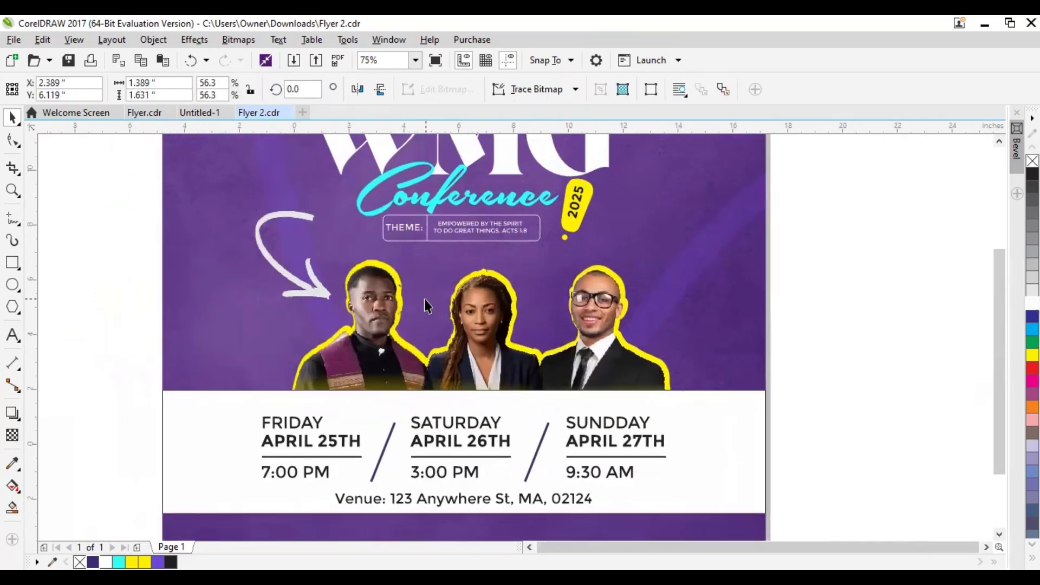
pyautogui.scroll(-1, 424, 298)
pyautogui.scroll(1, 393, 312)
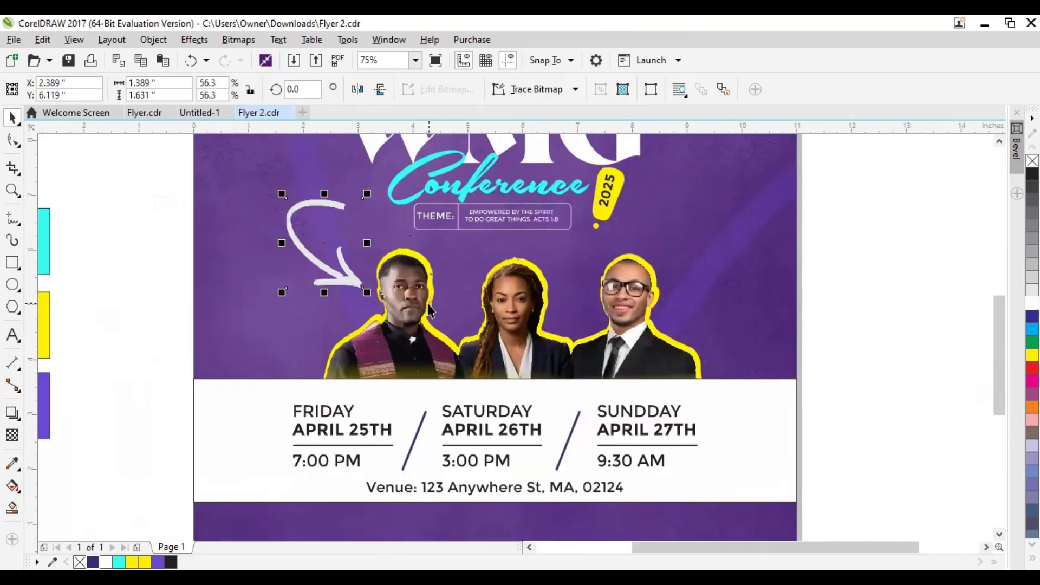
pyautogui.scroll(-1, 429, 319)
pyautogui.click(653, 332)
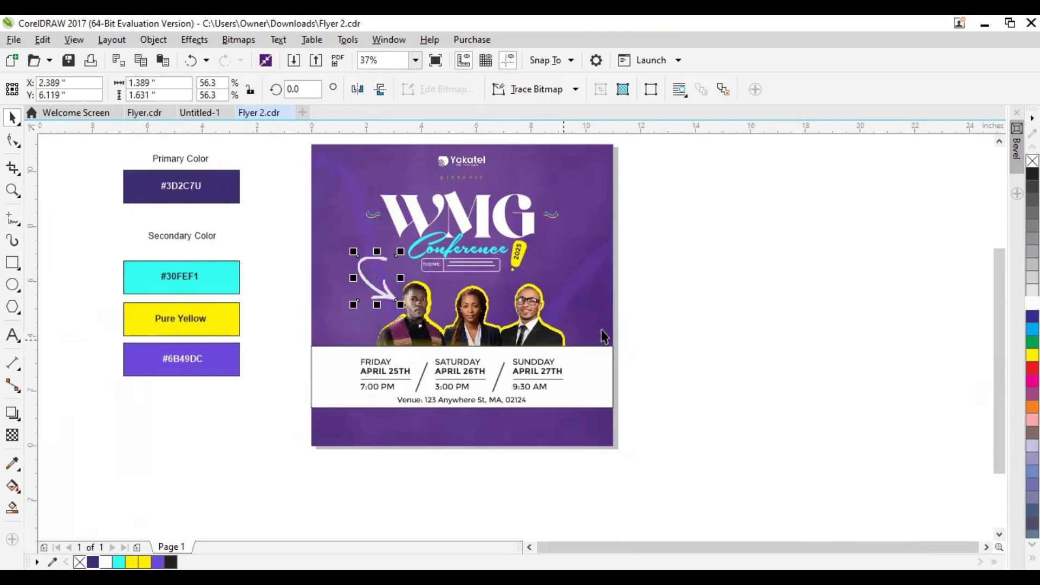
pyautogui.scroll(1, 410, 310)
pyautogui.click(391, 300)
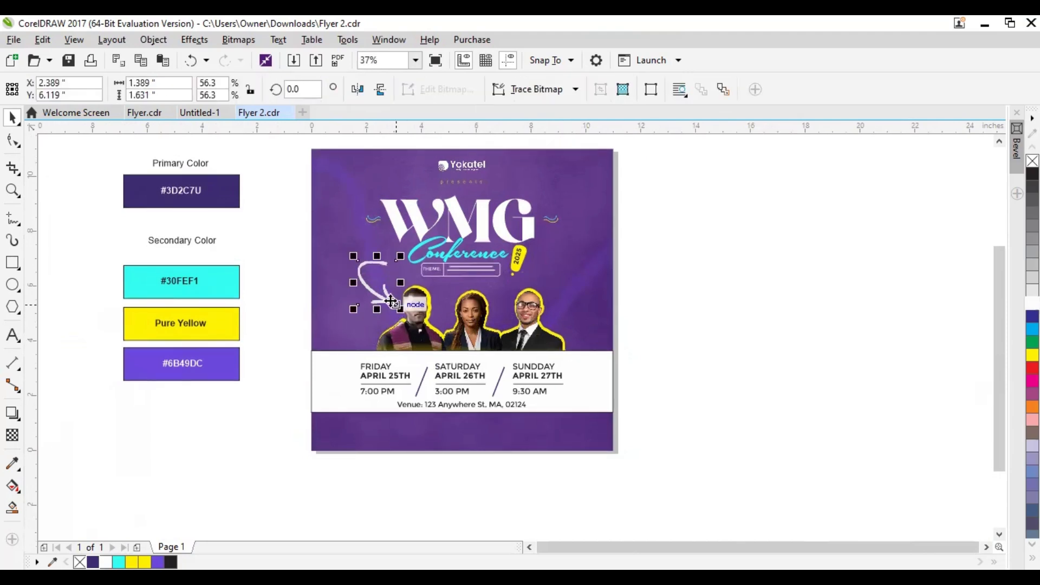
pyautogui.click(620, 335)
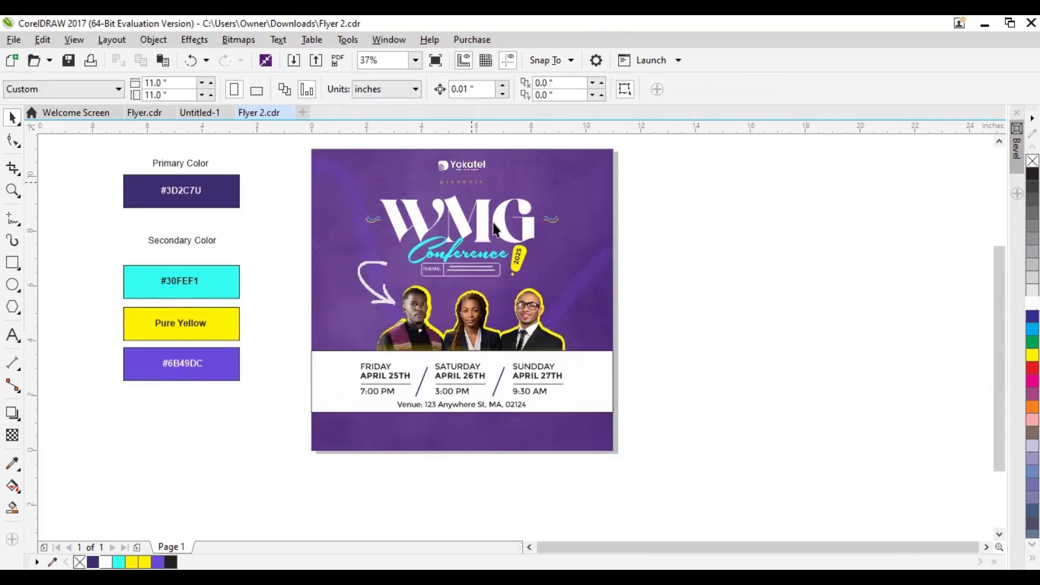
# Enlarge the "presents" text above the WMG title to about 2.25 inches wide, keeping it centered
pyautogui.scroll(1, 514, 234)
pyautogui.click(464, 217)
pyautogui.moveTo(488, 207); pyautogui.dragTo(497, 208)
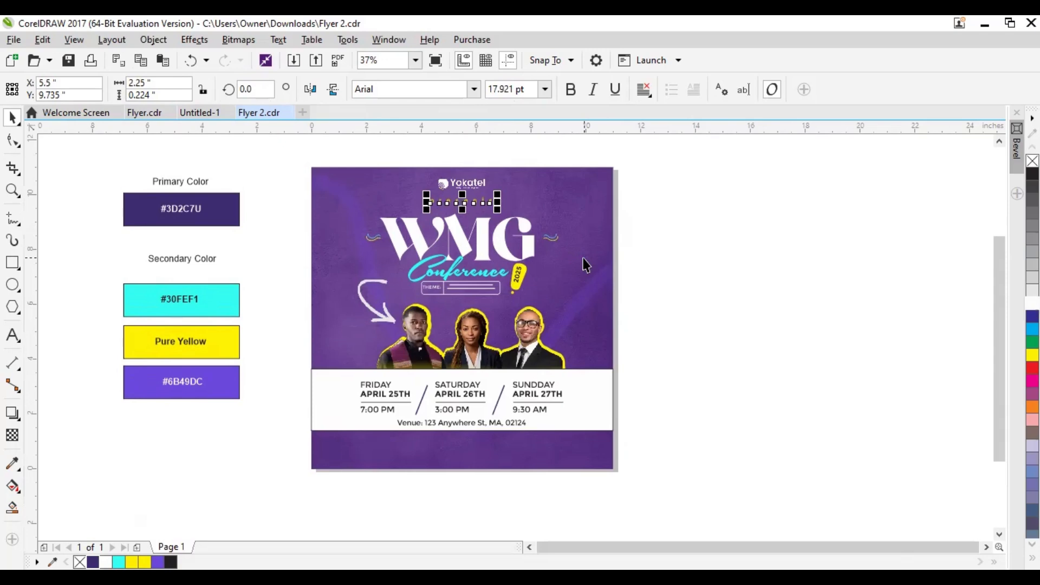
pyautogui.click(652, 336)
pyautogui.scroll(5, 562, 383)
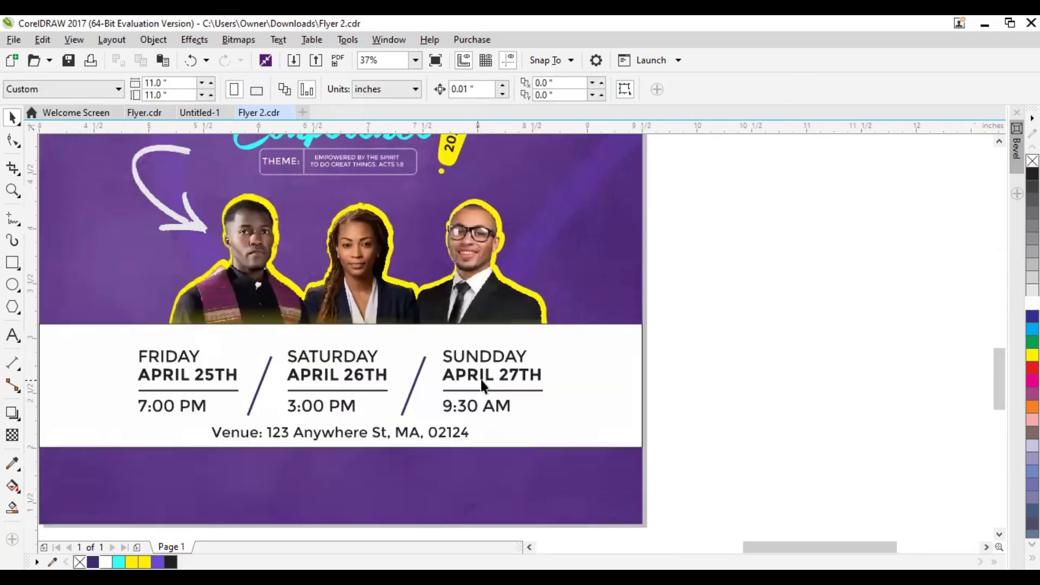
# Import the web globe icon from the ICONS folder and place it just below the flyer's lower edge
pyautogui.scroll(-5, 636, 378)
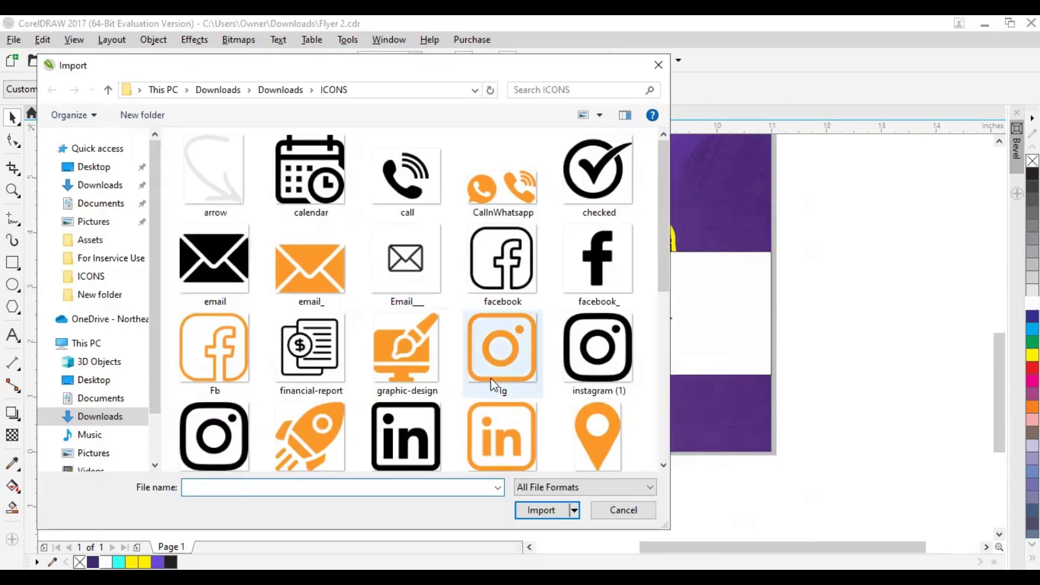
pyautogui.scroll(-5, 491, 380)
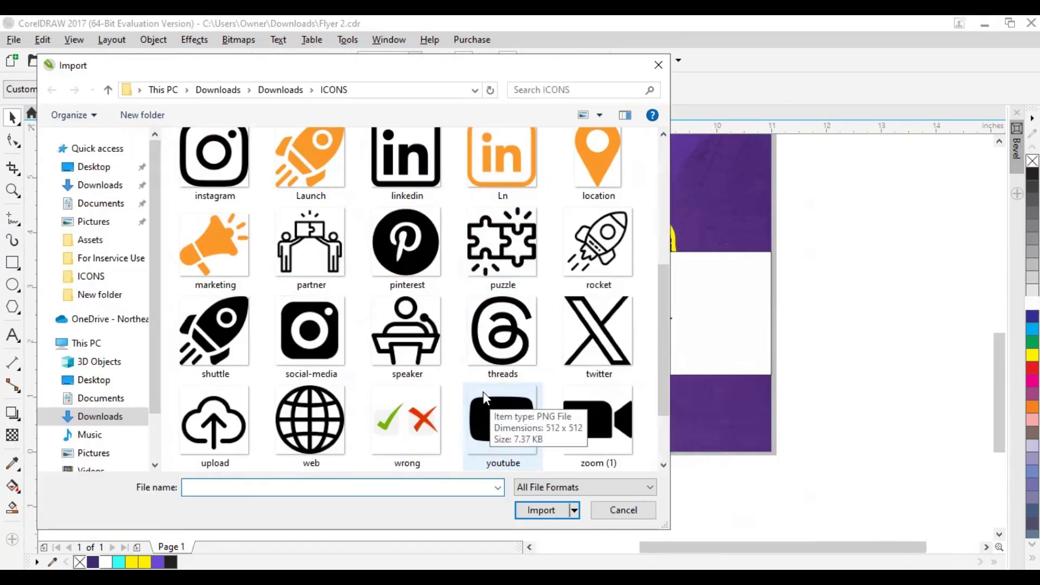
pyautogui.scroll(-2, 490, 400)
pyautogui.click(311, 336)
pyautogui.click(540, 510)
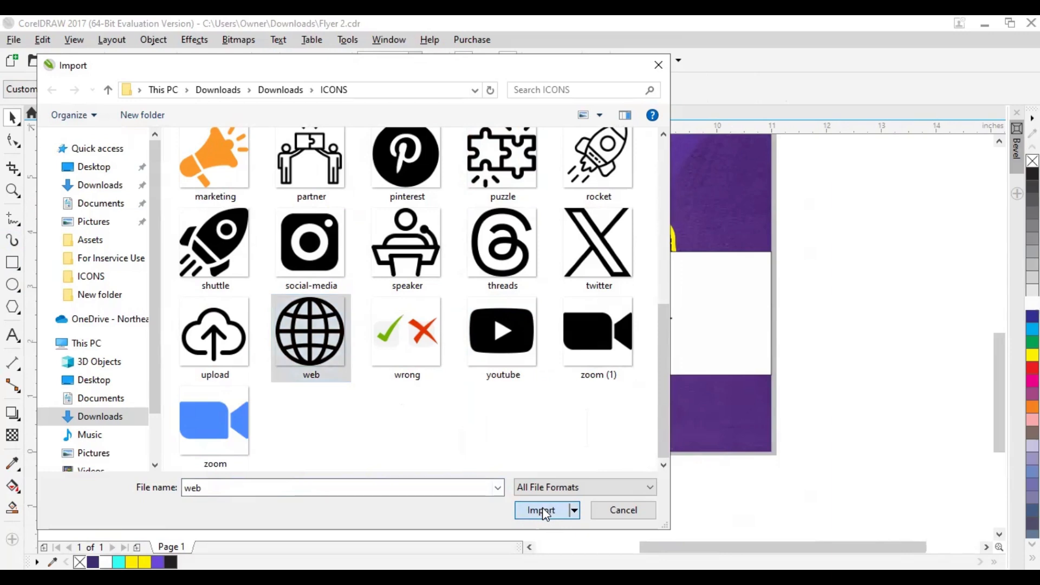
pyautogui.moveTo(329, 506); pyautogui.dragTo(360, 525)
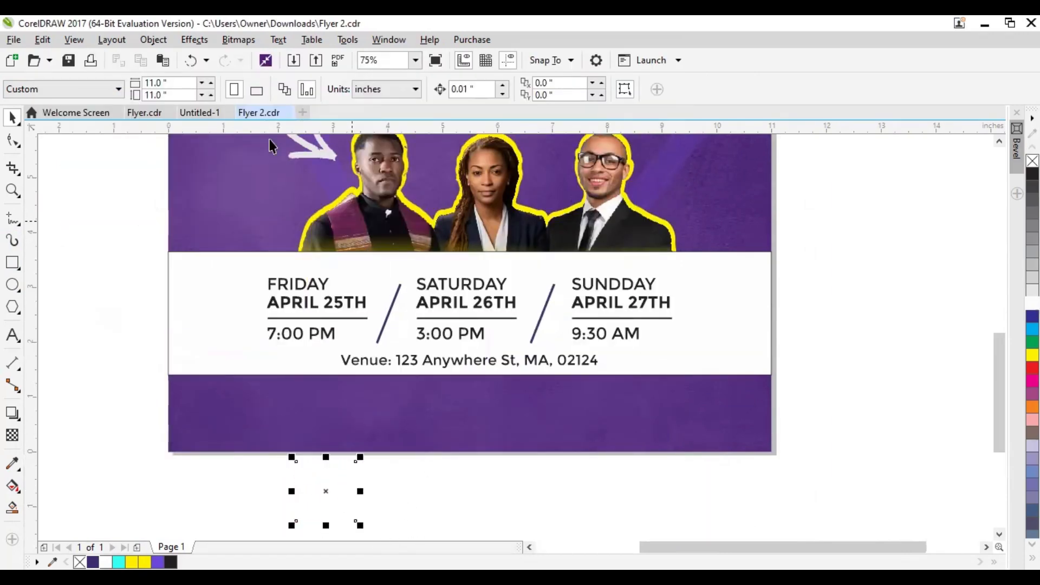
# Import the outlined envelope icon Email___ and place it beside the globe below the flyer
pyautogui.click(293, 60)
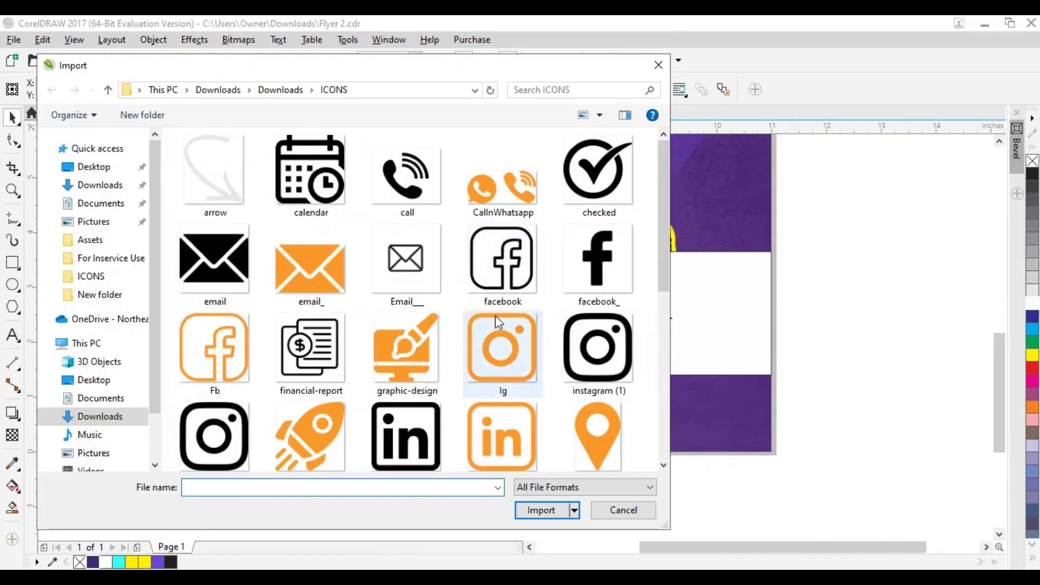
pyautogui.doubleClick(419, 278)
pyautogui.click(372, 476)
pyautogui.scroll(-1, 372, 476)
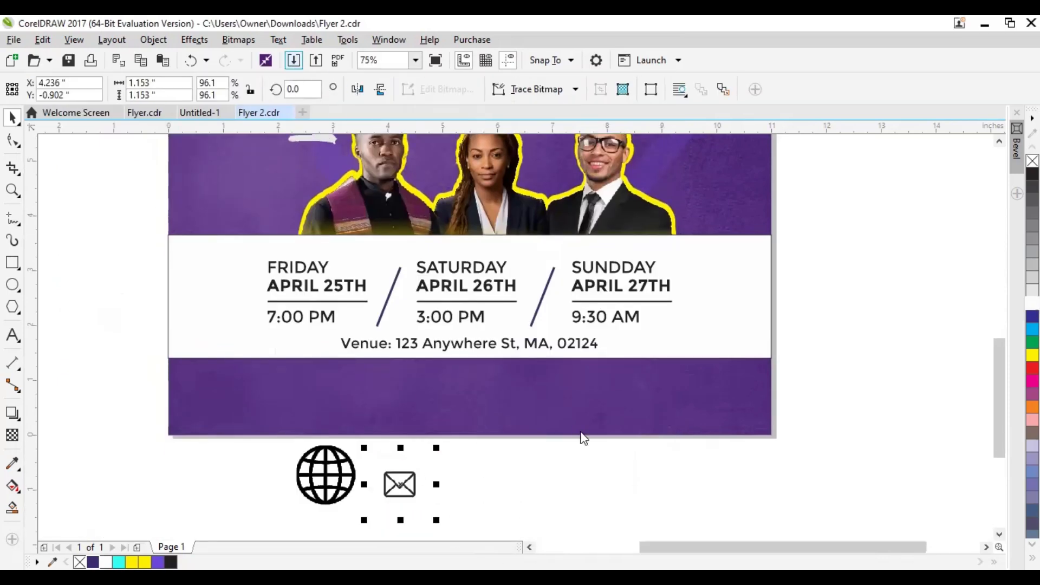
# Import the call phone icon from the ICONS folder and place it below the flyer with the other contact icons
pyautogui.hotkey('ctrl', 'i')
pyautogui.click(407, 173)
pyautogui.click(541, 510)
pyautogui.click(539, 529)
pyautogui.scroll(-1, 507, 494)
# Enlarge the envelope icon to roughly the phone icon's width and try moving the phone icon up to the purple footer's edge
pyautogui.click(408, 437)
pyautogui.moveTo(432, 404)
pyautogui.mouseDown()
pyautogui.moveTo(466, 364)
pyautogui.moveTo(448, 401)
pyautogui.mouseUp()
pyautogui.click(313, 423)
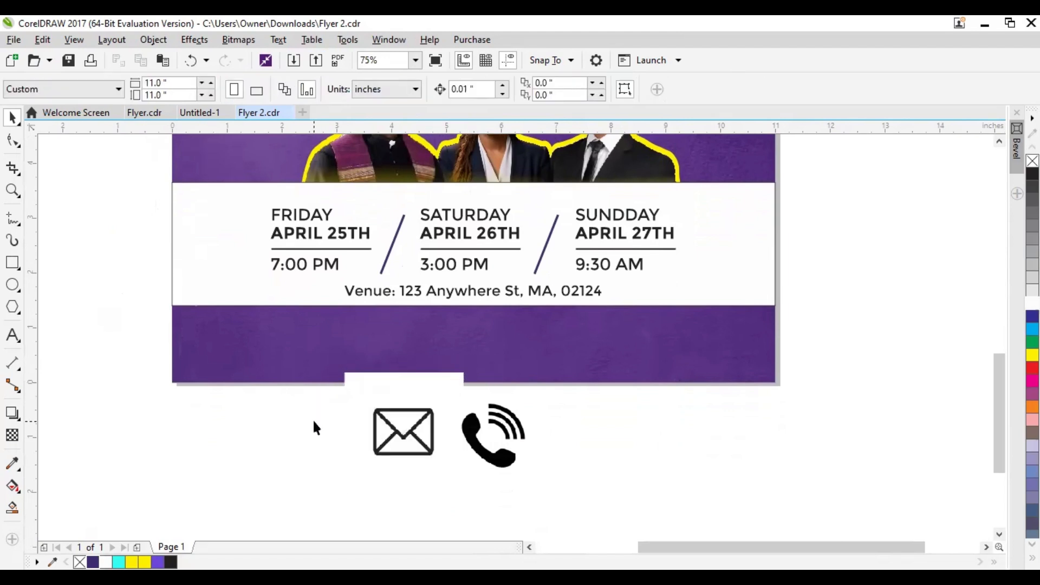
pyautogui.moveTo(504, 460); pyautogui.dragTo(536, 377)
pyautogui.hotkey('ctrl', 'z')
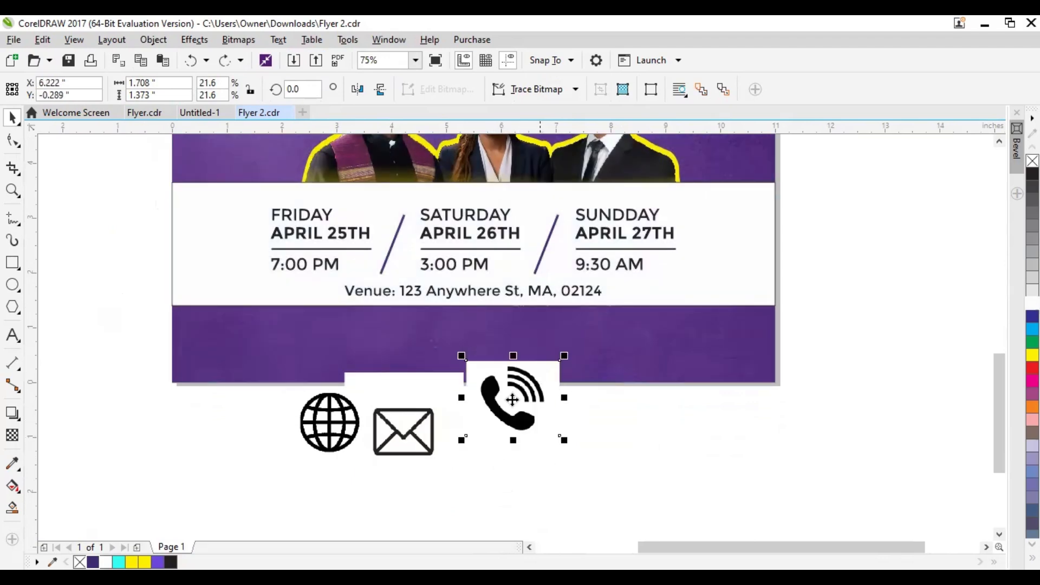
# Move the phone icon back down beside the envelope below the flyer's lower edge
pyautogui.moveTo(505, 414); pyautogui.dragTo(493, 443)
pyautogui.click(338, 430)
pyautogui.moveTo(122, 320); pyautogui.dragTo(292, 434)
# Vectorize the globe bitmap with a Line Art outline trace, deleting the original image and removing the background
pyautogui.click(328, 428)
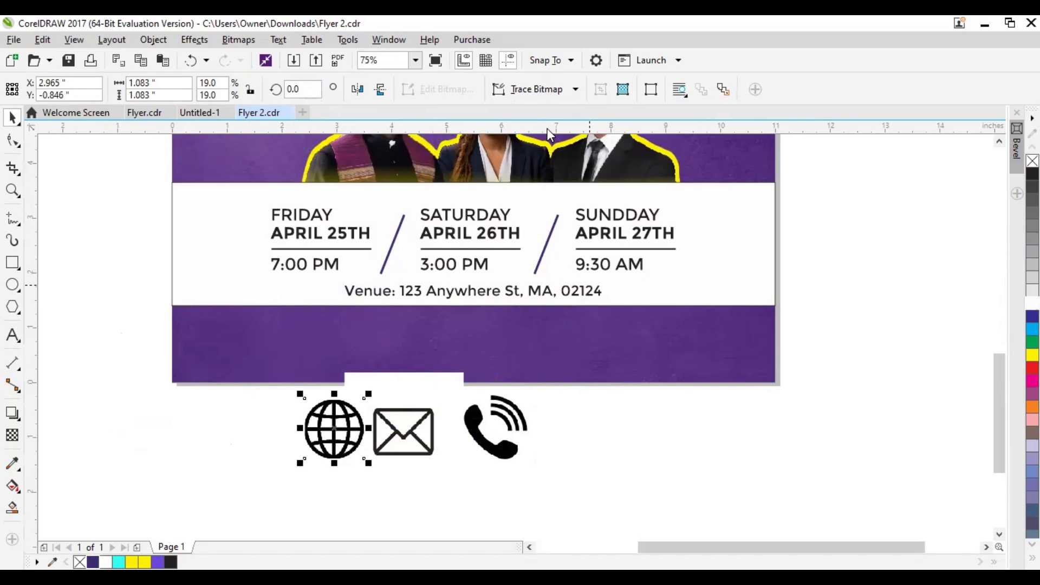
pyautogui.click(531, 90)
pyautogui.moveTo(564, 143)
pyautogui.click(628, 146)
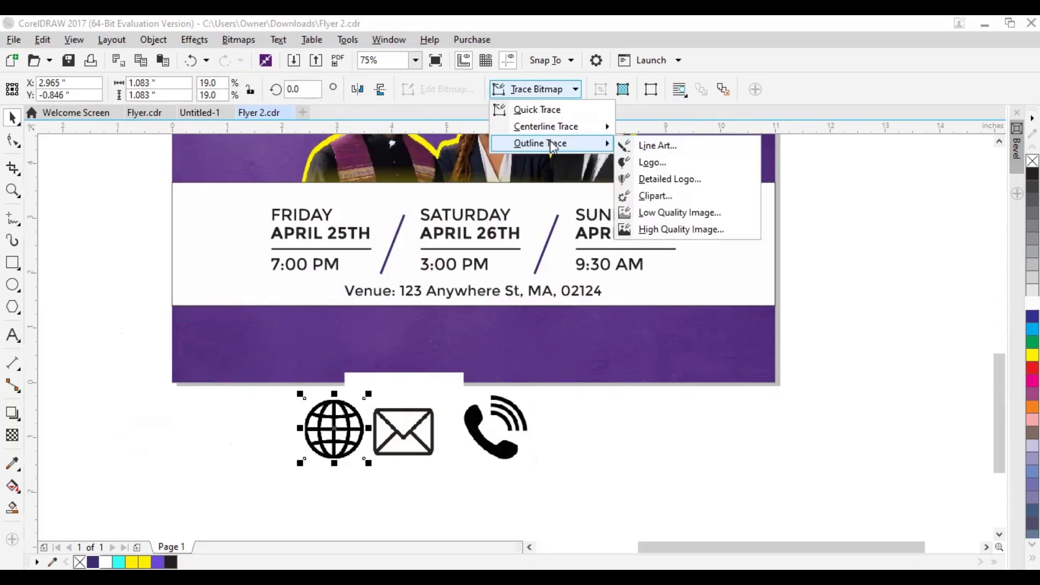
pyautogui.click(582, 142)
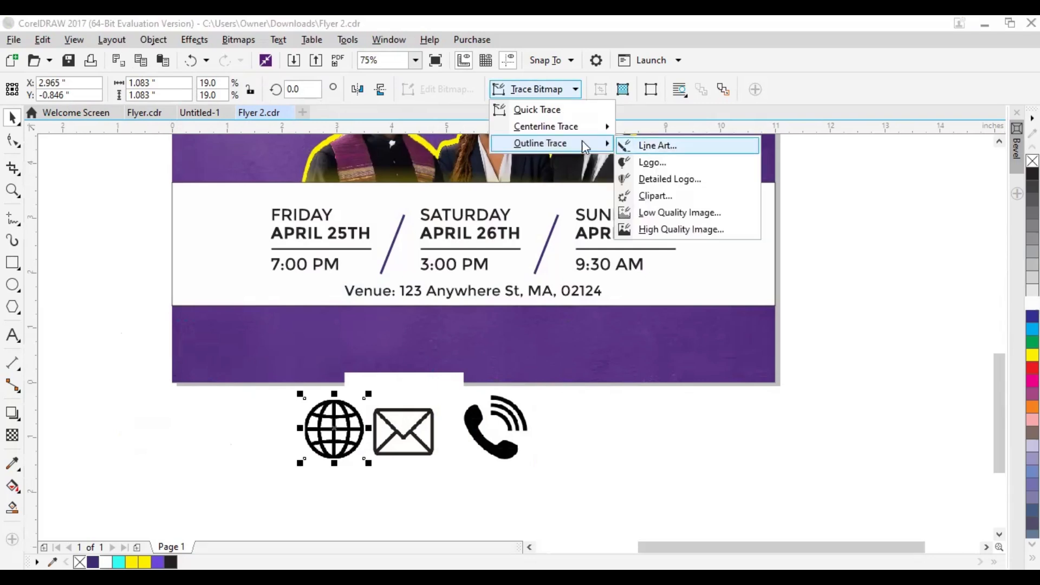
pyautogui.press('Return')
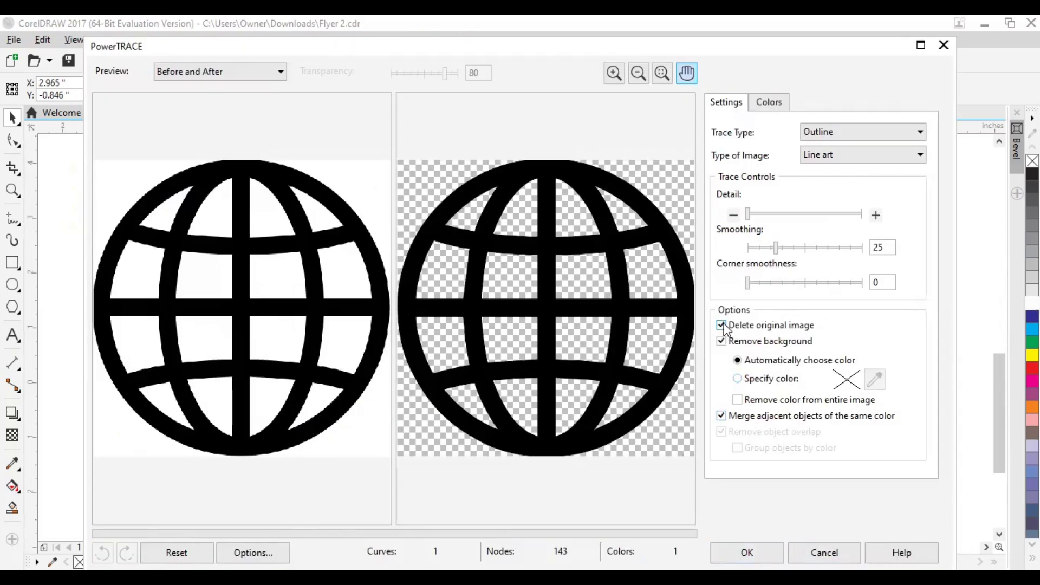
pyautogui.click(724, 346)
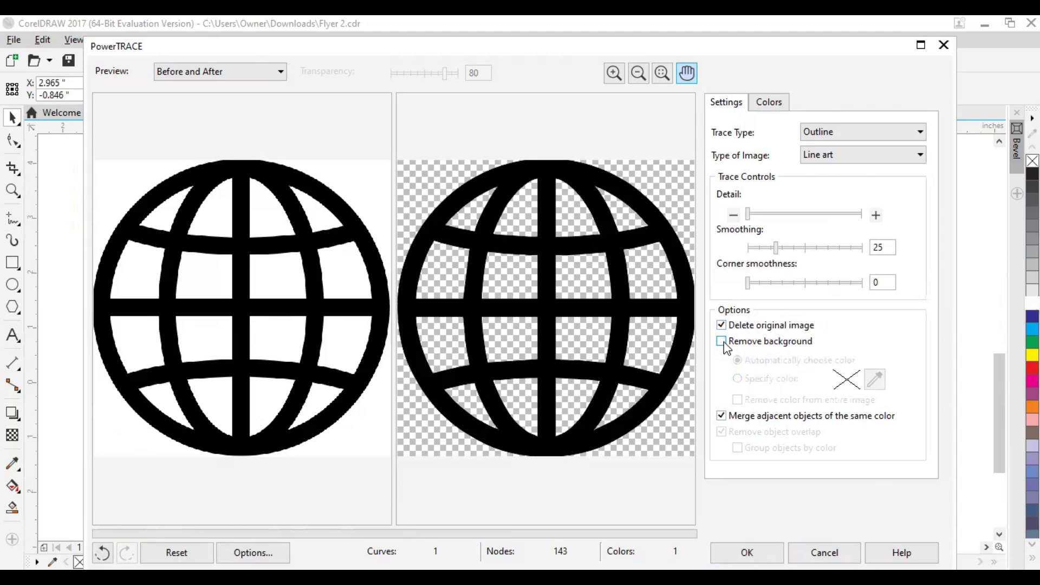
pyautogui.click(722, 341)
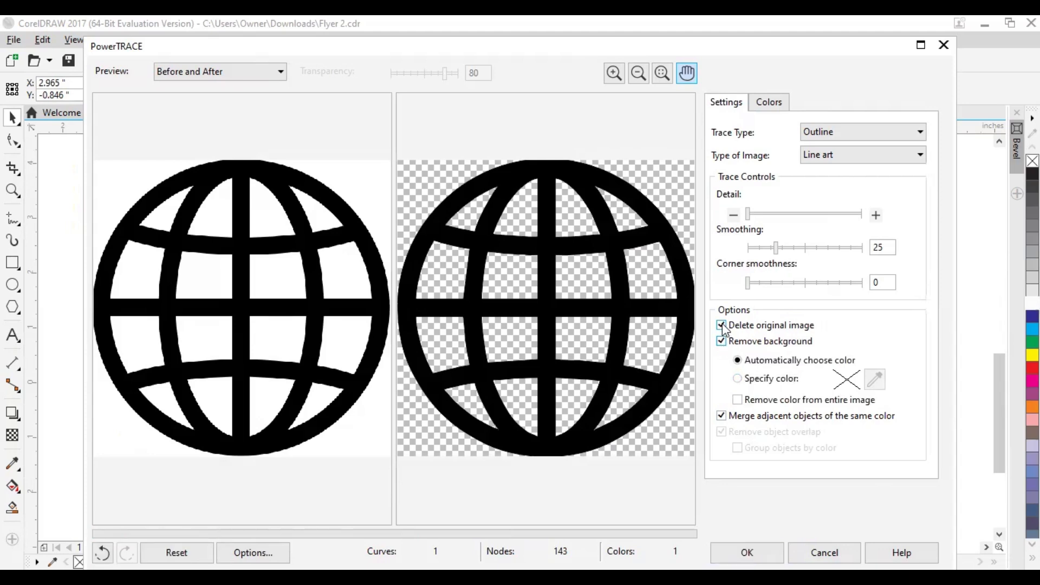
pyautogui.click(747, 553)
# Move the traced globe up onto the purple footer and fill it yellow
pyautogui.moveTo(332, 424); pyautogui.dragTo(313, 340)
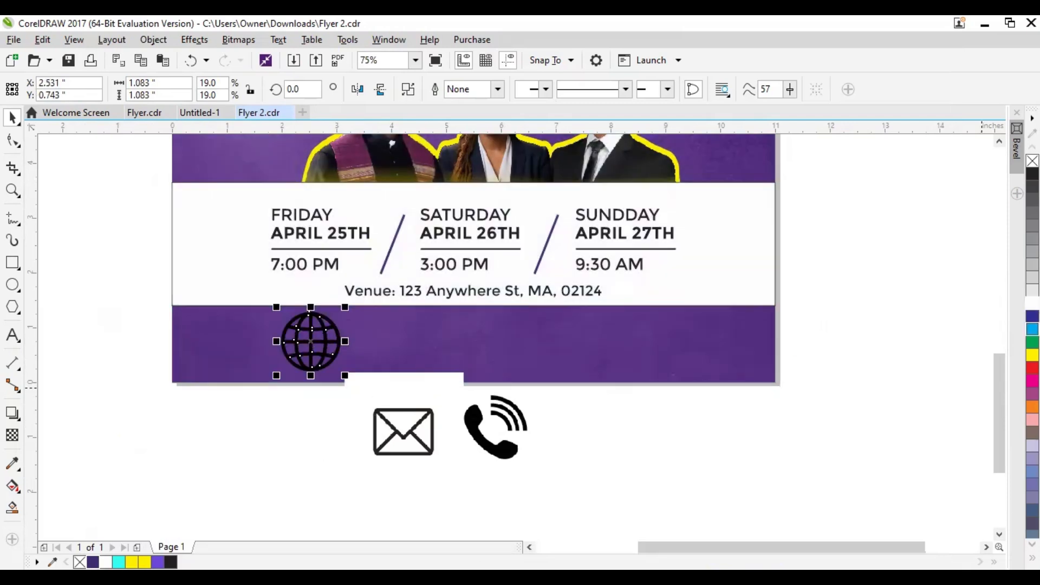
pyautogui.click(1032, 355)
# Vectorize the envelope bitmap with a Line Art outline trace and move it onto the footer beside the globe
pyautogui.click(412, 427)
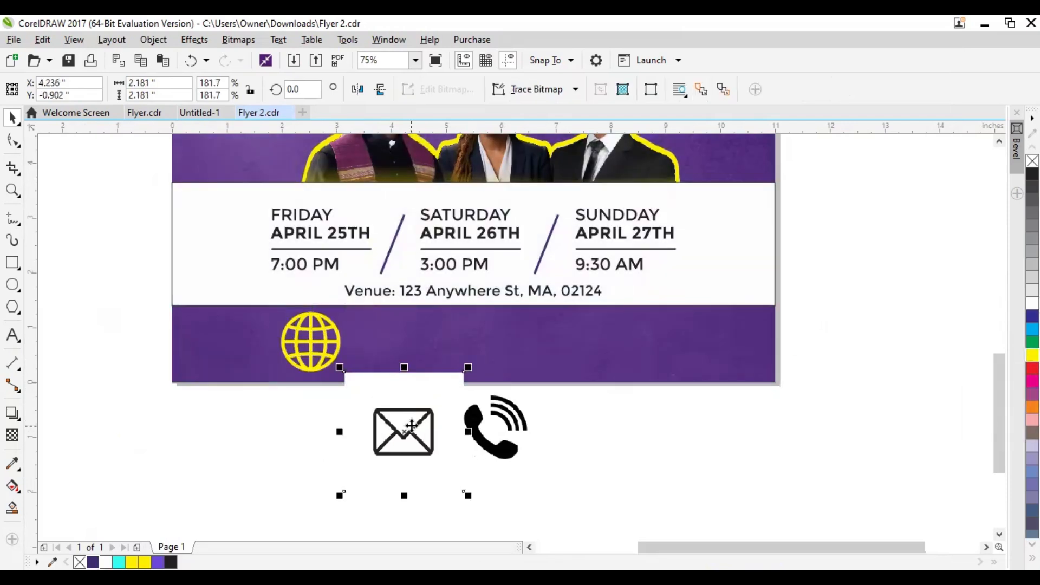
pyautogui.click(511, 455)
pyautogui.click(404, 432)
pyautogui.click(536, 89)
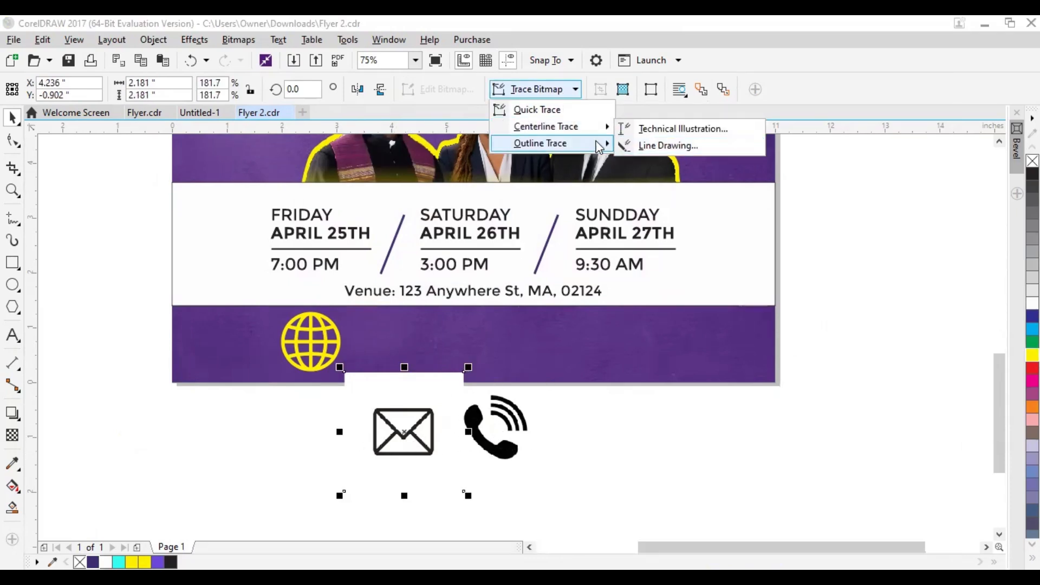
pyautogui.moveTo(542, 142)
pyautogui.click(661, 144)
pyautogui.click(747, 553)
pyautogui.moveTo(390, 441); pyautogui.dragTo(384, 353)
# Ungroup the traced envelope, delete its white background and inner pieces, and fill the remaining outline yellow
pyautogui.click(495, 90)
pyautogui.click(394, 391)
pyautogui.click(408, 334)
pyautogui.press('Delete')
pyautogui.click(373, 338)
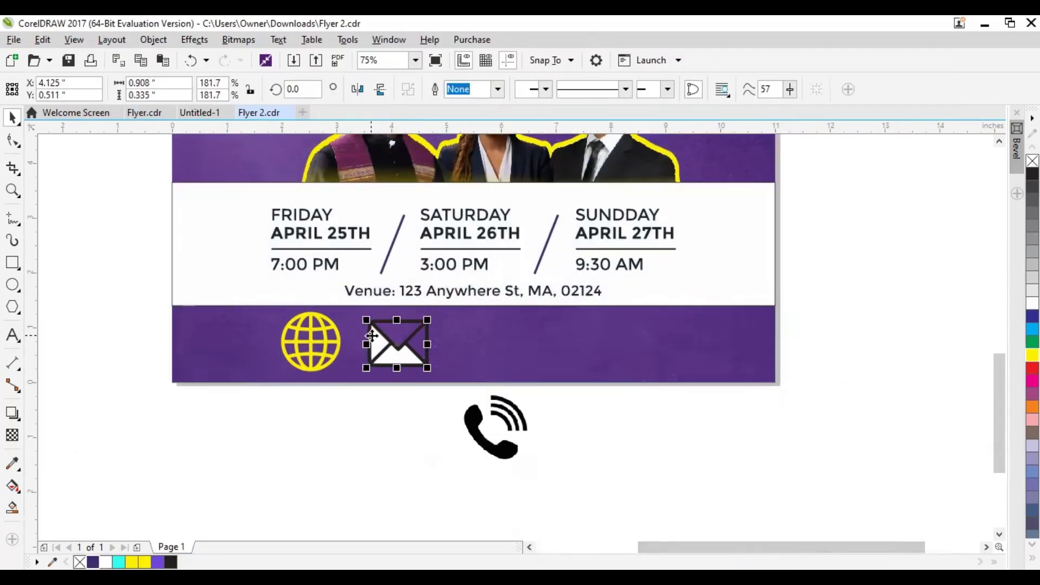
pyautogui.press('Delete')
pyautogui.click(392, 341)
pyautogui.click(132, 562)
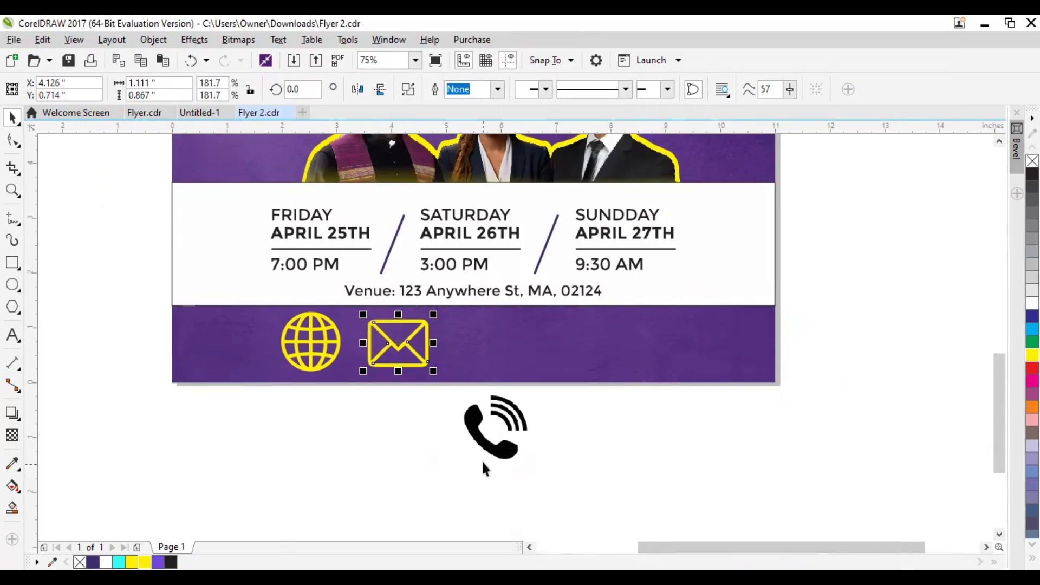
# Vectorize the phone bitmap with a Line Art outline trace and move it onto the footer beside the envelope
pyautogui.click(482, 434)
pyautogui.click(553, 94)
pyautogui.click(657, 146)
pyautogui.click(745, 548)
pyautogui.moveTo(499, 420); pyautogui.dragTo(515, 340)
# Recolor the phone, envelope and globe icons in the footer white
pyautogui.click(1032, 302)
pyautogui.click(398, 343)
pyautogui.click(1032, 302)
pyautogui.click(310, 341)
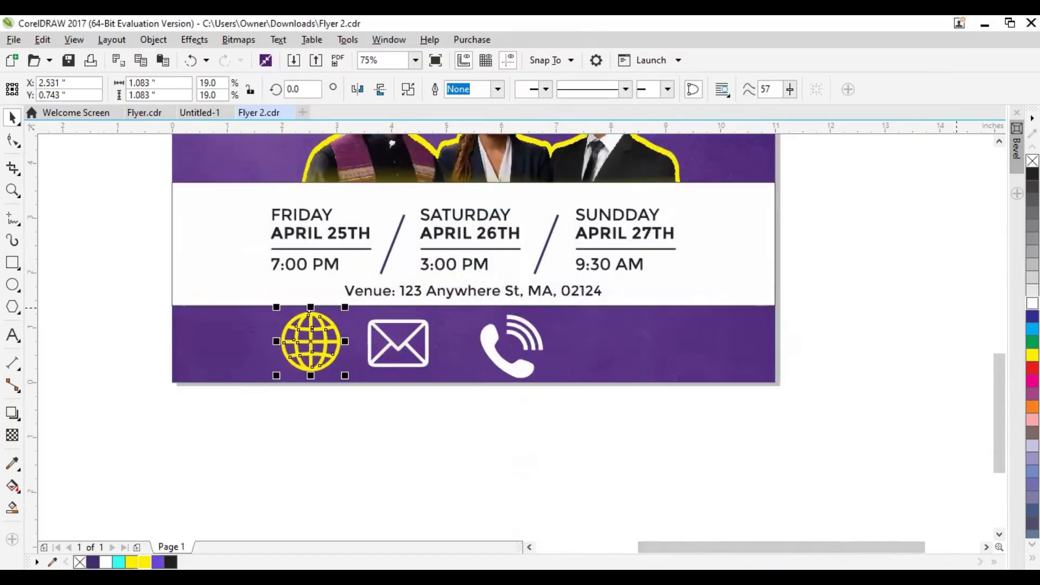
pyautogui.click(1032, 302)
# Shrink the envelope icon to about 0.70 by 0.55 inches and the phone icon to about 0.62 inches wide
pyautogui.click(379, 291)
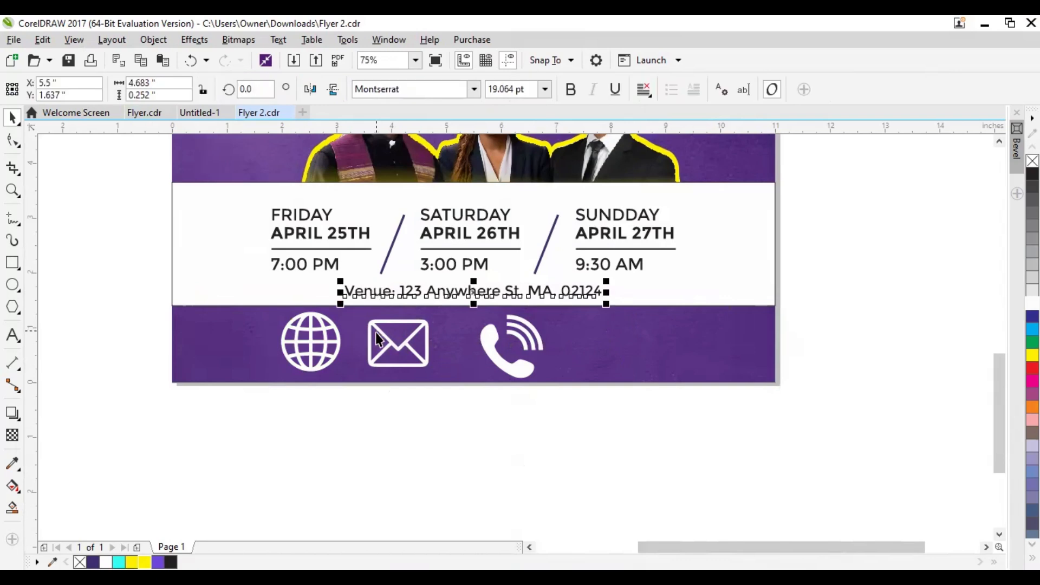
pyautogui.click(377, 339)
pyautogui.moveTo(361, 372); pyautogui.dragTo(385, 353)
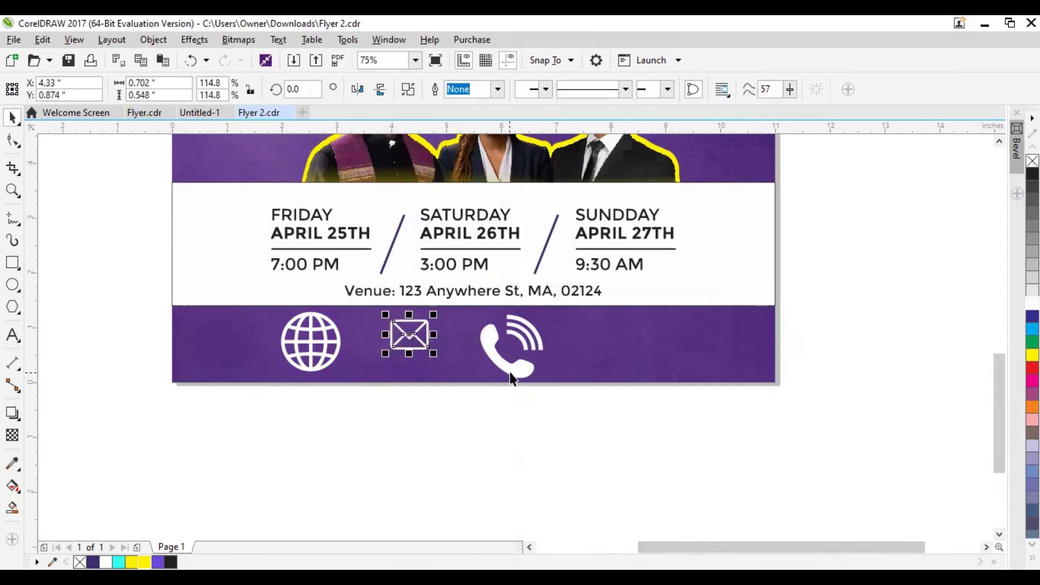
pyautogui.click(512, 378)
pyautogui.moveTo(553, 311); pyautogui.dragTo(512, 341)
# Place a copy of the venue line beside the phone icon in the footer and color it white
pyautogui.click(463, 291)
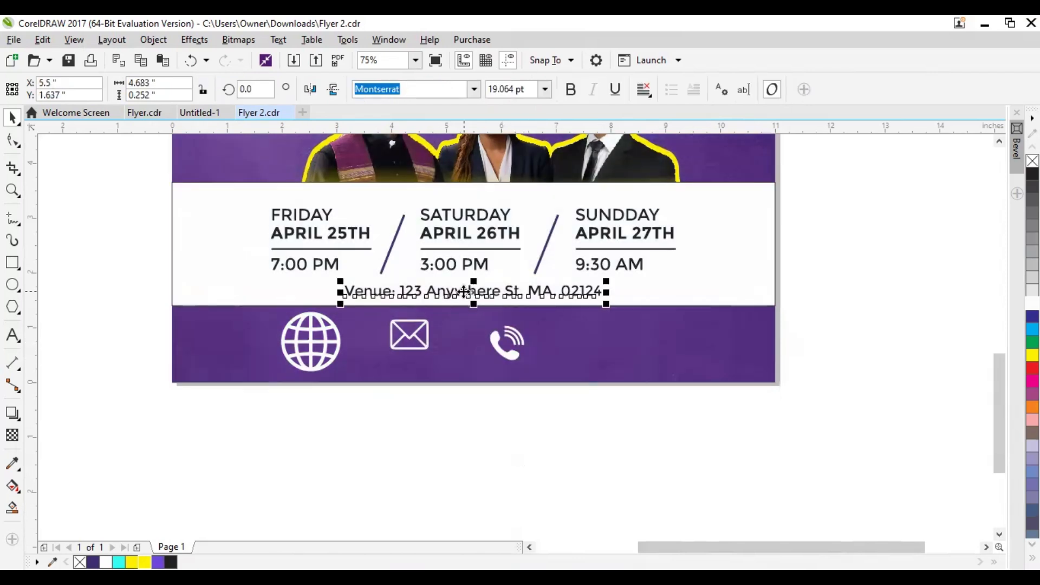
pyautogui.moveTo(458, 294); pyautogui.dragTo(650, 346)
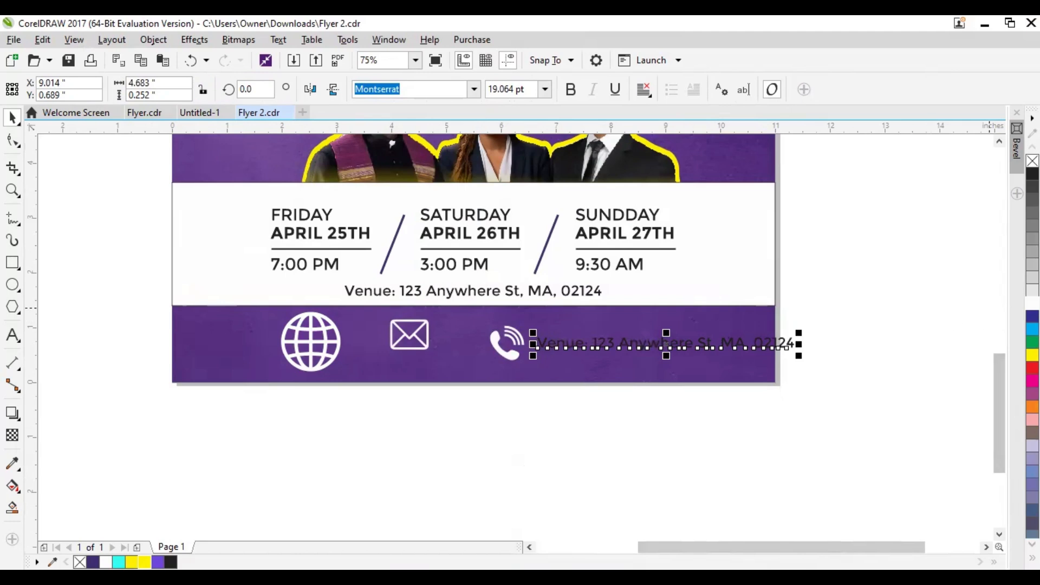
pyautogui.click(1032, 303)
# Replace the copied venue text beside the phone icon with the contact phone number
pyautogui.doubleClick(733, 348)
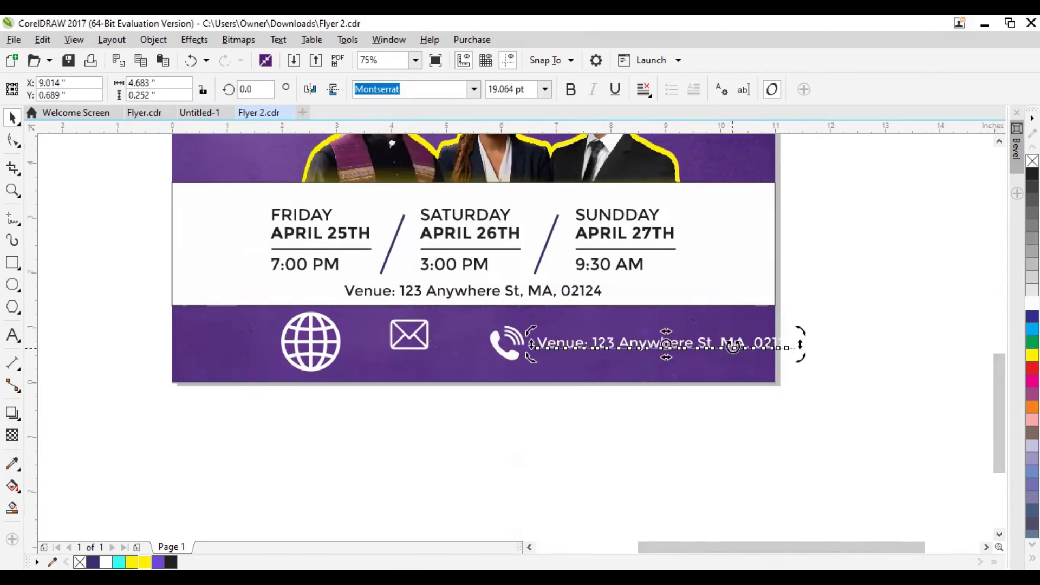
pyautogui.hotkey('ctrl', 'a')
pyautogui.write('+1')
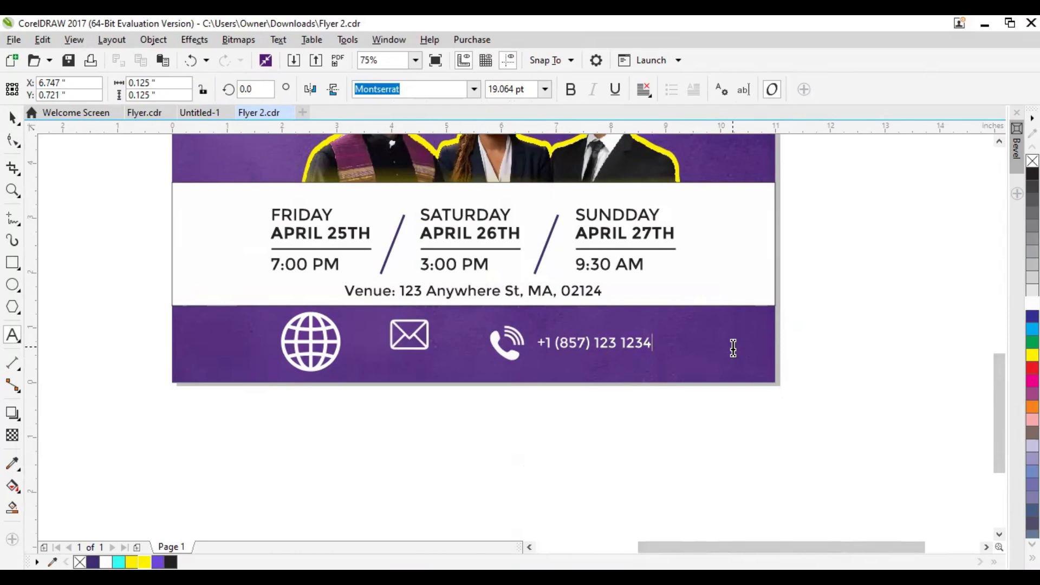
pyautogui.click(12, 116)
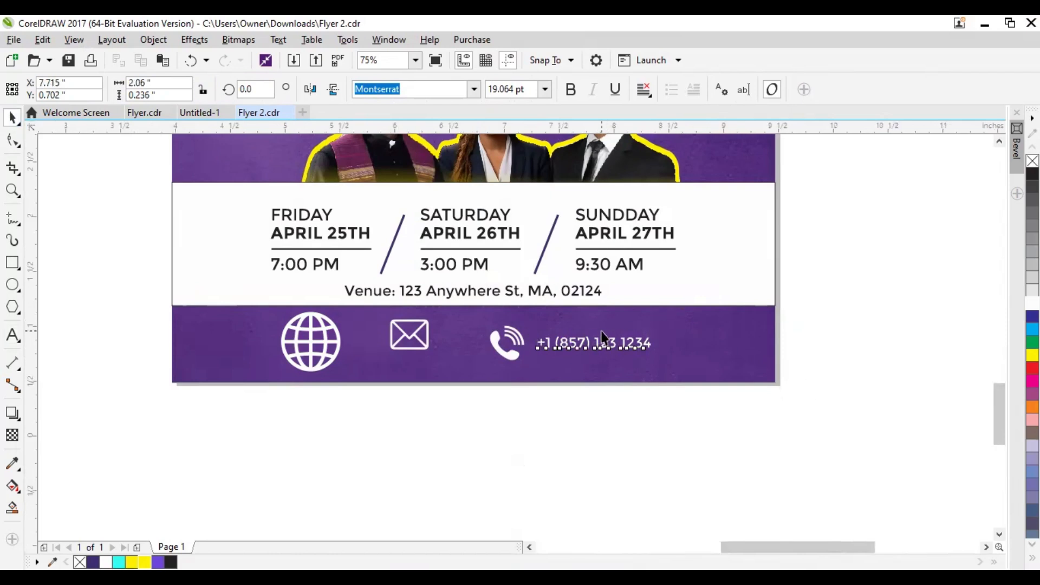
# Try enlarging the phone number beside the phone icon in the footer
pyautogui.scroll(2, 596, 341)
pyautogui.click(409, 374)
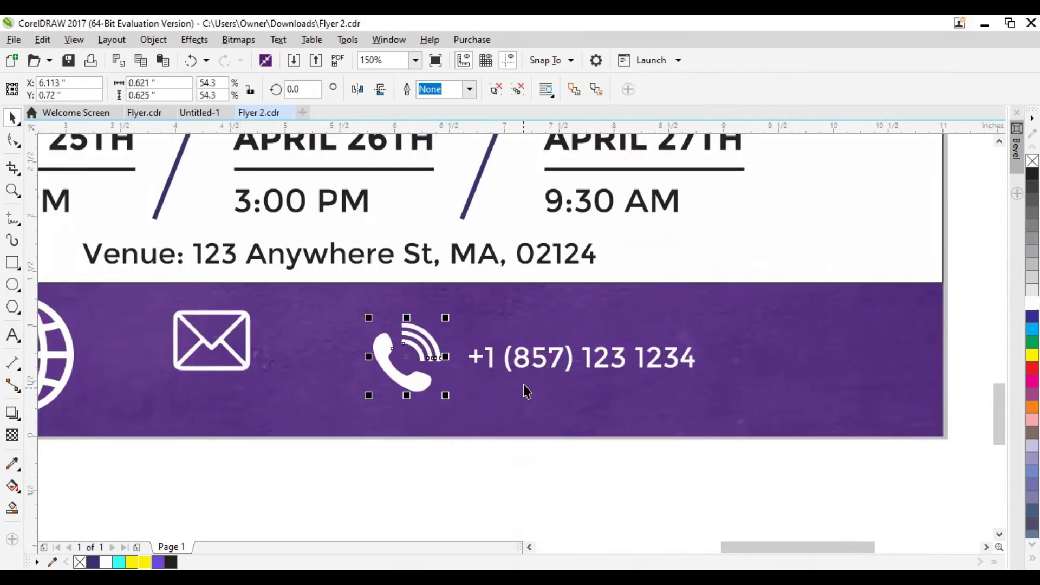
pyautogui.click(539, 356)
pyautogui.moveTo(698, 380); pyautogui.dragTo(787, 412)
pyautogui.scroll(-4, 469, 386)
pyautogui.moveTo(466, 380); pyautogui.dragTo(489, 413)
pyautogui.moveTo(258, 375); pyautogui.dragTo(562, 436)
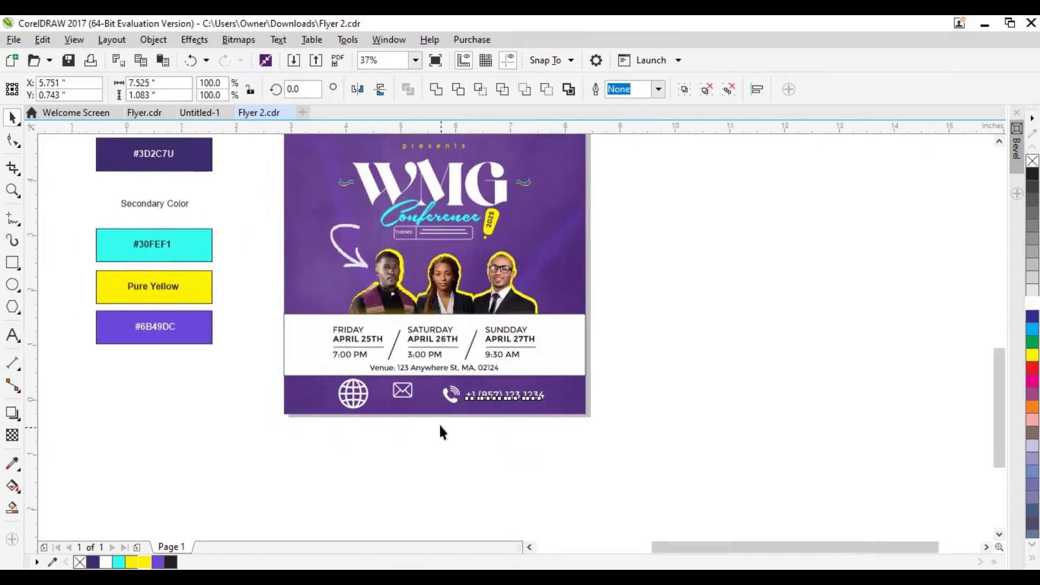
# Scale down the phone icon and phone number so that together they span about 2.2 inches
pyautogui.scroll(4, 438, 423)
pyautogui.moveTo(869, 362); pyautogui.dragTo(710, 400)
pyautogui.scroll(2, 457, 290)
pyautogui.click(508, 345)
pyautogui.moveTo(623, 421); pyautogui.dragTo(599, 397)
pyautogui.scroll(-2, 356, 276)
pyautogui.keyDown('shift'); pyautogui.click(456, 301); pyautogui.keyUp('shift')
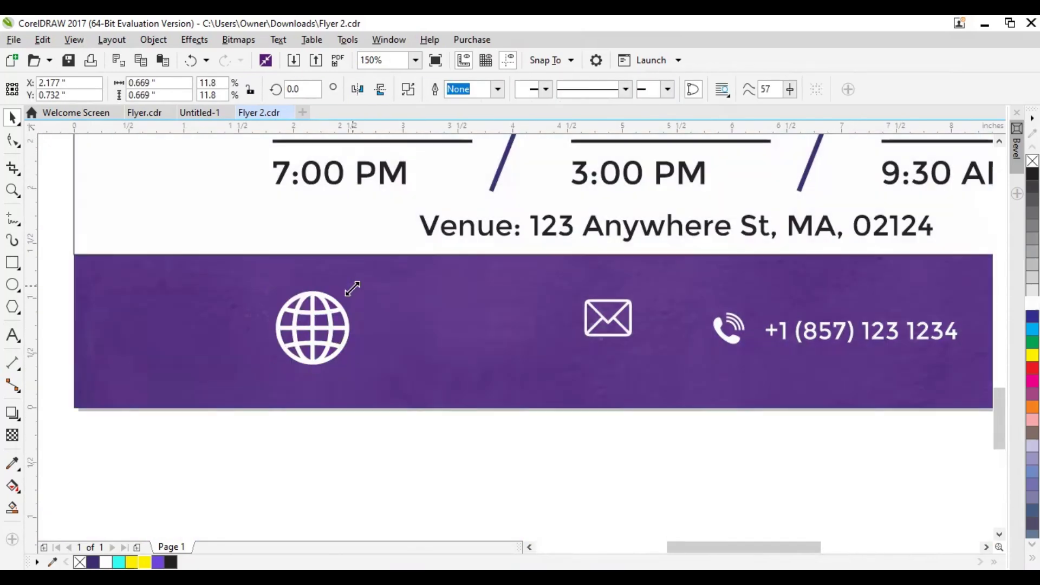
# Shrink the globe icon and add the text yokatel.org beside it, using a copy of the phone number text
pyautogui.moveTo(349, 290); pyautogui.dragTo(325, 313)
pyautogui.moveTo(773, 354); pyautogui.dragTo(499, 375)
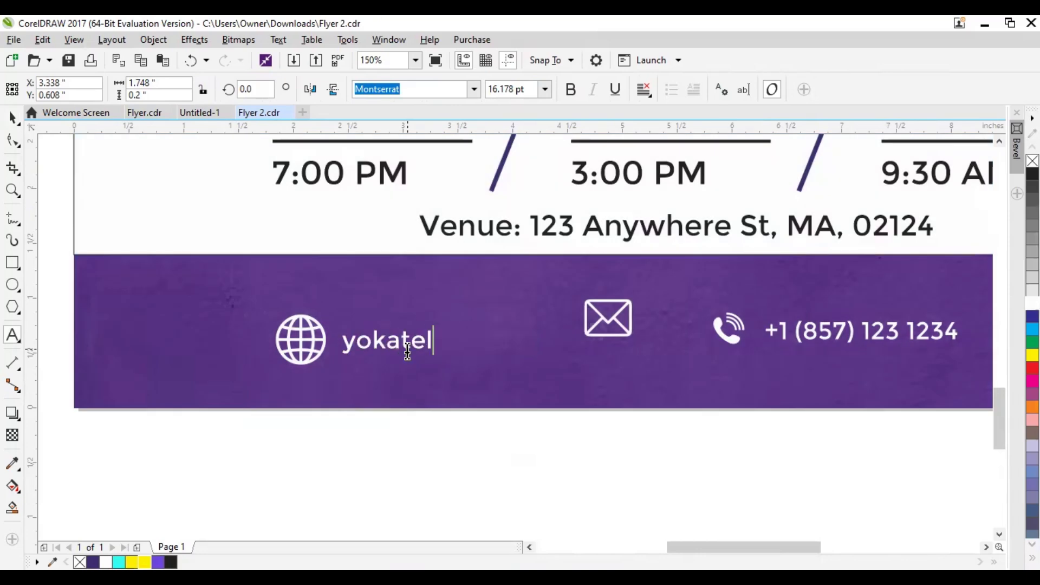
pyautogui.write('l.org')
pyautogui.click(321, 360)
# Bring the envelope icon level with the website text and retype a copy of that text as the contact e-mail address
pyautogui.click(609, 319)
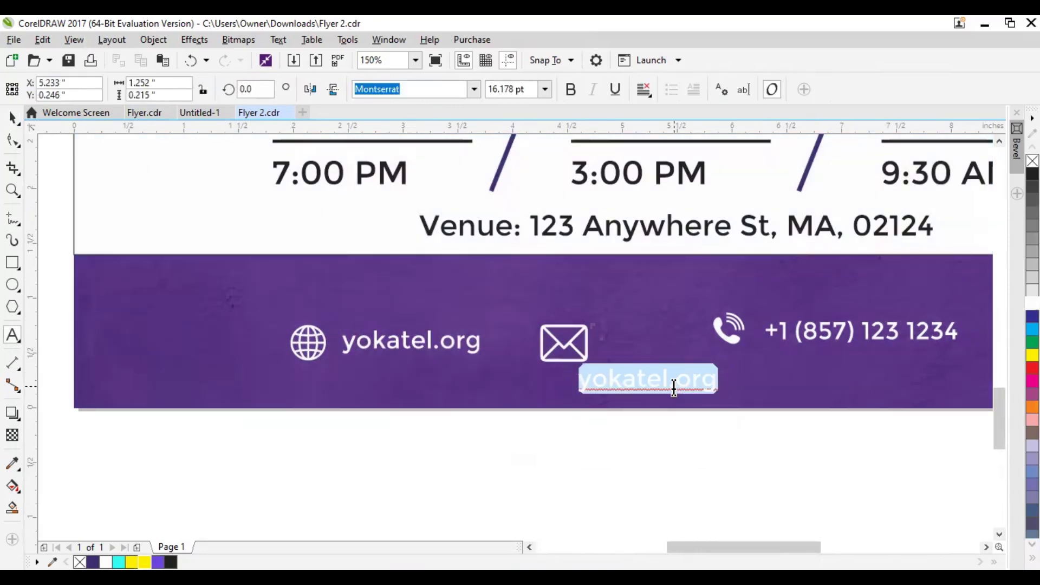
pyautogui.hotkey('ctrl', 'space')
# Move the globe icon and its website text together towards the flyer's left edge
pyautogui.click(414, 344)
pyautogui.moveTo(500, 453); pyautogui.dragTo(164, 270)
pyautogui.moveTo(382, 341); pyautogui.dragTo(238, 342)
# Align the e-mail text with a smaller envelope icon, place it directly alongside, and even out the gap to the website entry
pyautogui.click(562, 353)
pyautogui.keyDown('shift'); pyautogui.click(601, 380); pyautogui.keyUp('shift')
pyautogui.press('e')
pyautogui.moveTo(650, 381); pyautogui.dragTo(520, 341)
pyautogui.moveTo(384, 362); pyautogui.dragTo(396, 360)
pyautogui.moveTo(238, 341); pyautogui.dragTo(261, 338)
pyautogui.click(416, 335)
pyautogui.keyDown('shift'); pyautogui.click(541, 350); pyautogui.keyUp('shift')
# Align the website, e-mail and phone entries in one horizontal row across the footer
pyautogui.hscroll(2, 632, 336)
pyautogui.click(601, 336)
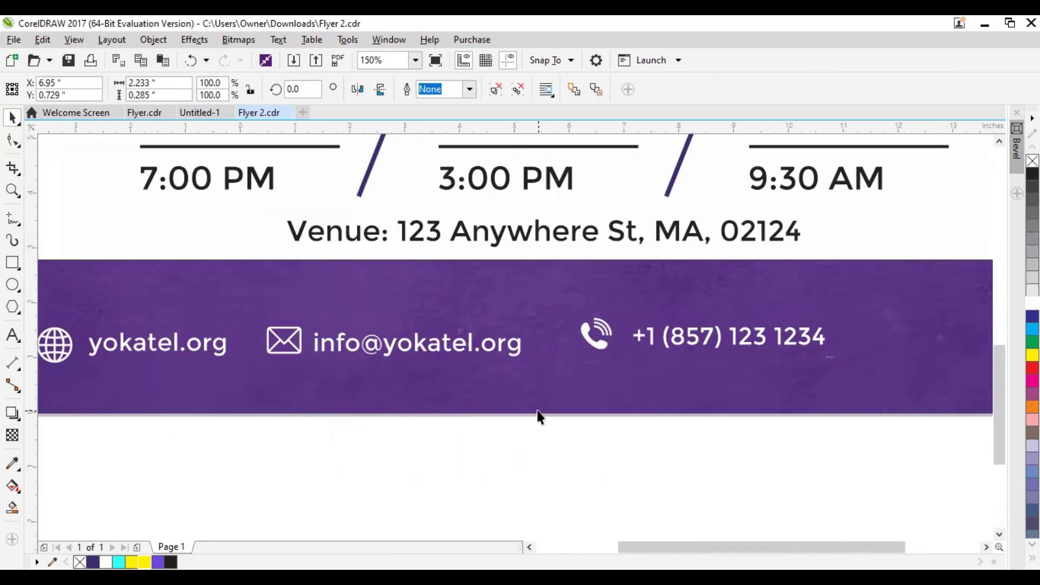
pyautogui.scroll(-1, 539, 417)
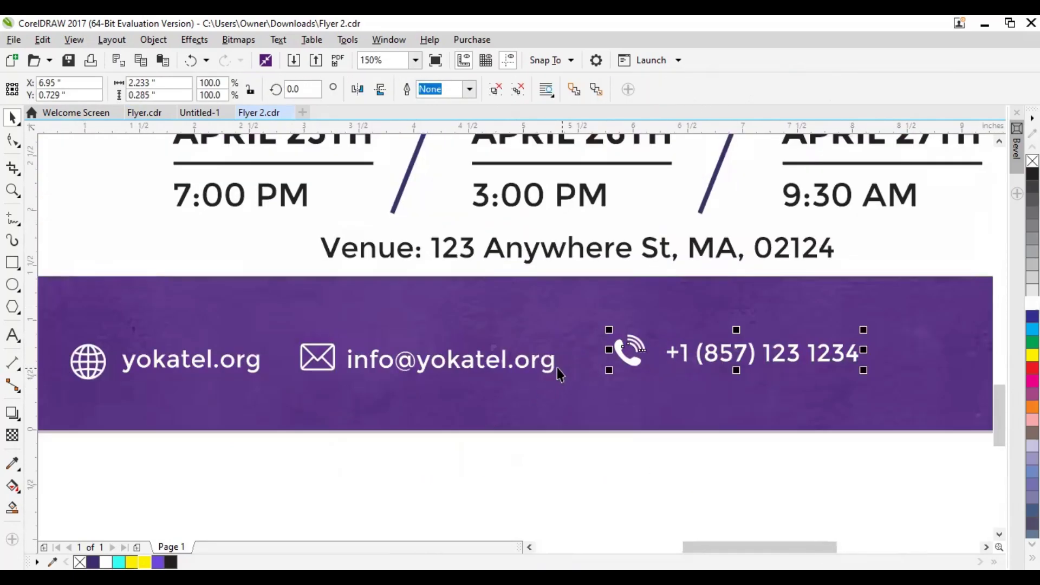
pyautogui.keyDown('shift'); pyautogui.click(534, 369); pyautogui.keyUp('shift')
pyautogui.keyDown('shift'); pyautogui.click(230, 366); pyautogui.keyUp('shift')
pyautogui.scroll(-3, 550, 441)
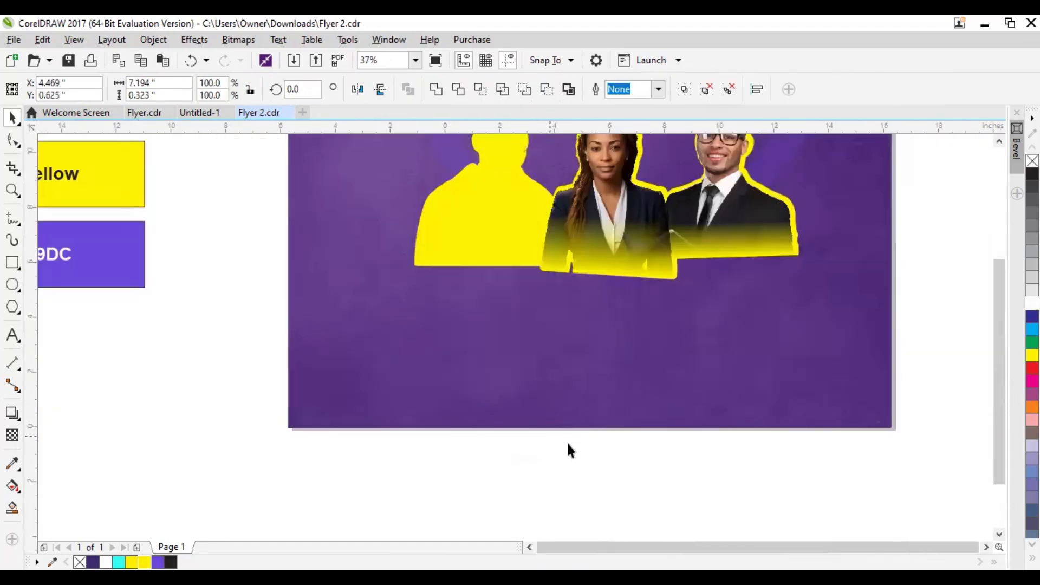
pyautogui.scroll(3, 569, 420)
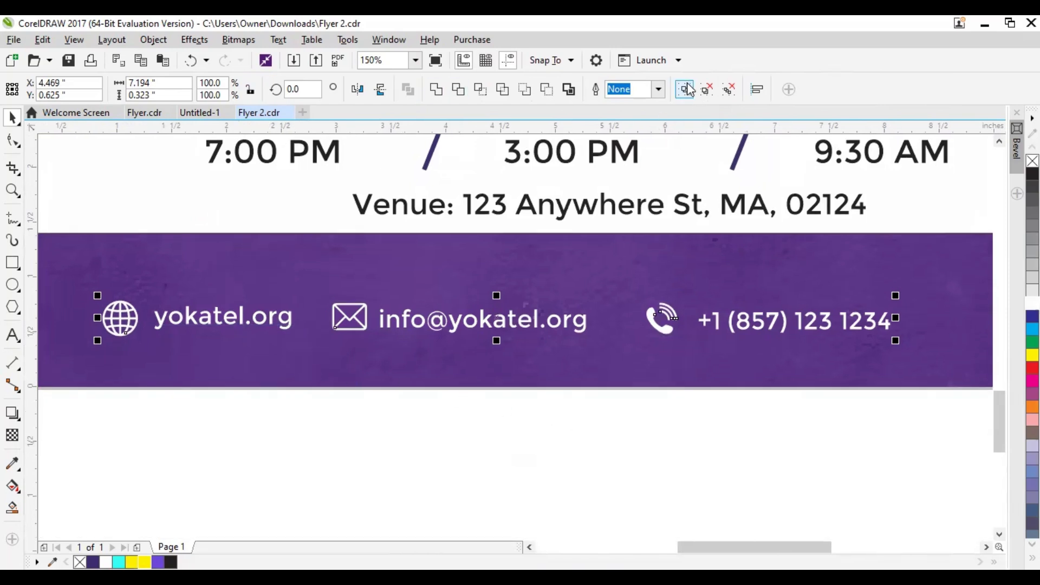
# Move the phone entry slightly closer to the e-mail entry and group all three contact entries
pyautogui.moveTo(746, 331); pyautogui.dragTo(748, 328)
pyautogui.moveTo(921, 469); pyautogui.dragTo(69, 238)
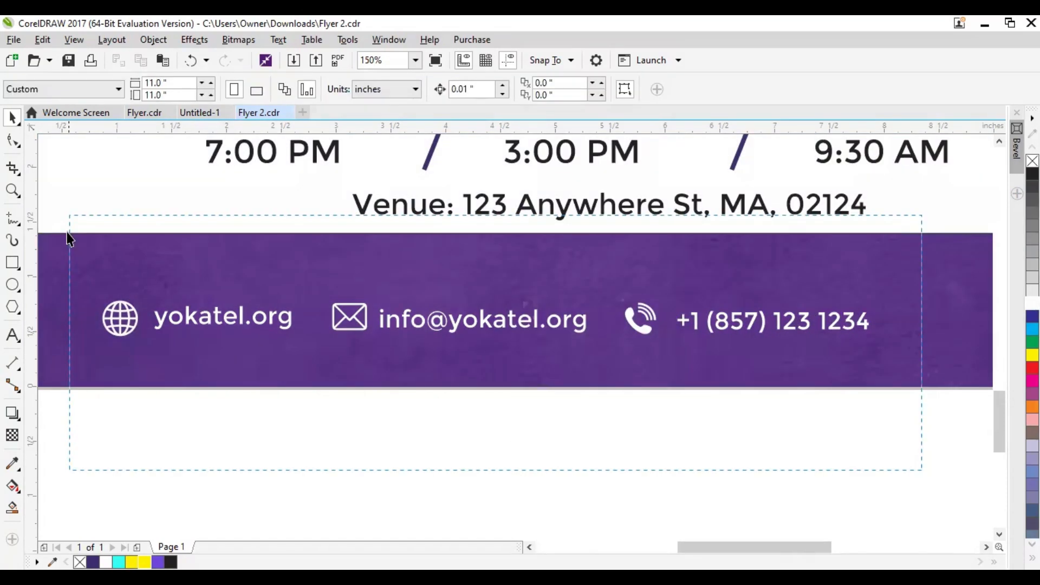
pyautogui.click(678, 95)
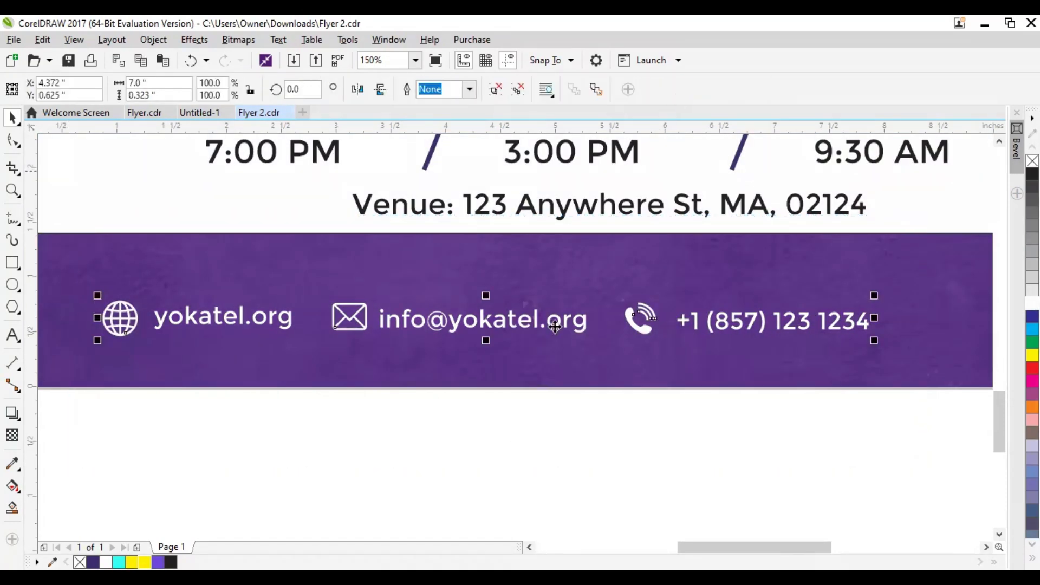
# Center the contact group horizontally on the flyer background
pyautogui.scroll(-5, 552, 320)
pyautogui.scroll(3, 497, 321)
pyautogui.click(681, 357)
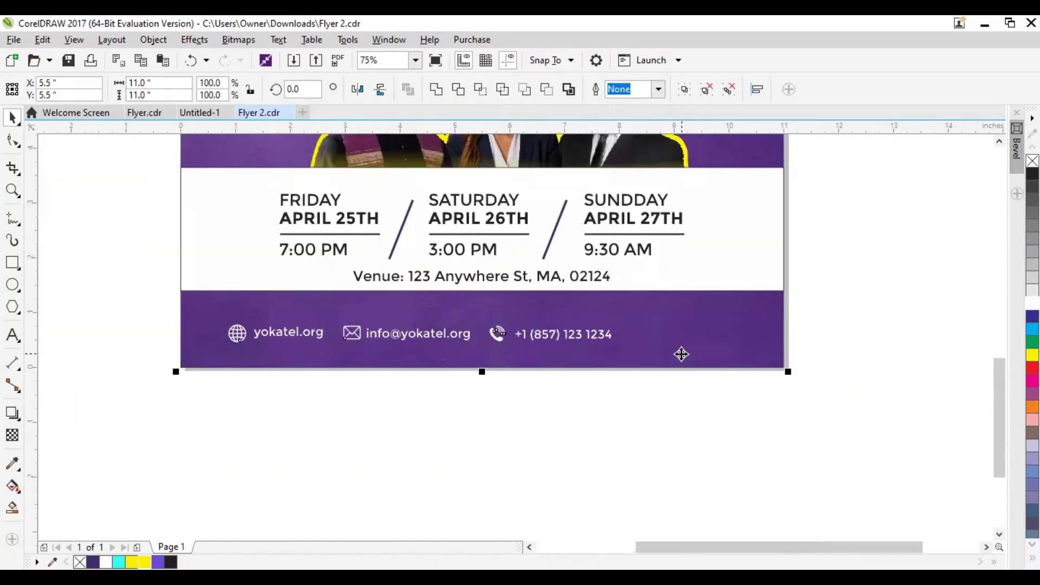
pyautogui.press('c')
pyautogui.click(547, 399)
# Extend the white date band's lower edge downward and nudge the contact row down within the narrower footer
pyautogui.click(255, 285)
pyautogui.moveTo(482, 295); pyautogui.dragTo(489, 316)
pyautogui.click(464, 339)
pyautogui.press('Down')
pyautogui.press('Down')
pyautogui.press('Down')
pyautogui.press('Down')
pyautogui.press('Down')
pyautogui.press('Down')
pyautogui.press('Down')
pyautogui.press('Down')
pyautogui.press('Down')
pyautogui.press('Down')
pyautogui.press('Down')
pyautogui.press('Down')
pyautogui.press('Down')
# Nudge the date details and venue line down and lower the white band's top edge, making it about 2.3 inches tall
pyautogui.moveTo(151, 177); pyautogui.dragTo(716, 292)
pyautogui.press('Down')
pyautogui.press('Down')
pyautogui.press('Down')
pyautogui.press('Down')
pyautogui.press('Down')
pyautogui.press('Down')
pyautogui.click(369, 195)
pyautogui.moveTo(482, 168); pyautogui.dragTo(496, 183)
# Shift the date details slightly down inside the white band and adjust the venue line's spacing beneath them
pyautogui.moveTo(133, 182); pyautogui.dragTo(732, 287)
pyautogui.moveTo(482, 228); pyautogui.dragTo(481, 236)
pyautogui.click(482, 281)
pyautogui.moveTo(481, 281); pyautogui.dragTo(482, 286)
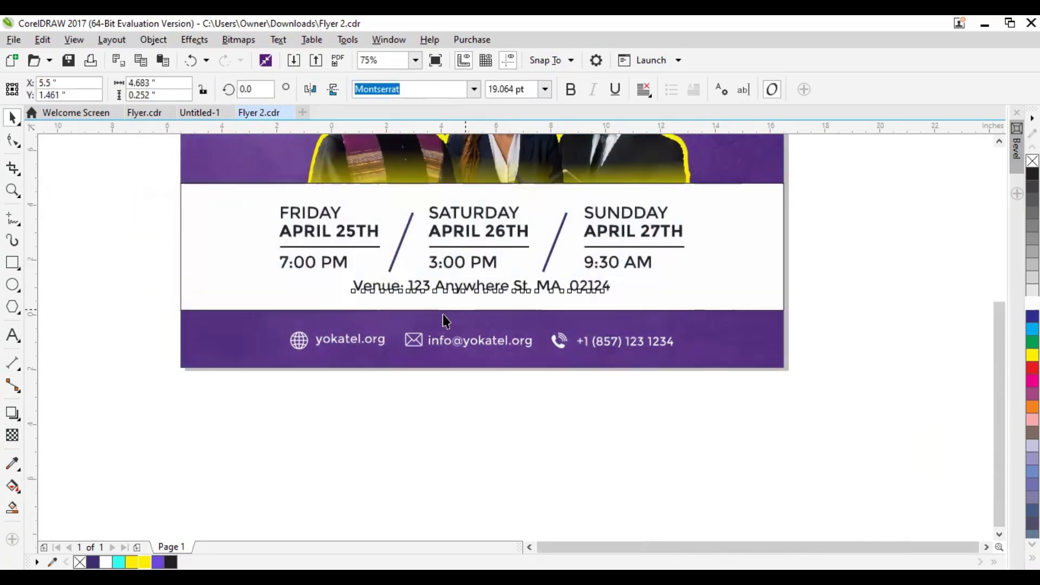
# Remove the outline from the white band behind the event dates
pyautogui.scroll(-1, 483, 262)
pyautogui.doubleClick(347, 275)
pyautogui.rightClick(1032, 160)
pyautogui.click(624, 300)
pyautogui.moveTo(626, 242); pyautogui.dragTo(613, 353)
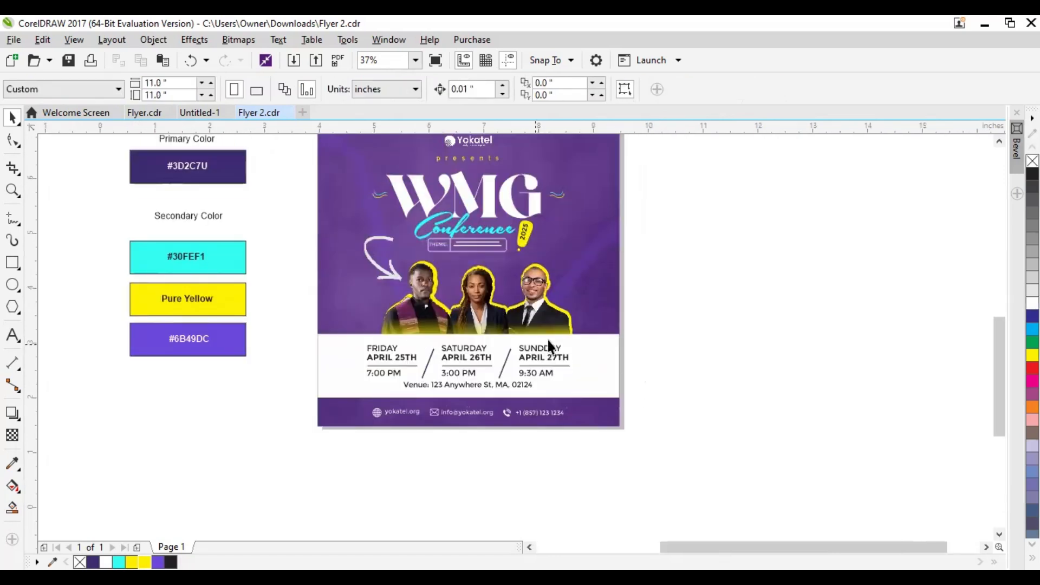
# Duplicate the white date band upward as a full-width strip about 0.82 inches tall across the lower part of the portraits
pyautogui.scroll(1, 537, 345)
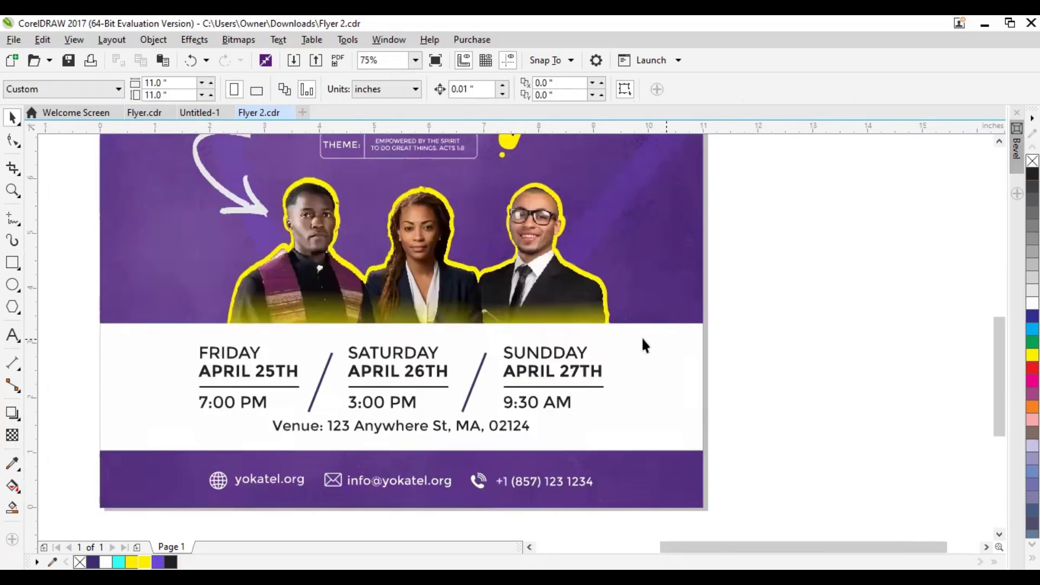
pyautogui.click(137, 370)
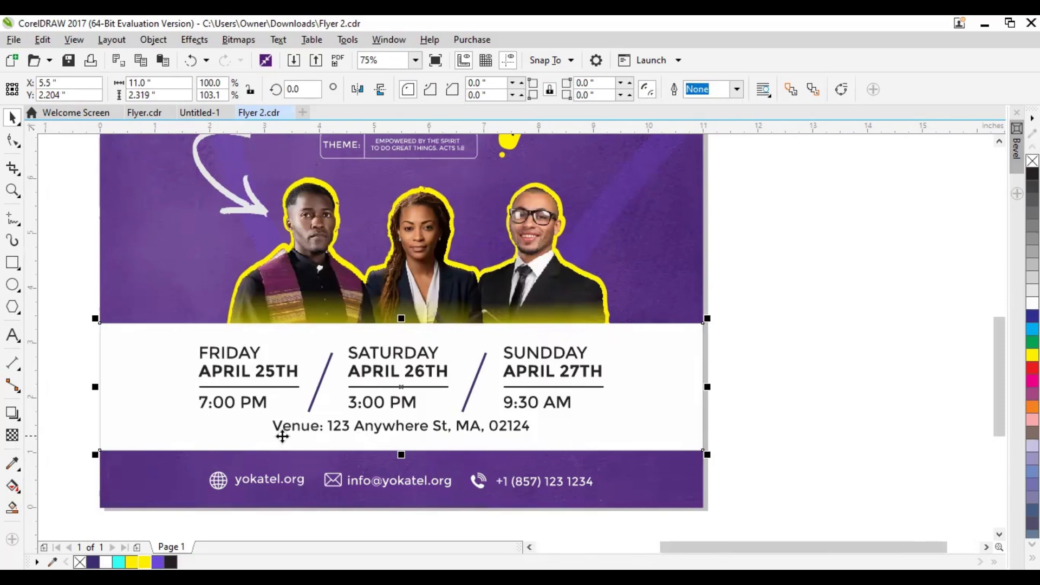
pyautogui.moveTo(183, 385); pyautogui.dragTo(201, 374)
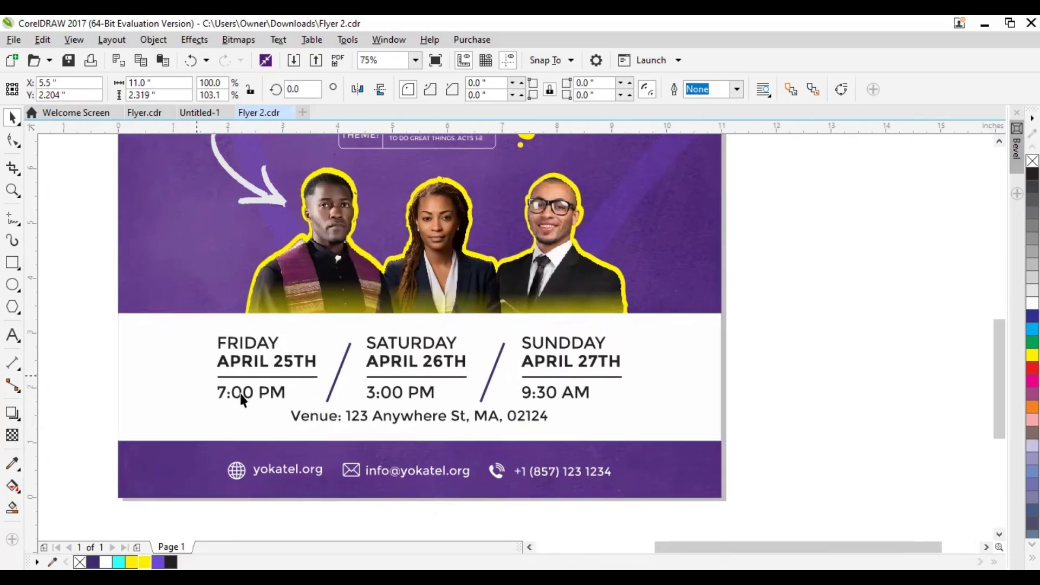
pyautogui.moveTo(420, 438); pyautogui.dragTo(465, 264)
pyautogui.hscroll(-3, 234, 437)
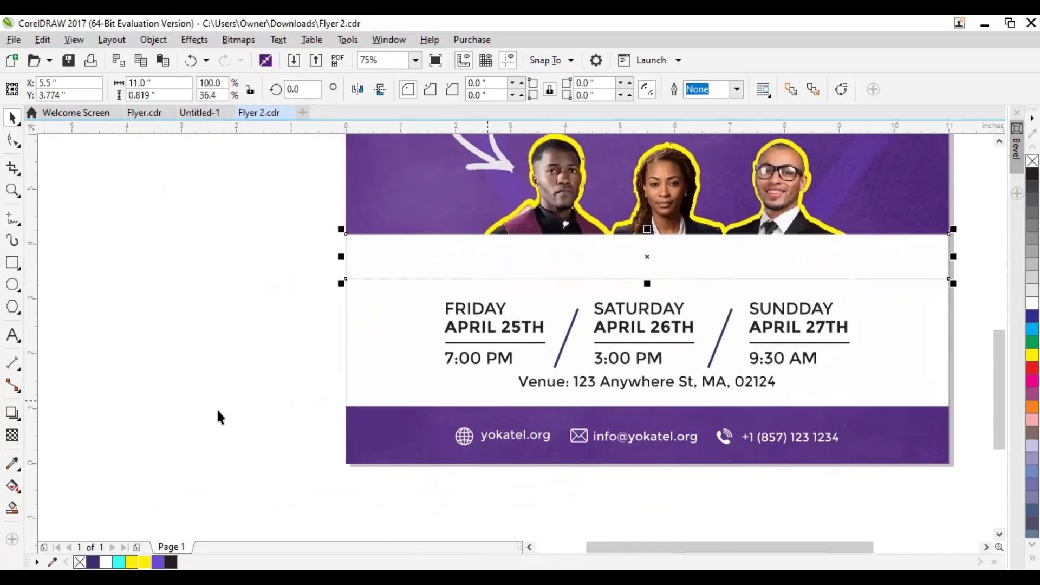
# Fill the new strip above the date band with the #6B49DC violet sampled from the secondary color swatch
pyautogui.scroll(-2, 210, 409)
pyautogui.click(187, 345)
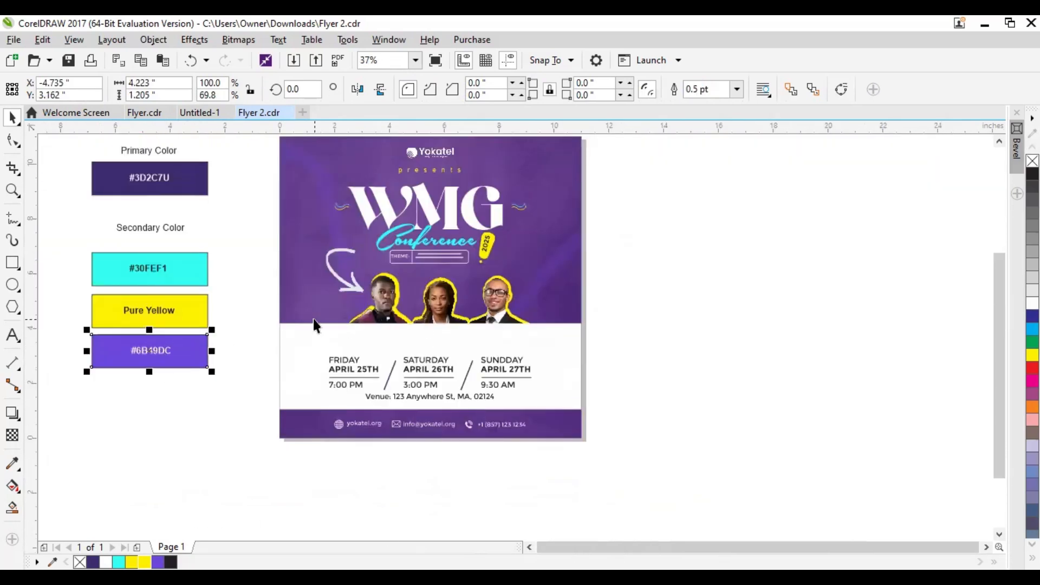
pyautogui.moveTo(318, 335); pyautogui.dragTo(323, 347)
pyautogui.hotkey('ctrl', 'z')
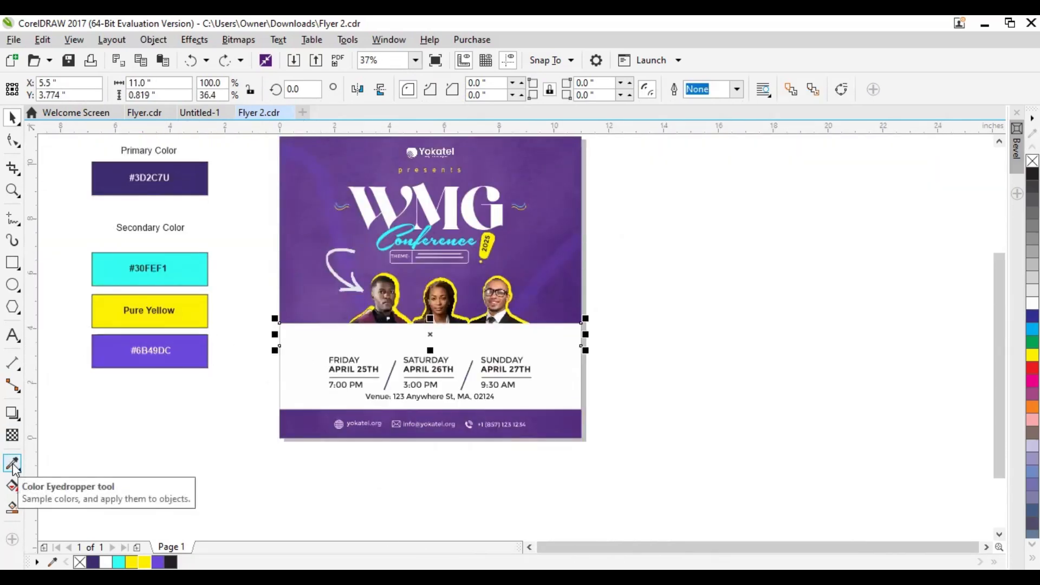
pyautogui.click(13, 464)
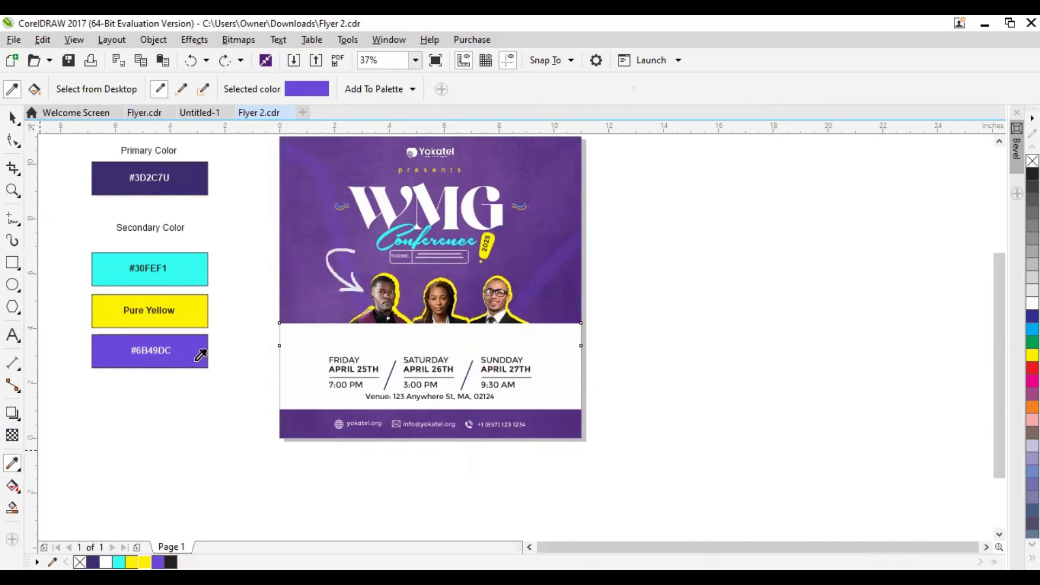
pyautogui.click(313, 331)
pyautogui.click(12, 117)
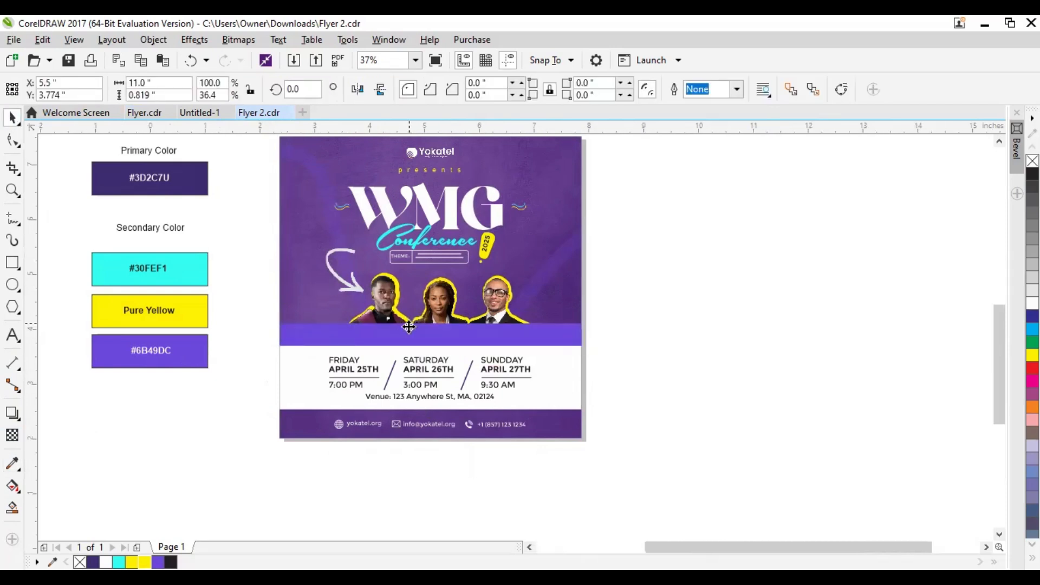
# Apply a vertical linear transparency to the violet strip so its upper edge fades into the portraits
pyautogui.scroll(2, 458, 344)
pyautogui.hscroll(2, 378, 353)
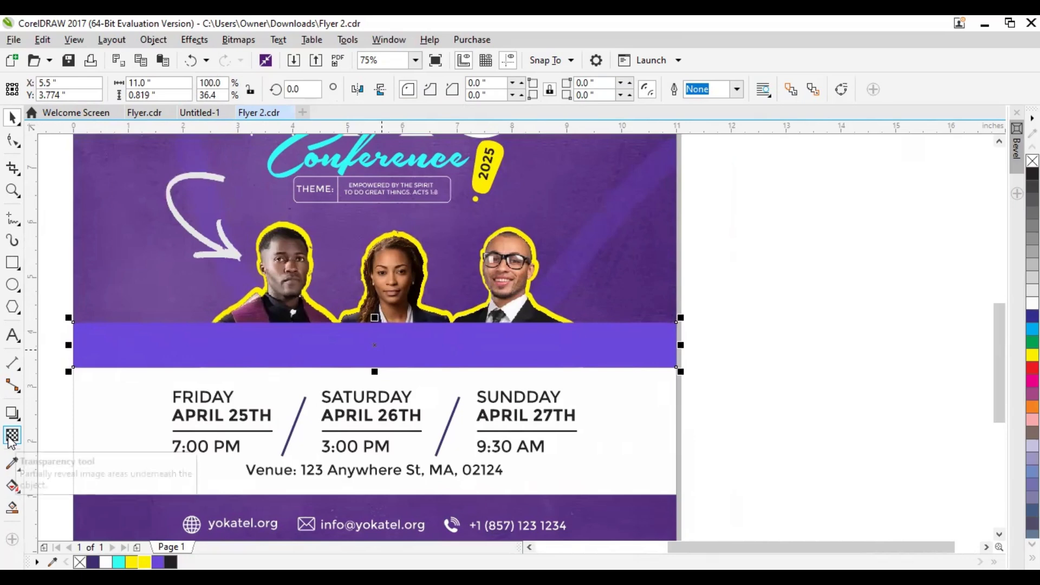
pyautogui.click(11, 435)
pyautogui.moveTo(378, 355); pyautogui.dragTo(379, 333)
pyautogui.scroll(2, 388, 350)
pyautogui.scroll(3, 406, 373)
pyautogui.moveTo(417, 419); pyautogui.dragTo(420, 300)
pyautogui.scroll(-2, 420, 301)
pyautogui.scroll(-2, 418, 315)
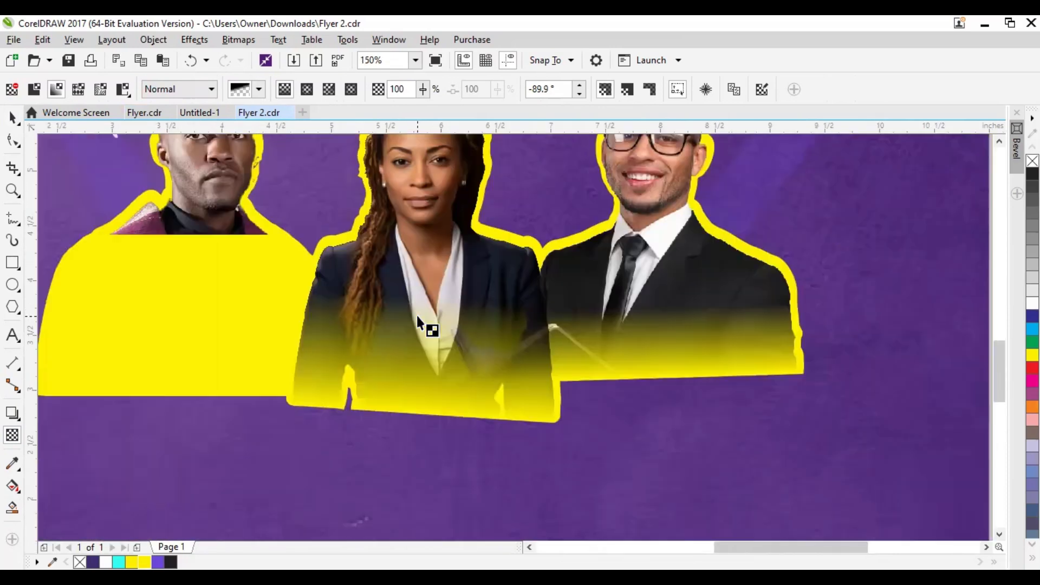
# Extend the violet strip upward to about 1.62 inches tall and redraw its vertical transparency fade over the portraits
pyautogui.press('space')
pyautogui.scroll(-1, 469, 314)
pyautogui.moveTo(432, 311); pyautogui.dragTo(431, 295)
pyautogui.click(13, 436)
pyautogui.scroll(2, 492, 340)
pyautogui.moveTo(441, 380); pyautogui.dragTo(438, 305)
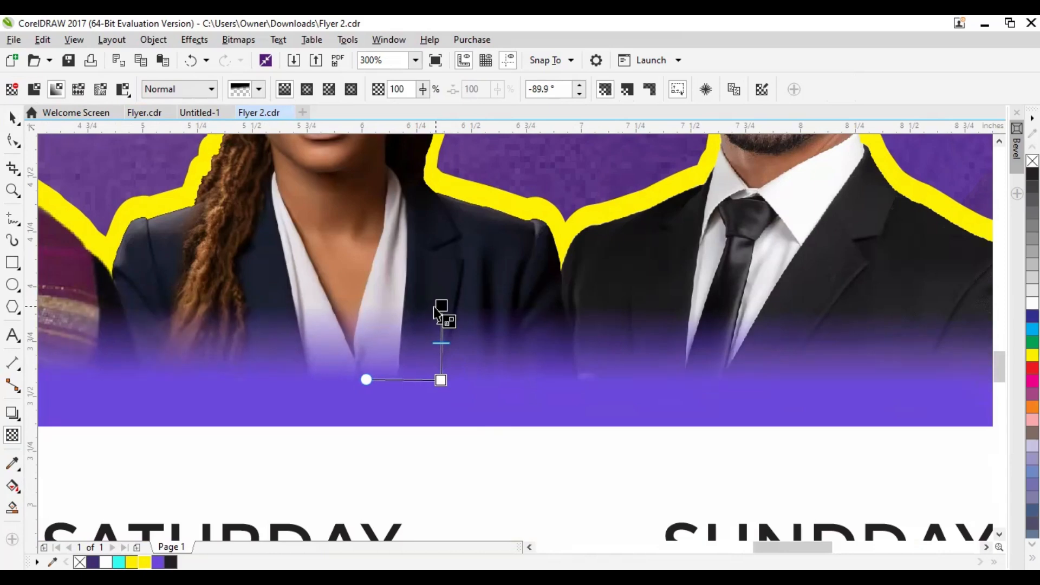
pyautogui.scroll(-2, 437, 305)
pyautogui.press('space')
pyautogui.moveTo(387, 273); pyautogui.dragTo(388, 252)
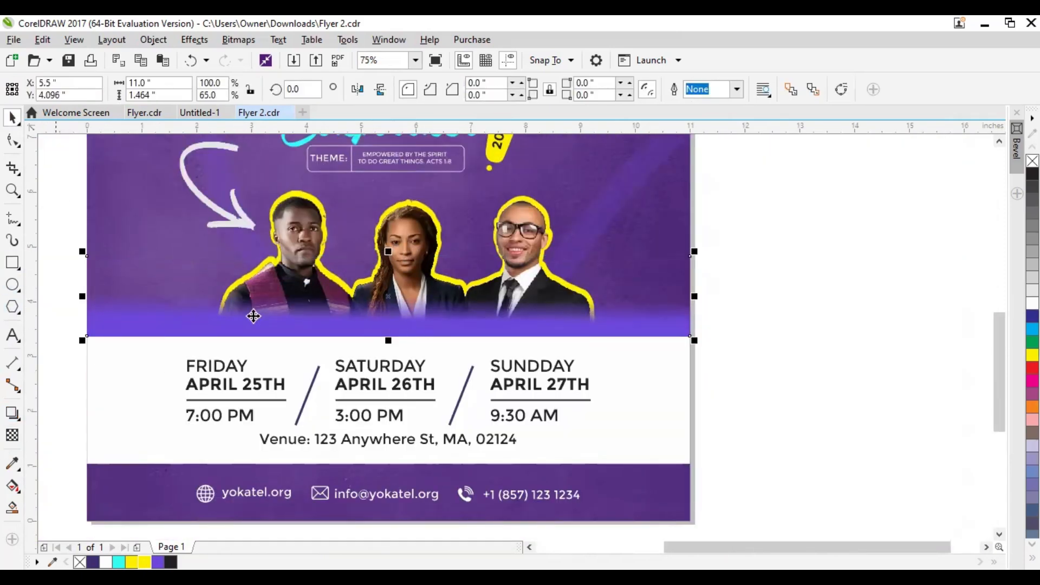
pyautogui.click(780, 374)
# Add the text "Host" and place it on the first pastor's chest
pyautogui.click(11, 337)
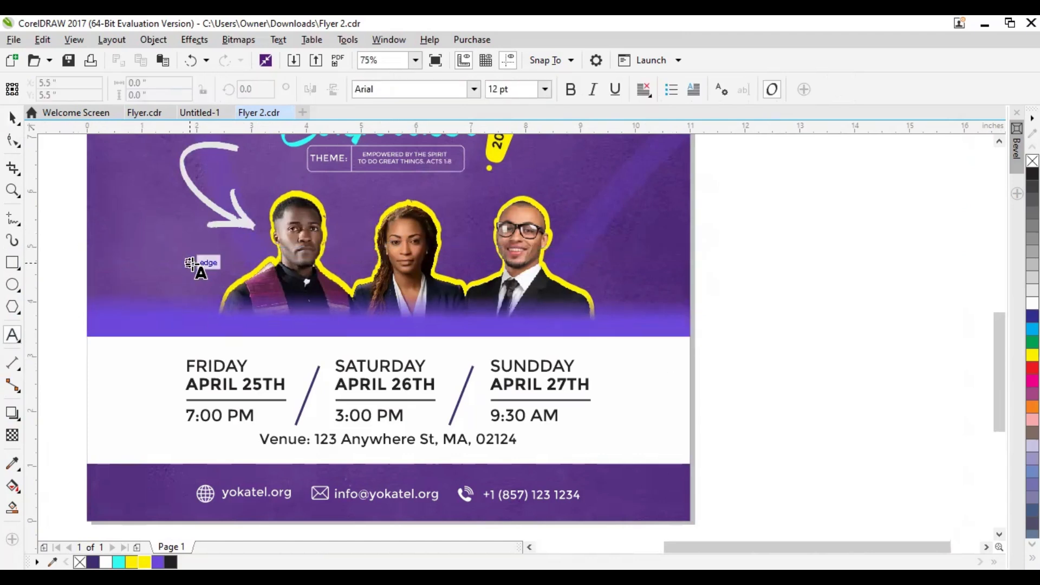
pyautogui.click(238, 273)
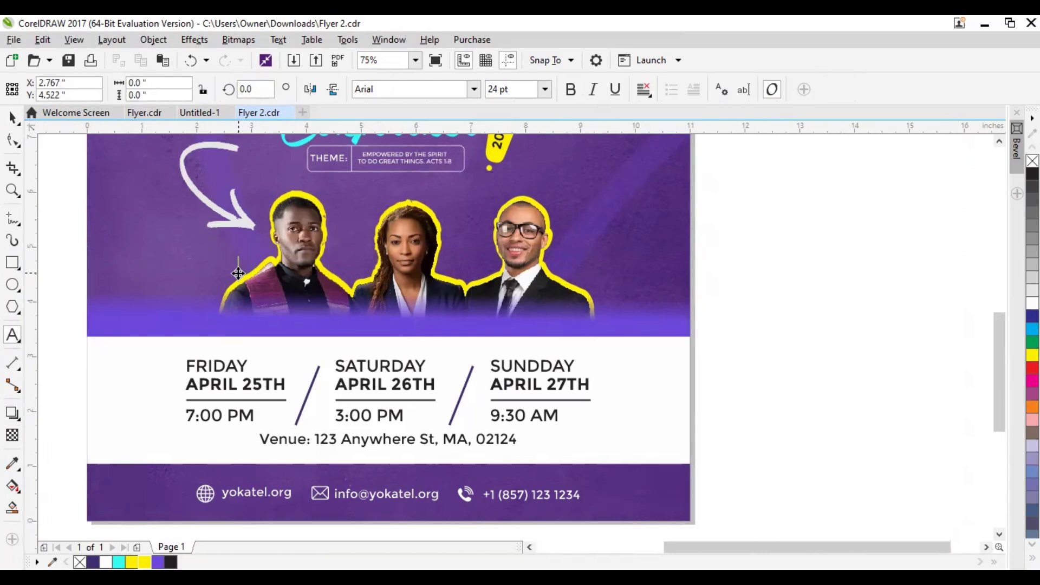
pyautogui.click(12, 117)
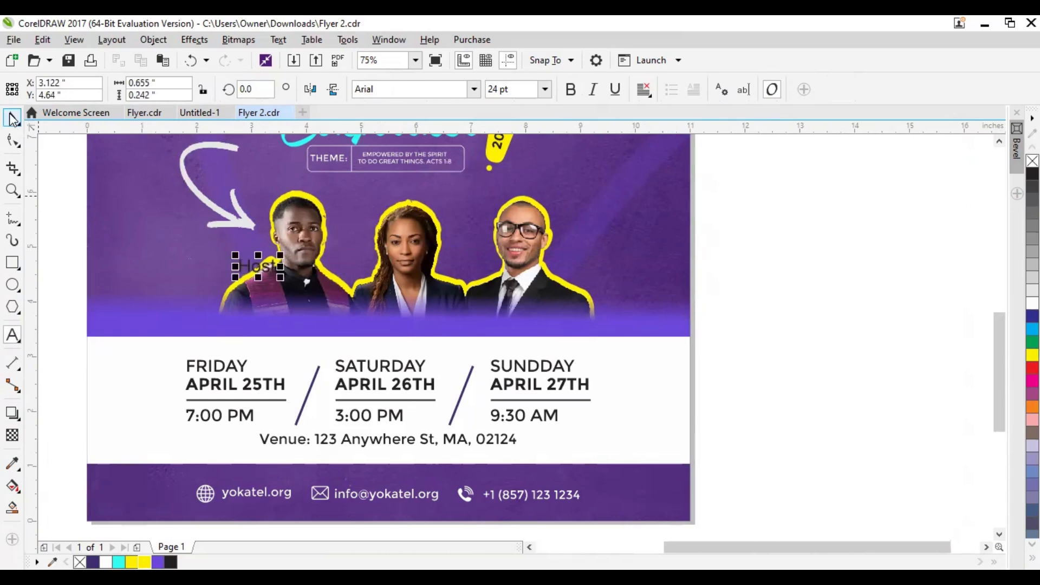
pyautogui.moveTo(291, 276); pyautogui.dragTo(287, 297)
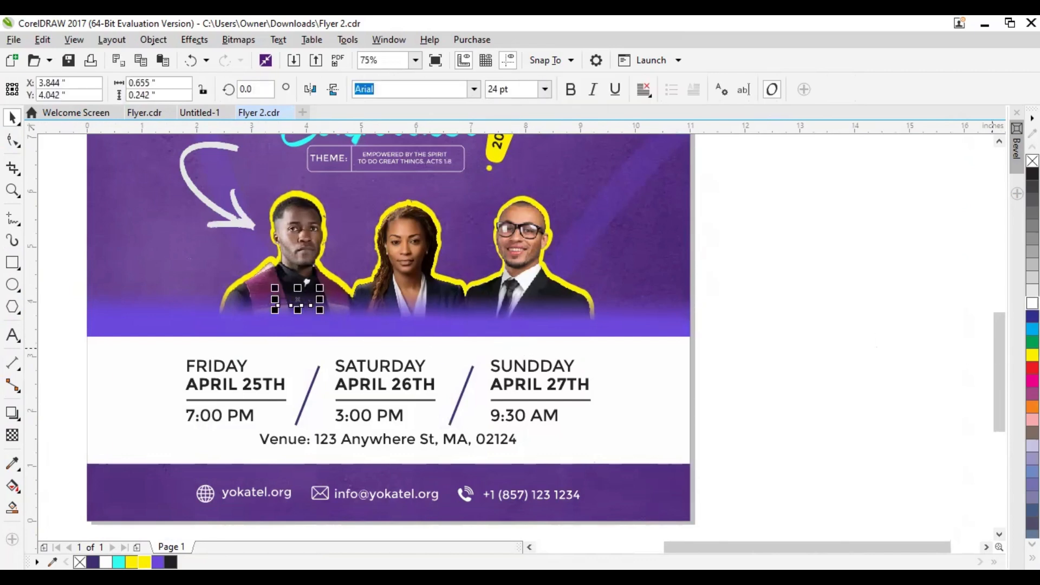
# Format the Host text in yellow Southern Aire Personal Use, enlarged to about 34 pt, and shift it slightly up
pyautogui.scroll(1, 265, 290)
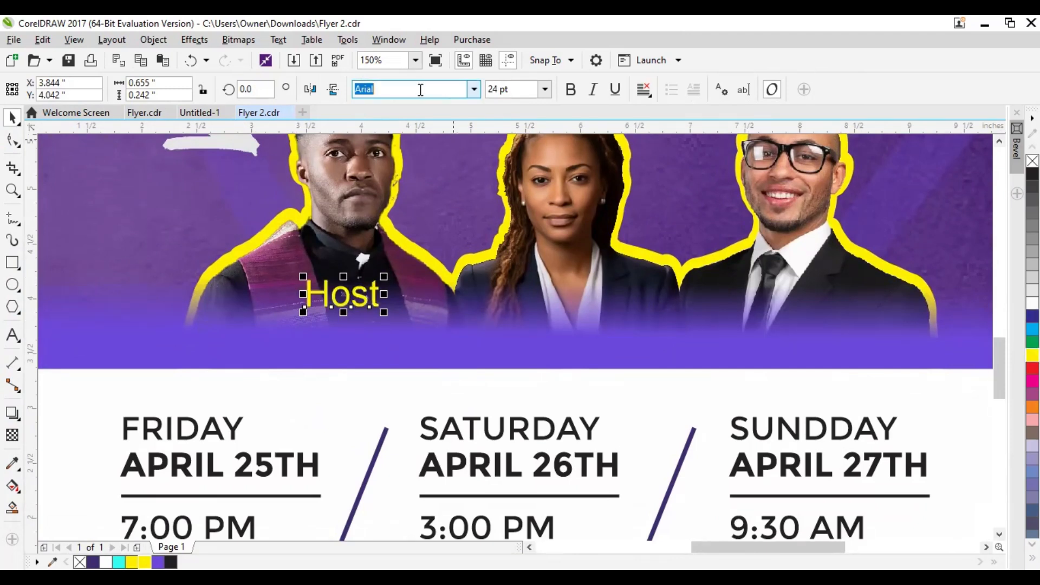
pyautogui.write('so')
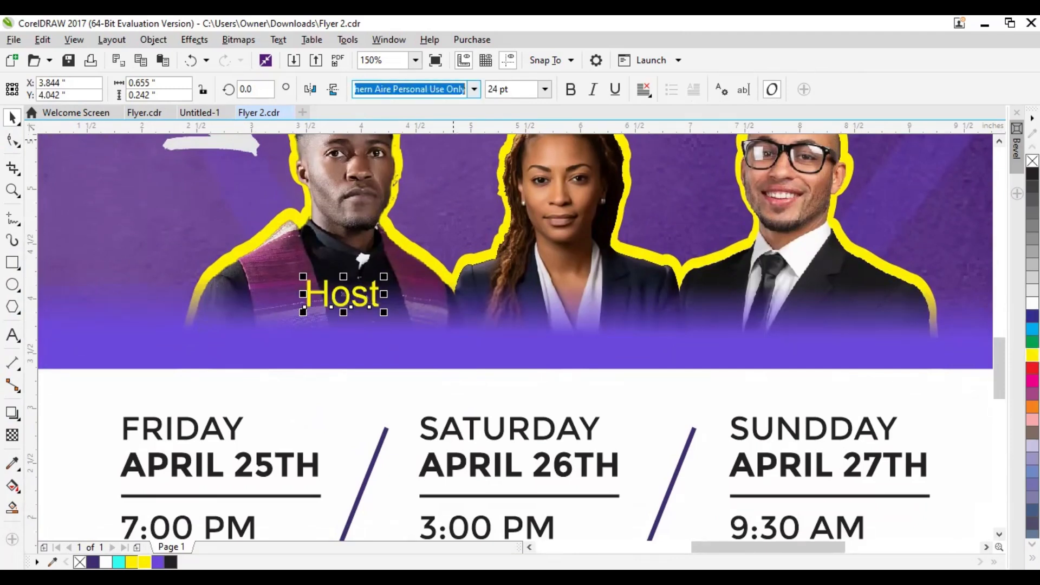
pyautogui.press('Return')
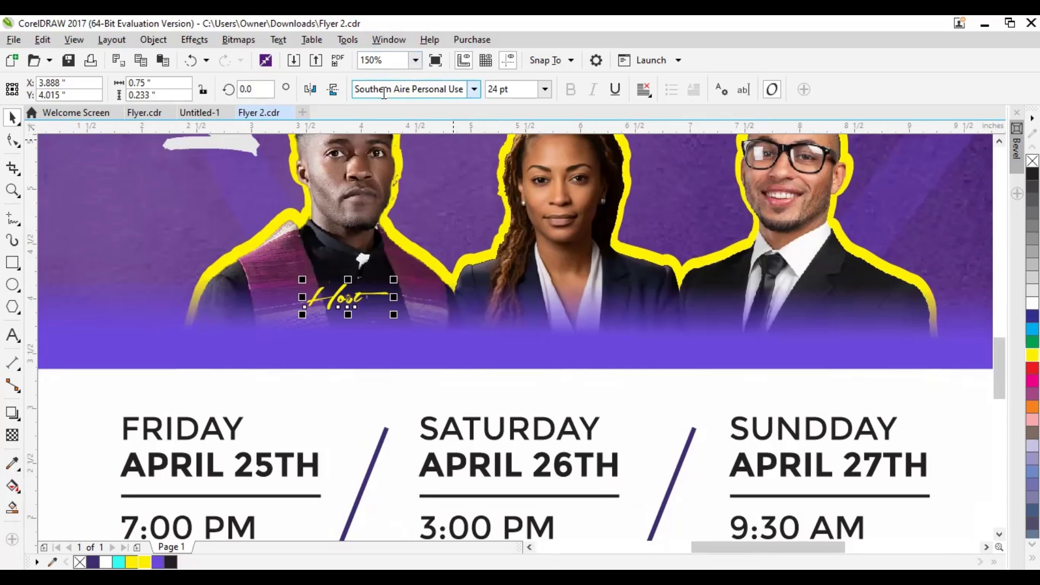
pyautogui.moveTo(395, 277); pyautogui.dragTo(430, 266)
pyautogui.moveTo(364, 291); pyautogui.dragTo(370, 278)
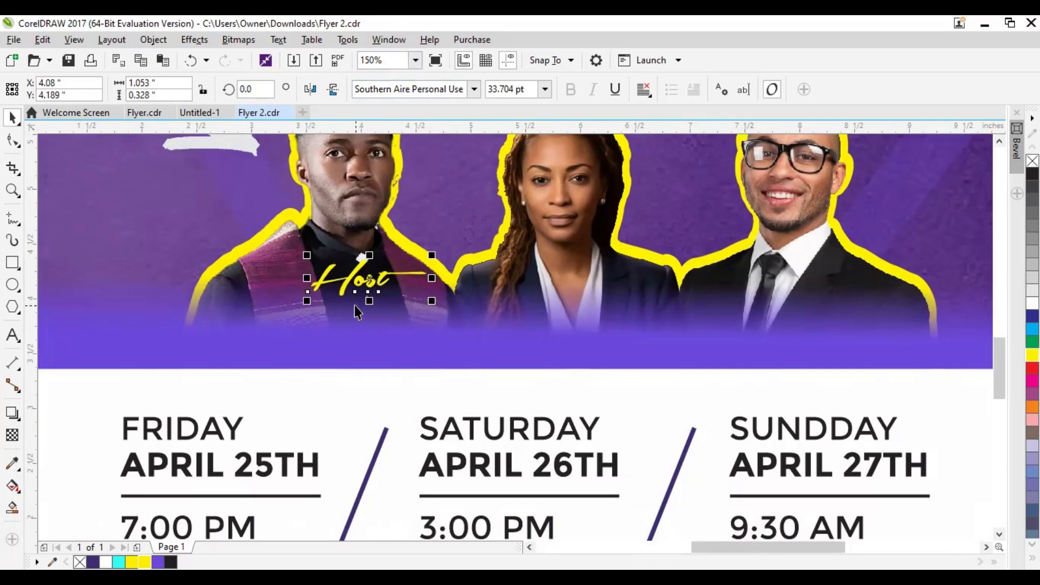
# Duplicate the Host text just beneath it, replace the copy's wording with "Rev" and set it in Montserrat
pyautogui.moveTo(370, 277); pyautogui.dragTo(357, 324)
pyautogui.doubleClick(357, 324)
pyautogui.write('Rev')
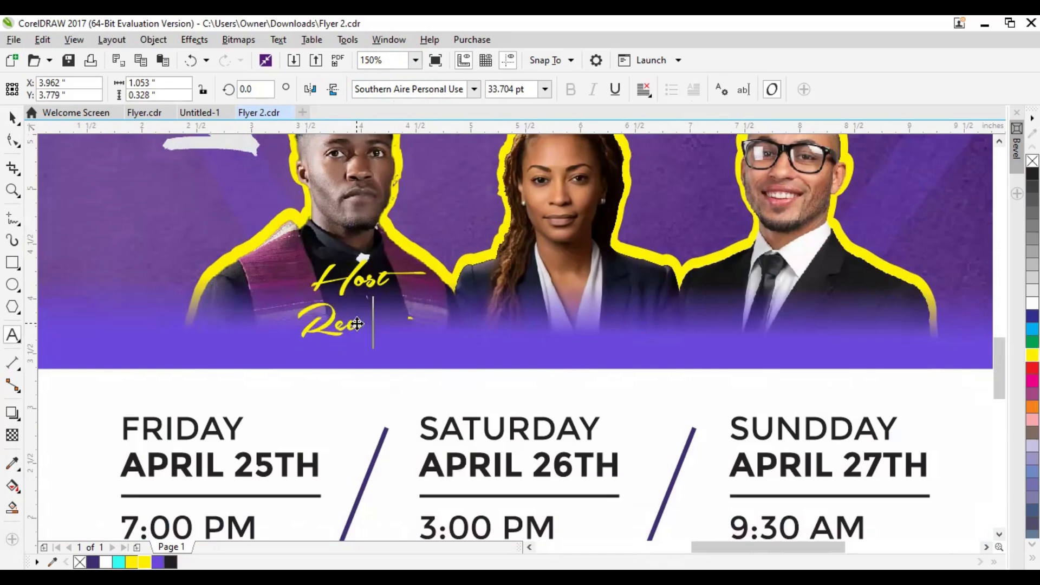
pyautogui.doubleClick(369, 330)
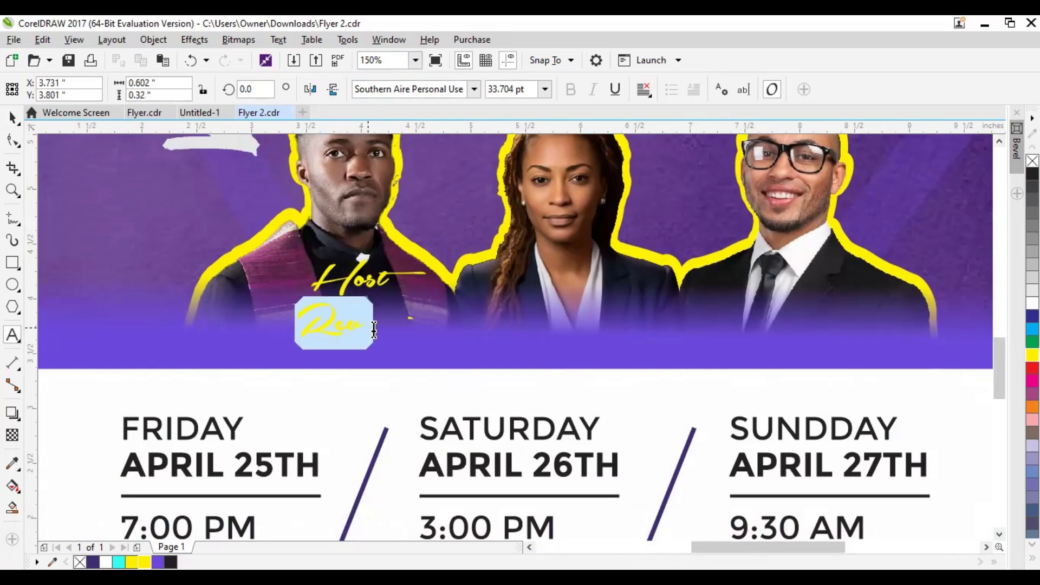
pyautogui.click(445, 93)
pyautogui.write('Mo')
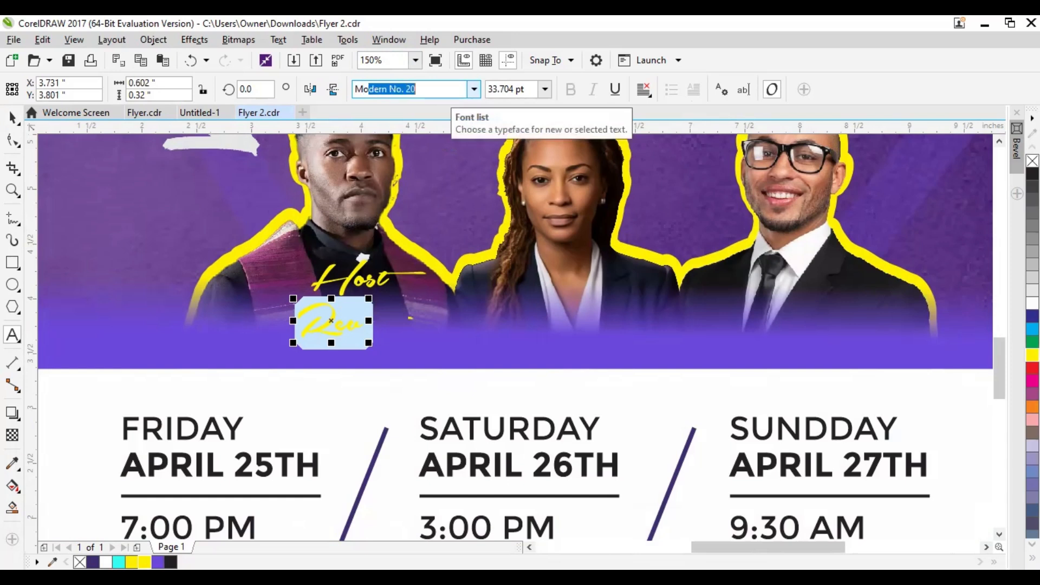
pyautogui.write('nt')
pyautogui.press('Return')
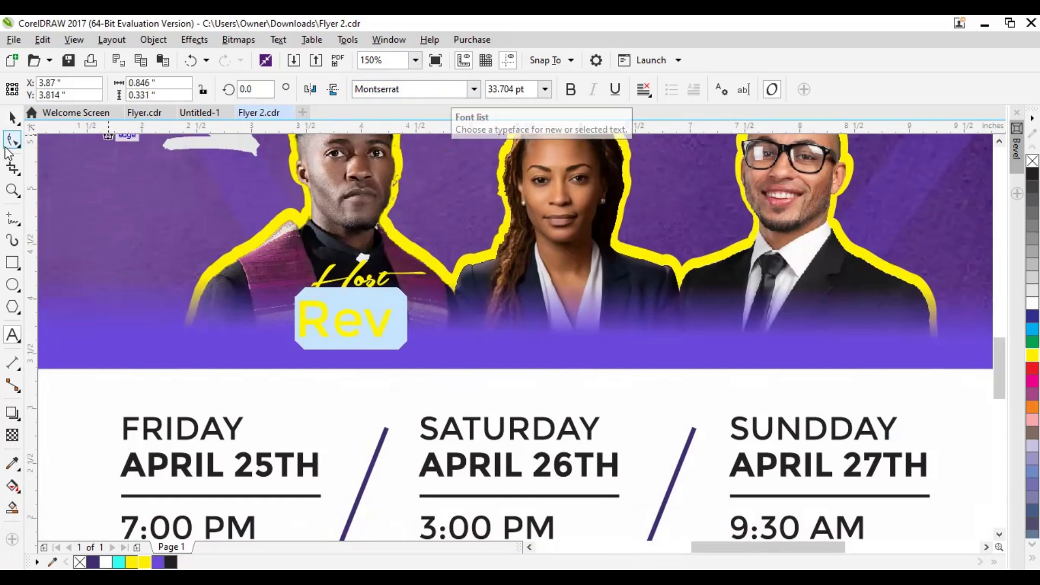
# Shrink the Rev text to about 20 pt and complete it with both hosts' titles and names on two lines
pyautogui.click(12, 117)
pyautogui.moveTo(399, 343); pyautogui.dragTo(360, 358)
pyautogui.doubleClick(350, 316)
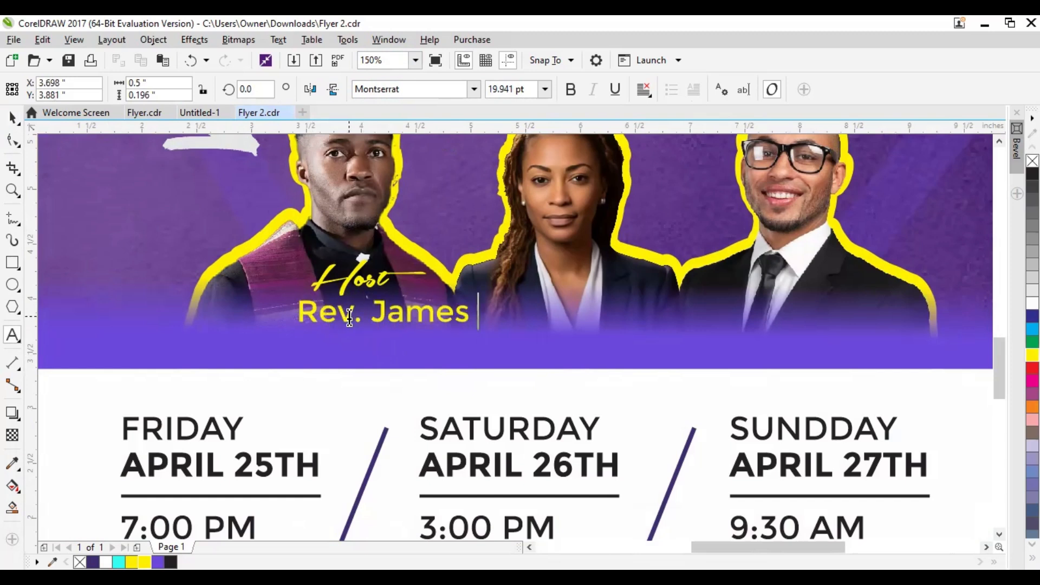
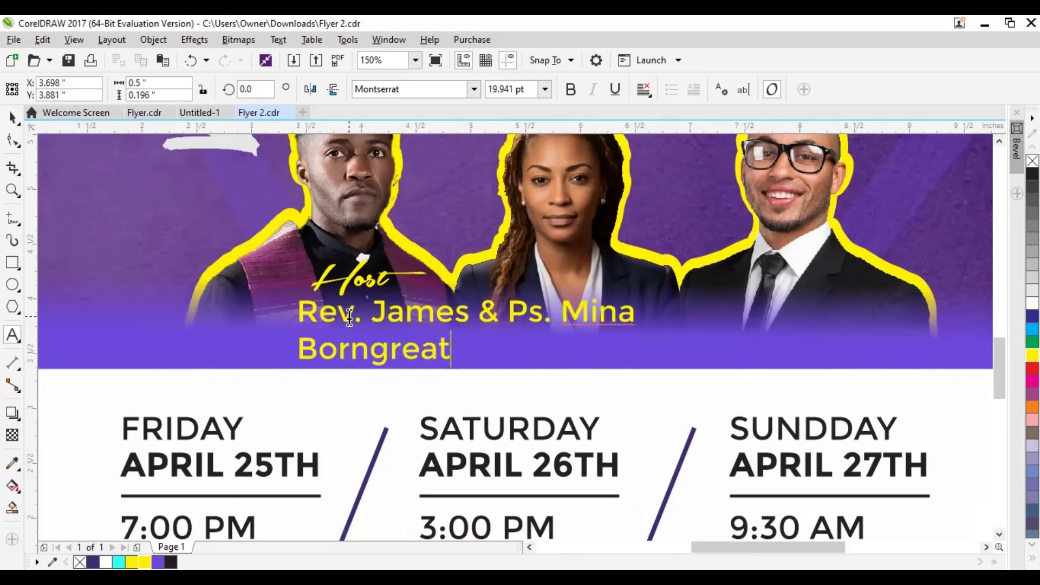
# Tighten the line spacing of the hosts' names, center-align the two lines and color them white
pyautogui.click(13, 142)
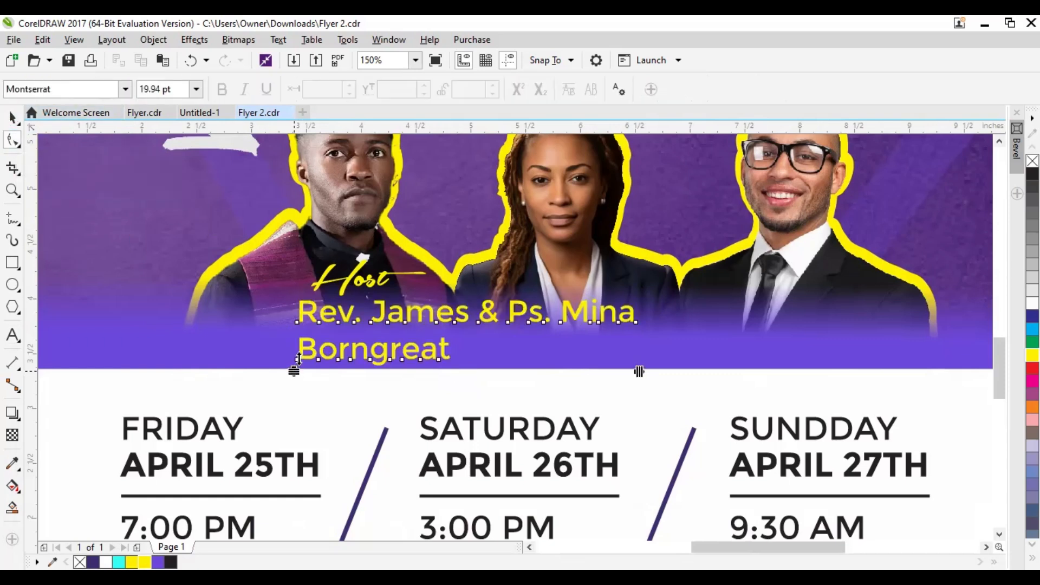
pyautogui.moveTo(297, 360); pyautogui.dragTo(297, 351)
pyautogui.click(13, 116)
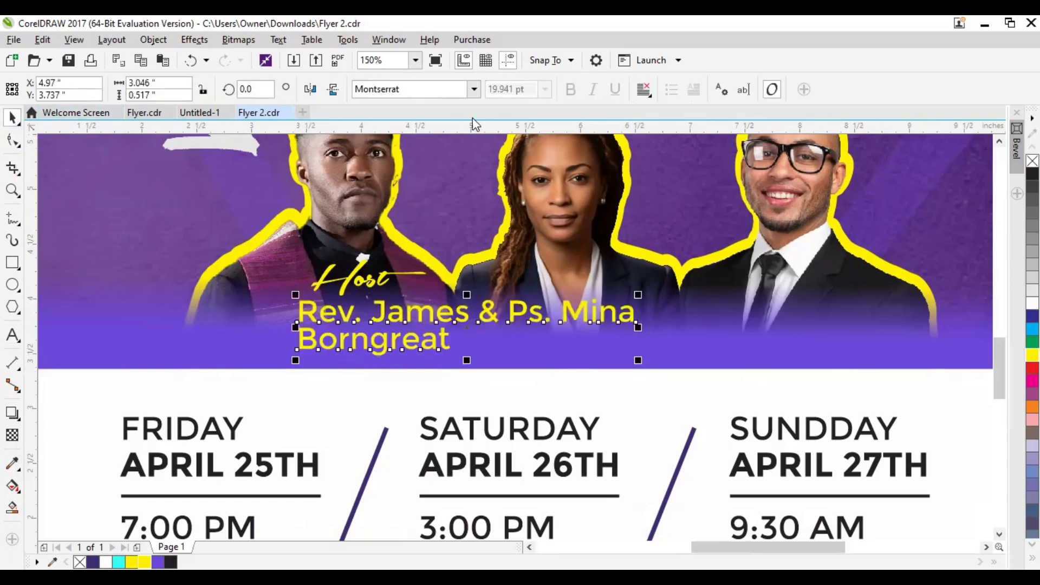
pyautogui.click(643, 93)
pyautogui.click(671, 143)
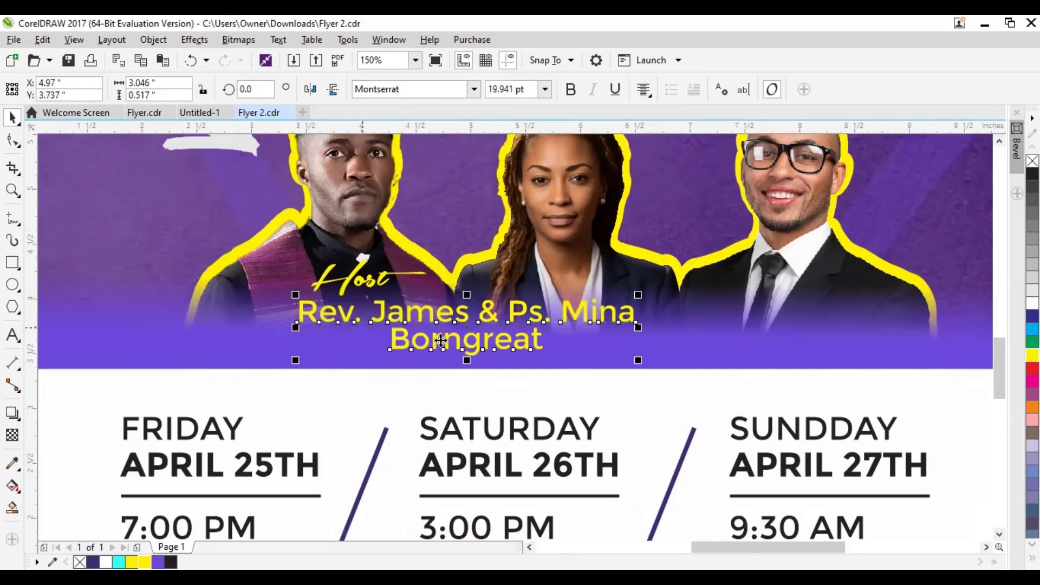
pyautogui.click(1032, 303)
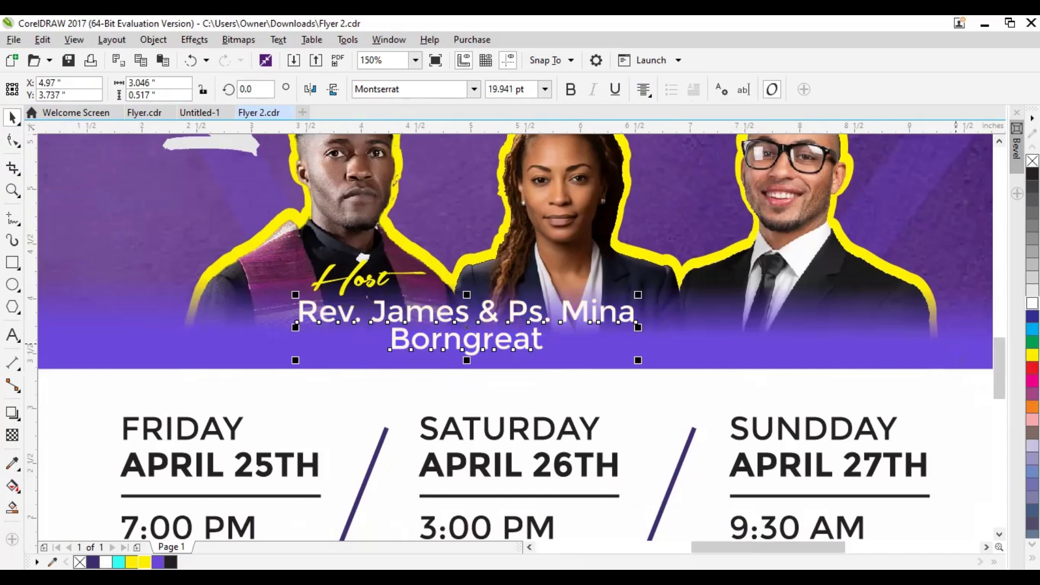
# Center the names under Host, then scale the pair to about 2.4 inches wide and place it between the first two portraits
pyautogui.moveTo(401, 333); pyautogui.dragTo(301, 332)
pyautogui.keyDown('shift'); pyautogui.click(368, 290); pyautogui.keyUp('shift')
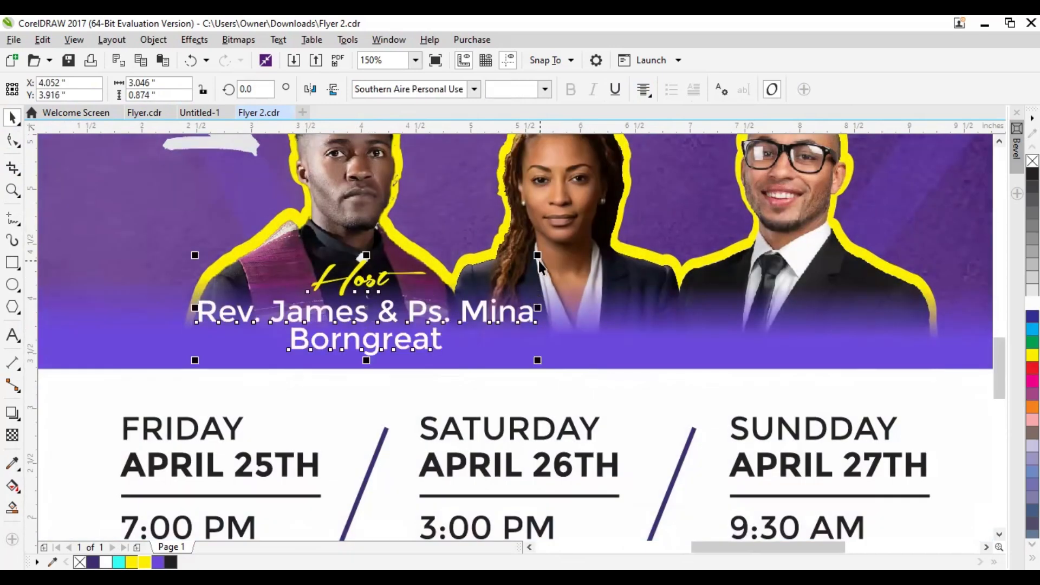
pyautogui.moveTo(538, 251); pyautogui.dragTo(536, 276)
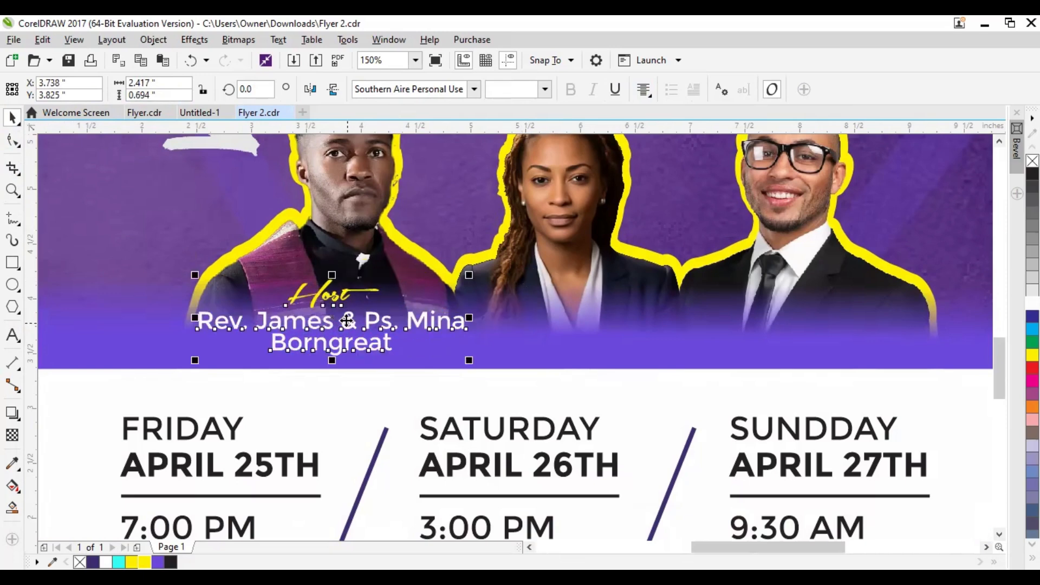
pyautogui.moveTo(330, 320); pyautogui.dragTo(454, 319)
# Raise the upper edge of the faded violet strip slightly higher behind the host label
pyautogui.click(176, 341)
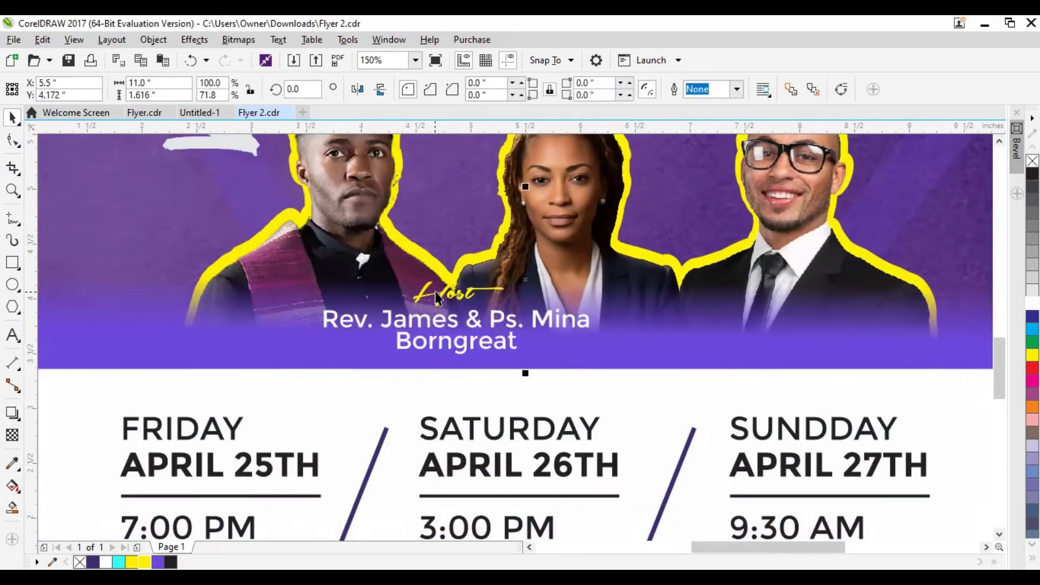
pyautogui.scroll(-1, 437, 284)
pyautogui.moveTo(481, 231); pyautogui.dragTo(480, 211)
# Duplicate the Host label together with the names below it and place the copy beneath the third portrait
pyautogui.moveTo(109, 234); pyautogui.dragTo(534, 325)
pyautogui.moveTo(472, 312); pyautogui.dragTo(616, 312)
pyautogui.rightClick(616, 311)
# Change the copied Host label below the third portrait to read Guest
pyautogui.click(617, 309)
pyautogui.doubleClick(608, 287)
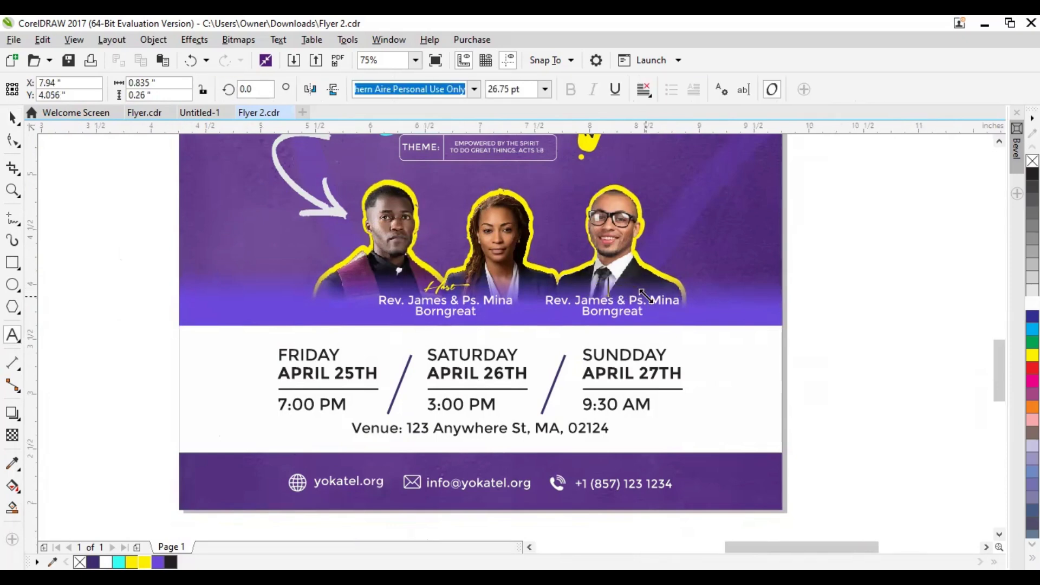
pyautogui.scroll(2, 646, 295)
pyautogui.click(534, 263)
pyautogui.press('BackSpace')
pyautogui.press('BackSpace')
pyautogui.press('BackSpace')
pyautogui.write('Gues')
# Replace the copied names under Guest with the guest pastor's title and full name on two lines
pyautogui.click(443, 320)
pyautogui.hotkey('ctrl', 'a')
pyautogui.press('Return')
pyautogui.hotkey('ctrl', 'space')
pyautogui.scroll(-6, 546, 280)
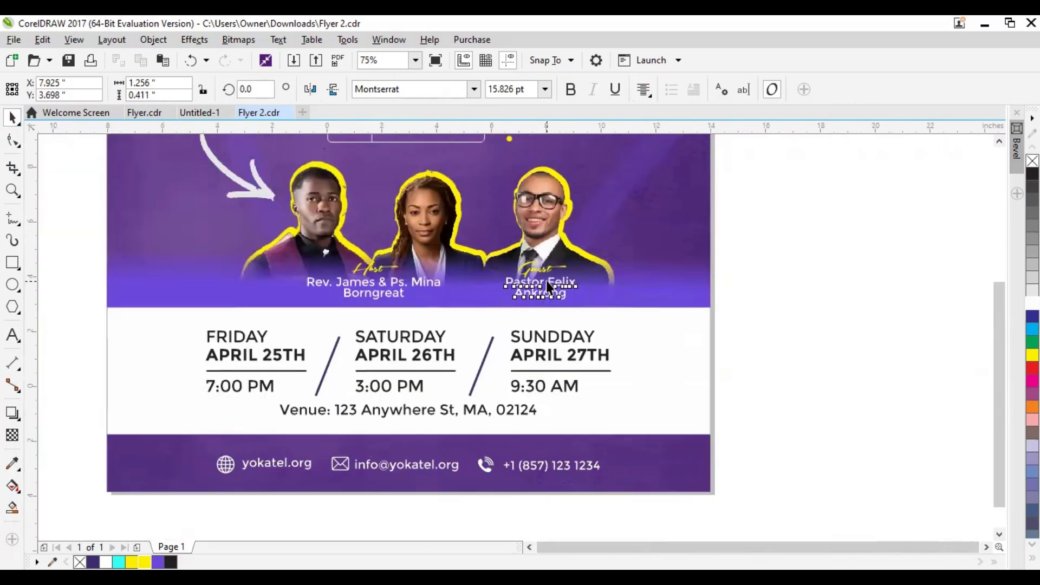
pyautogui.click(684, 362)
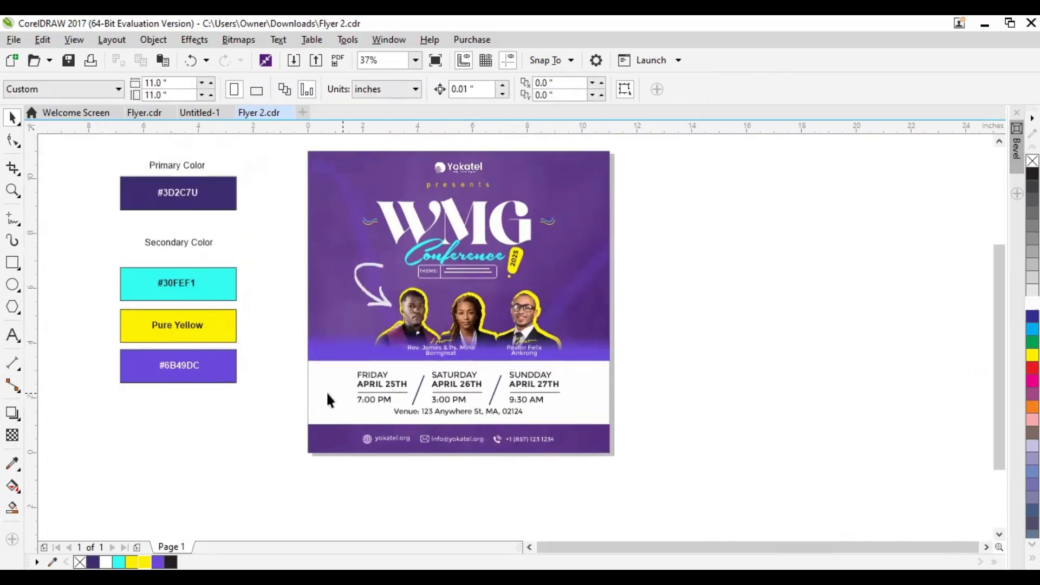
# Lower the upper edge of the purple footer band slightly to make more room below the event dates
pyautogui.click(457, 367)
pyautogui.scroll(-1, 457, 367)
pyautogui.scroll(2, 473, 403)
pyautogui.moveTo(449, 359); pyautogui.dragTo(451, 366)
# Move the venue line slightly down, to about 1.33 inches vertically, between the event times and the footer
pyautogui.click(479, 335)
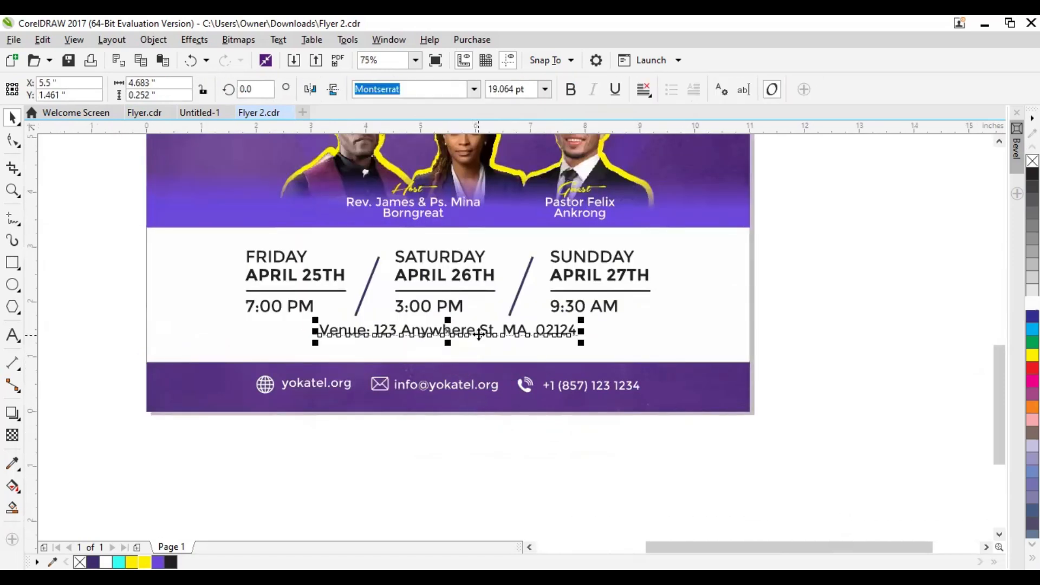
pyautogui.moveTo(448, 328); pyautogui.dragTo(447, 342)
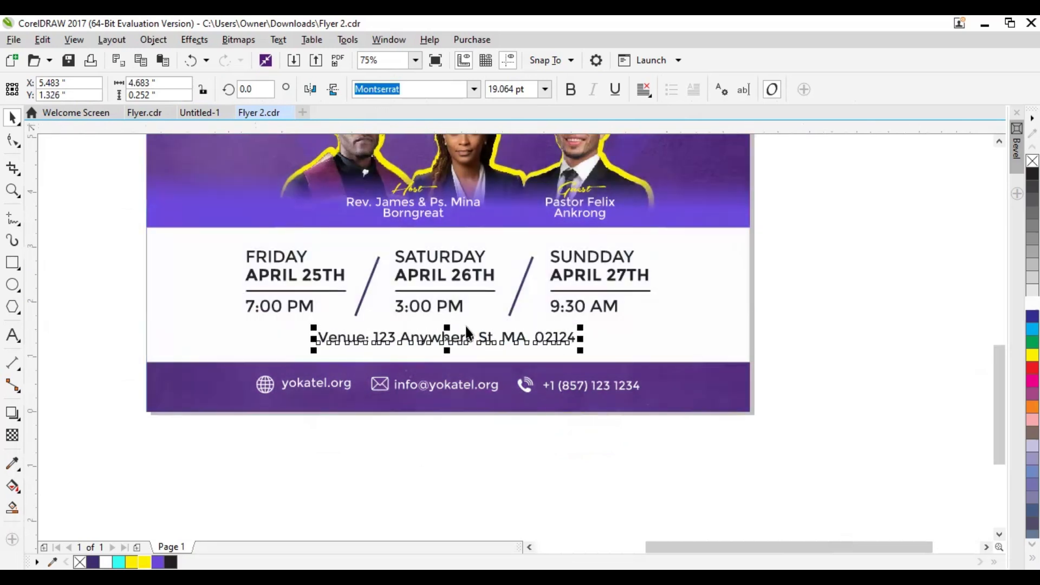
pyautogui.click(723, 298)
pyautogui.click(761, 303)
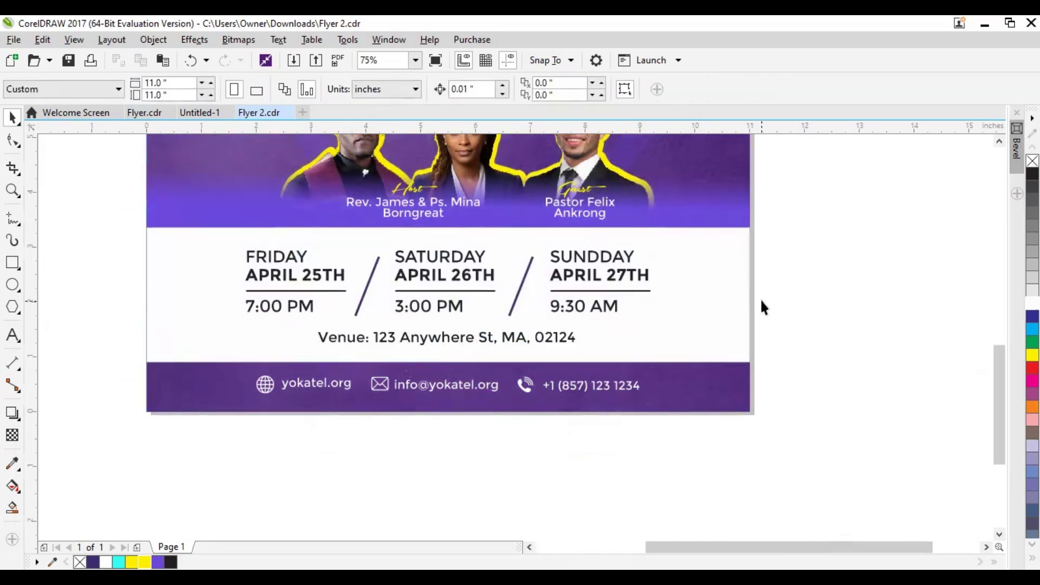
pyautogui.scroll(-2, 730, 308)
pyautogui.moveTo(768, 287); pyautogui.dragTo(631, 361)
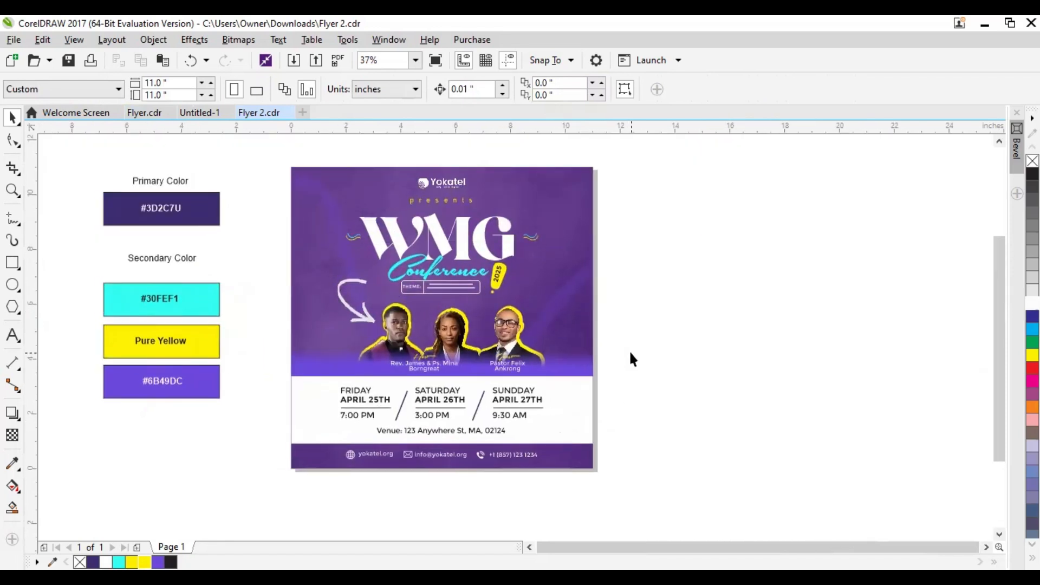